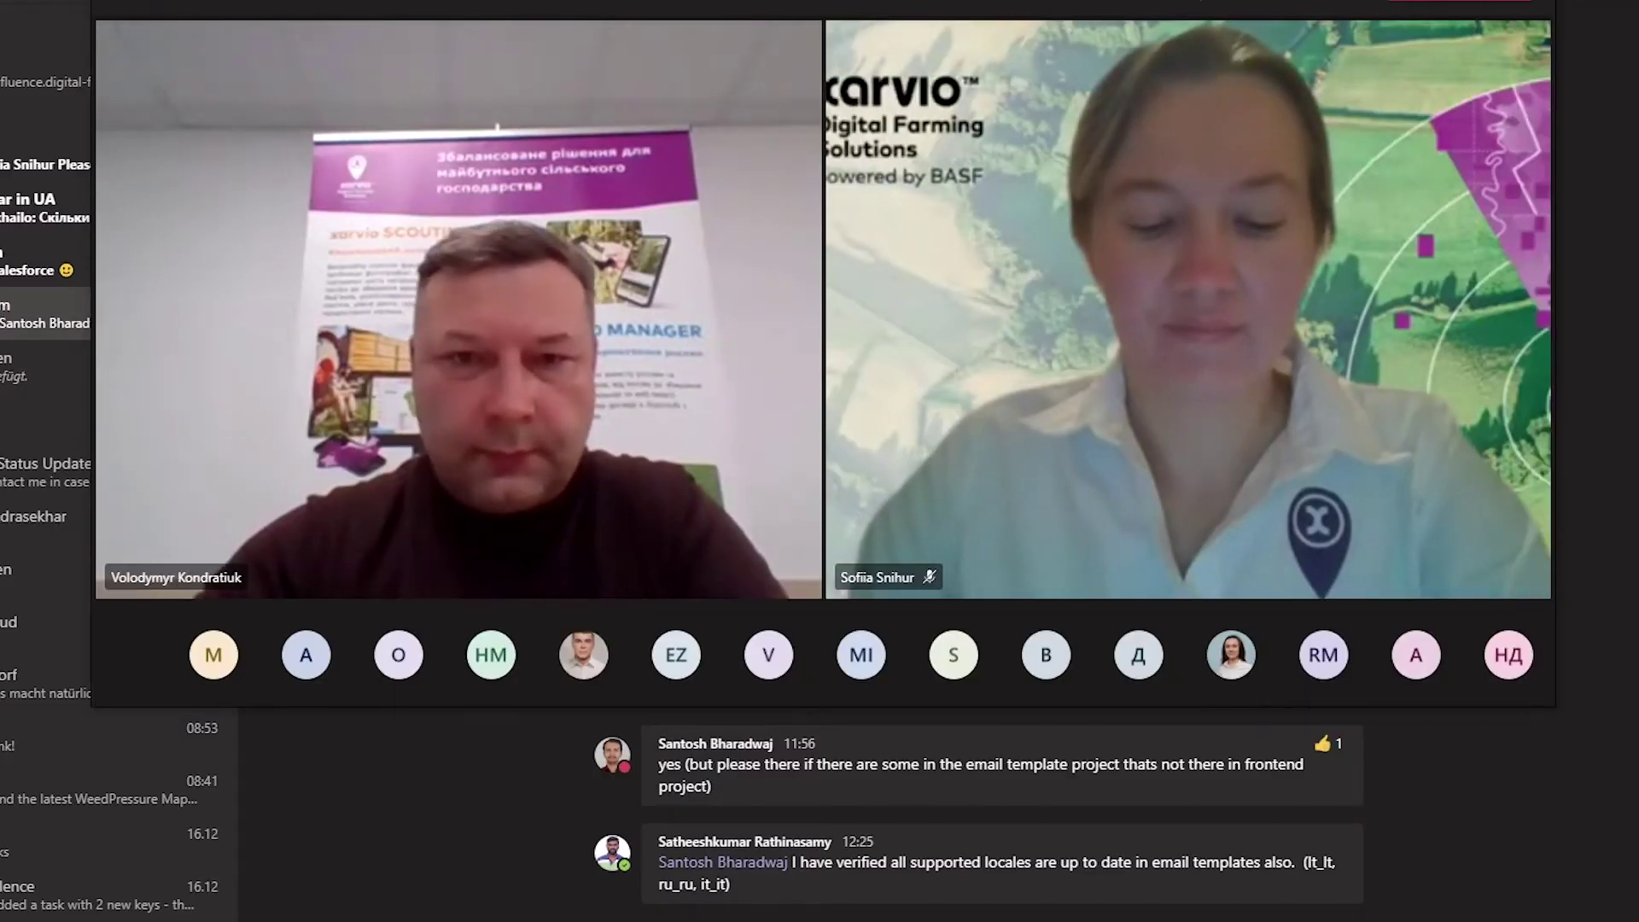
Move the Teams call window slightly down and to the right
drag(1377, 0, 1390, 6)
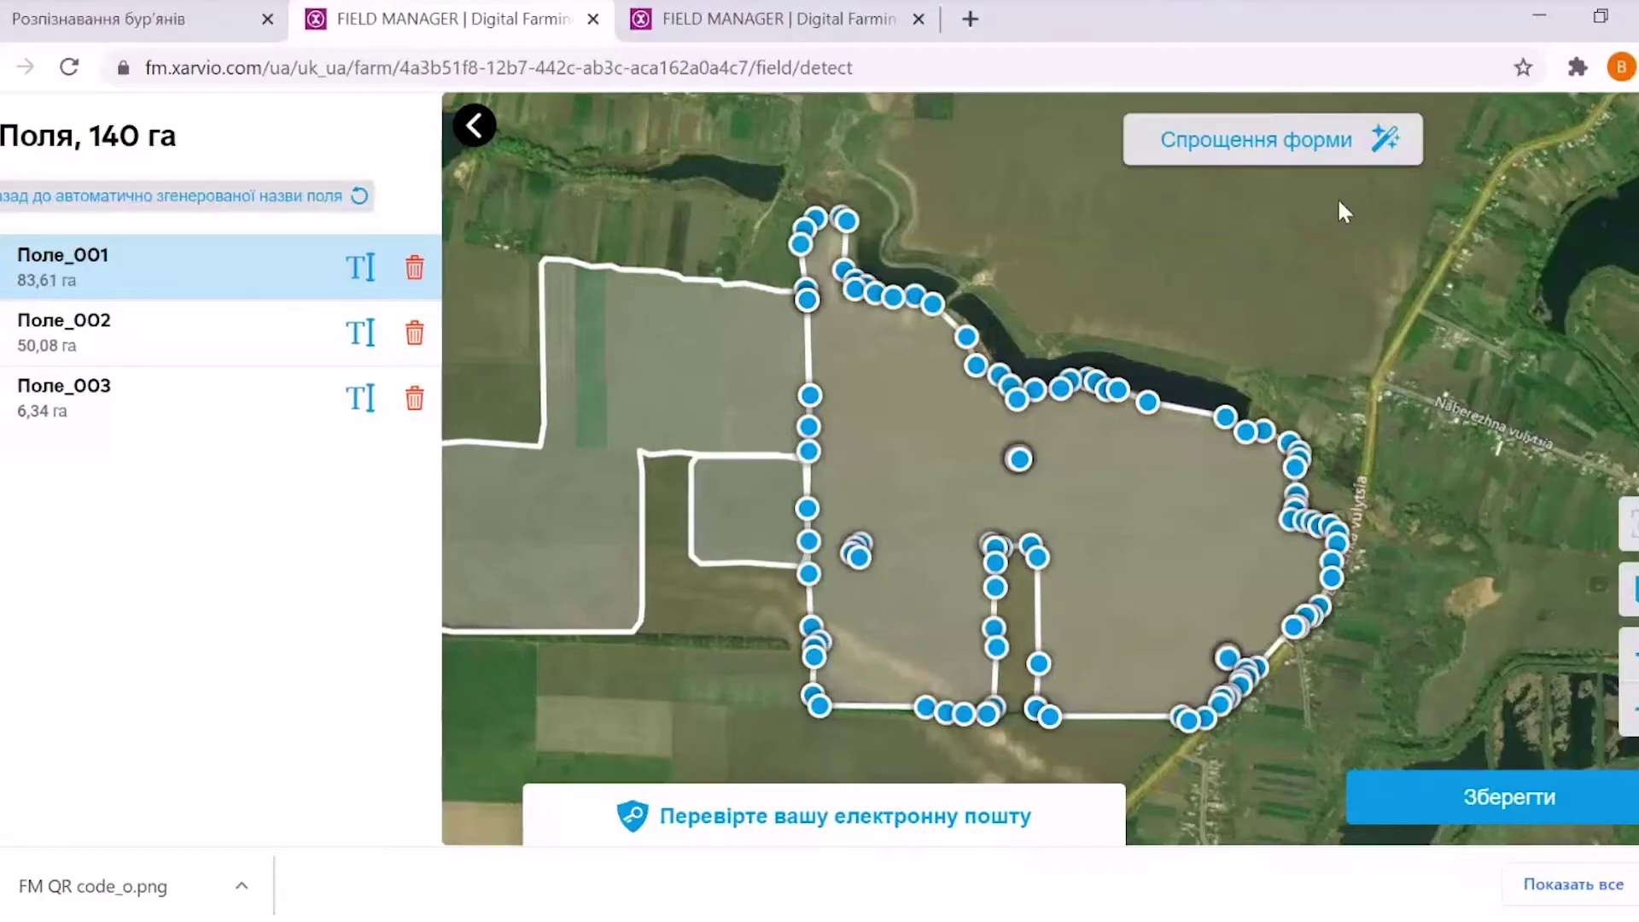
Simplify the detected outline toward Сер., save the three fields, and begin crop selection for Поле_001
click(1280, 149)
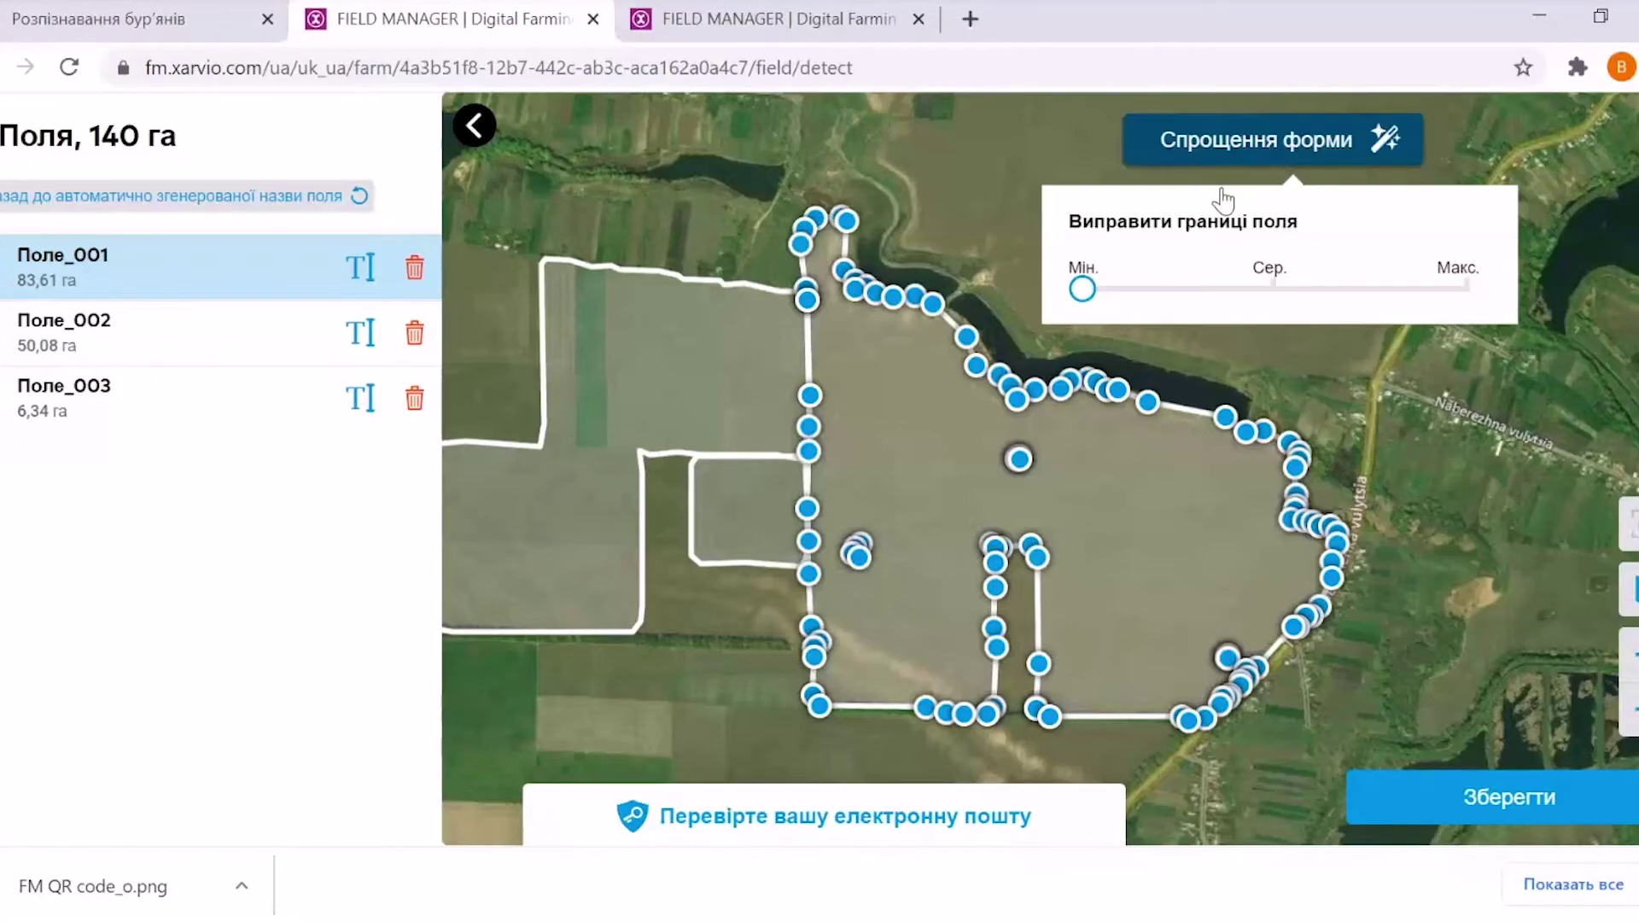
drag(1083, 289, 1163, 303)
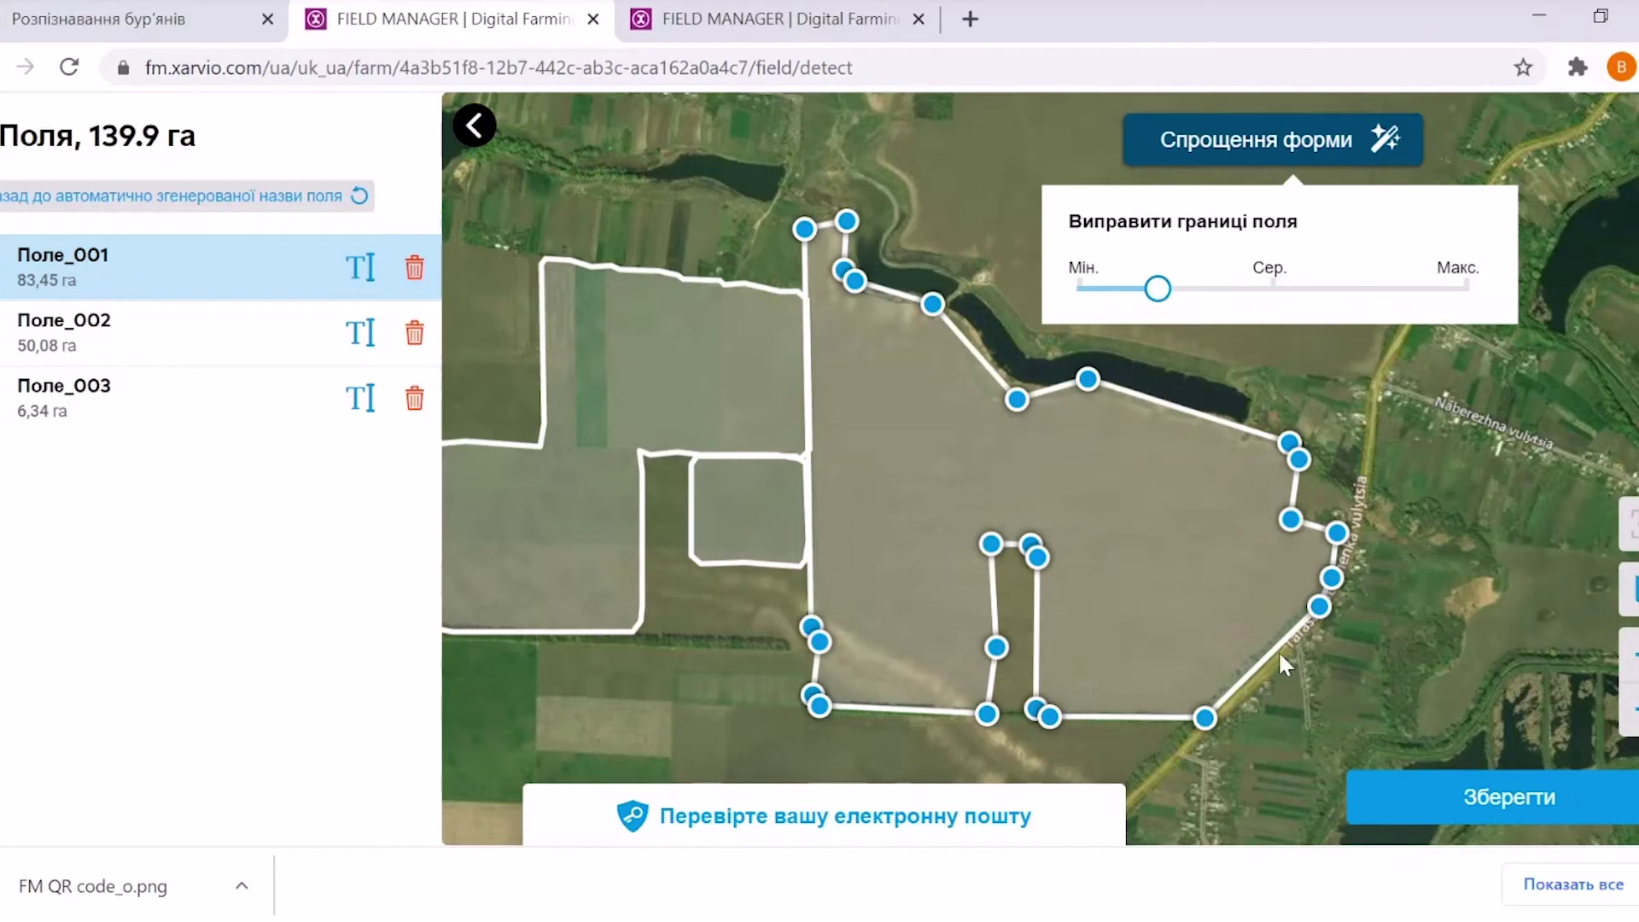
click(1490, 809)
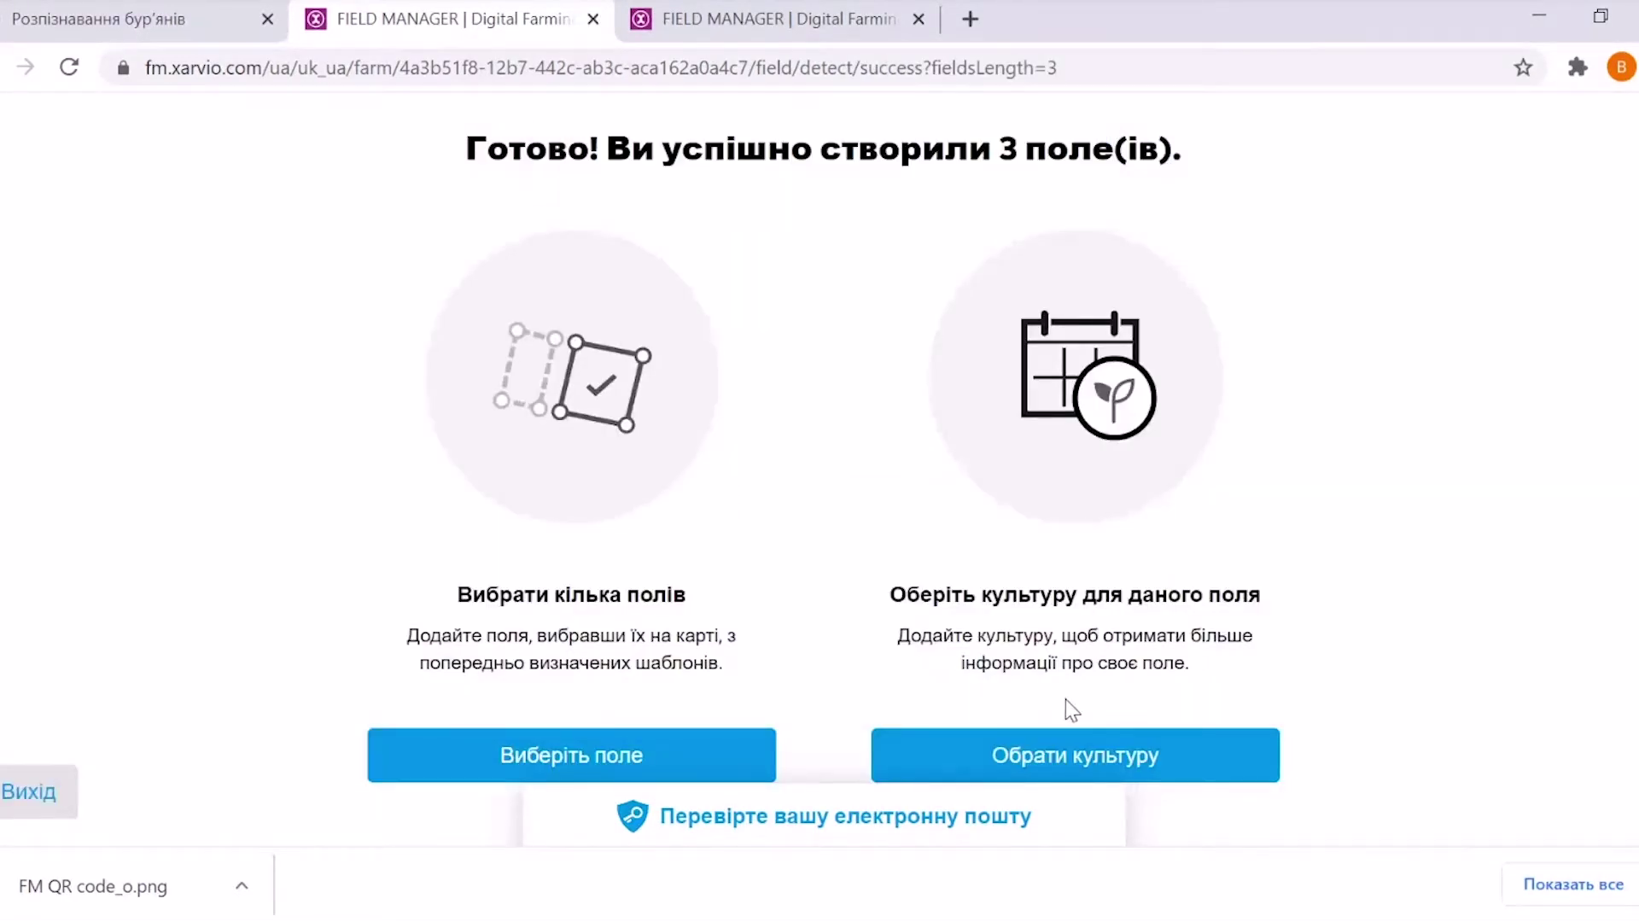
click(1102, 748)
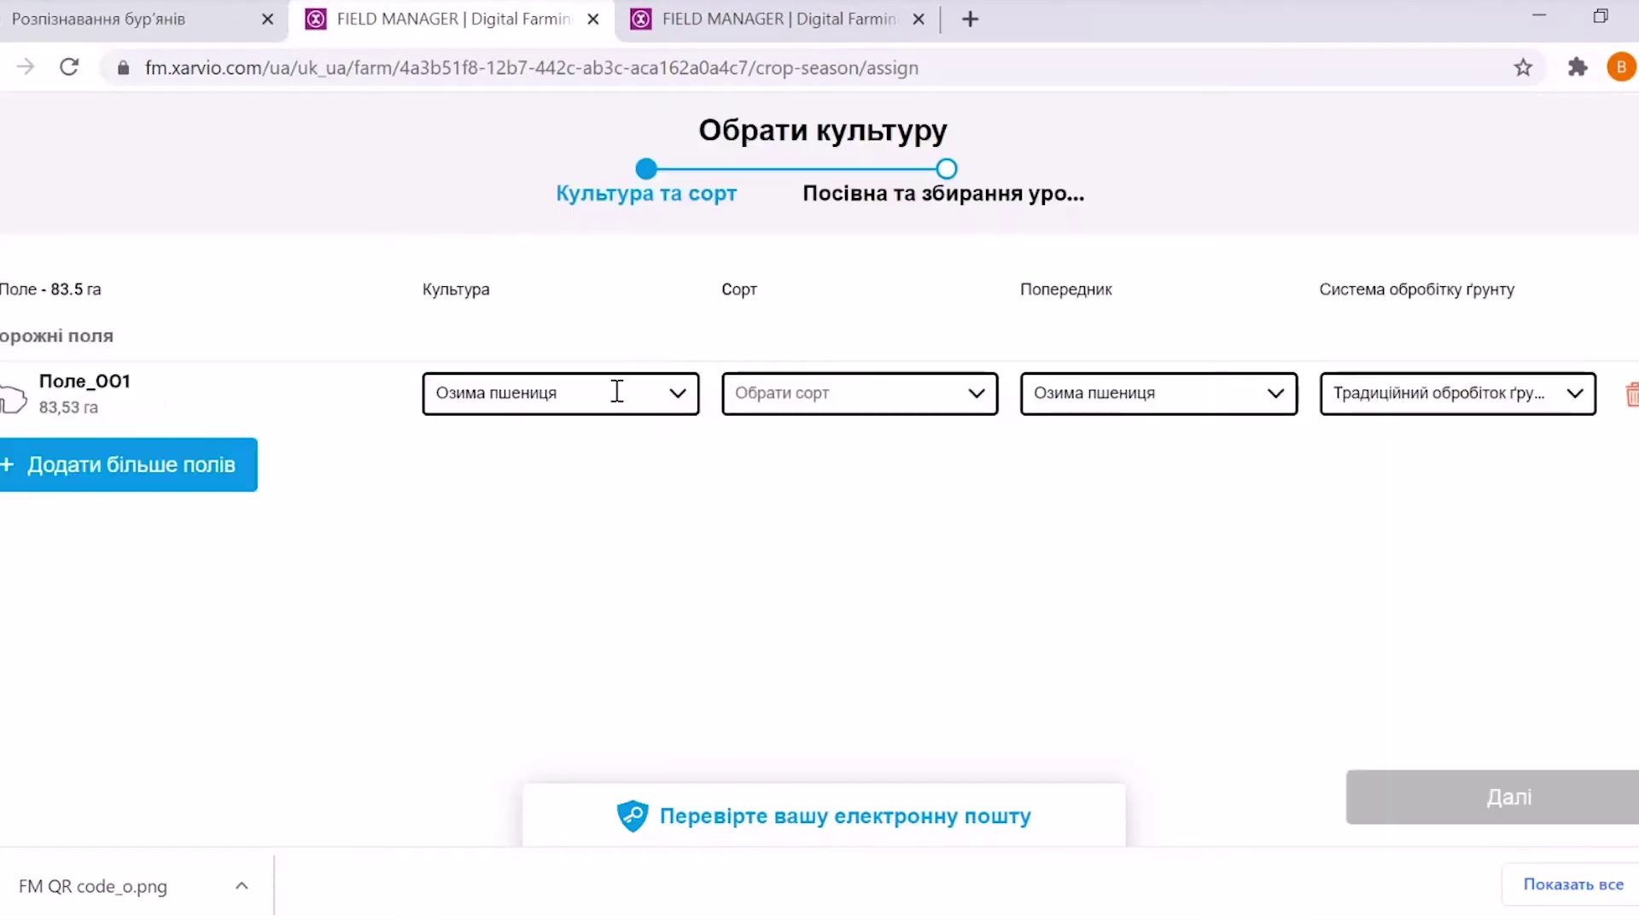
Set Поле_001's crop to Озима пшениця with variety ЗАМОЖНІСТЬ
click(674, 402)
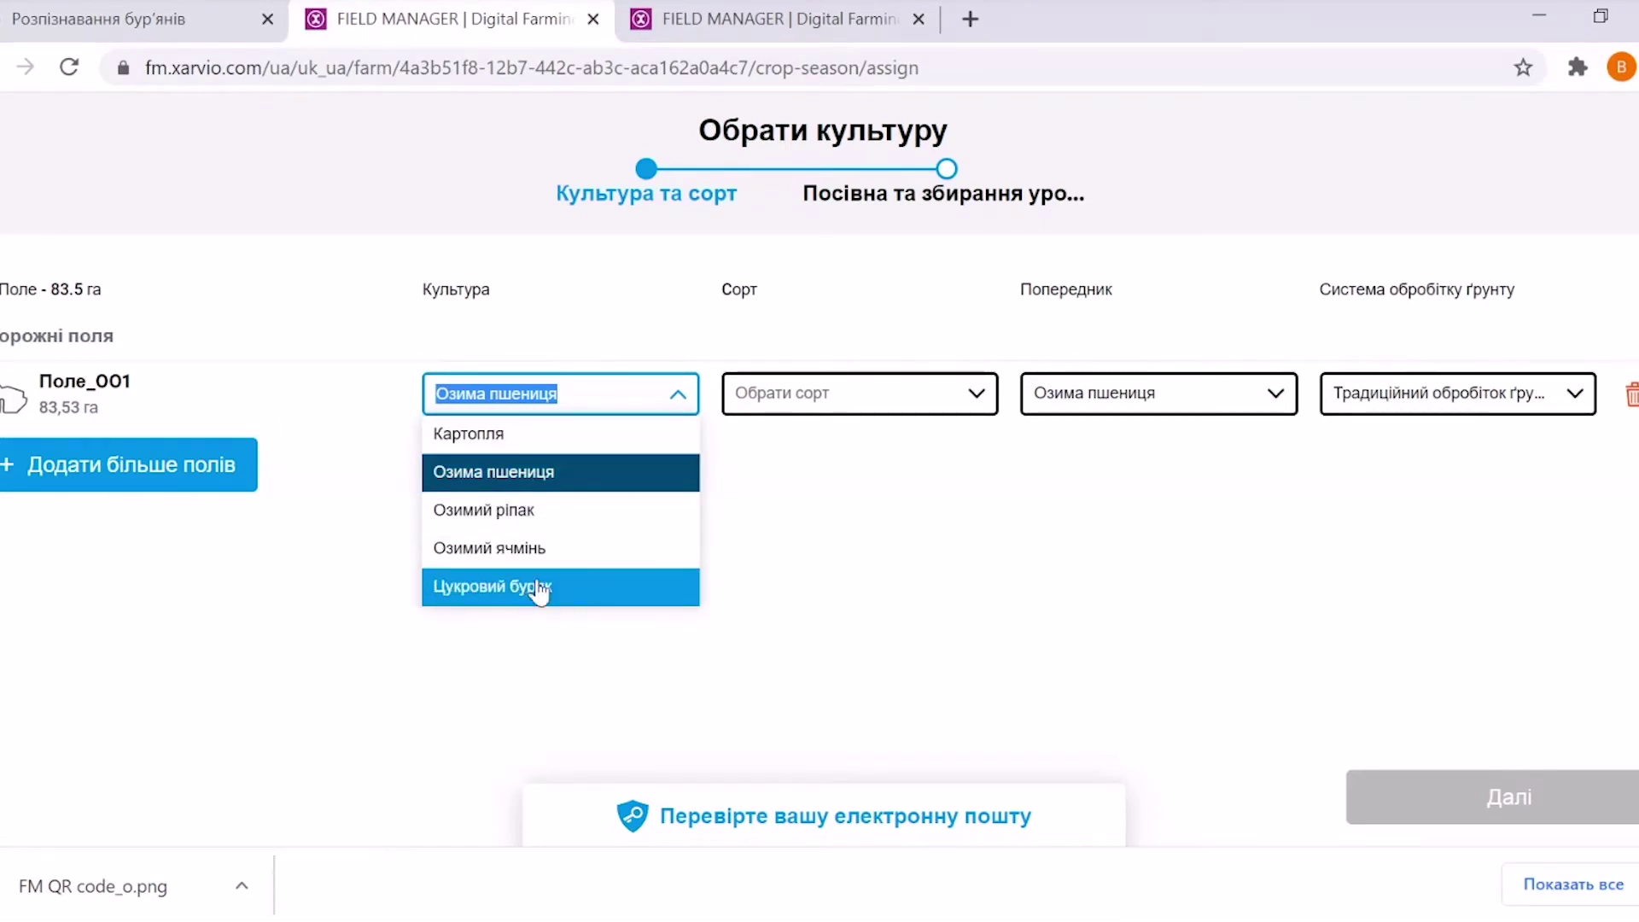
click(523, 483)
click(978, 397)
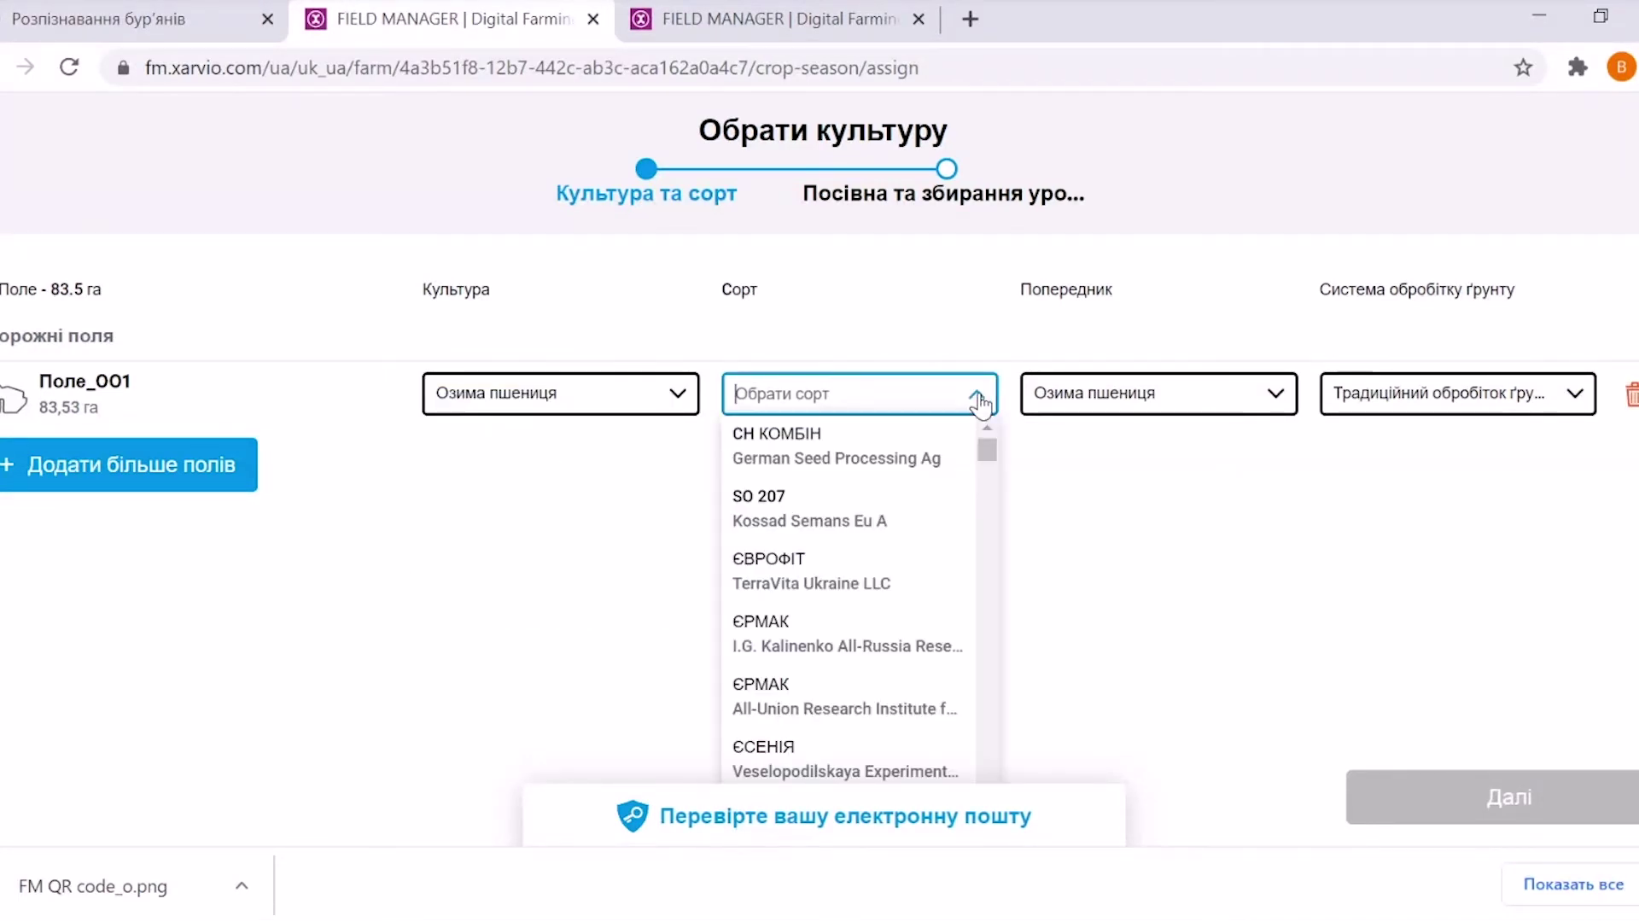
drag(988, 459, 987, 565)
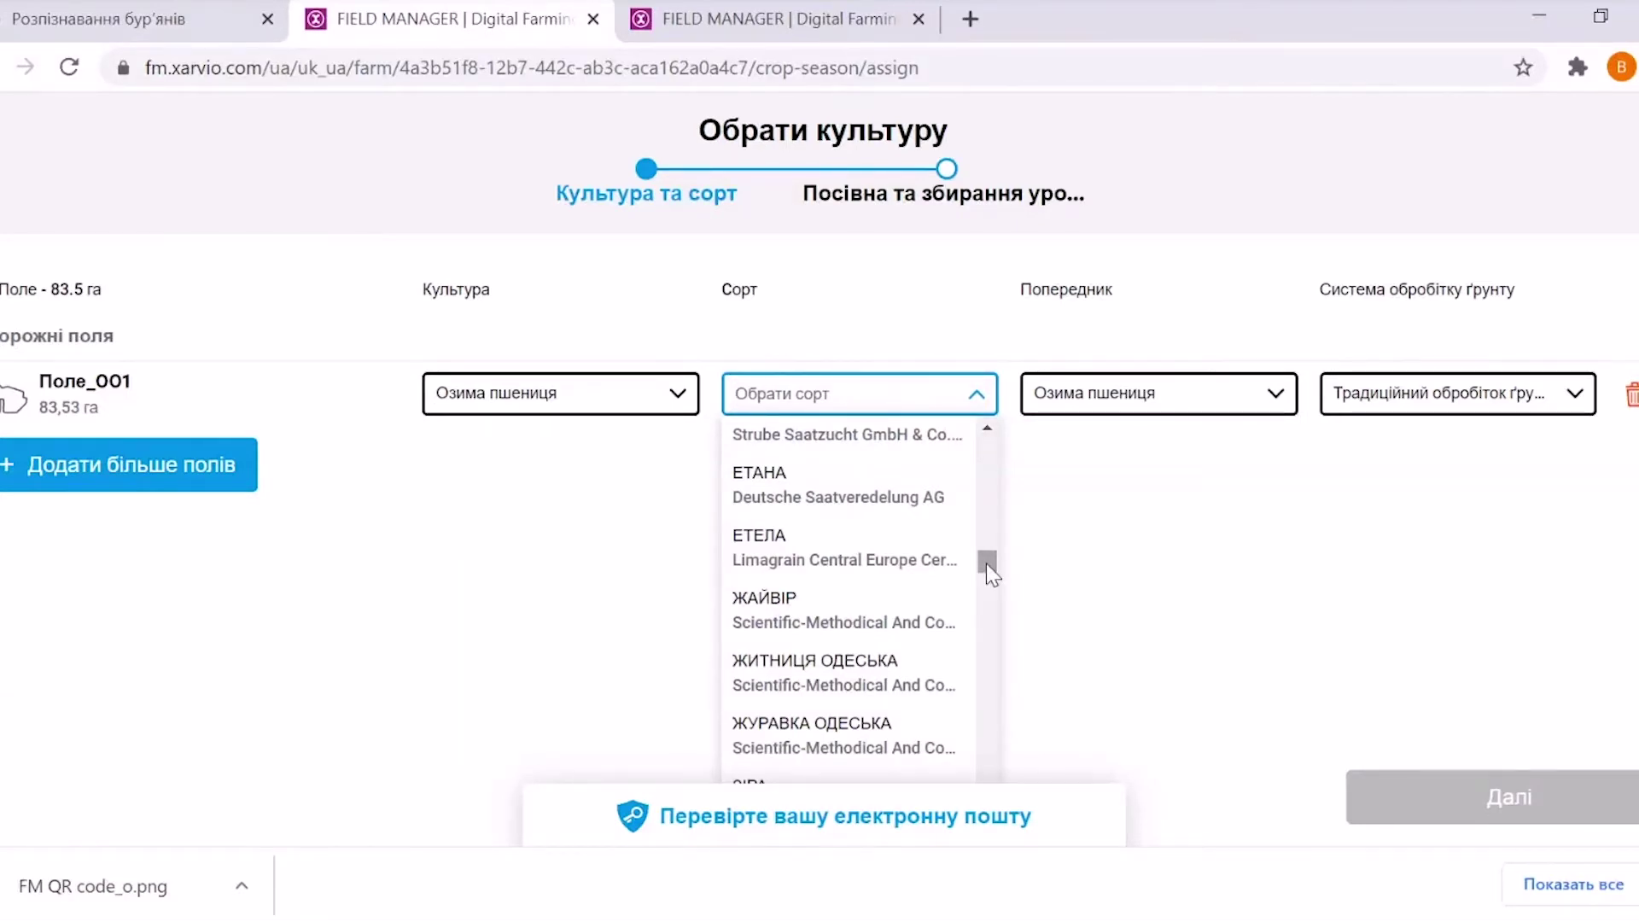
drag(987, 563, 986, 569)
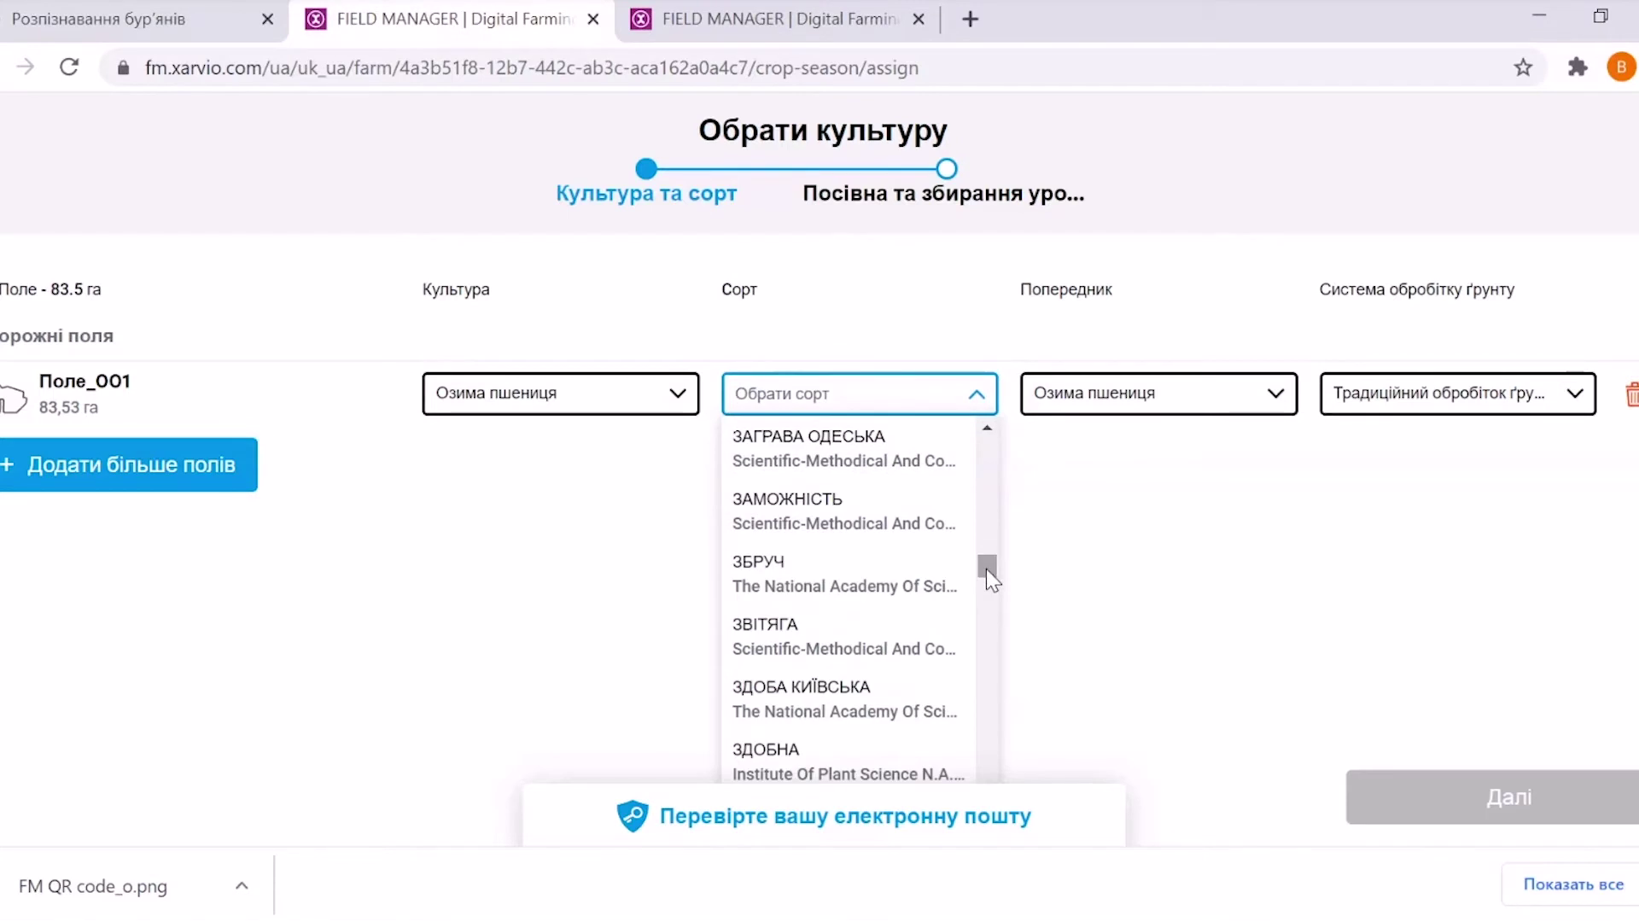
click(805, 525)
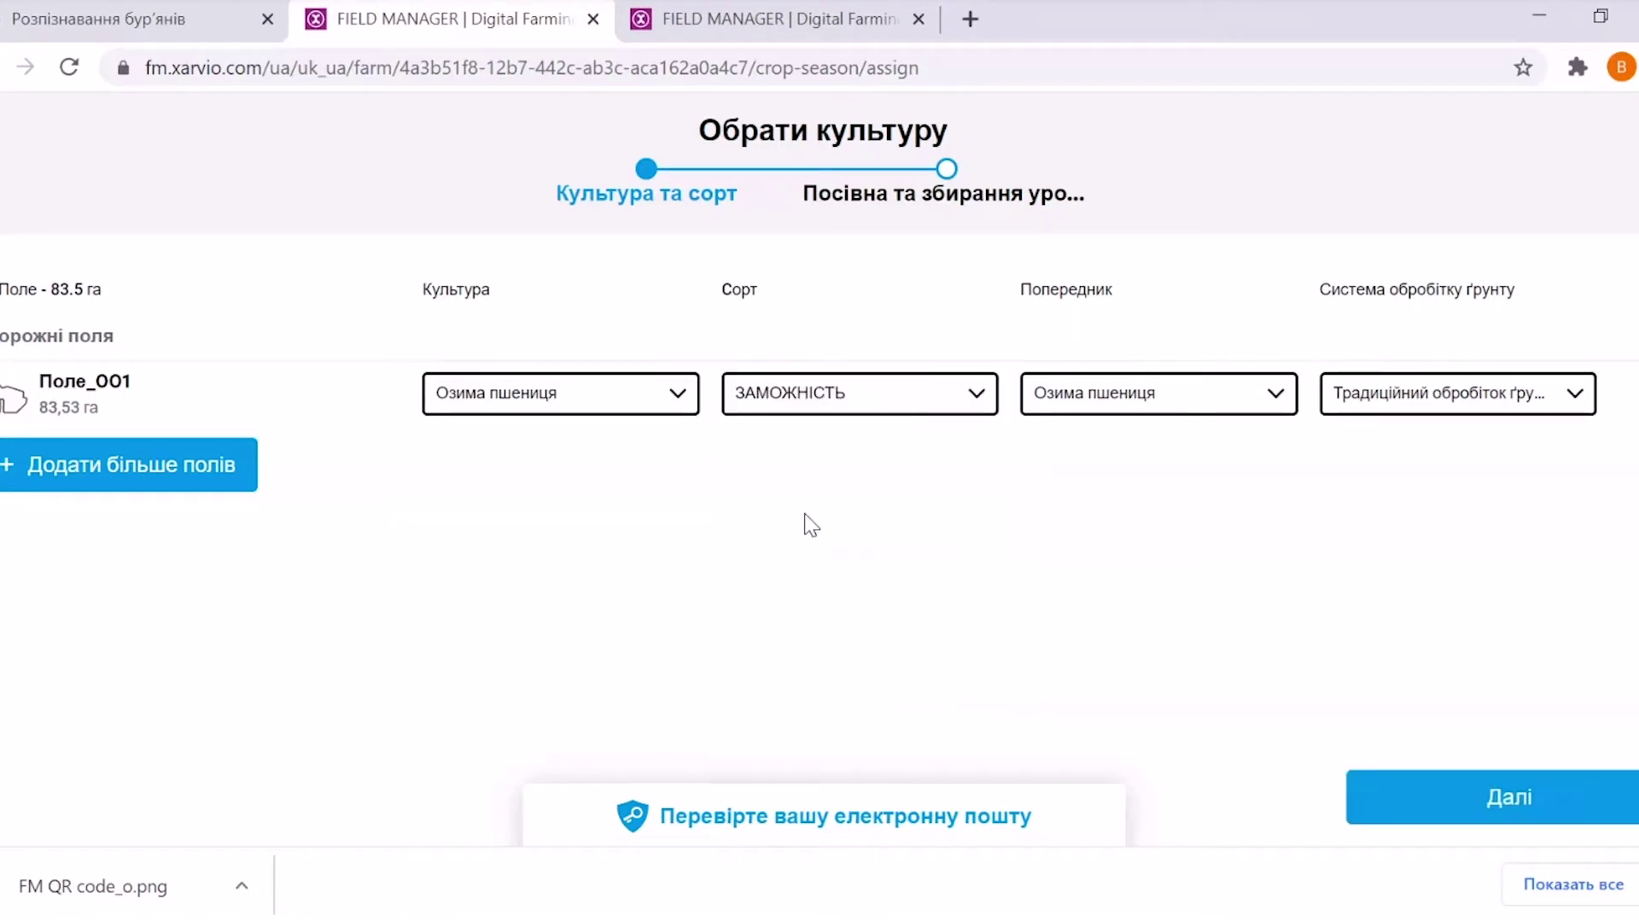
Set Горох as previous crop, keep traditional tillage, and continue to the sowing step
click(1276, 398)
drag(1291, 468, 1289, 468)
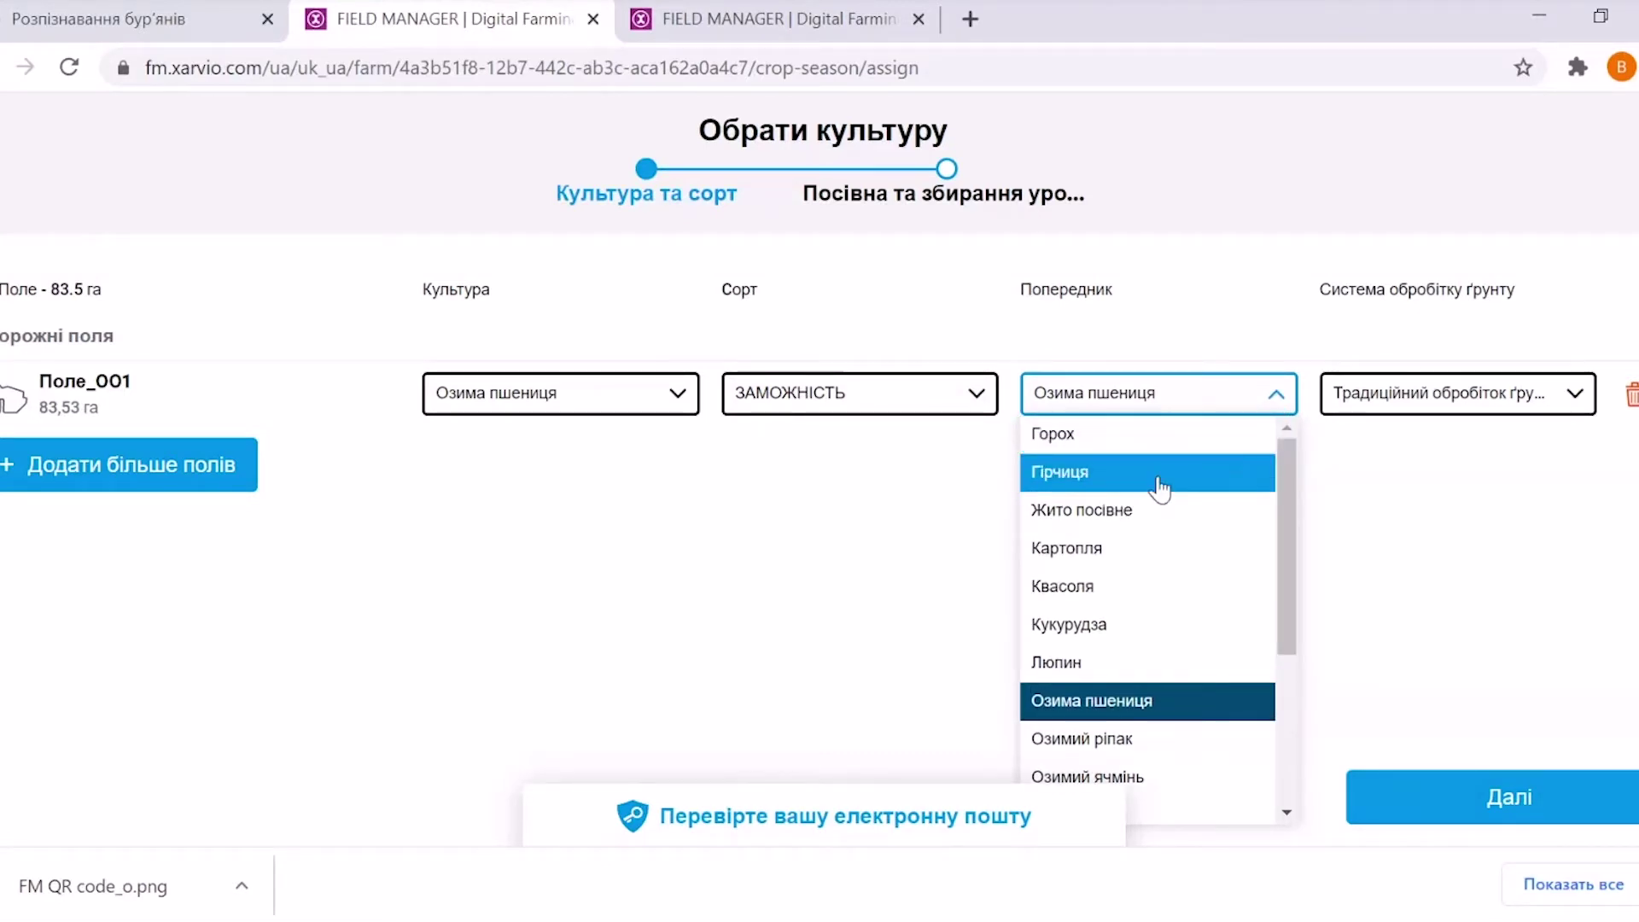
click(1163, 440)
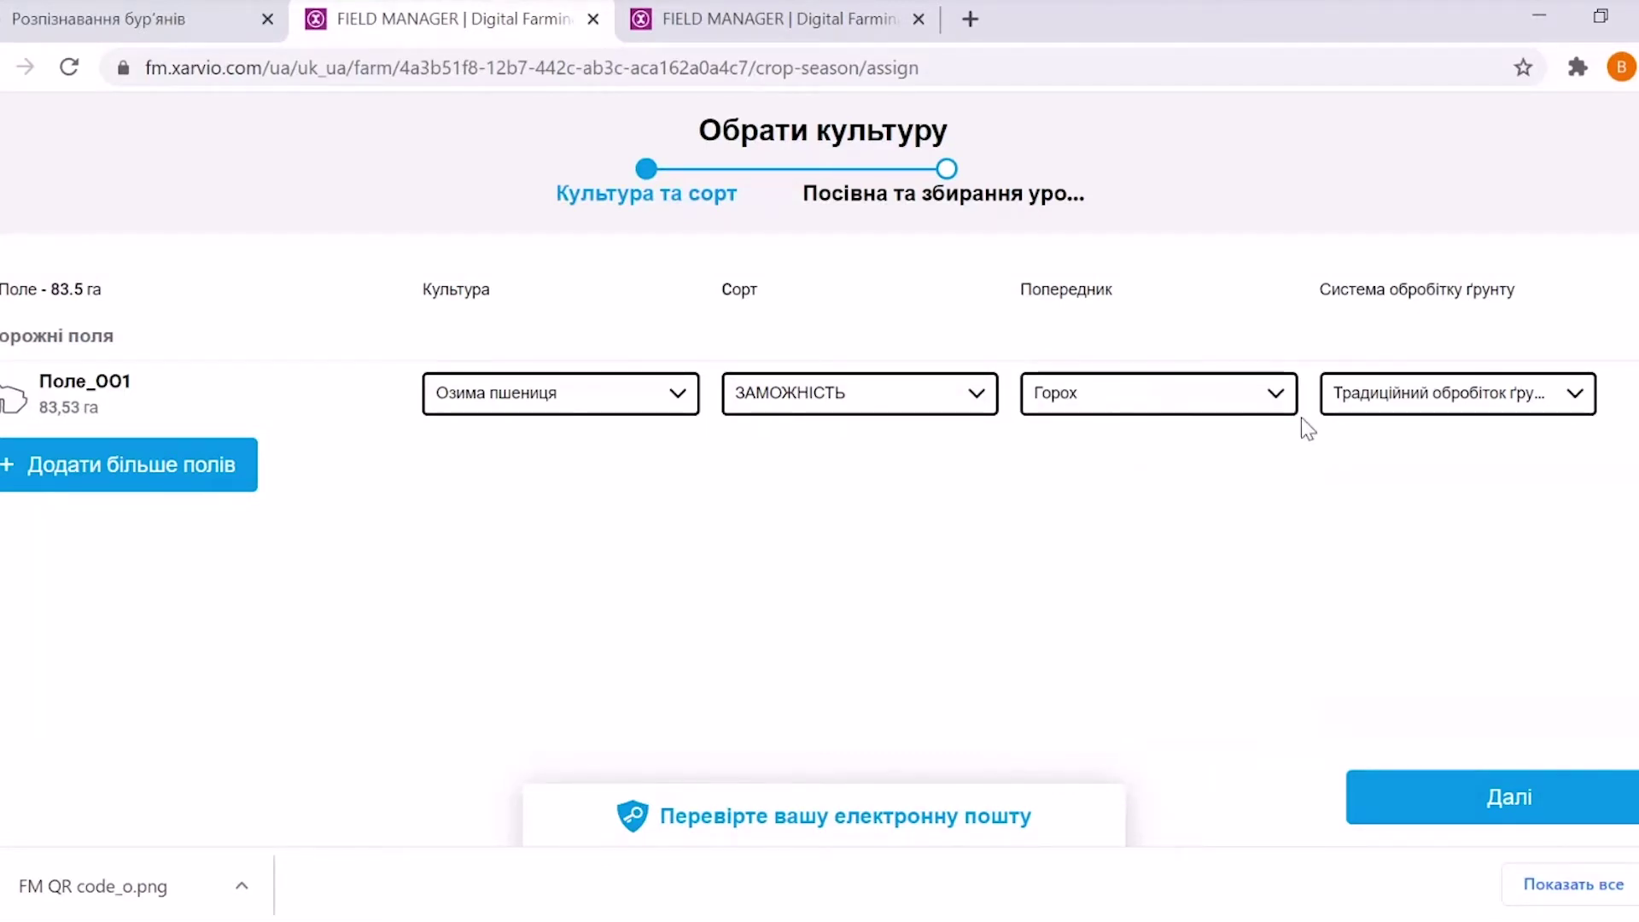
click(1571, 399)
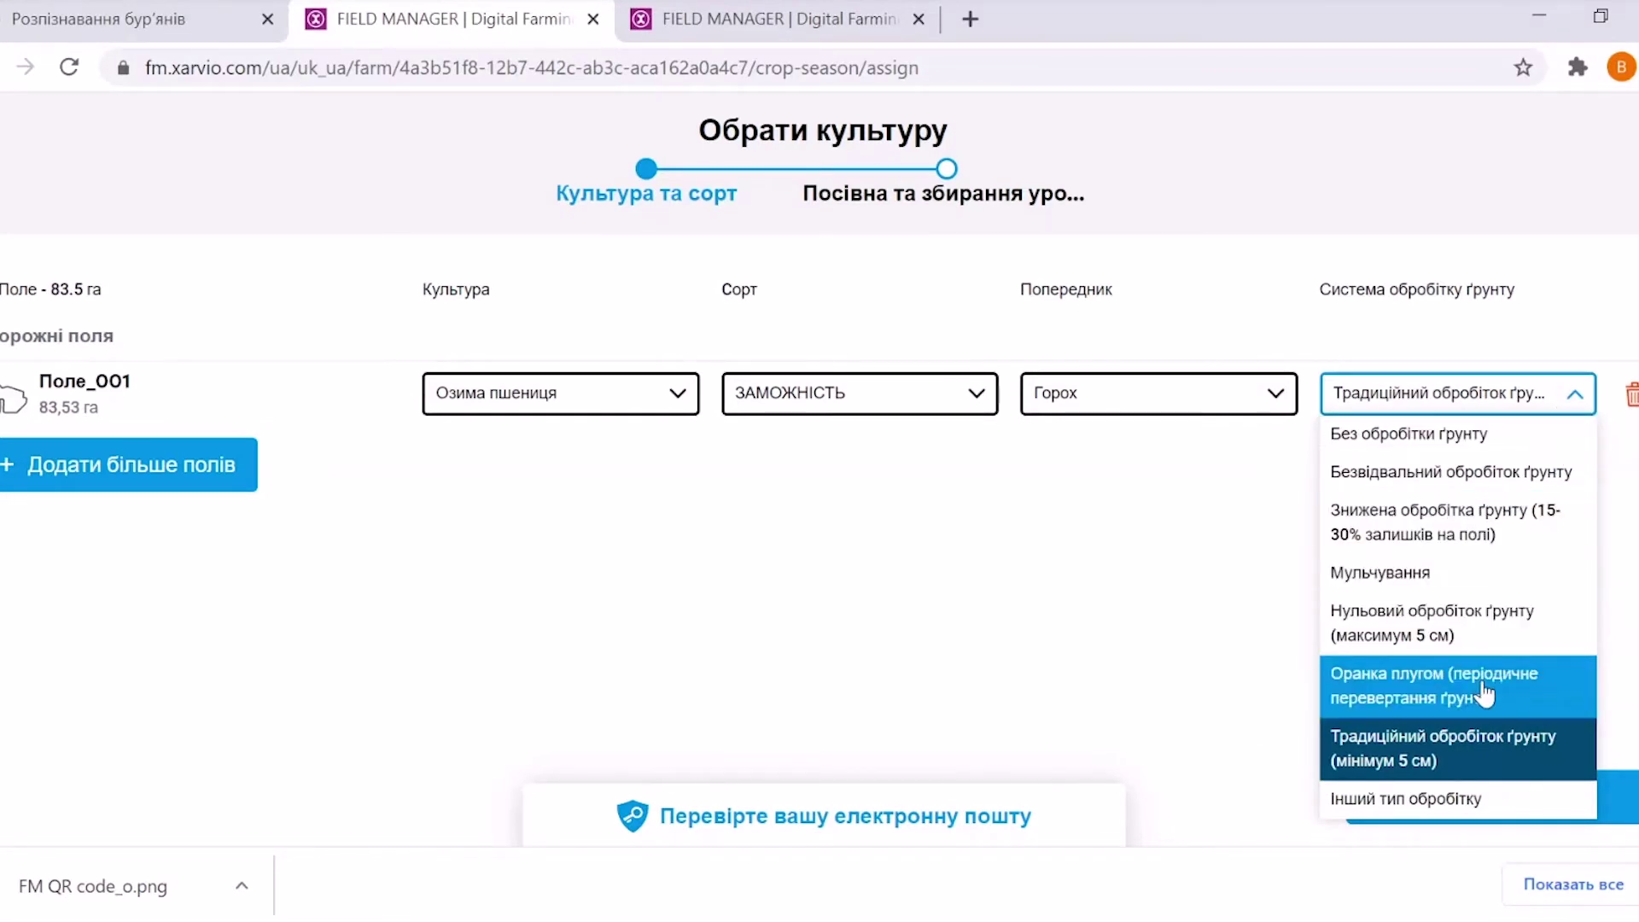
click(1439, 759)
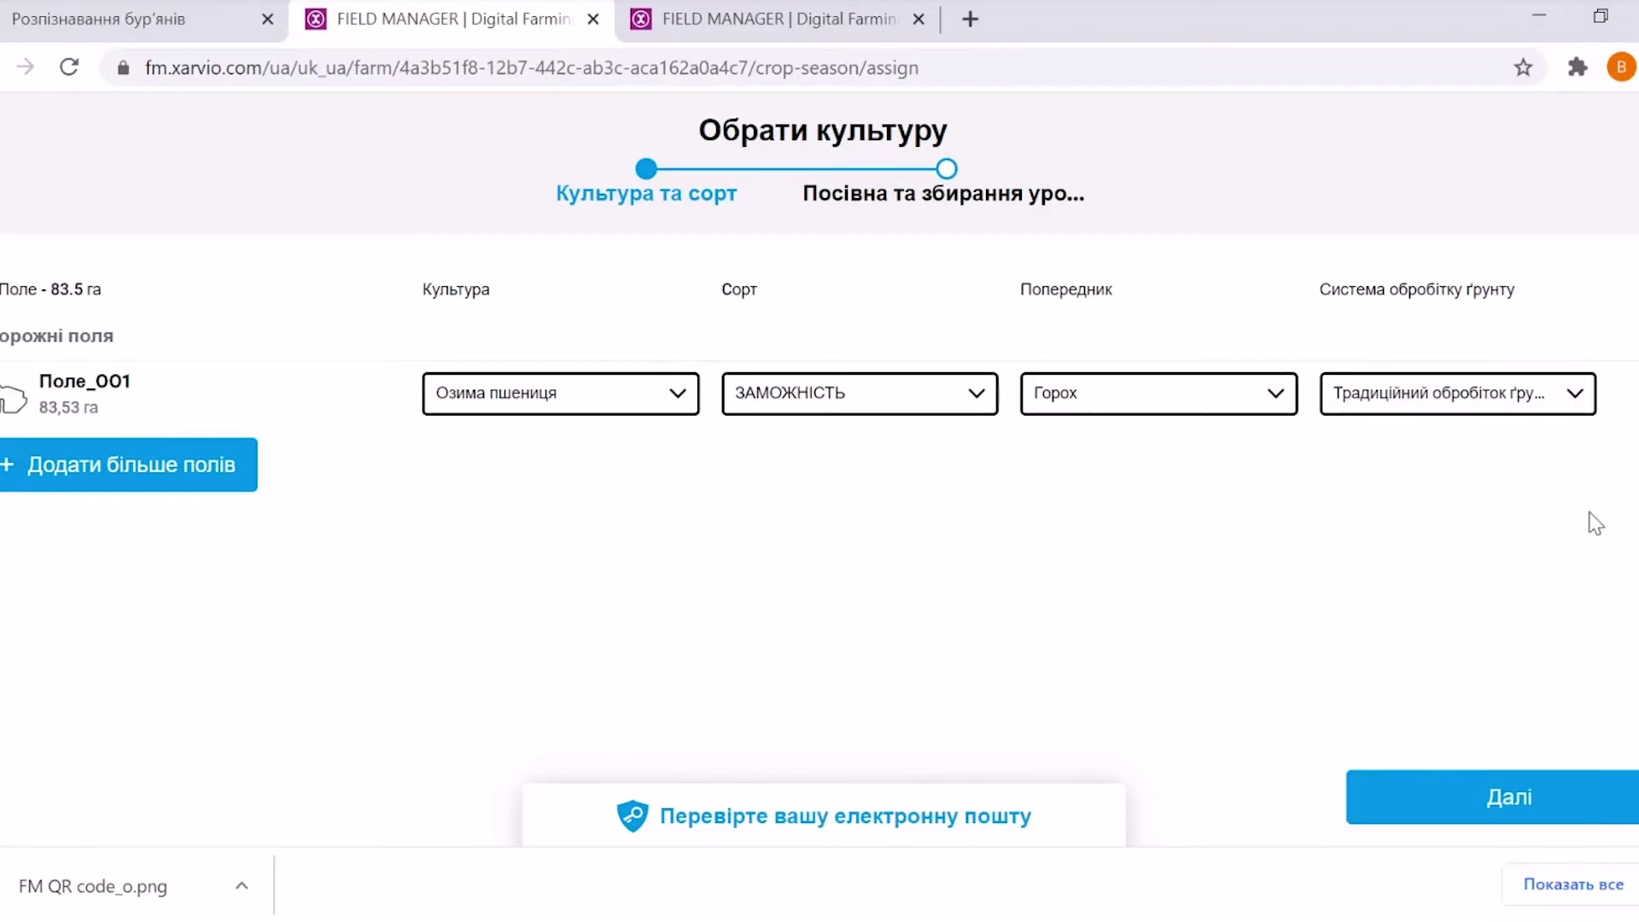
click(1480, 799)
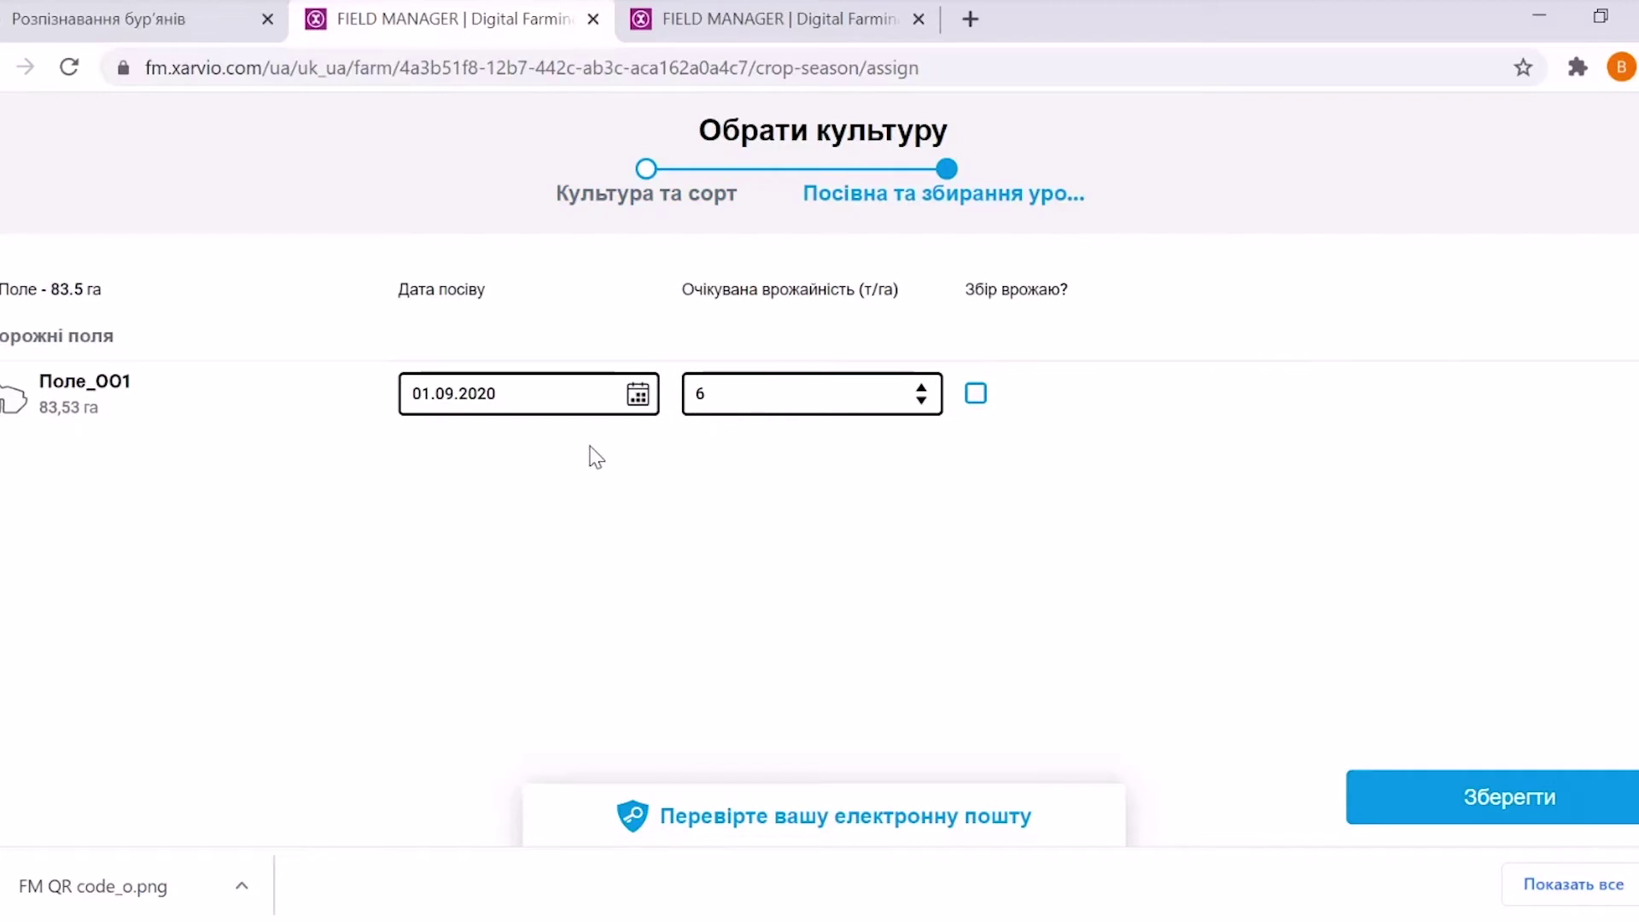
Record sowing date 02.10.2020 and expected yield 5 t/ha, then save
click(638, 394)
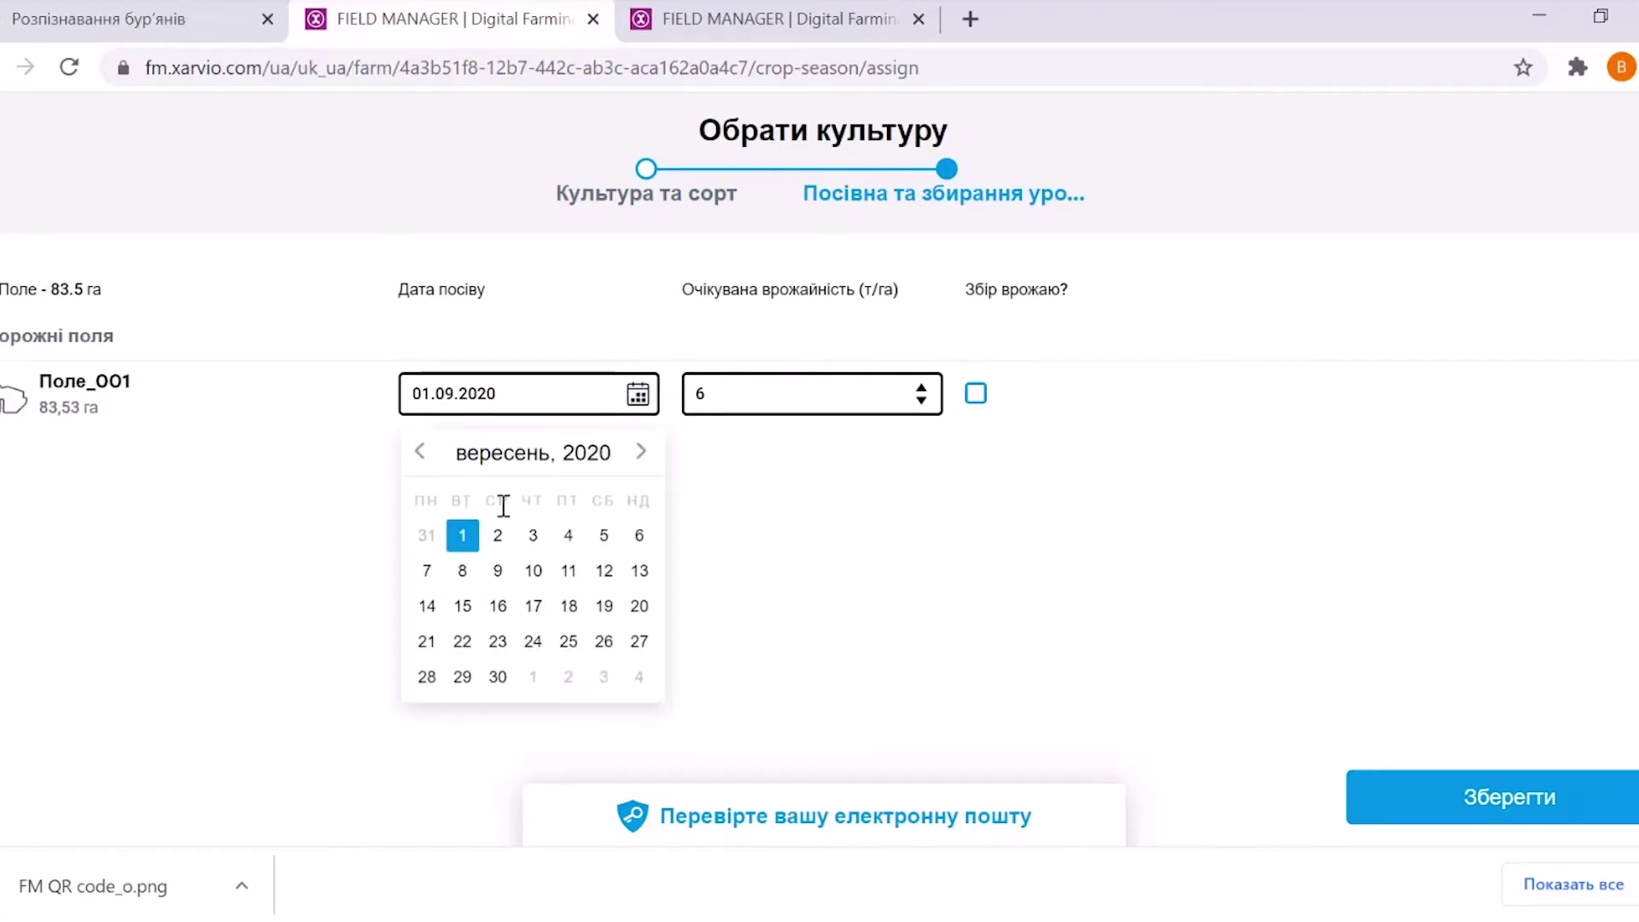
click(641, 451)
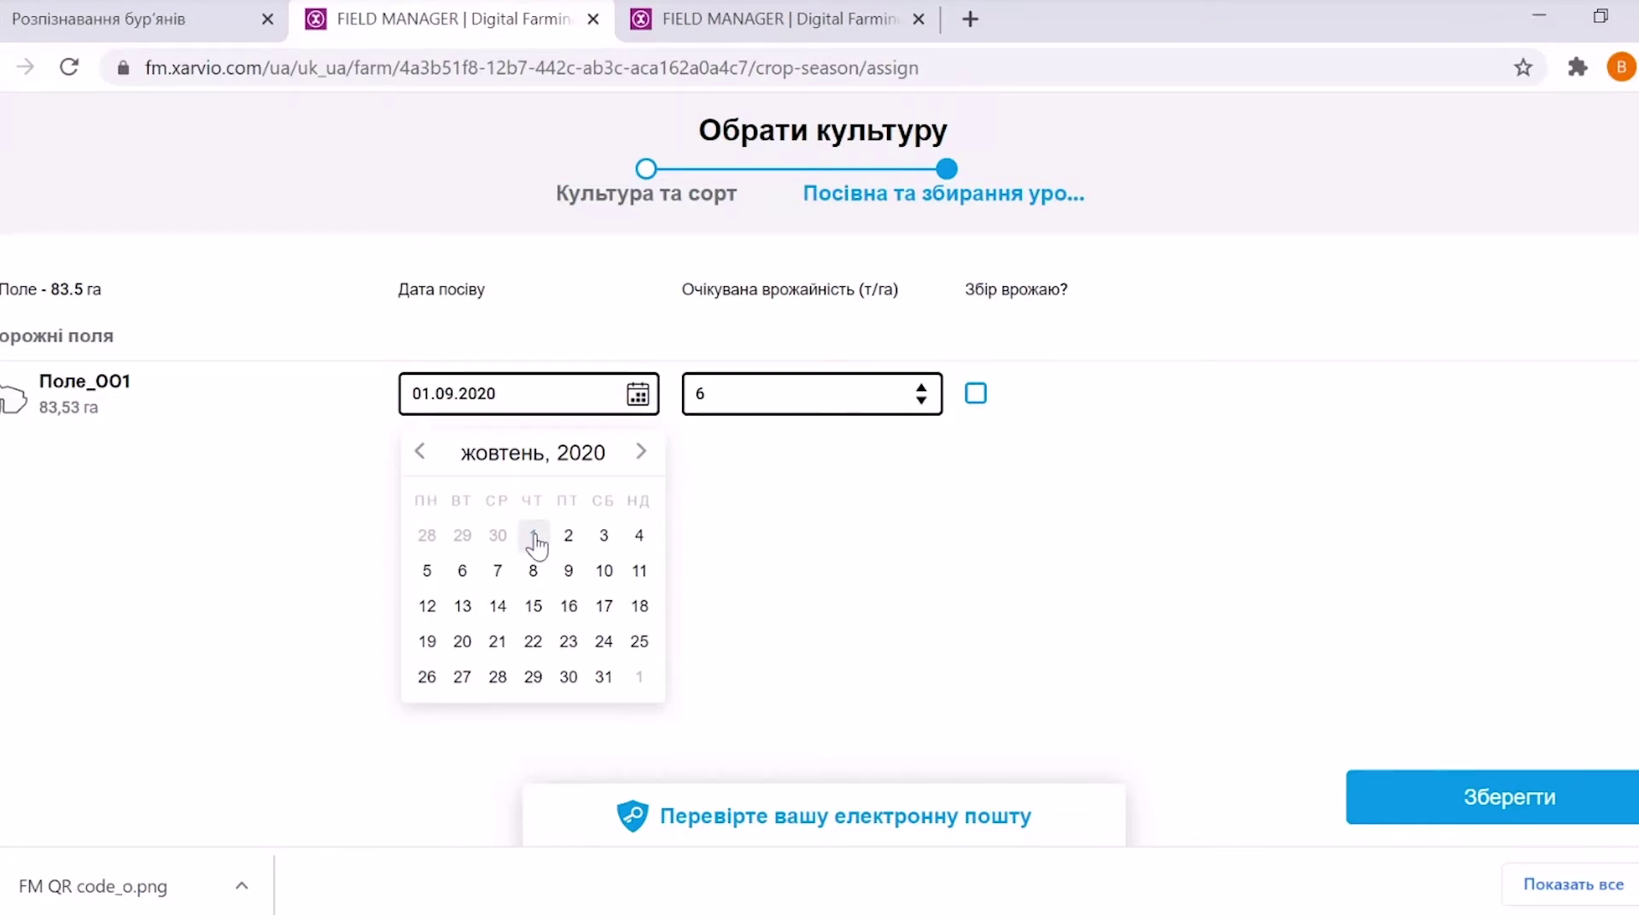
click(568, 540)
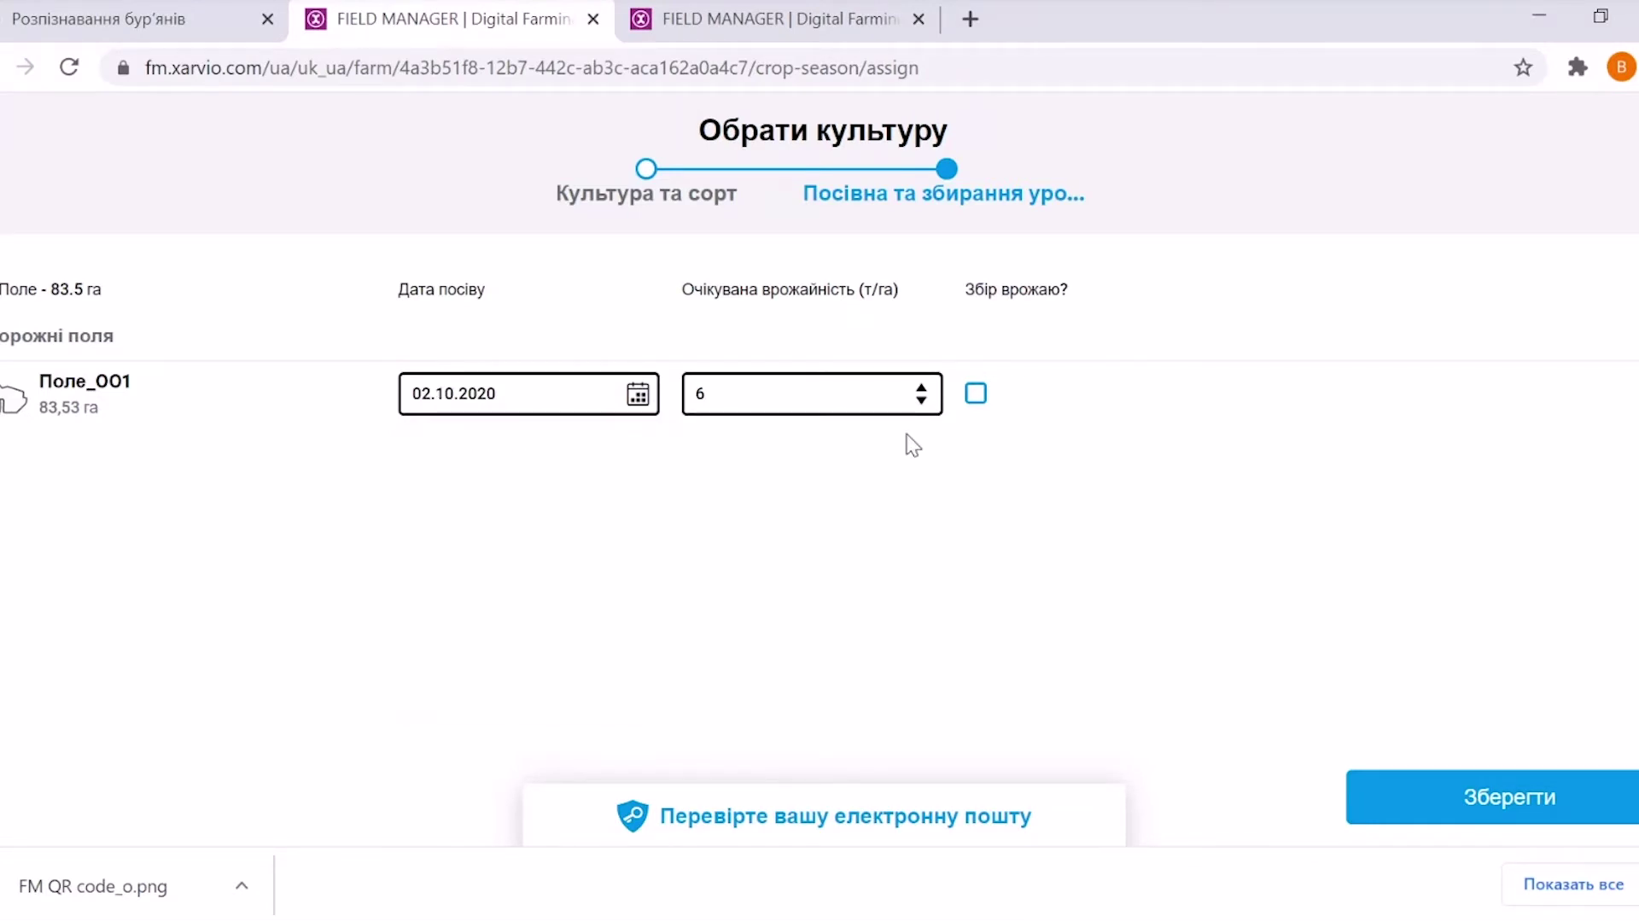
click(922, 402)
click(923, 403)
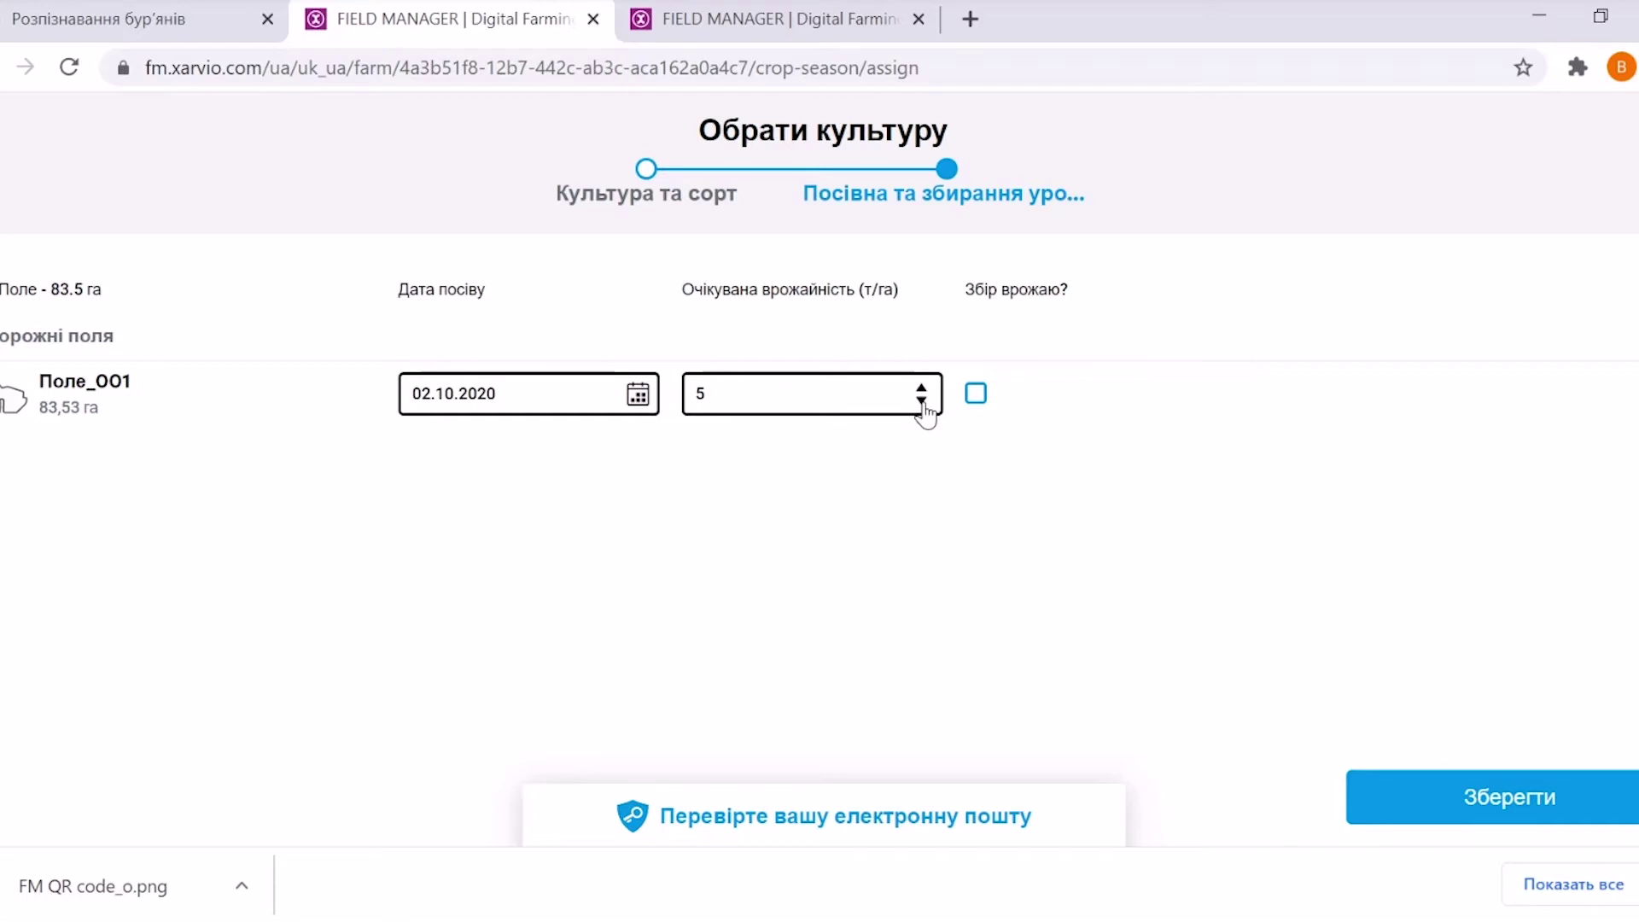
click(1478, 803)
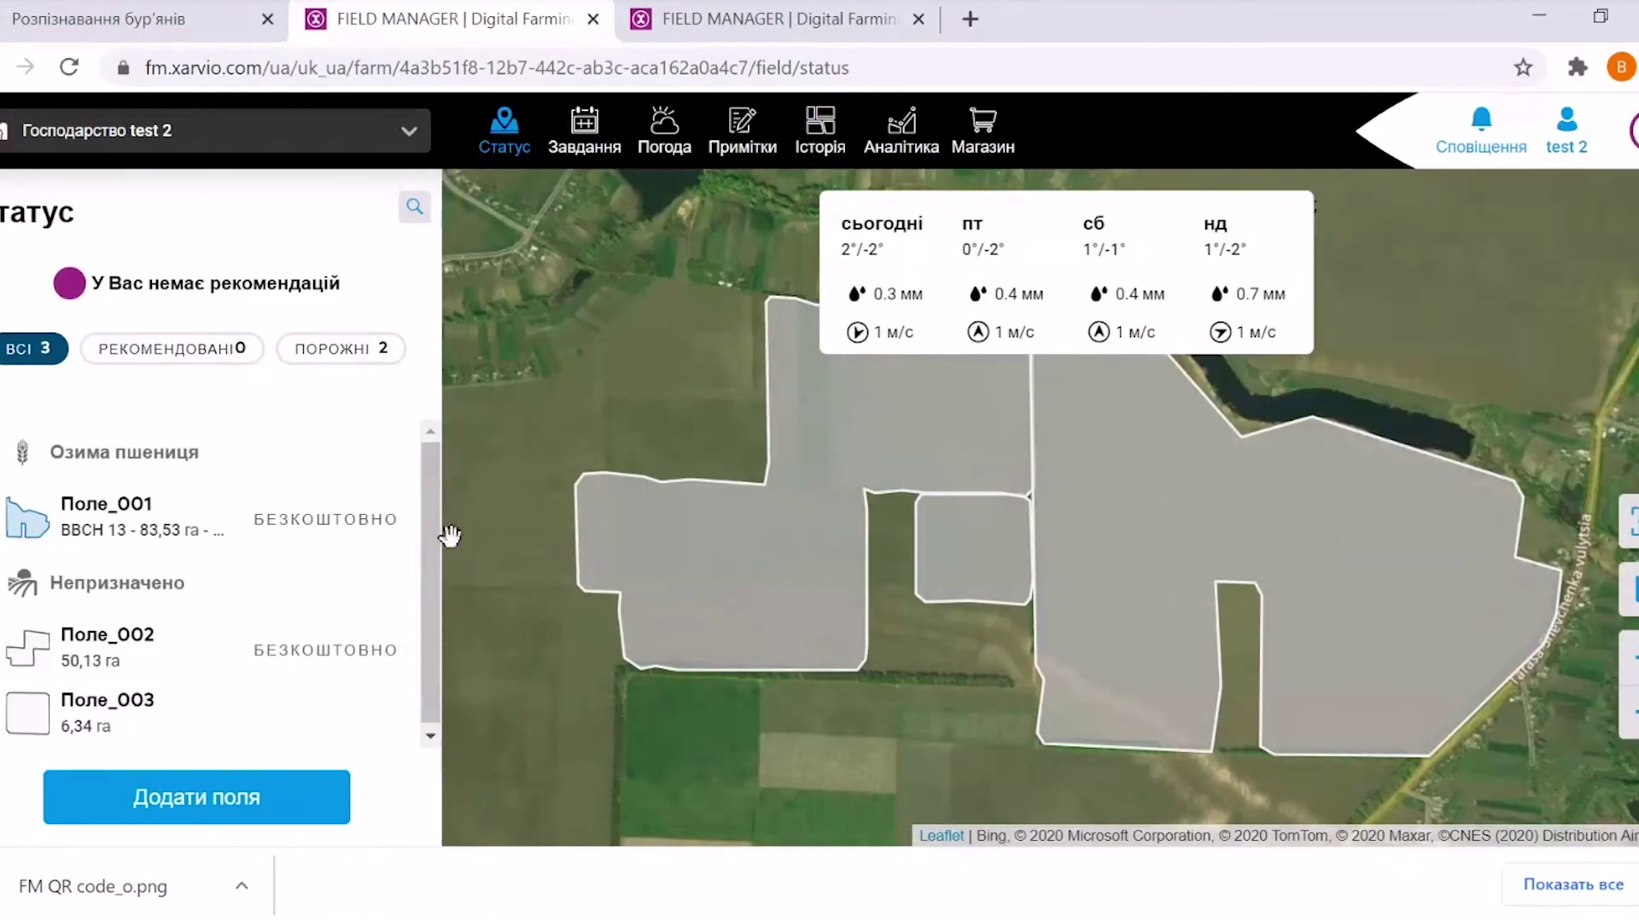
Open Поле_001's details and review its 83.53 ha area, BBCH 13 stage and disease risks
click(31, 525)
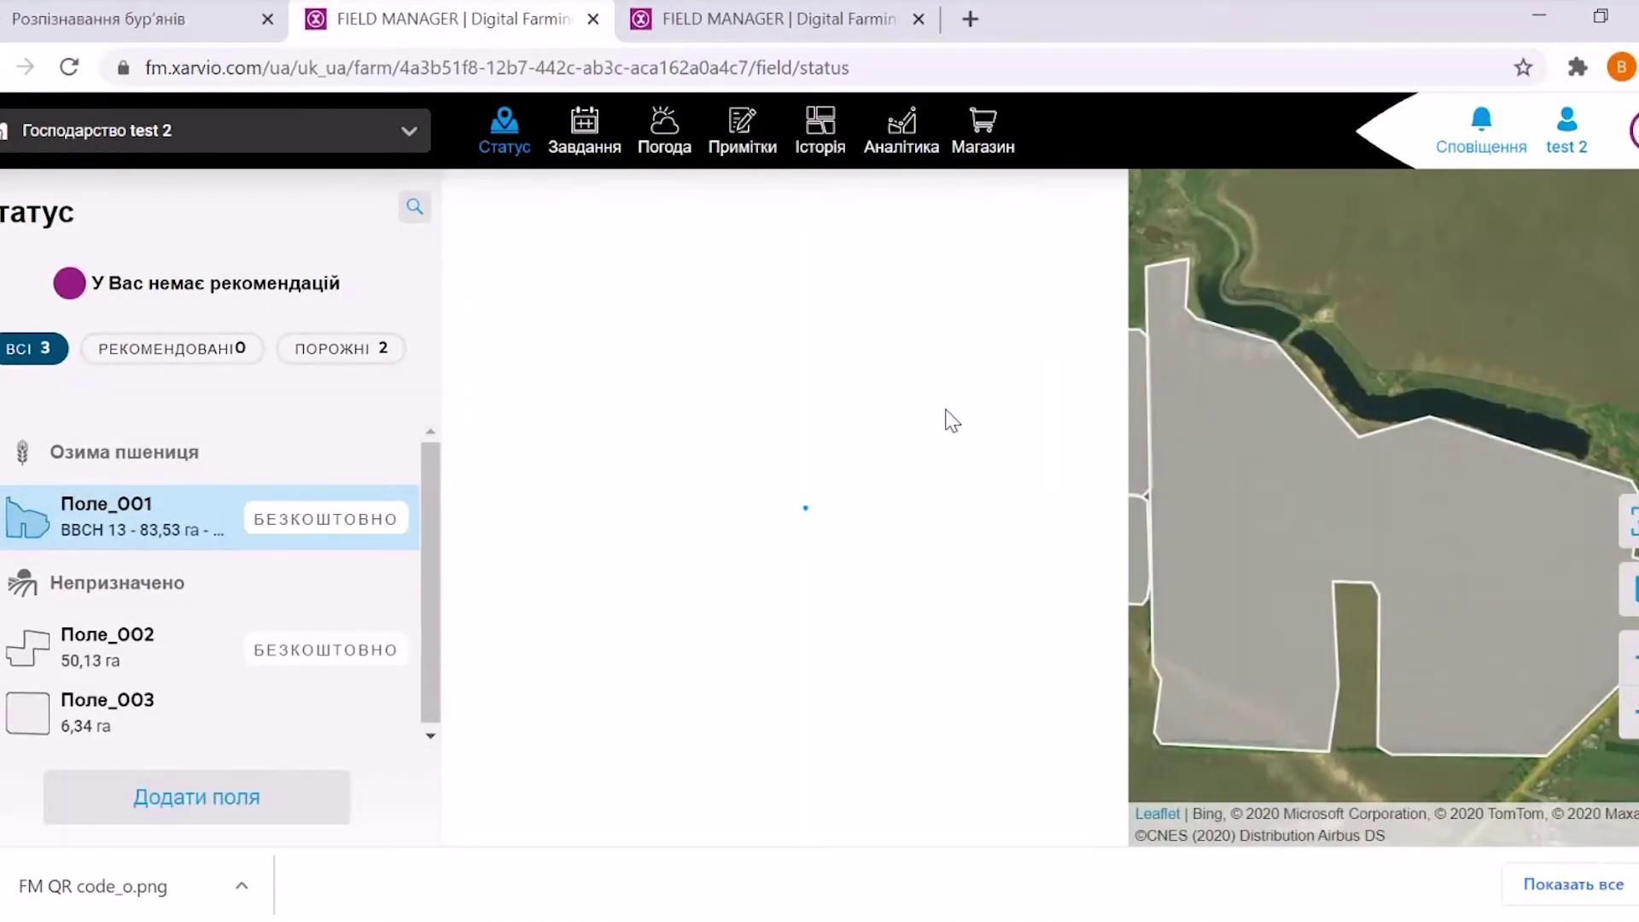
drag(1114, 433, 1110, 492)
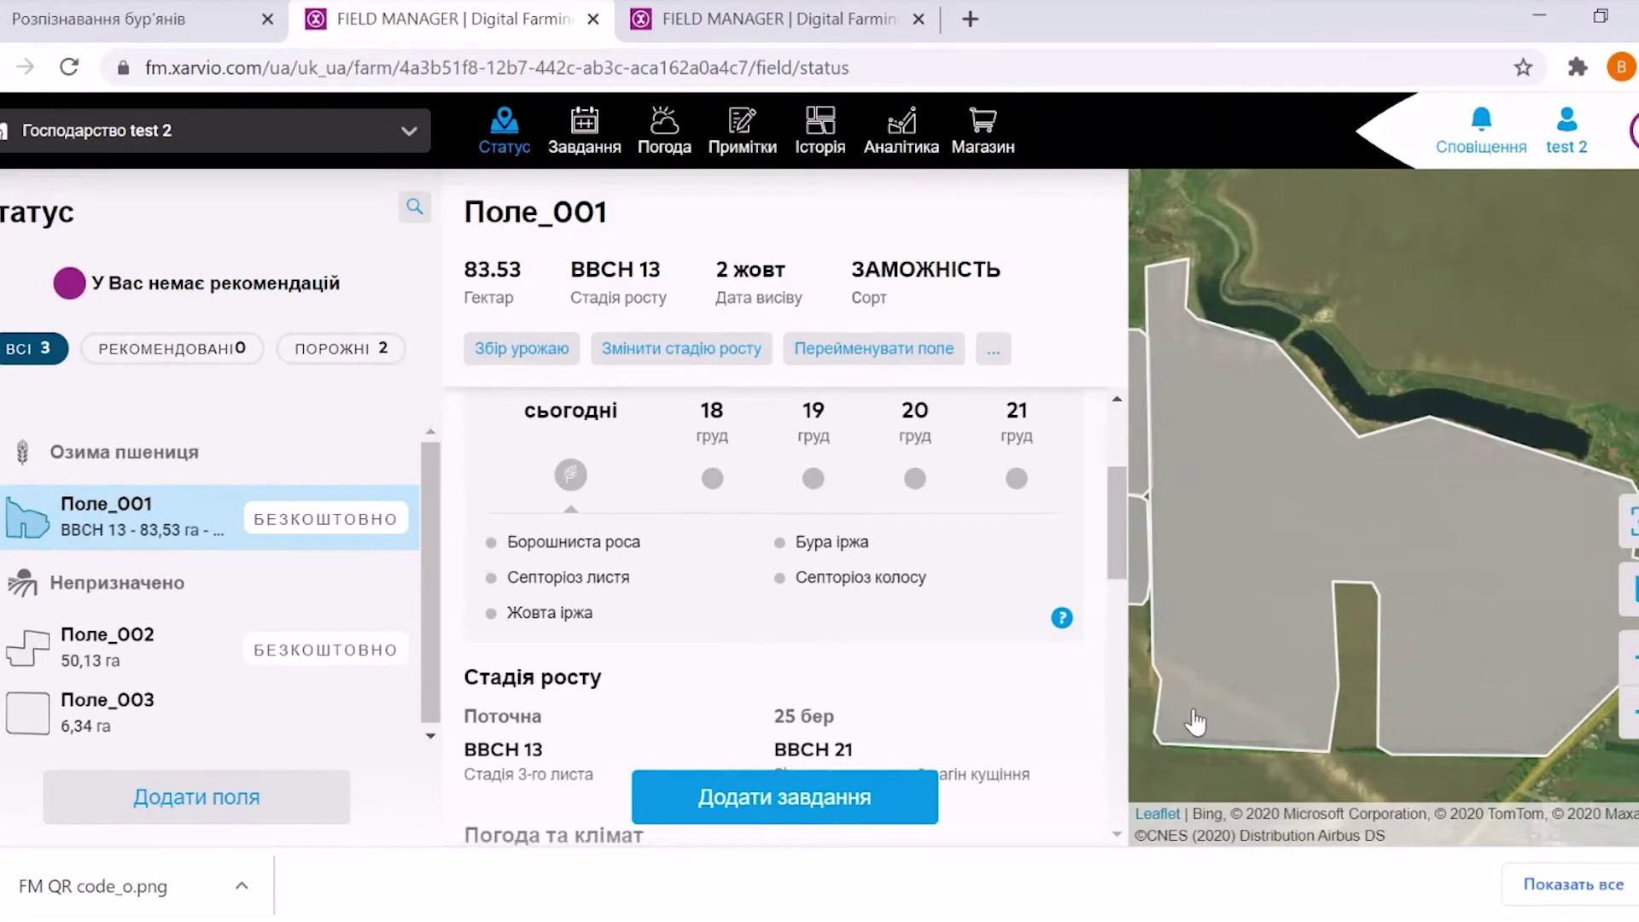
mouse_move(1064, 621)
drag(1113, 490, 1120, 422)
Open Поле_001's full detailed view and expand the weather section into a temperature chart
click(978, 521)
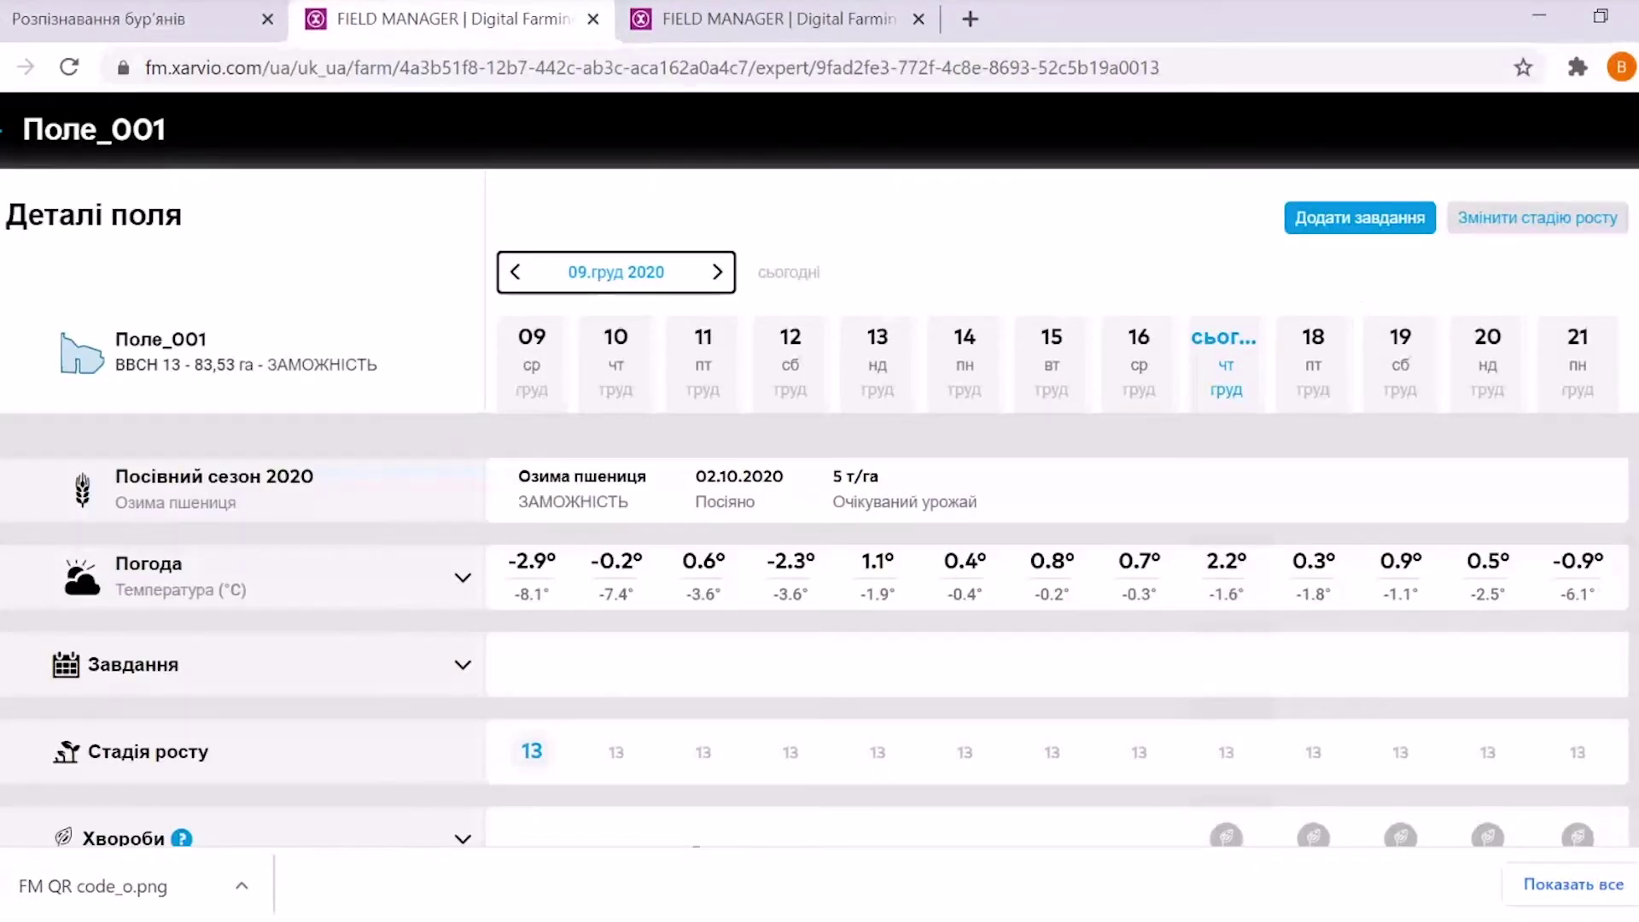
scroll(815, 632, down, 1)
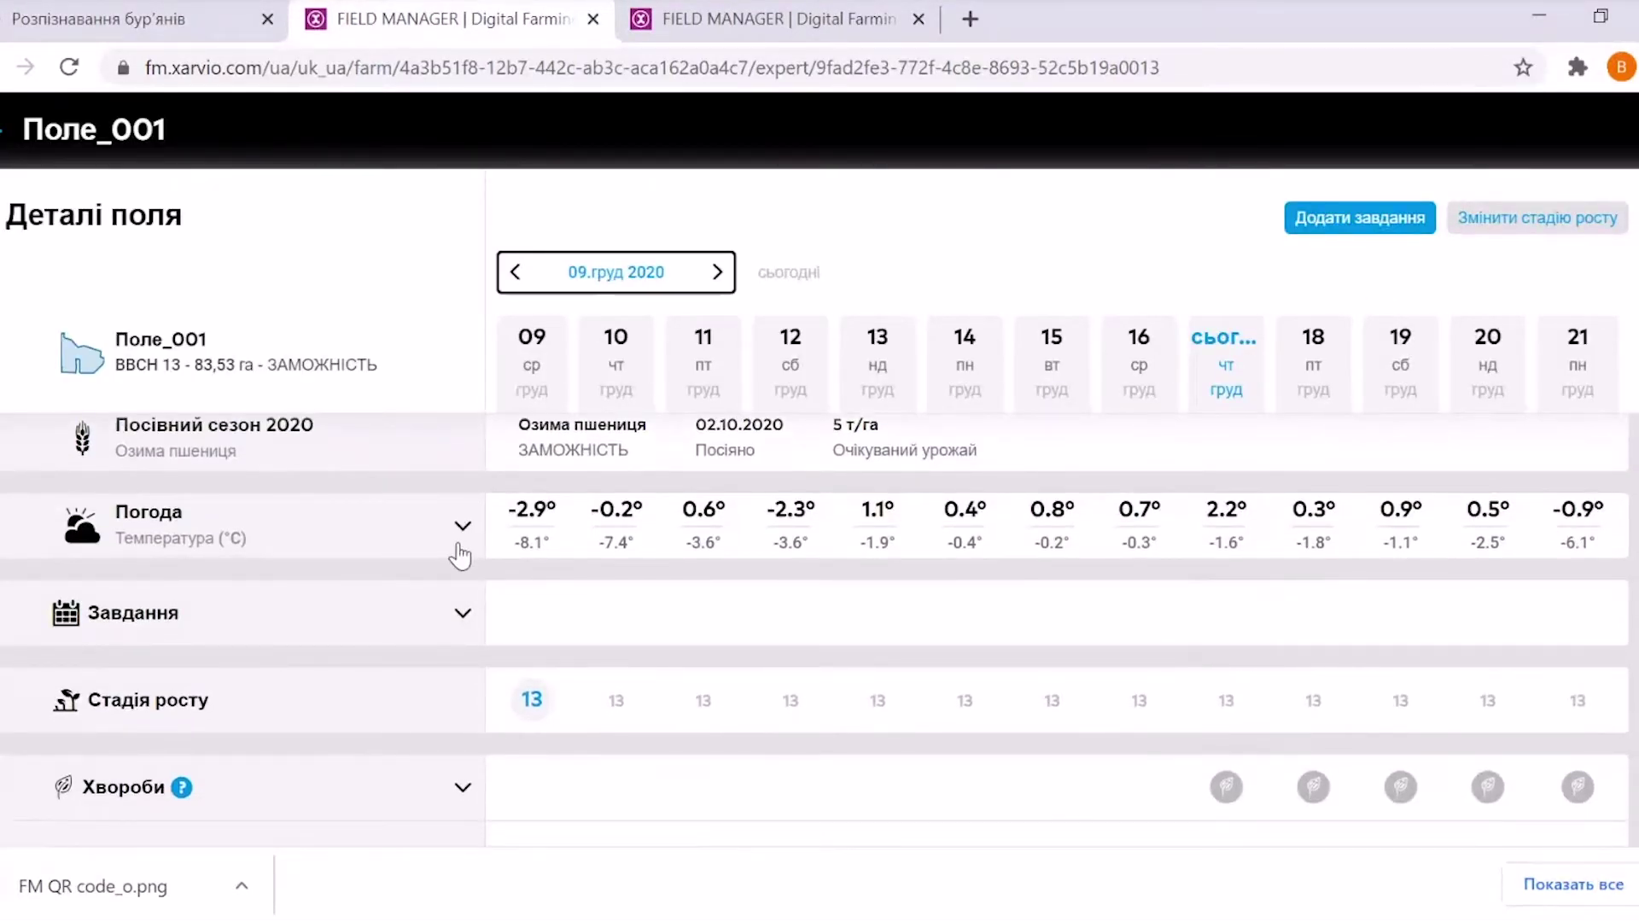
click(462, 526)
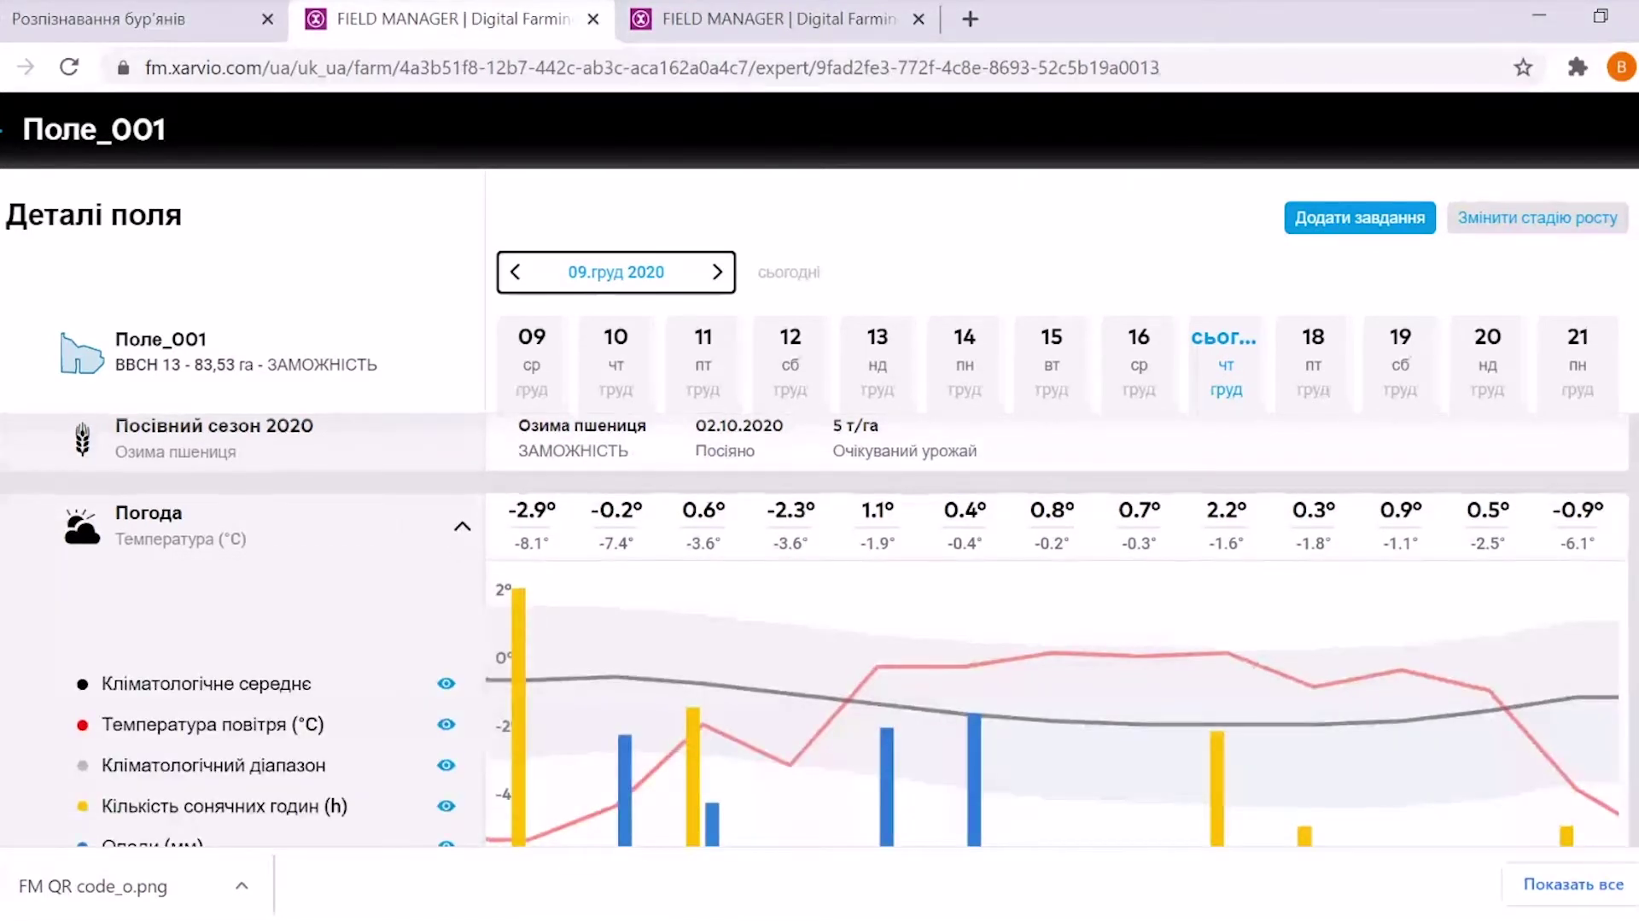
scroll(814, 632, up, 1)
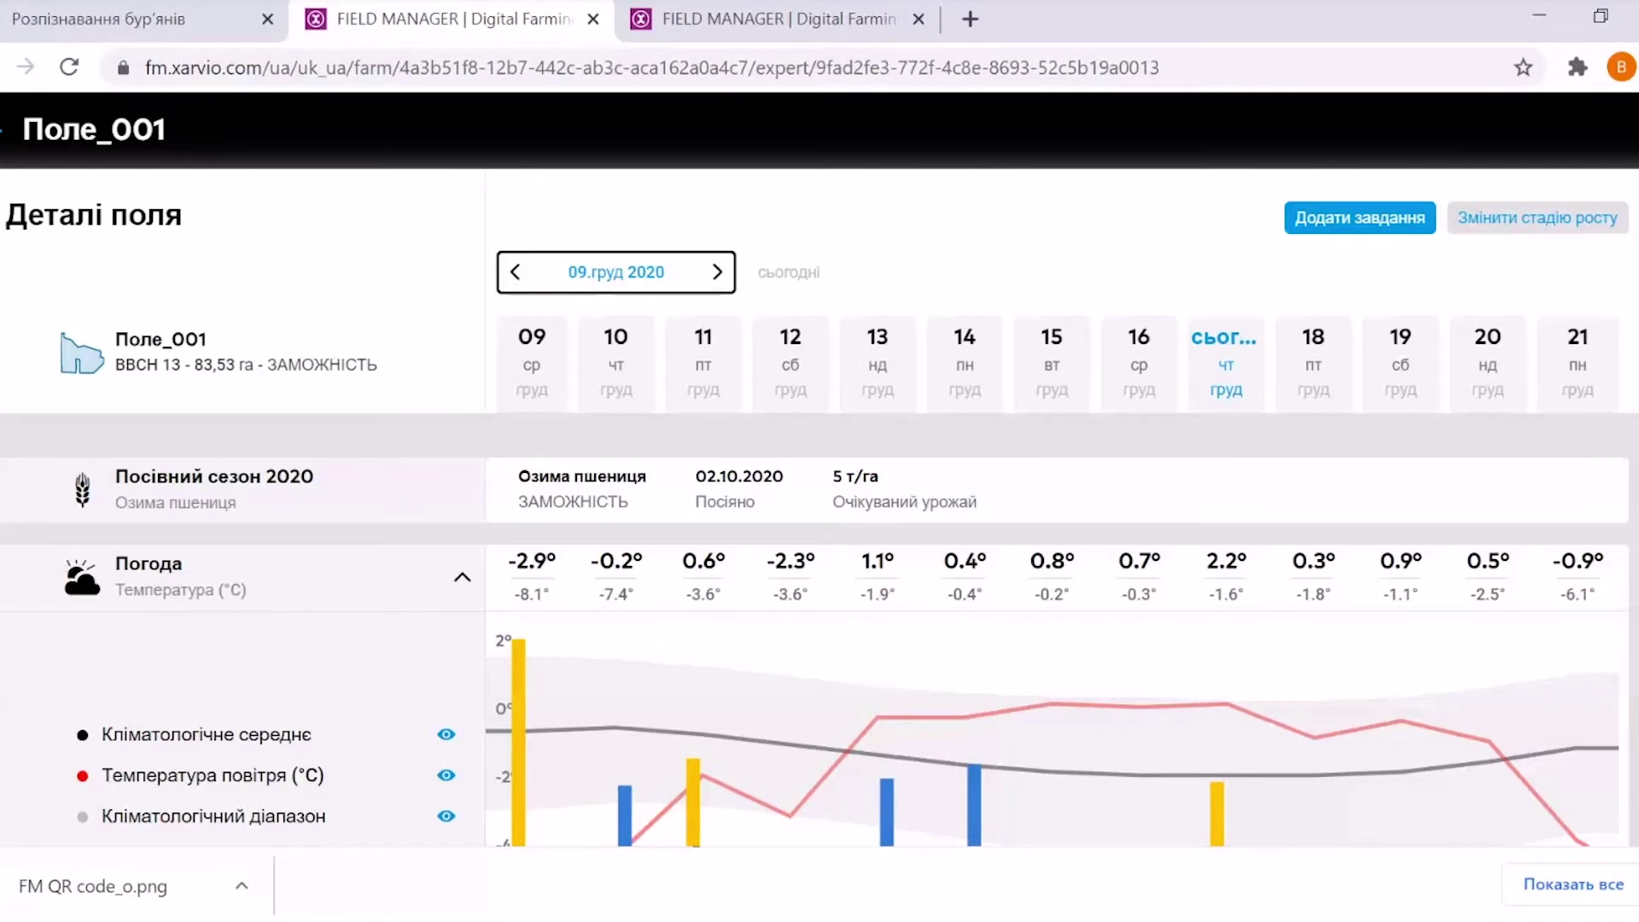
Expand Завдання to list Обприскування, Розкидання, Scouting, Спостереження and Посів tasks
scroll(814, 636, down, 3)
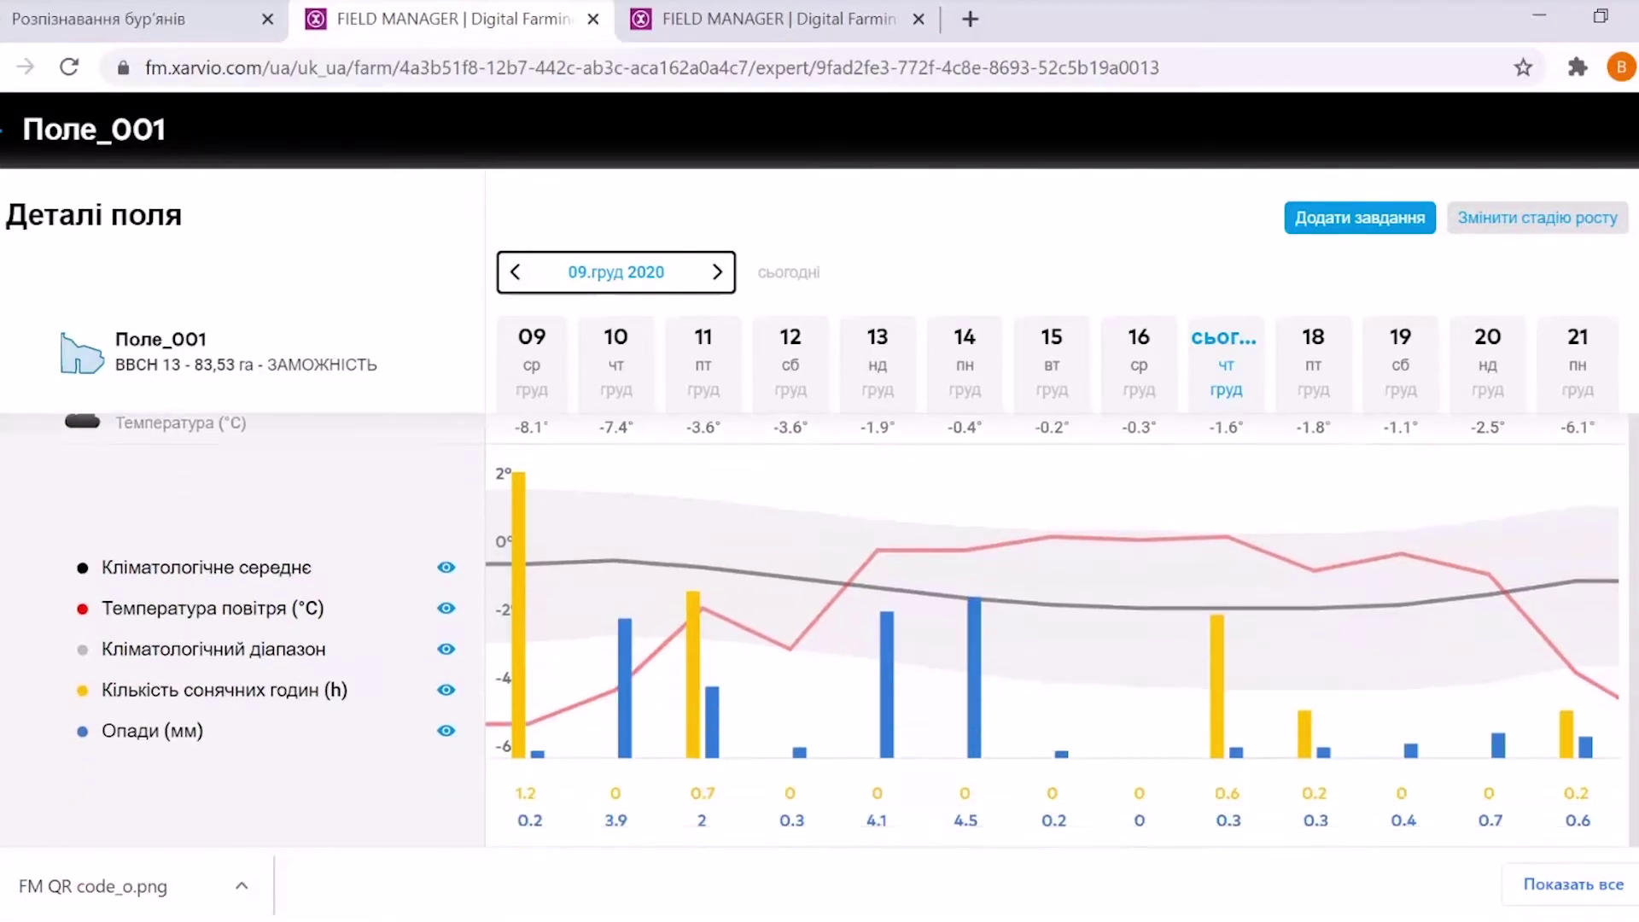
scroll(814, 637, down, 4)
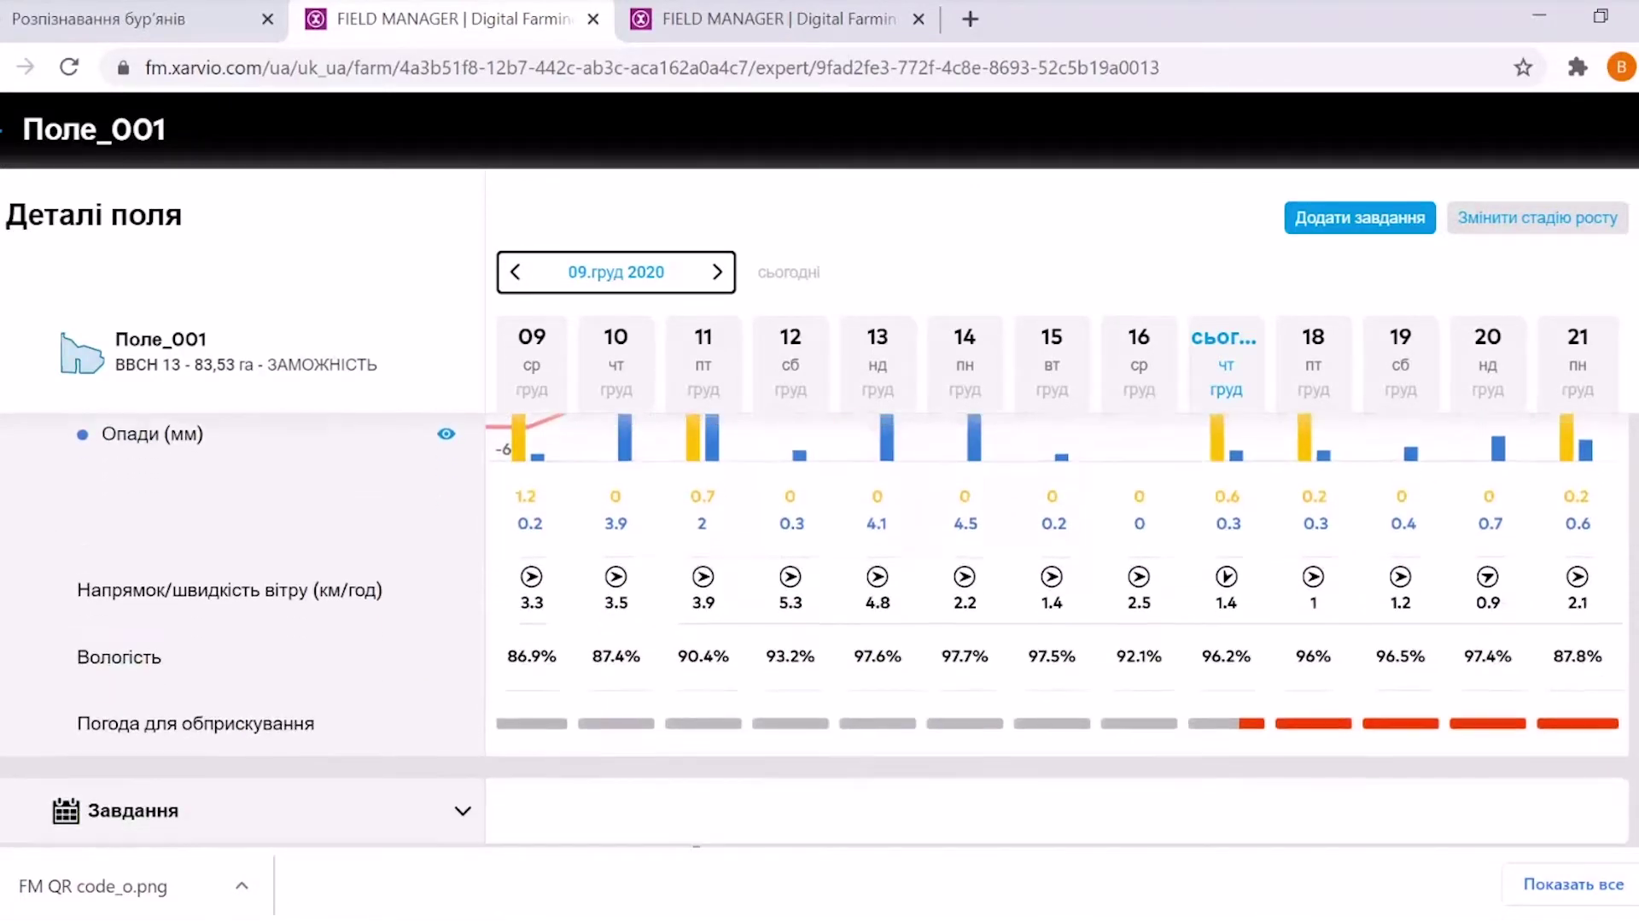
scroll(598, 636, down, 1)
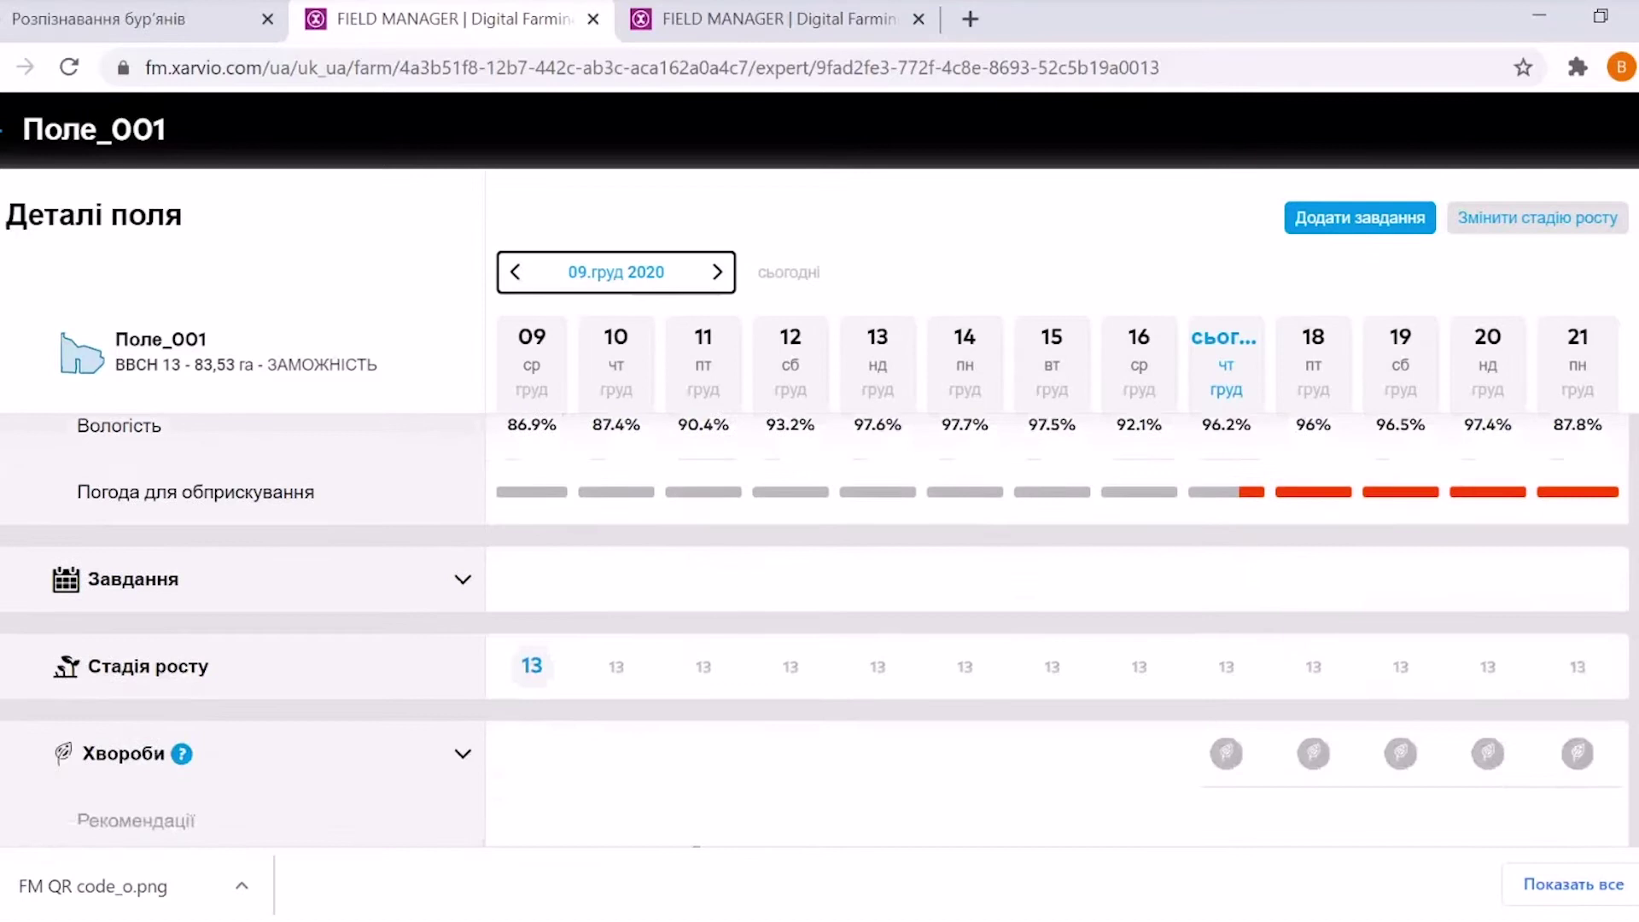
click(463, 584)
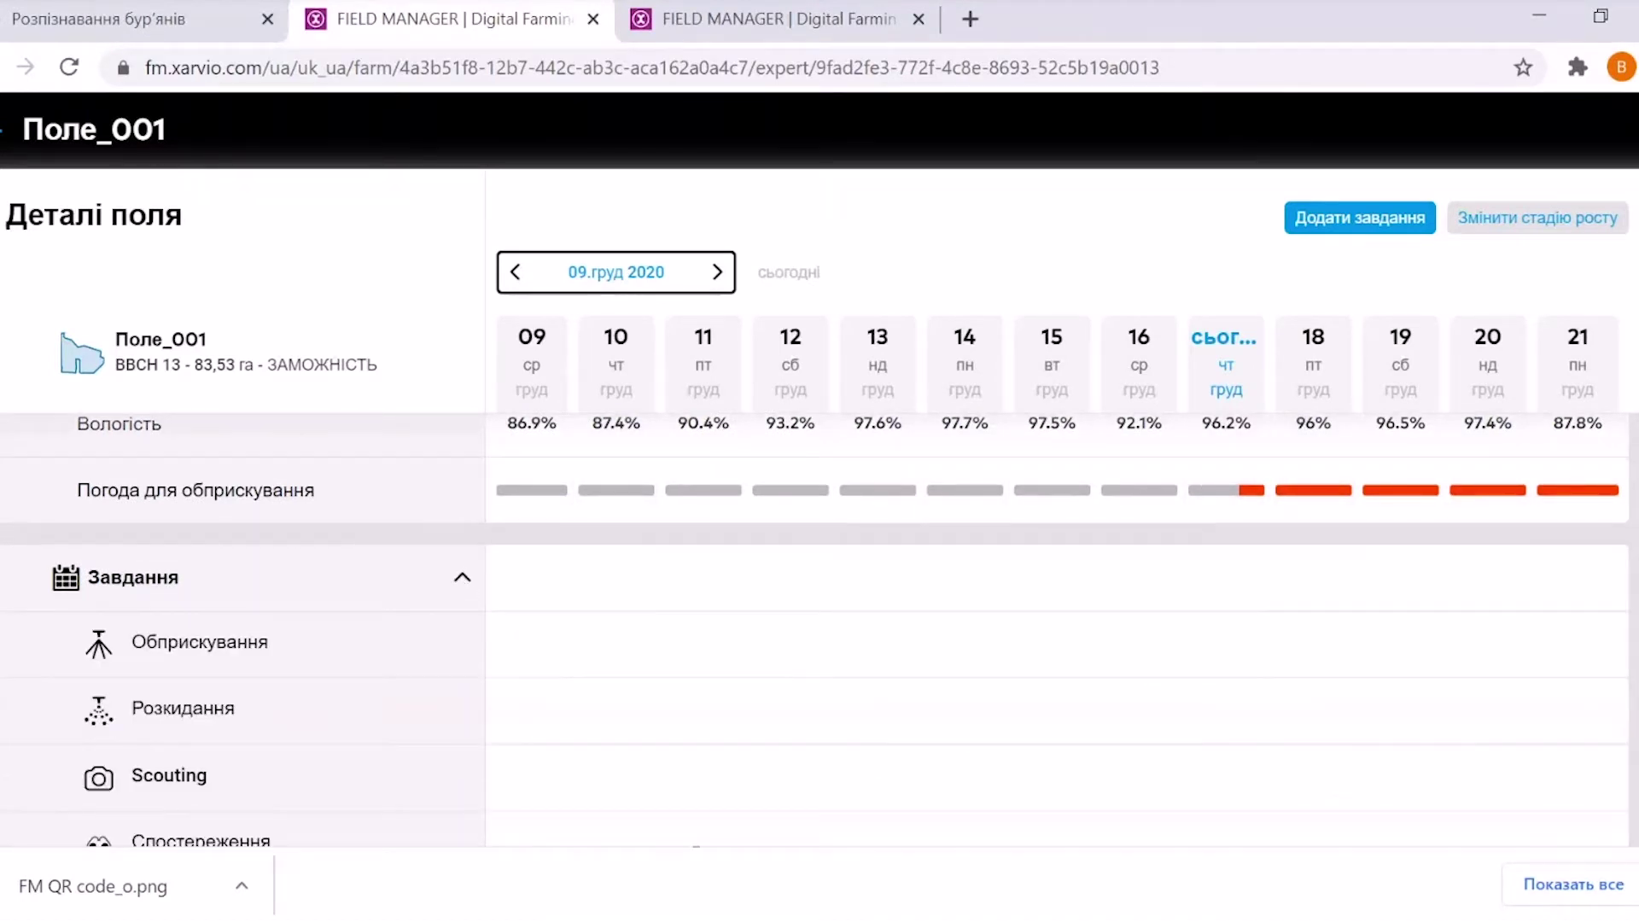
scroll(815, 636, down, 2)
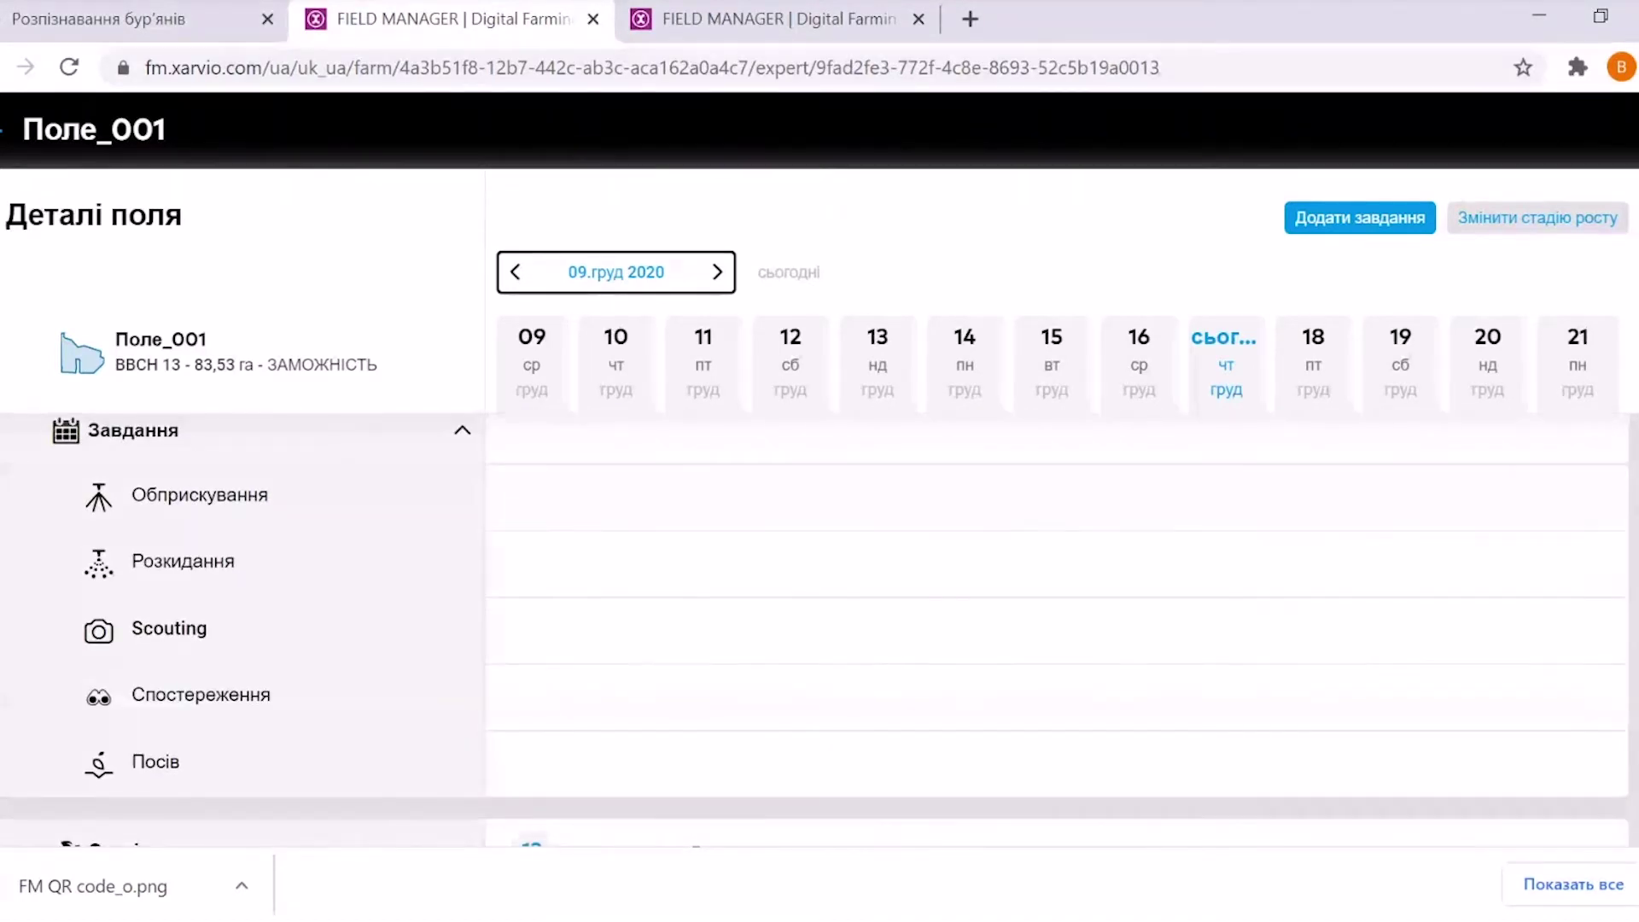
scroll(882, 546, down, 4)
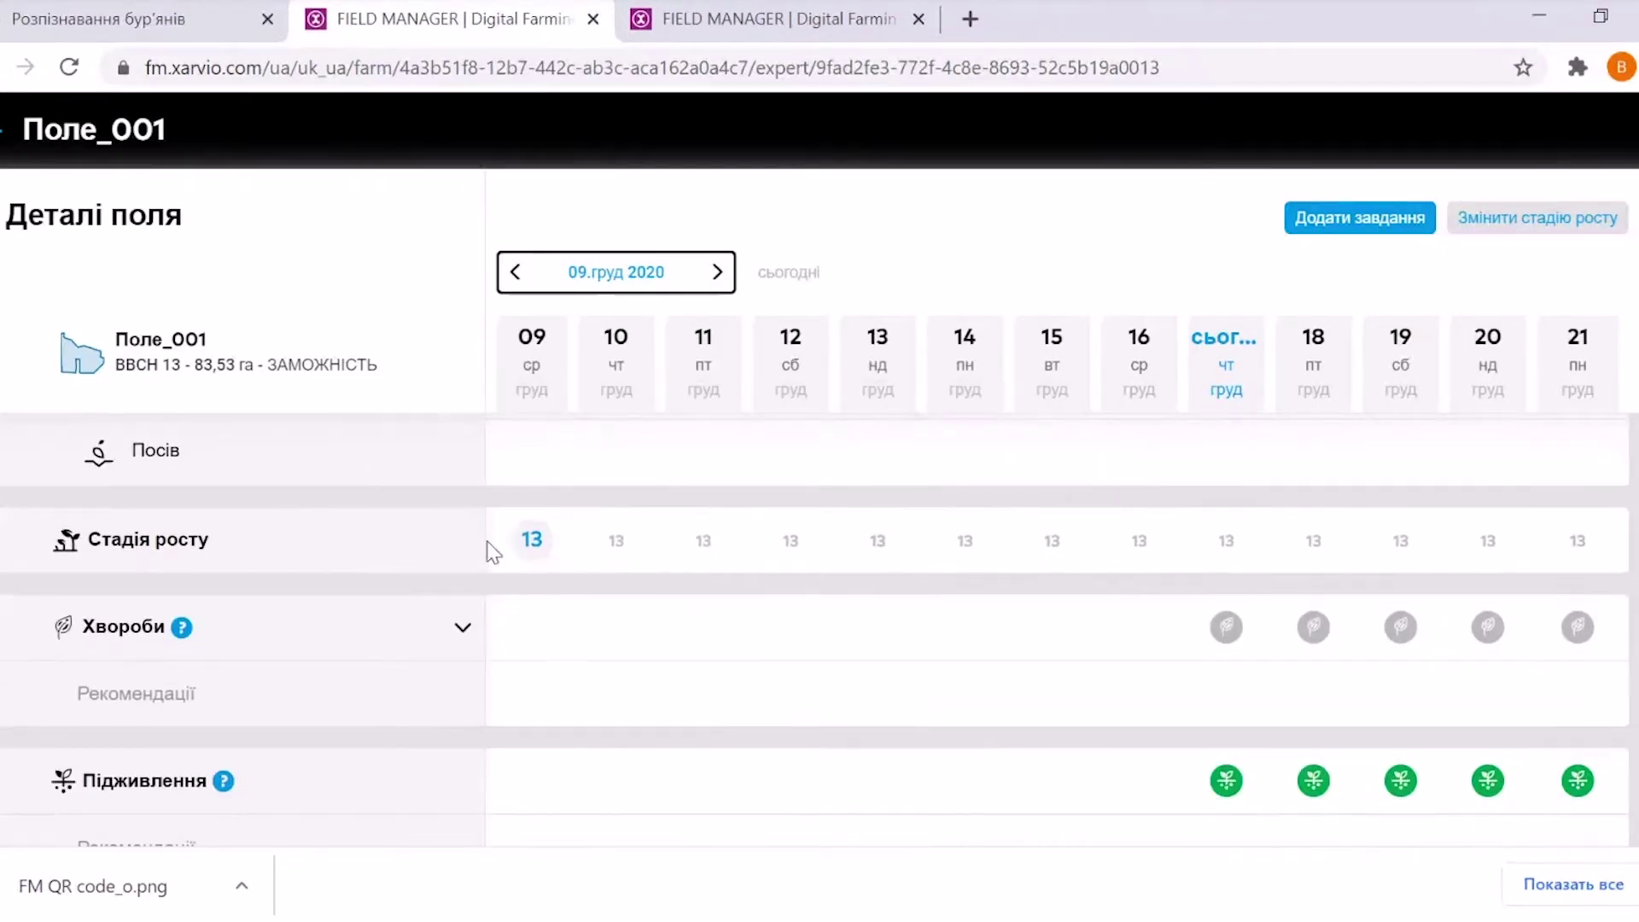
Expand Хвороби to review daily risks for Борошниста роса and Септоріоз листя, then choose Змінити стадію росту
click(464, 632)
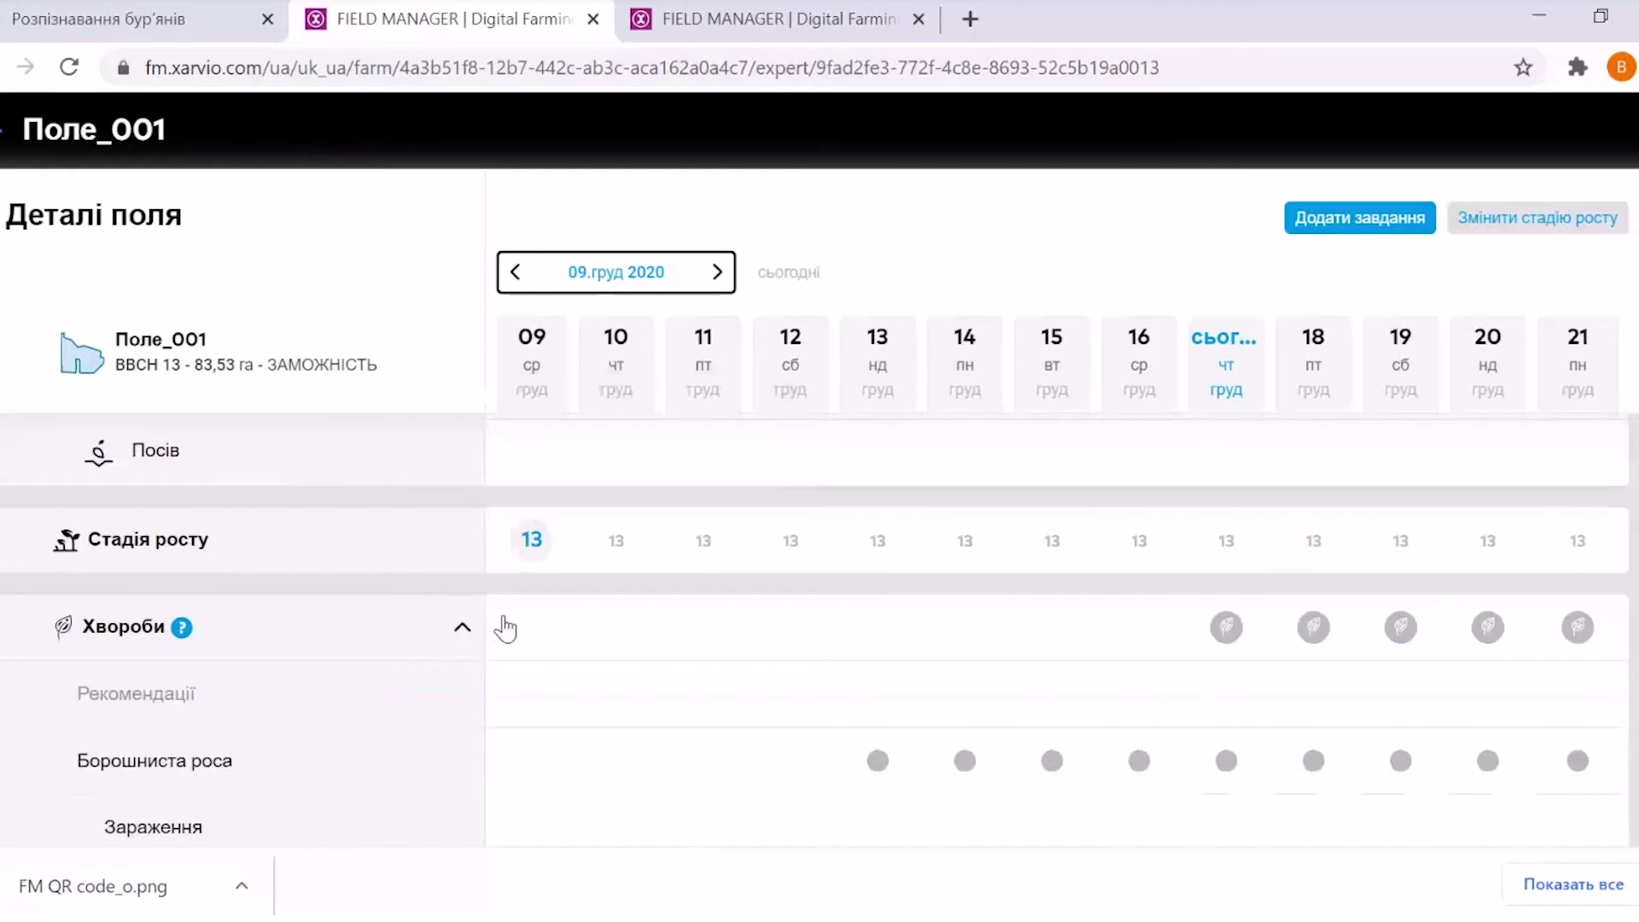
scroll(856, 570, down, 2)
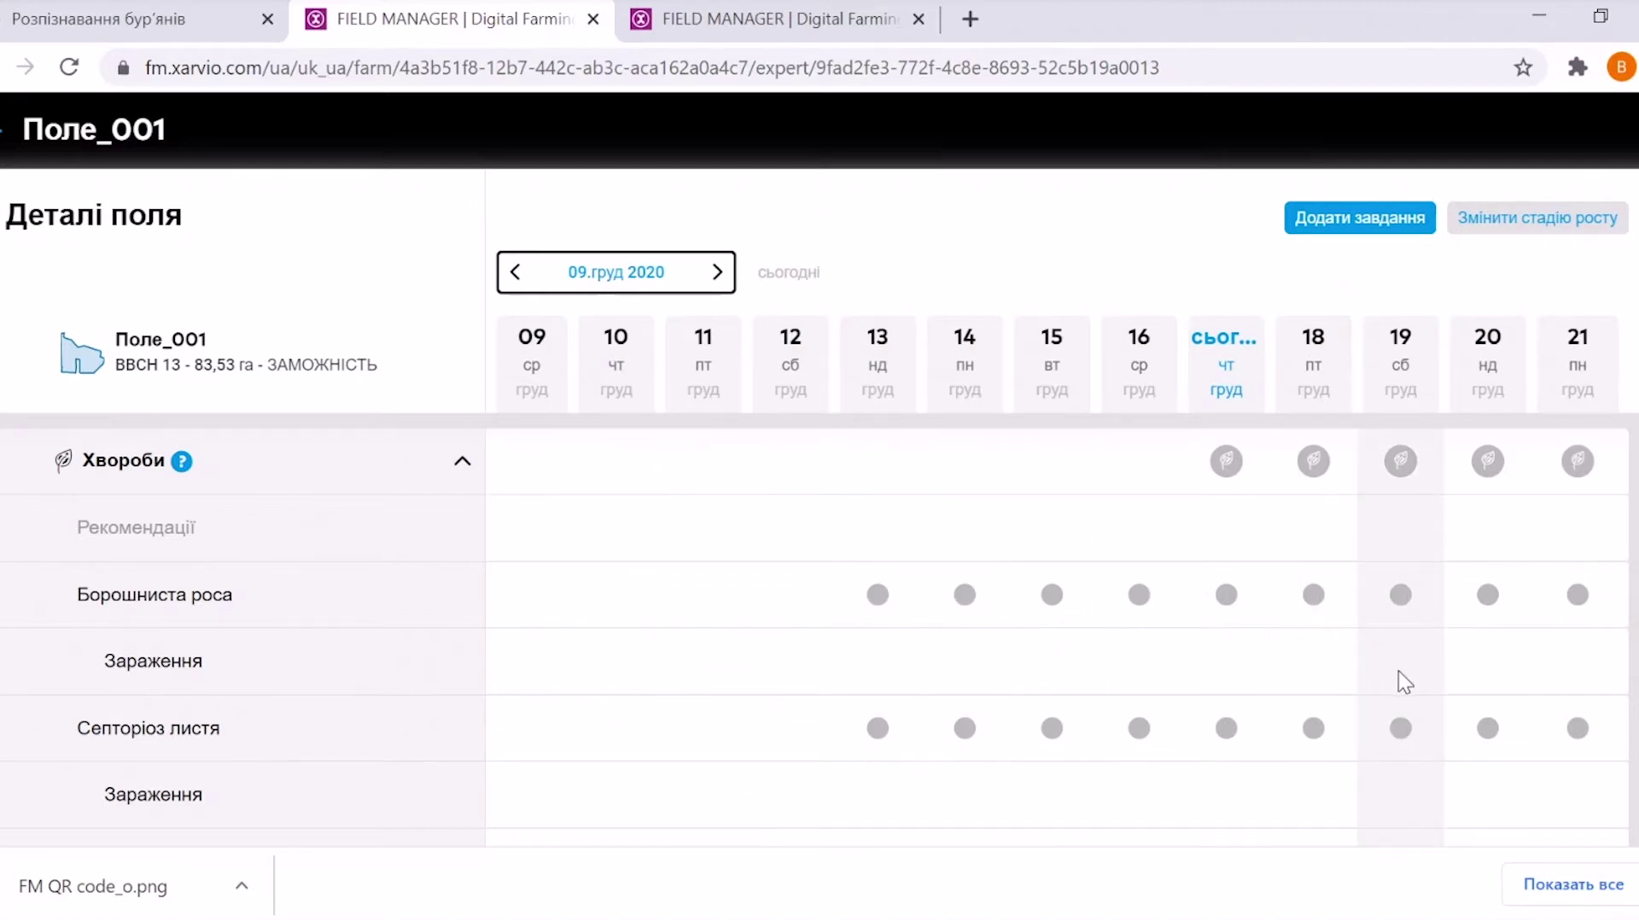
scroll(1117, 580, down, 1)
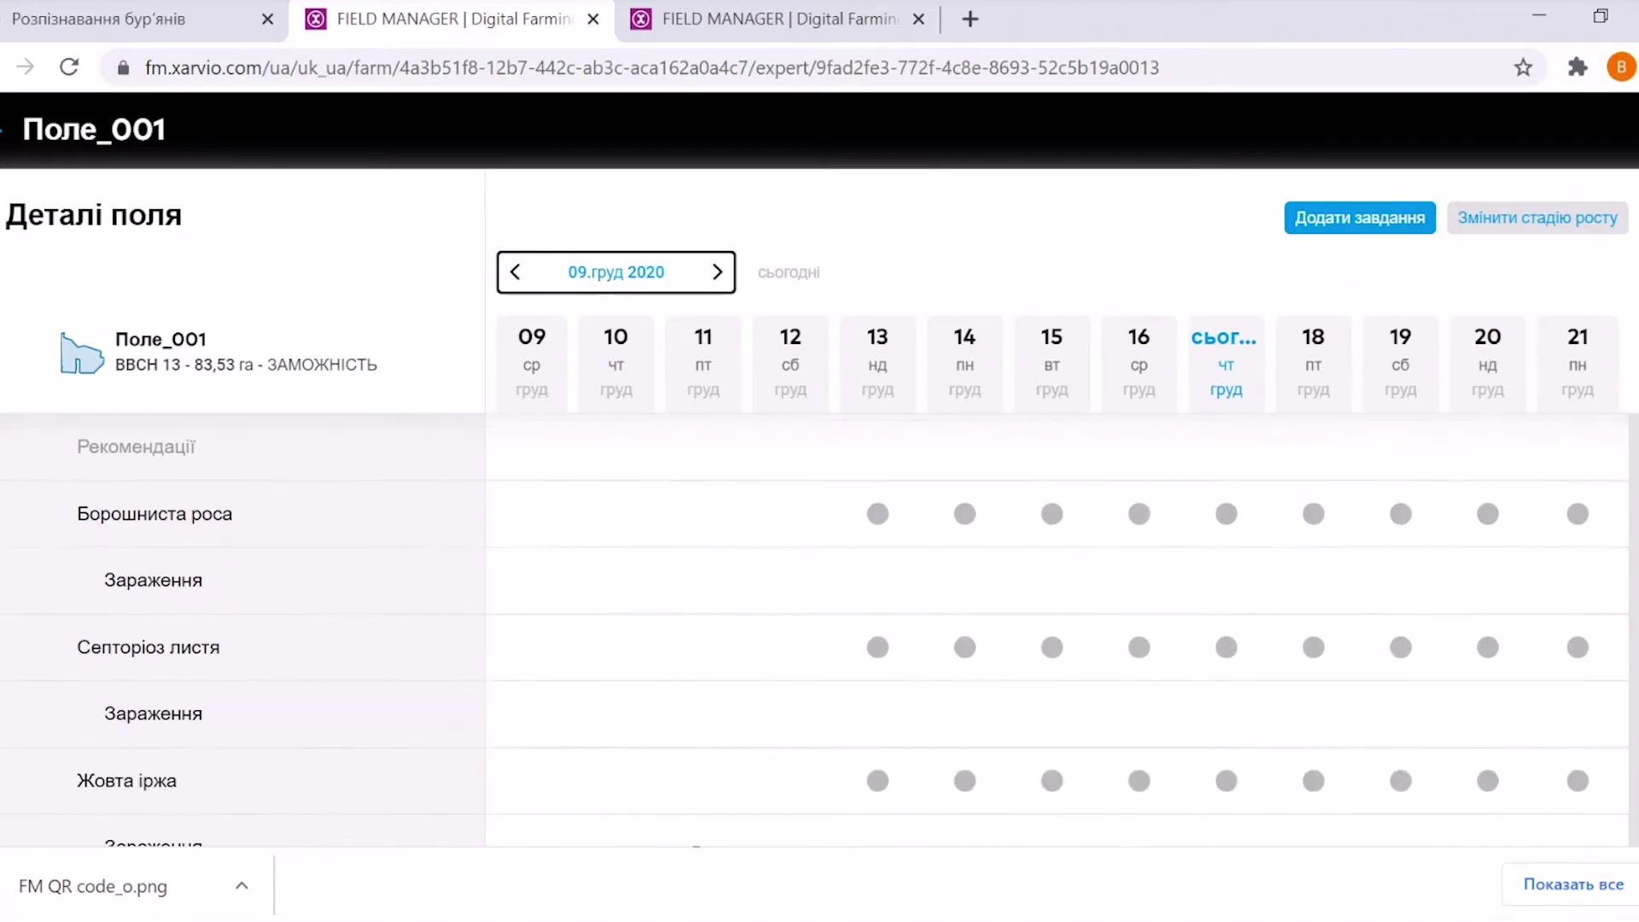
scroll(1117, 581, up, 1)
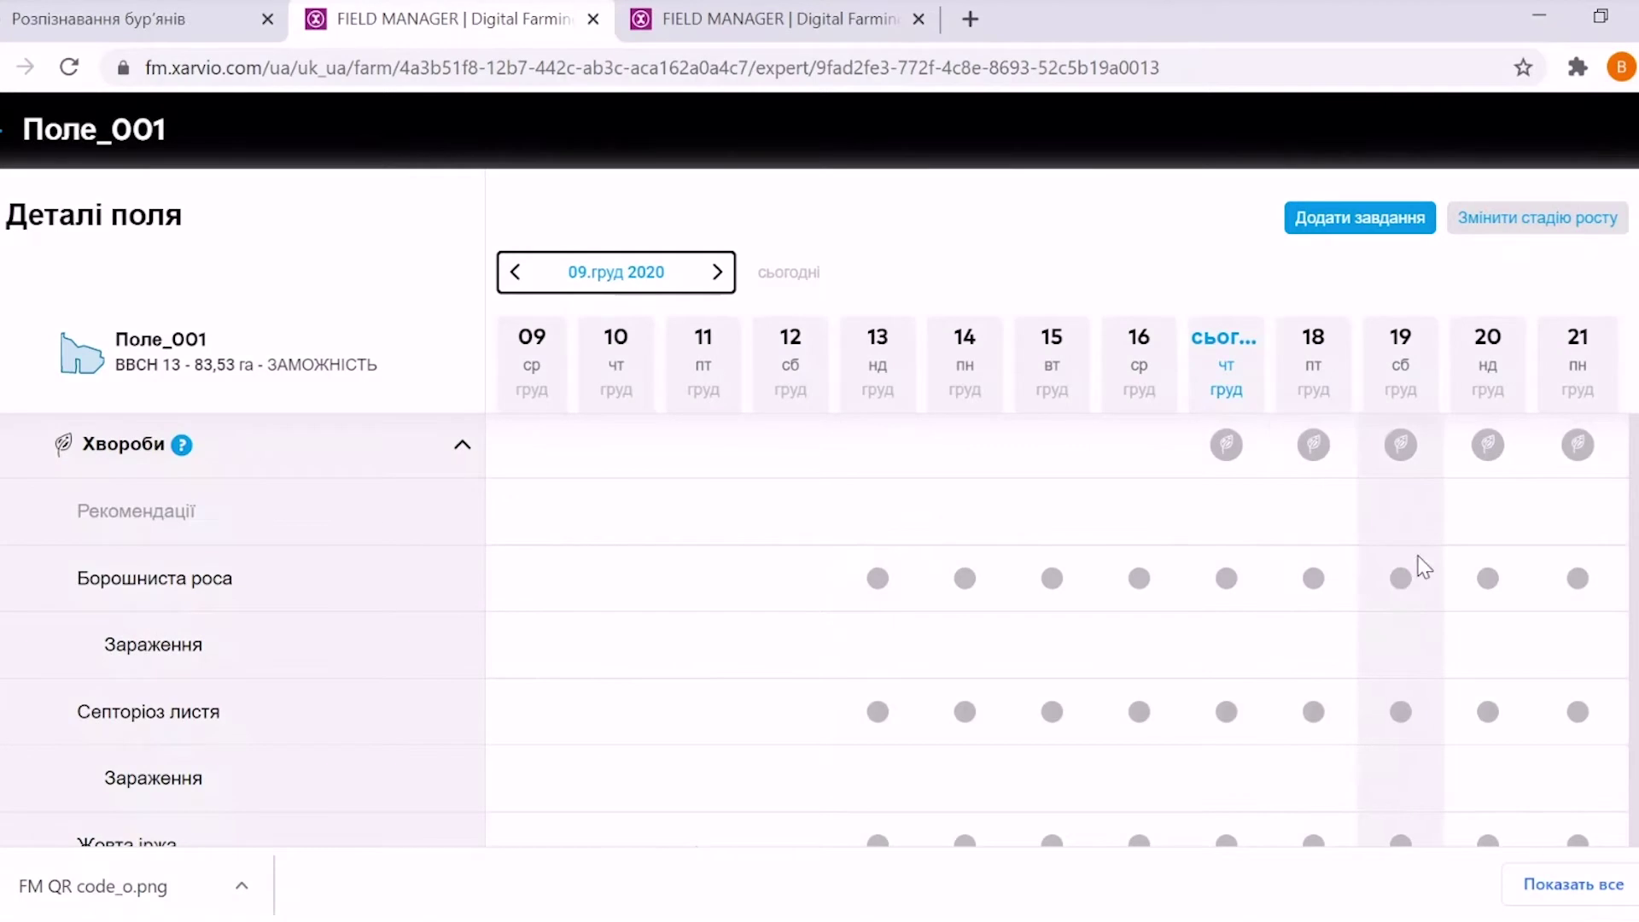
scroll(1058, 597, down, 6)
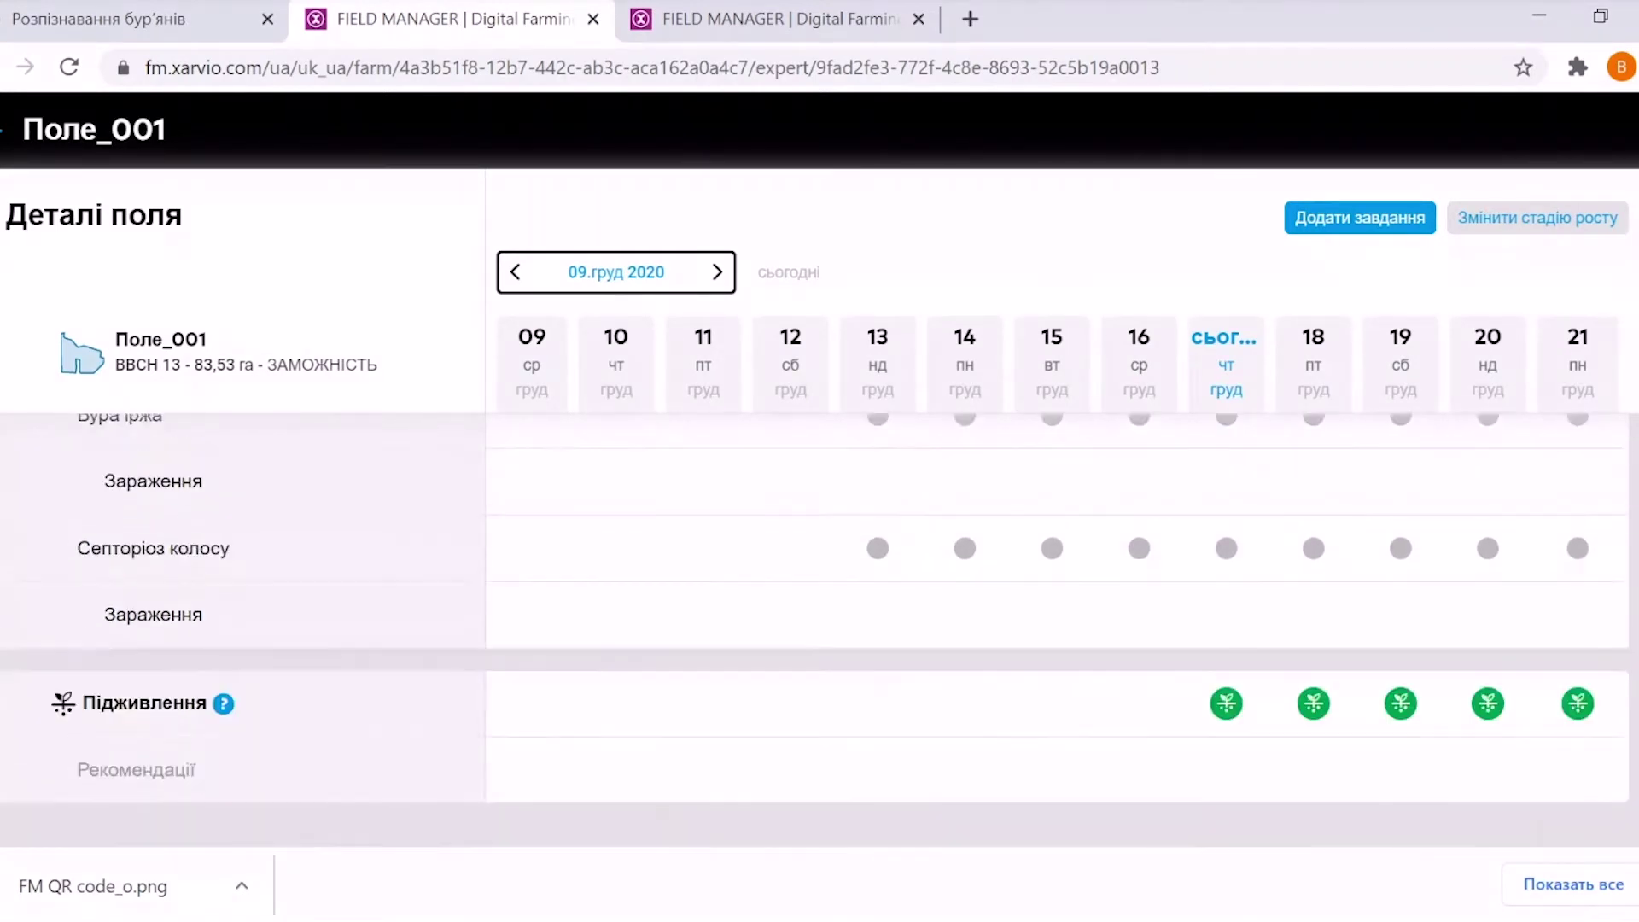
scroll(1514, 331, up, 12)
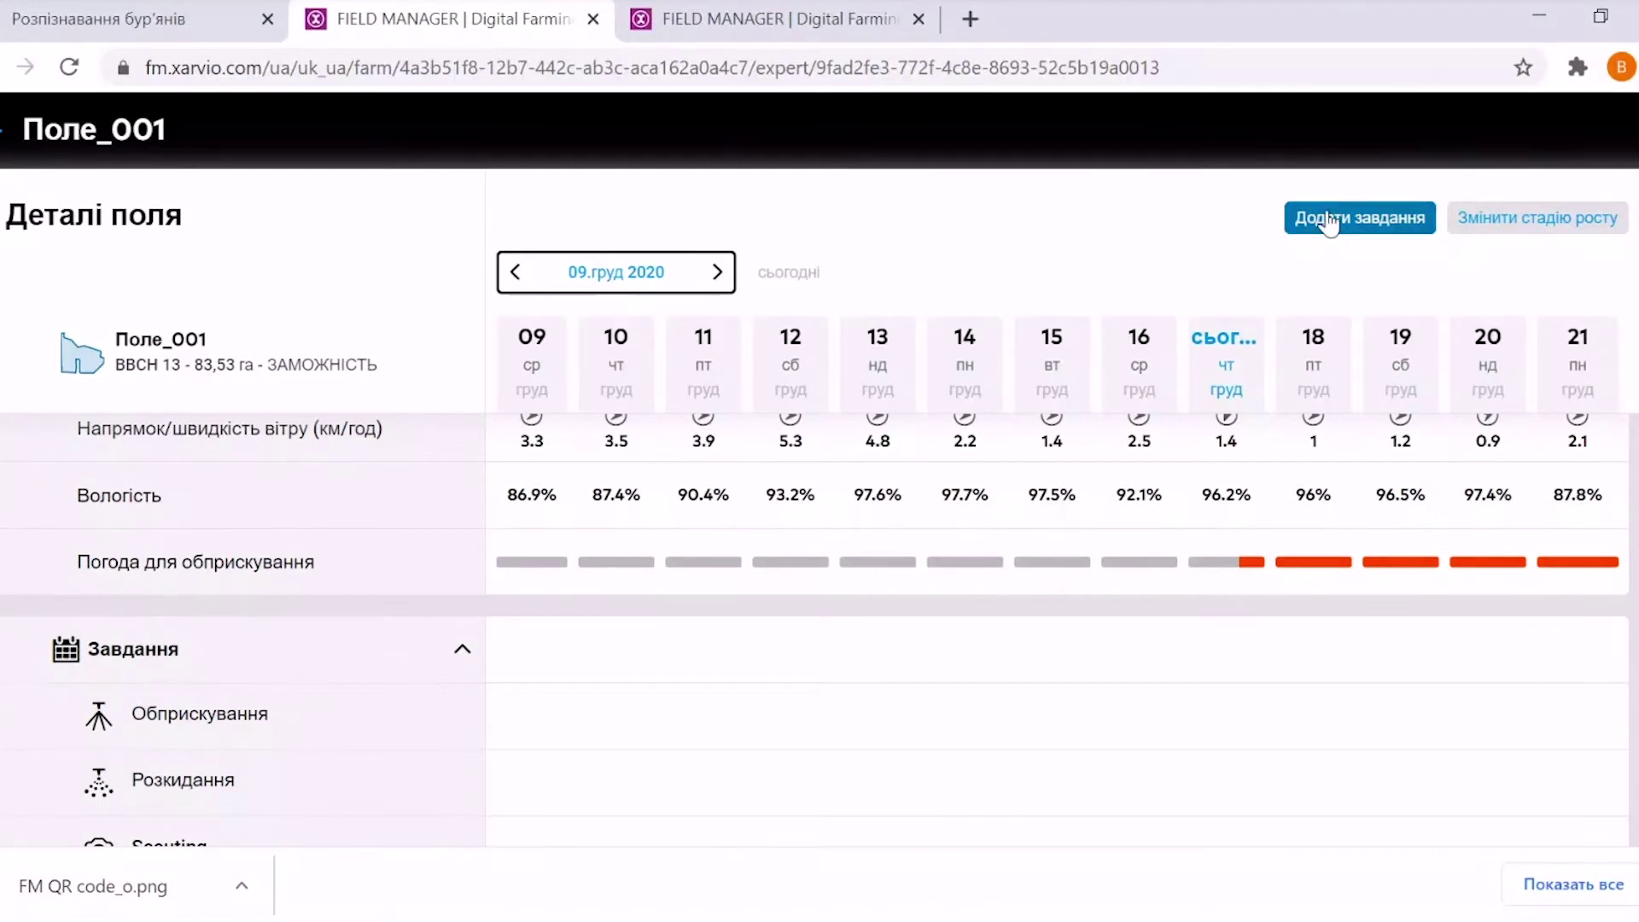
click(1518, 225)
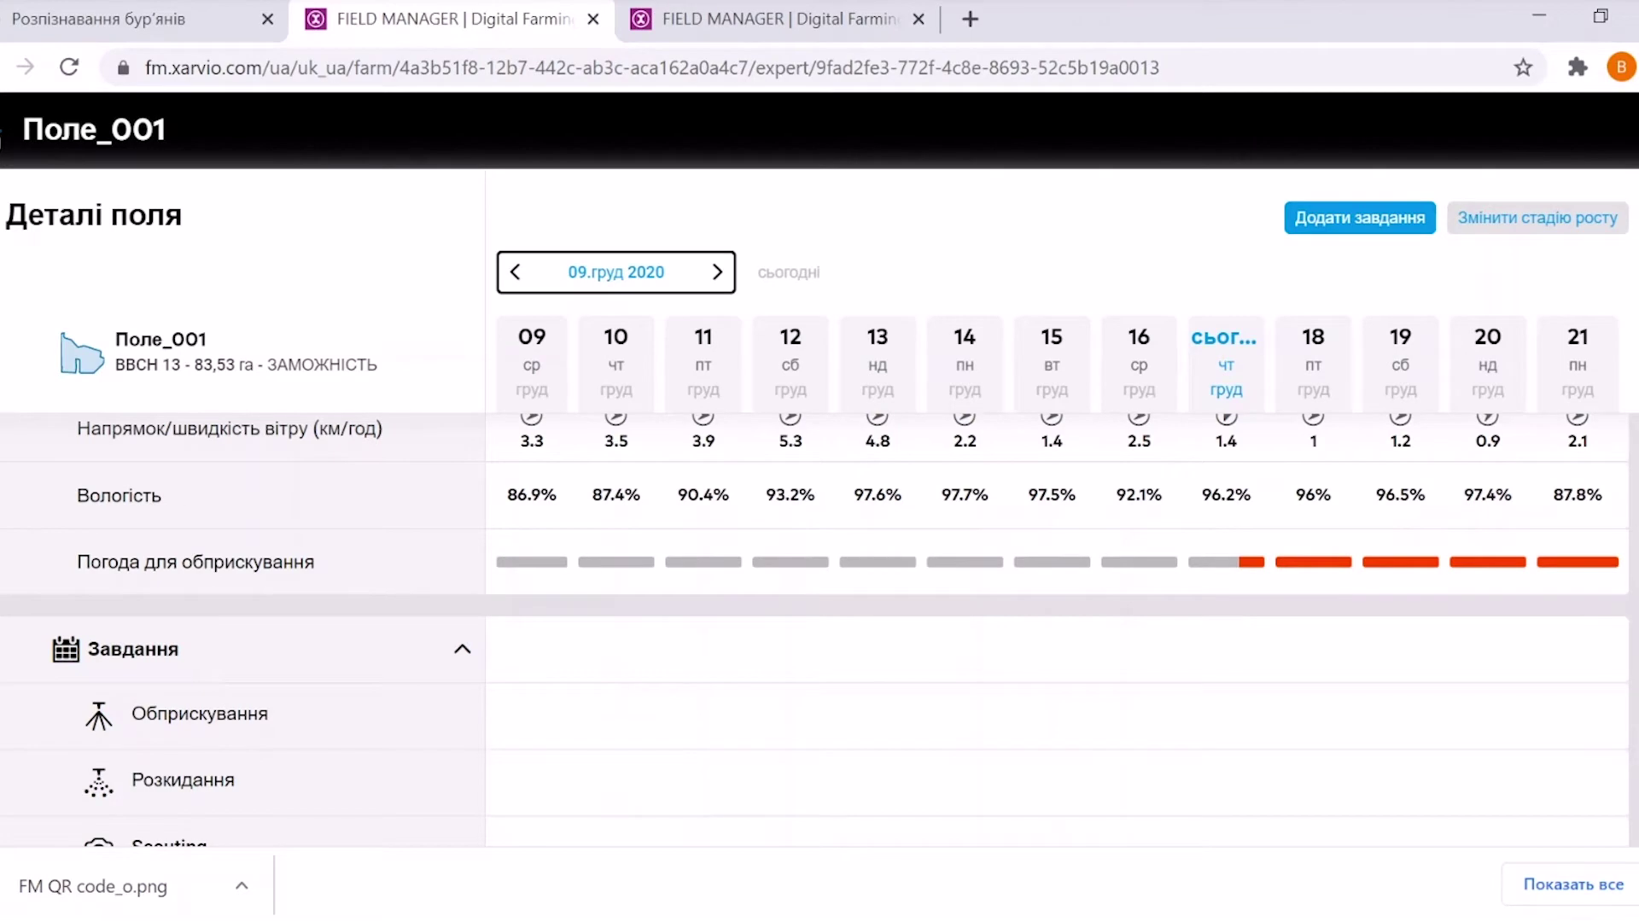
Return to the Статус overview and start adding a field drawn on the satellite map
key(alt+Left)
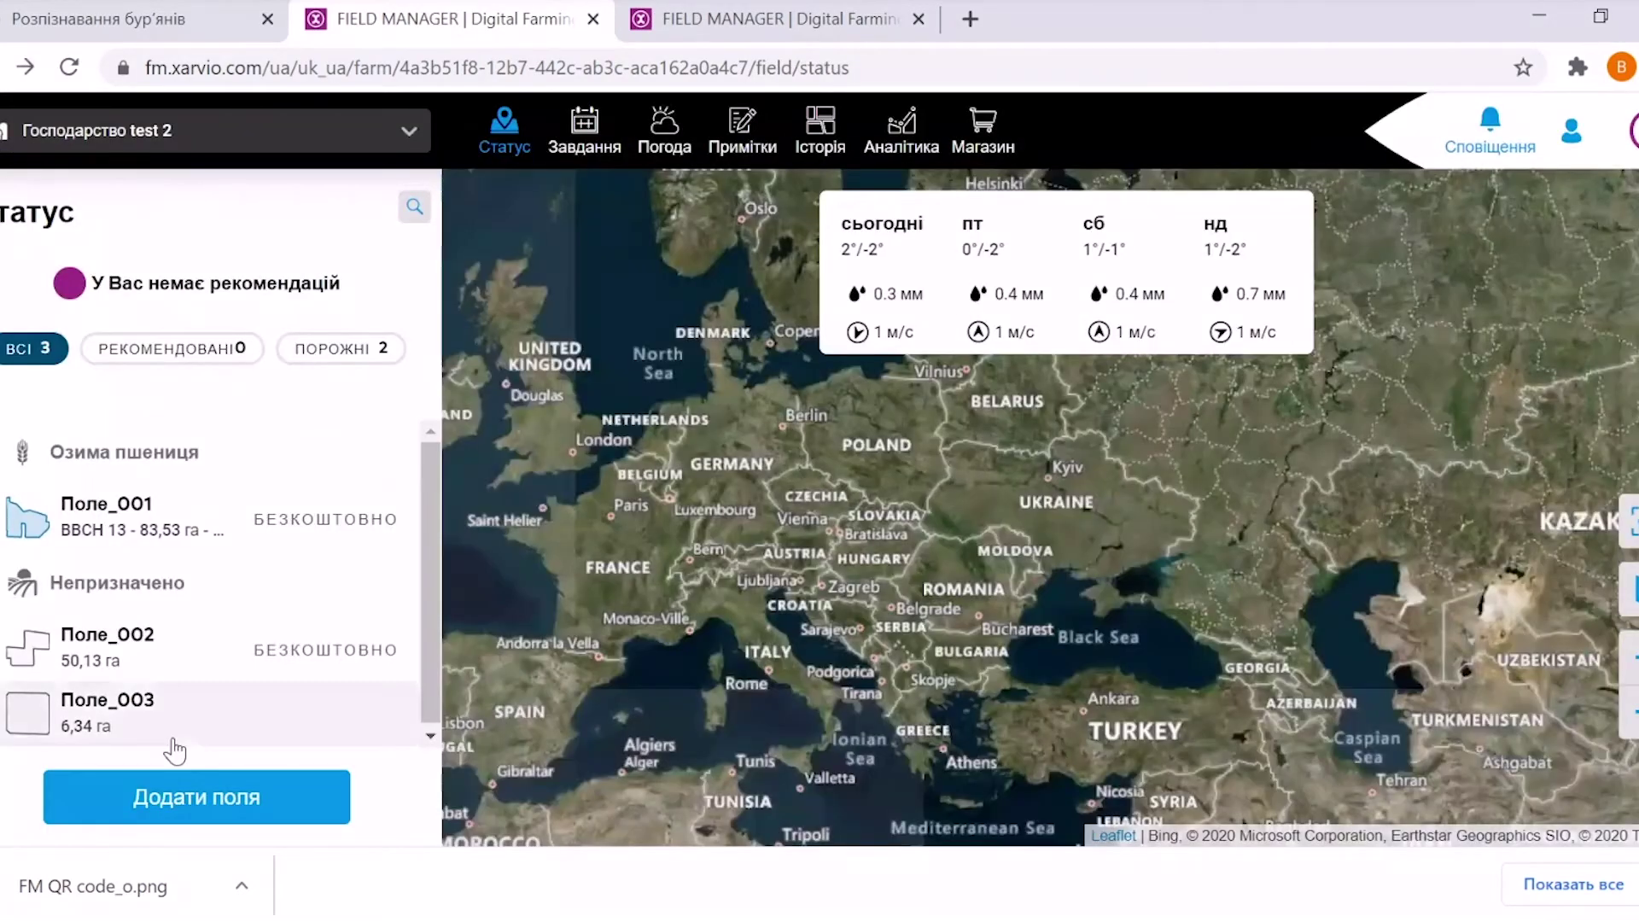
click(196, 796)
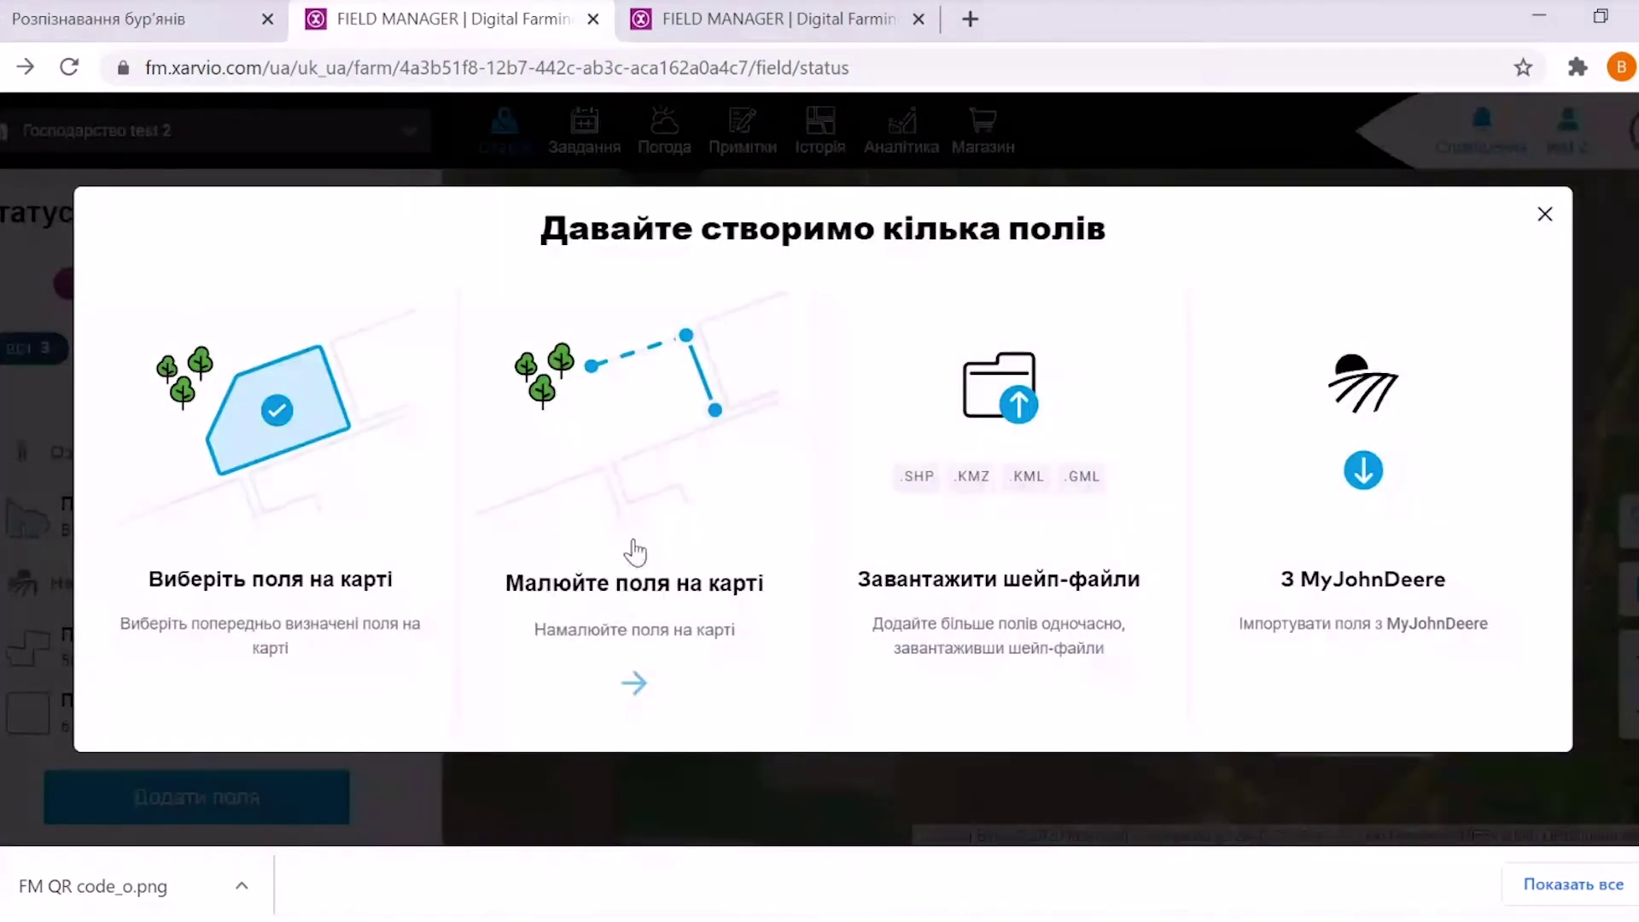
click(636, 674)
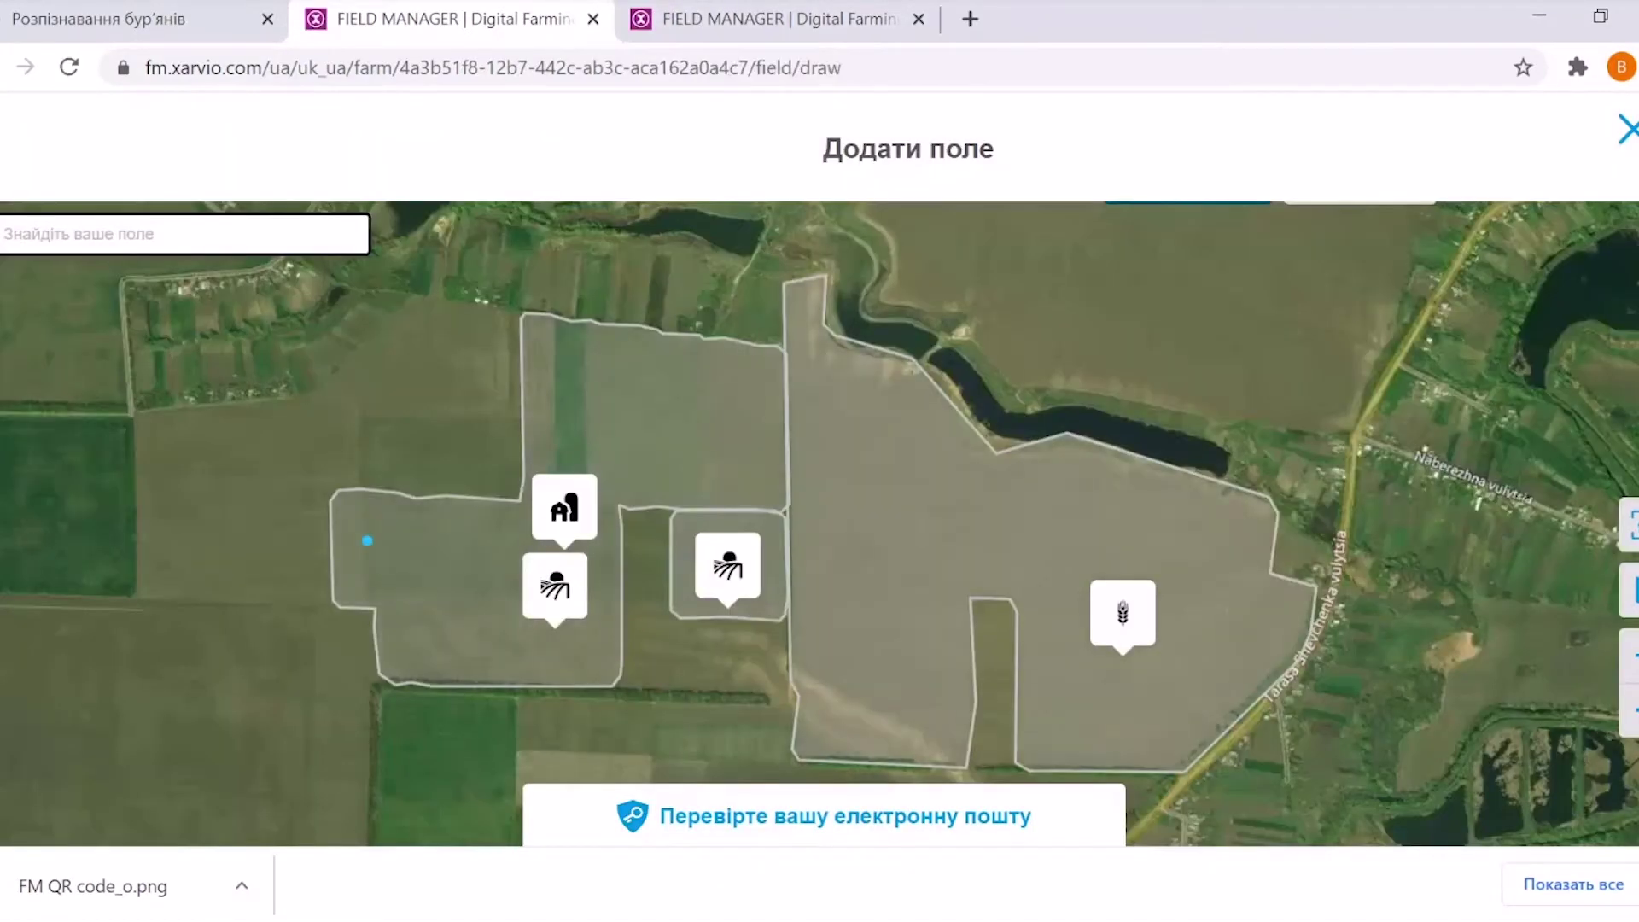
Position the satellite map and place the first five corners of the new field
drag(367, 540, 425, 914)
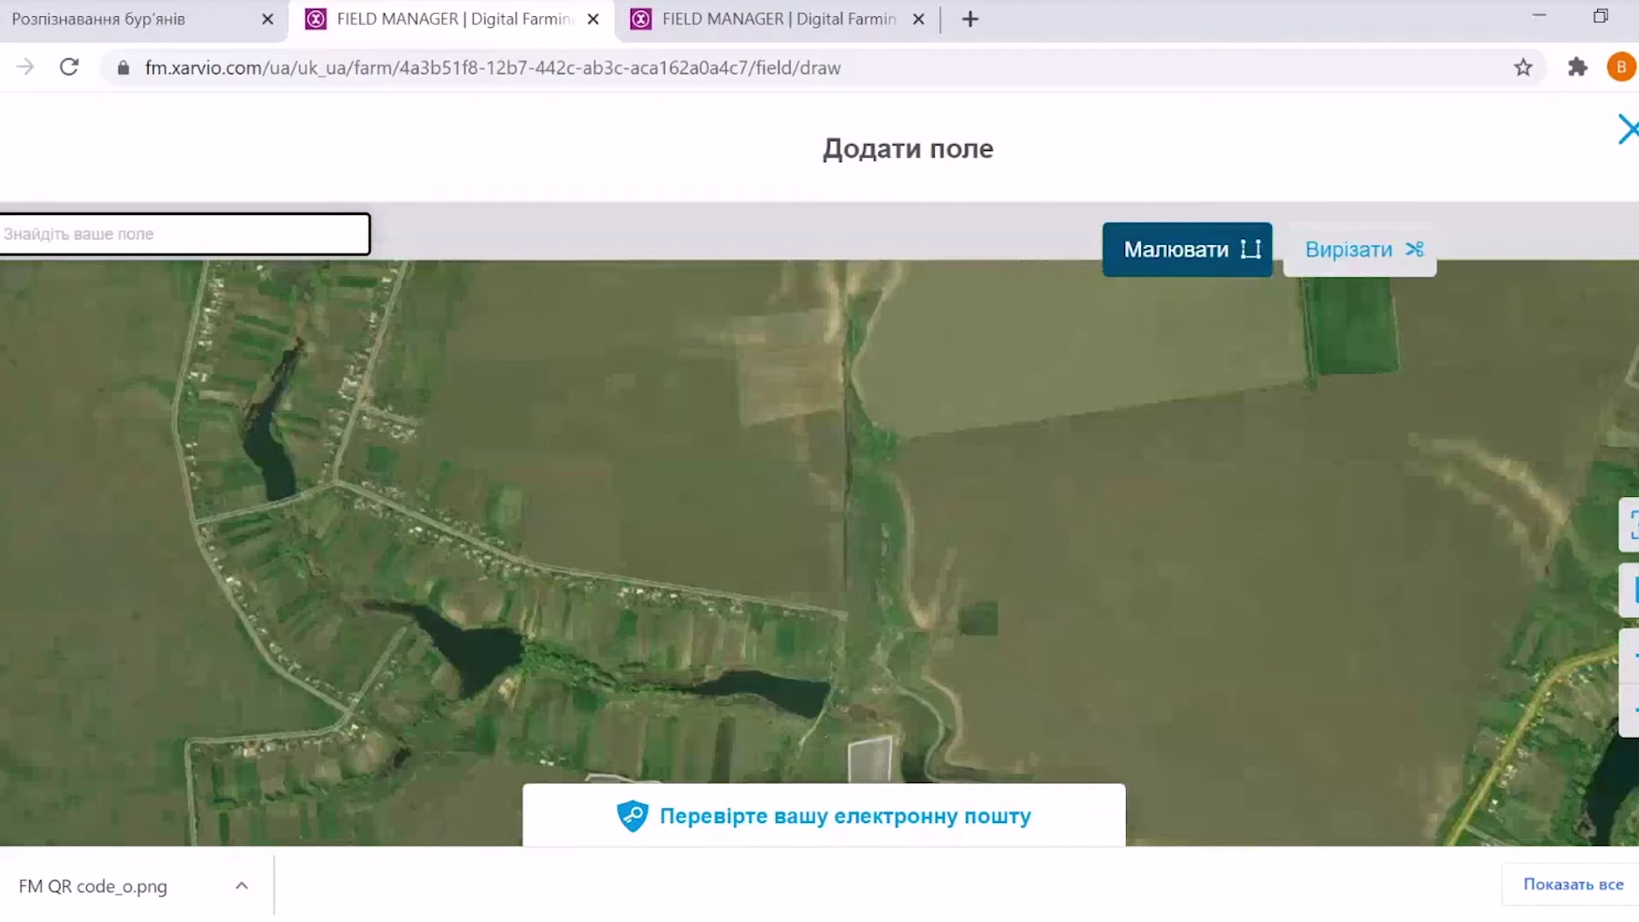
drag(820, 546, 789, 655)
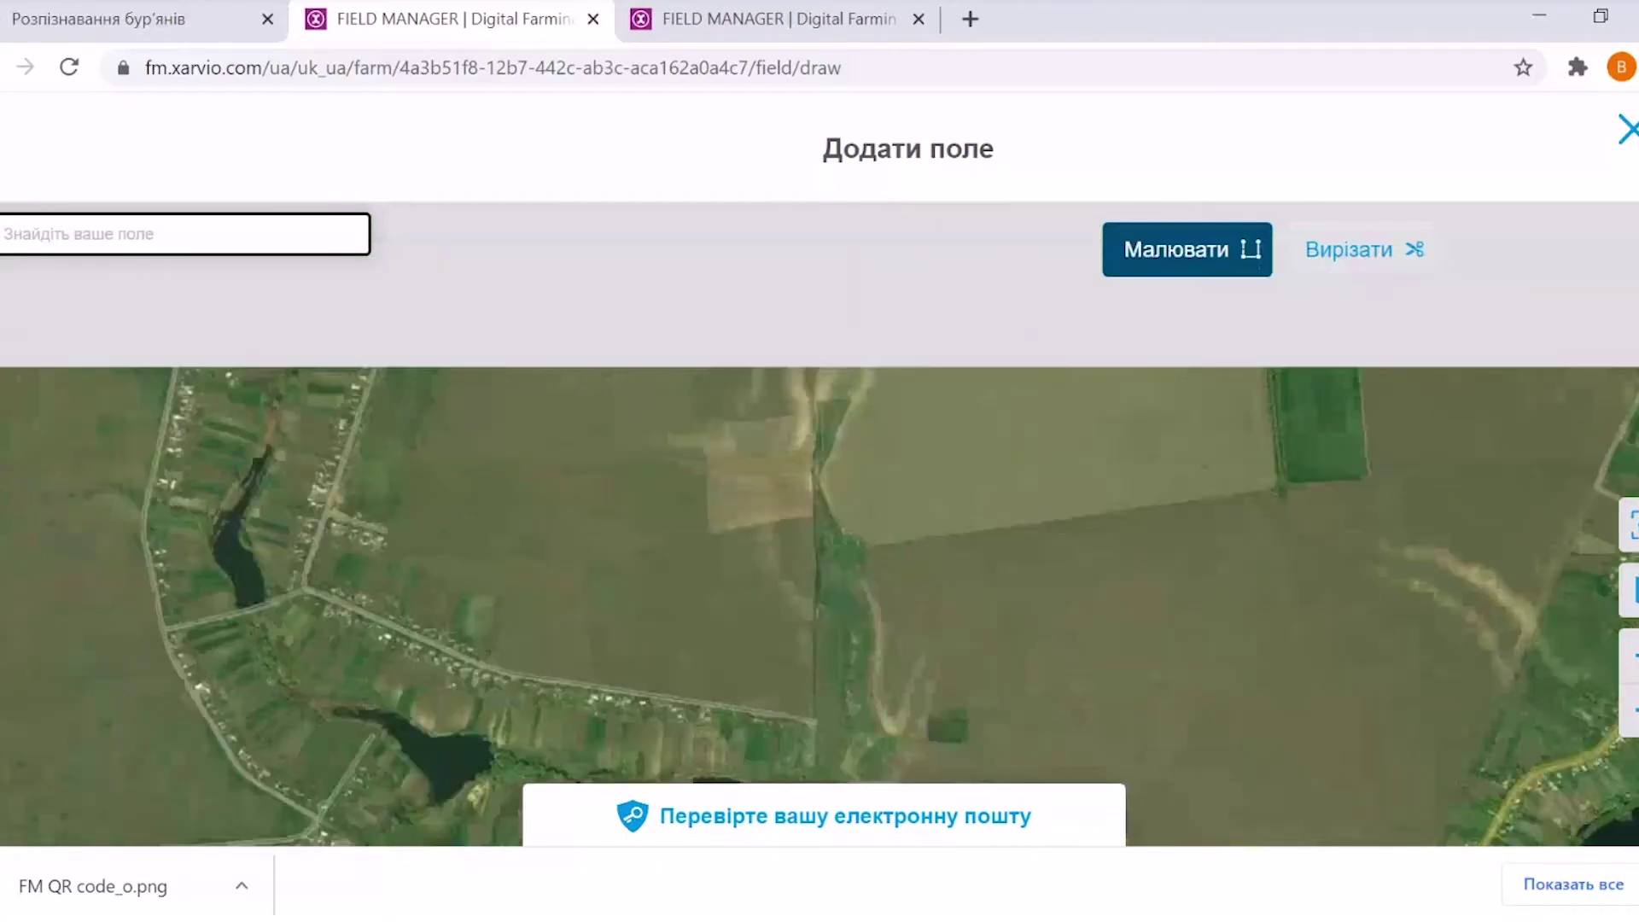
scroll(812, 462, down, 2)
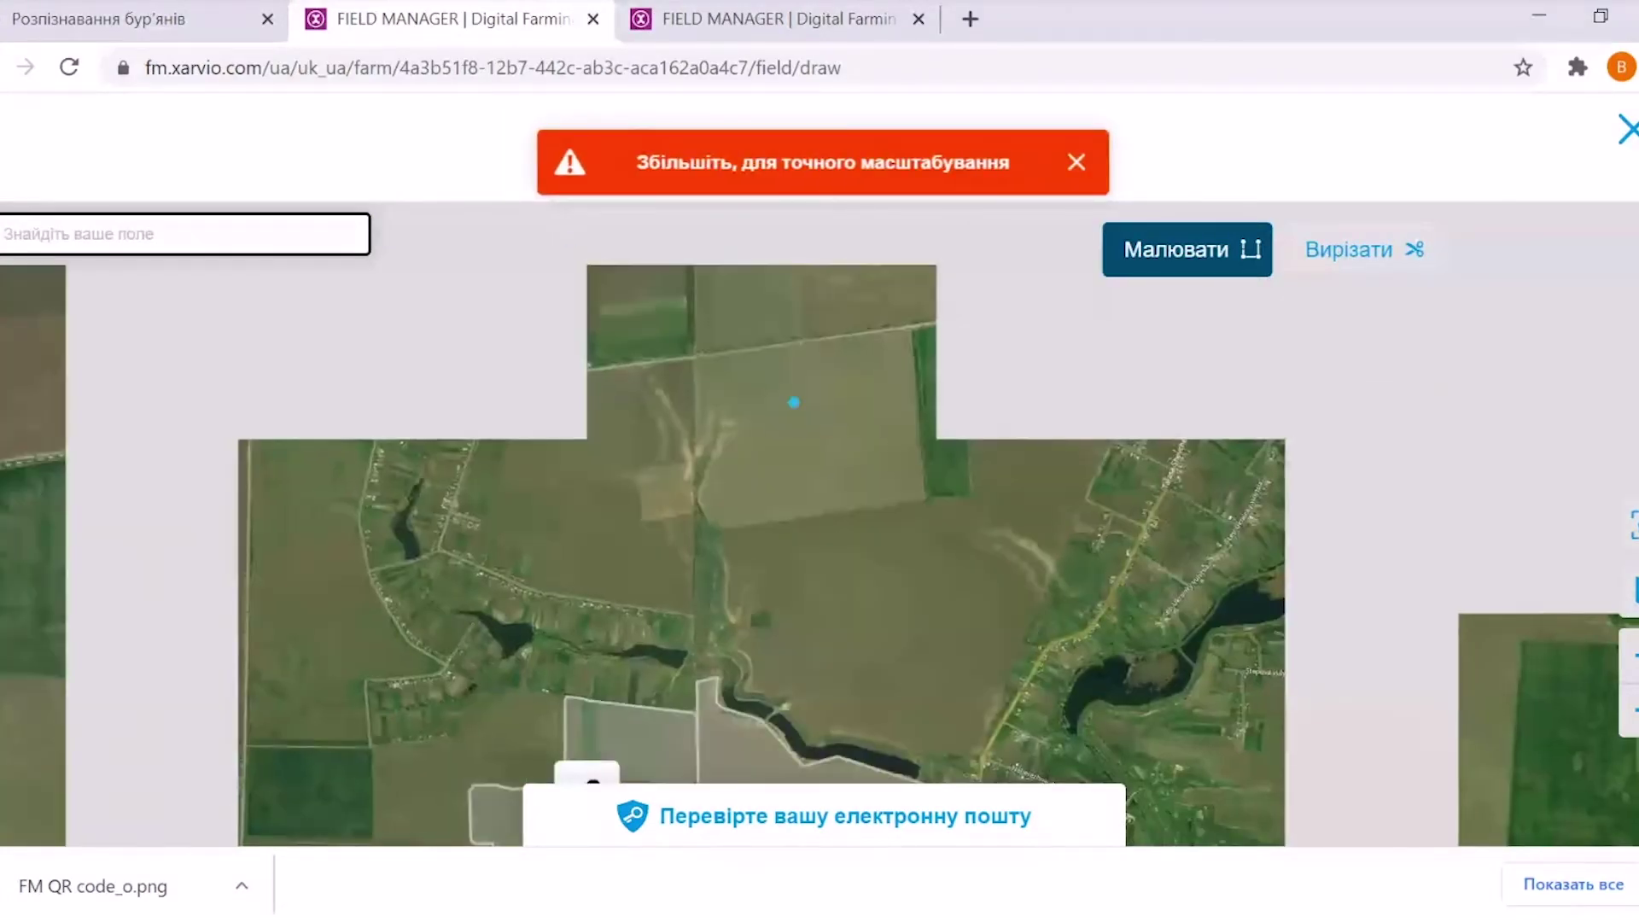
scroll(812, 461, up, 2)
click(713, 373)
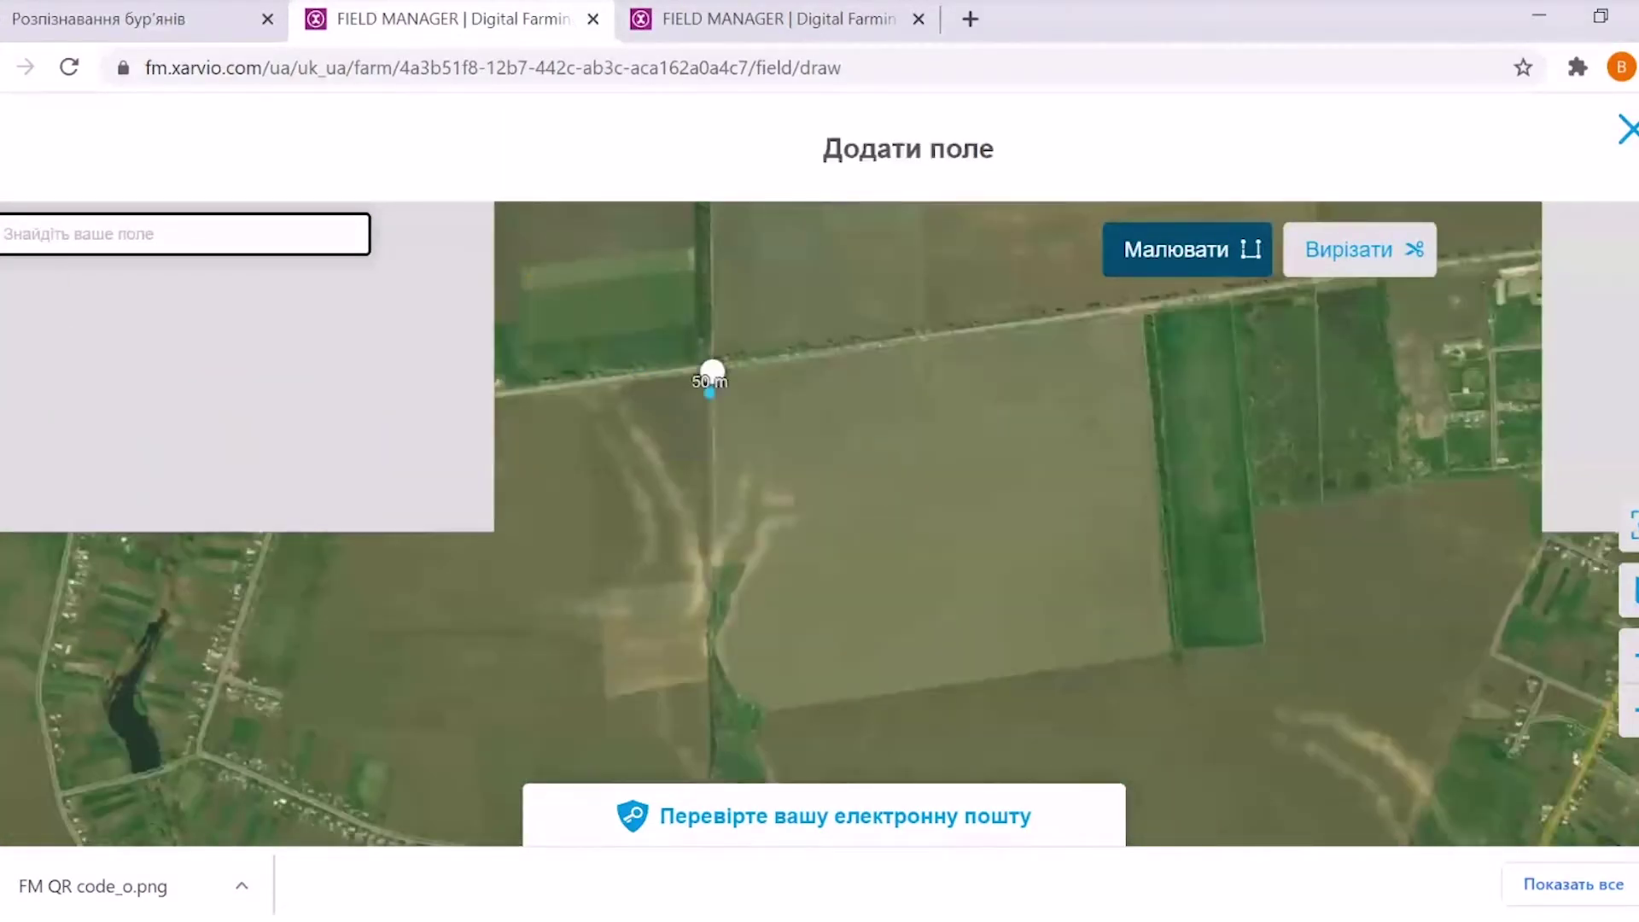
click(1139, 312)
click(1174, 648)
click(765, 711)
click(746, 693)
Trace the left edge, remove a stray point, close the 77,13 га outline and save
click(725, 665)
click(714, 637)
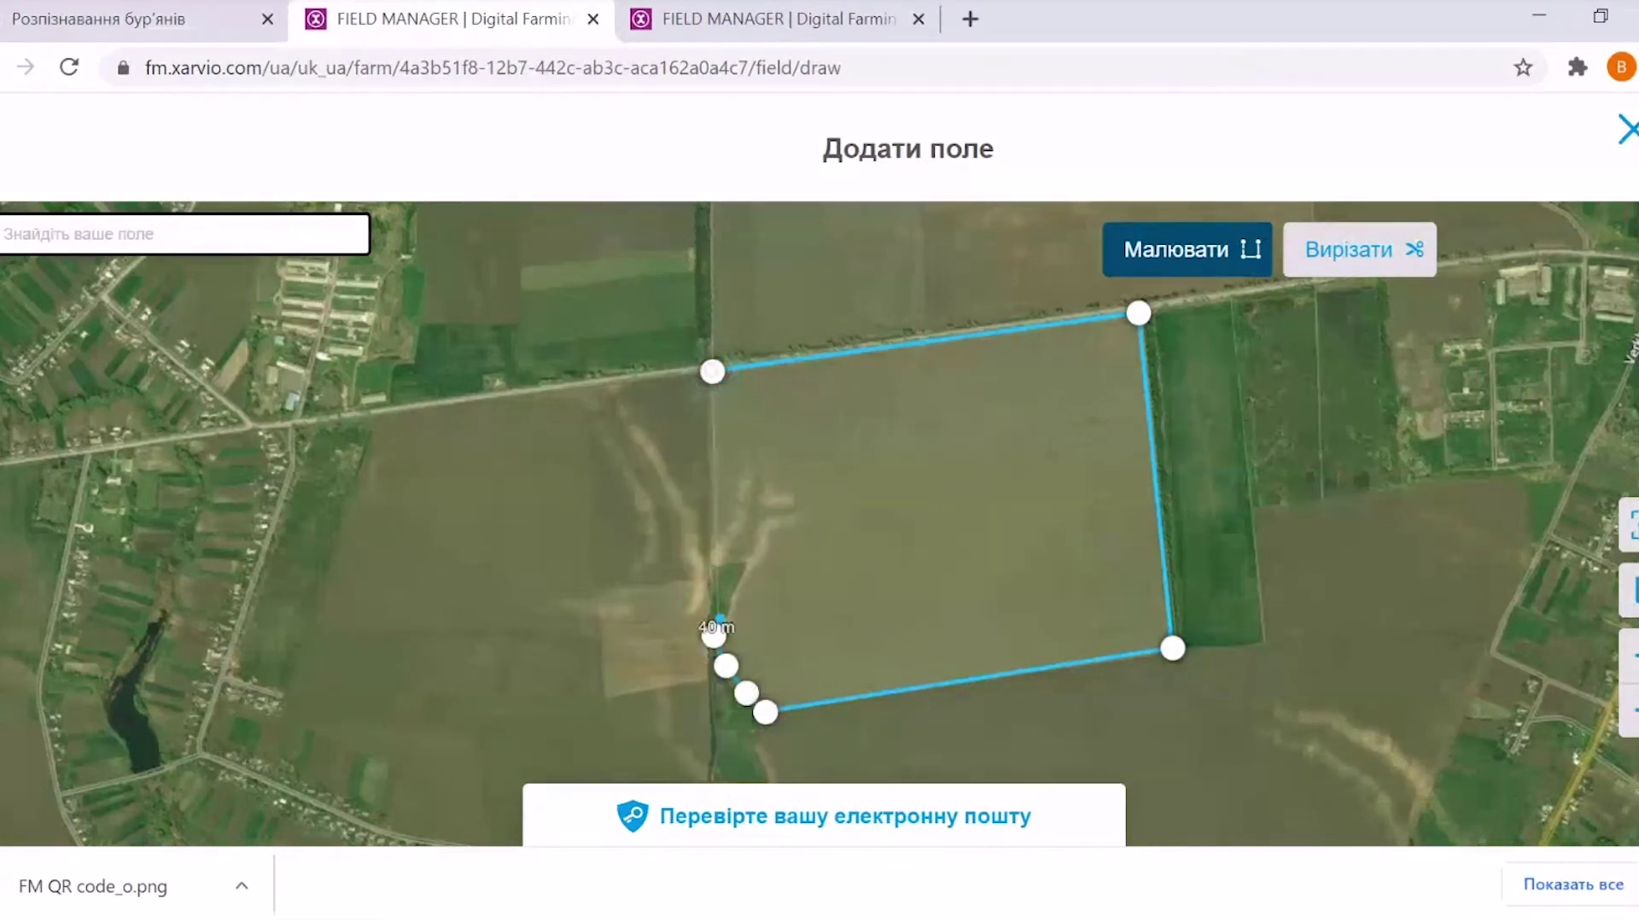
click(734, 590)
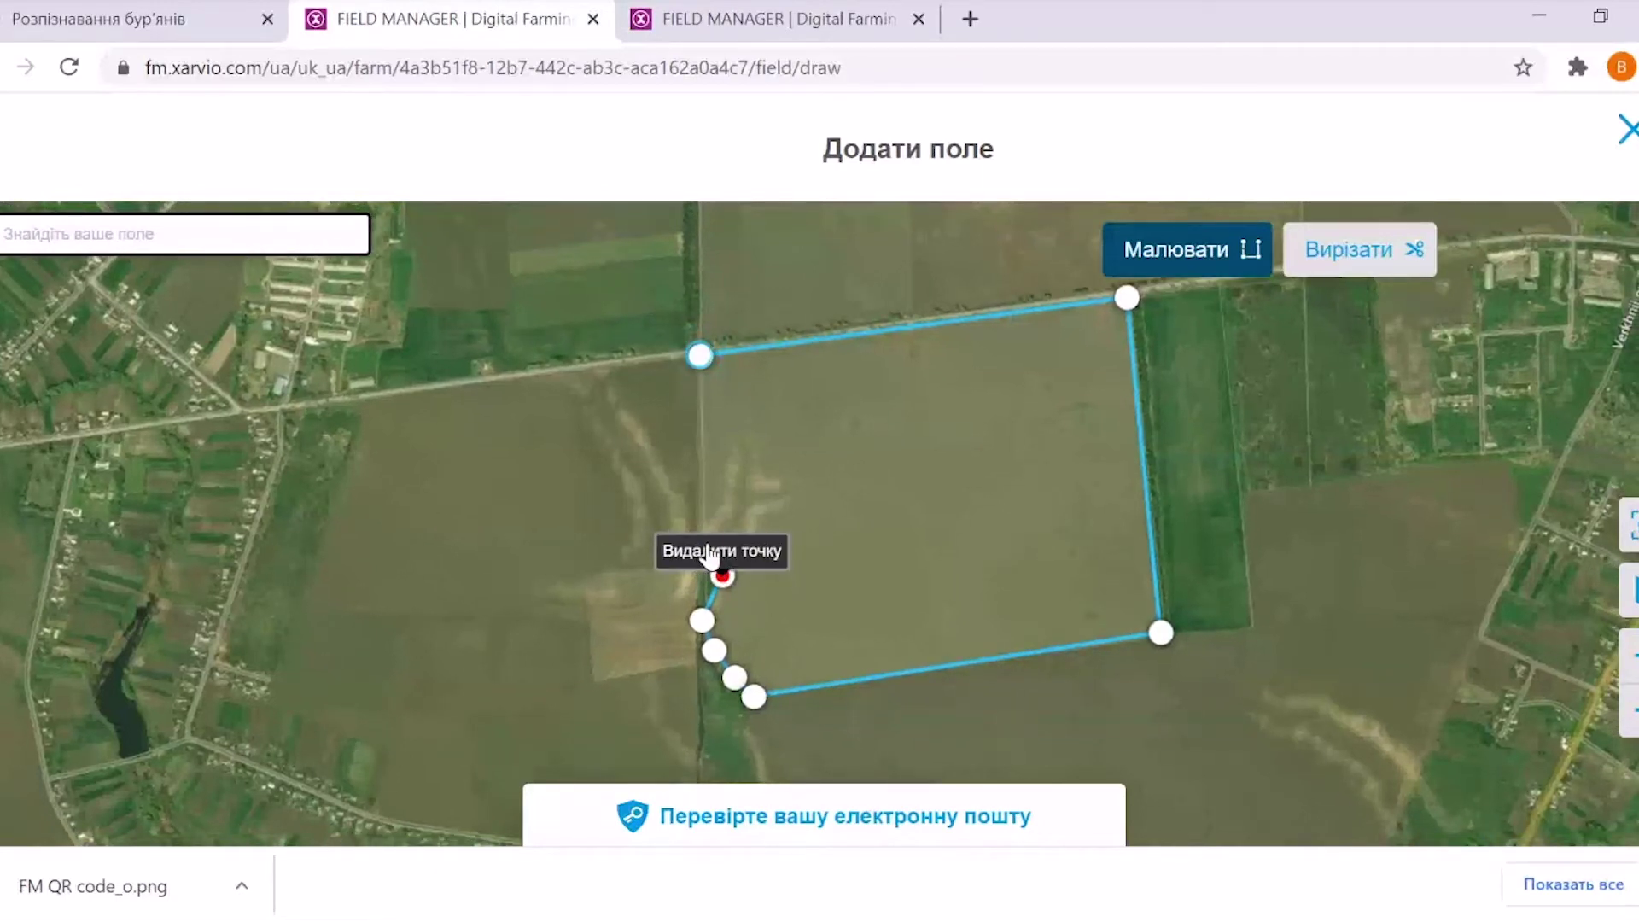
click(721, 577)
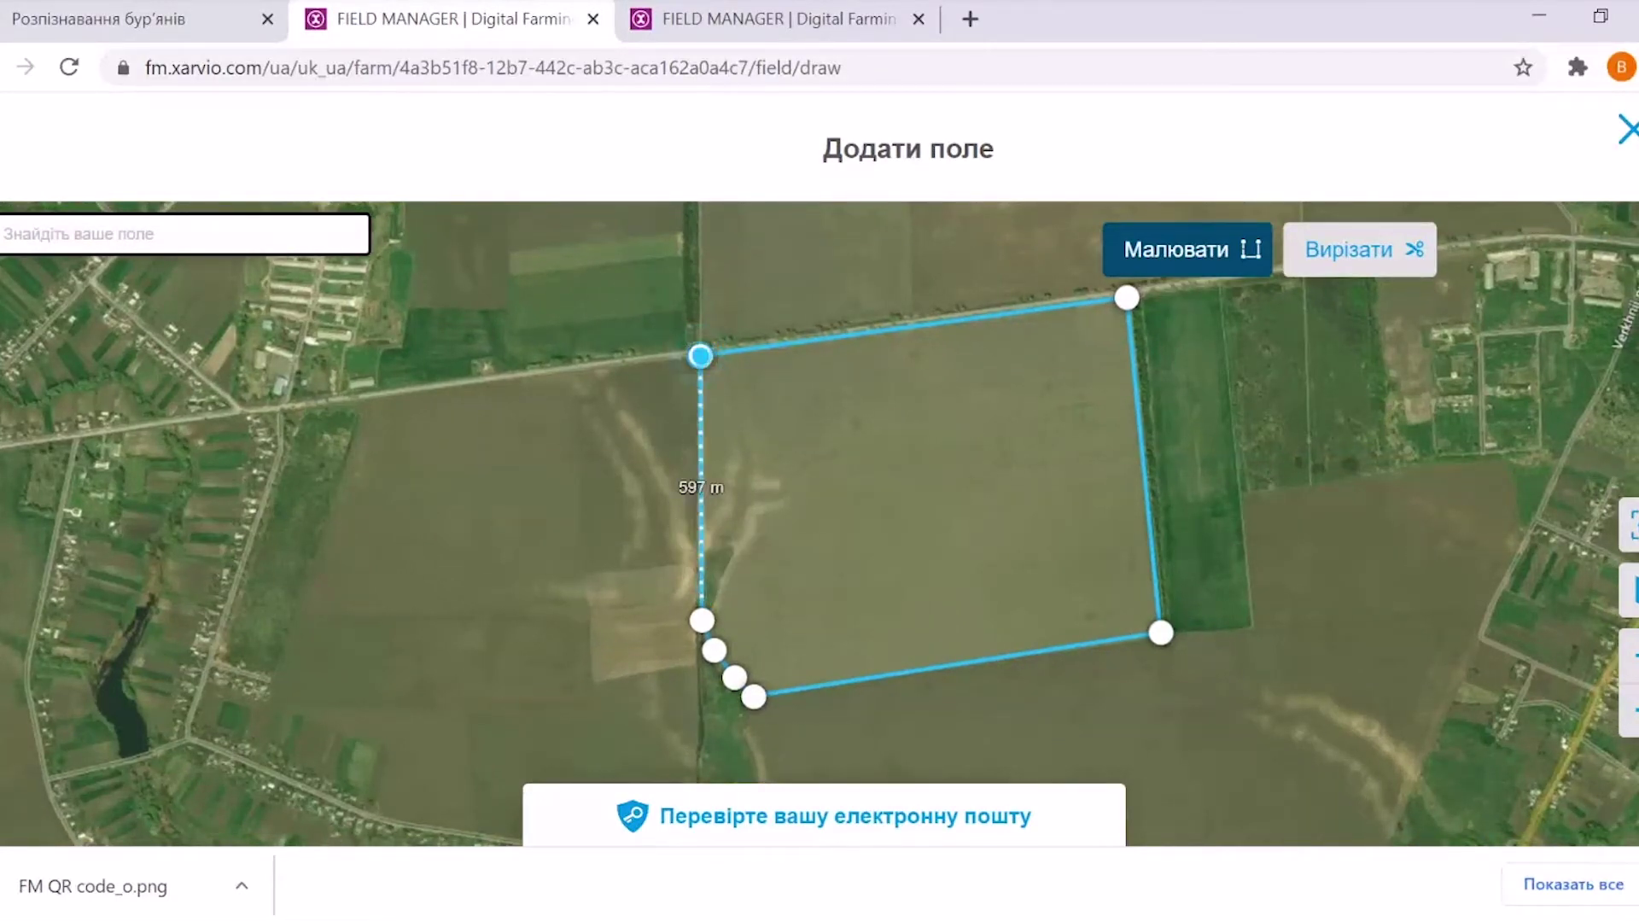
click(701, 356)
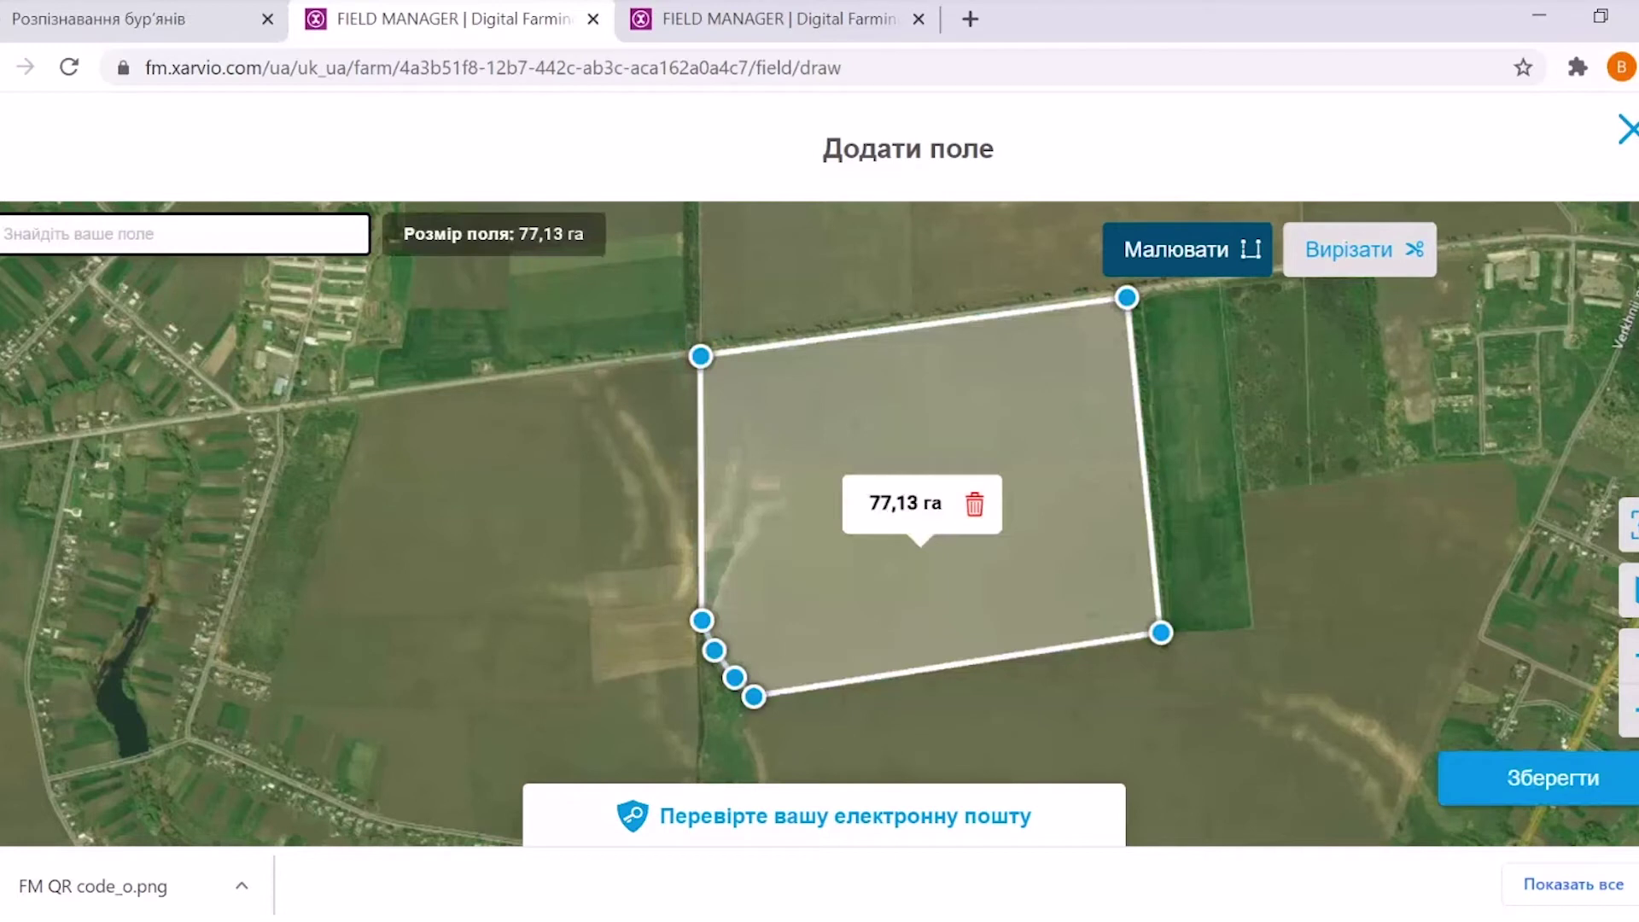
click(1537, 780)
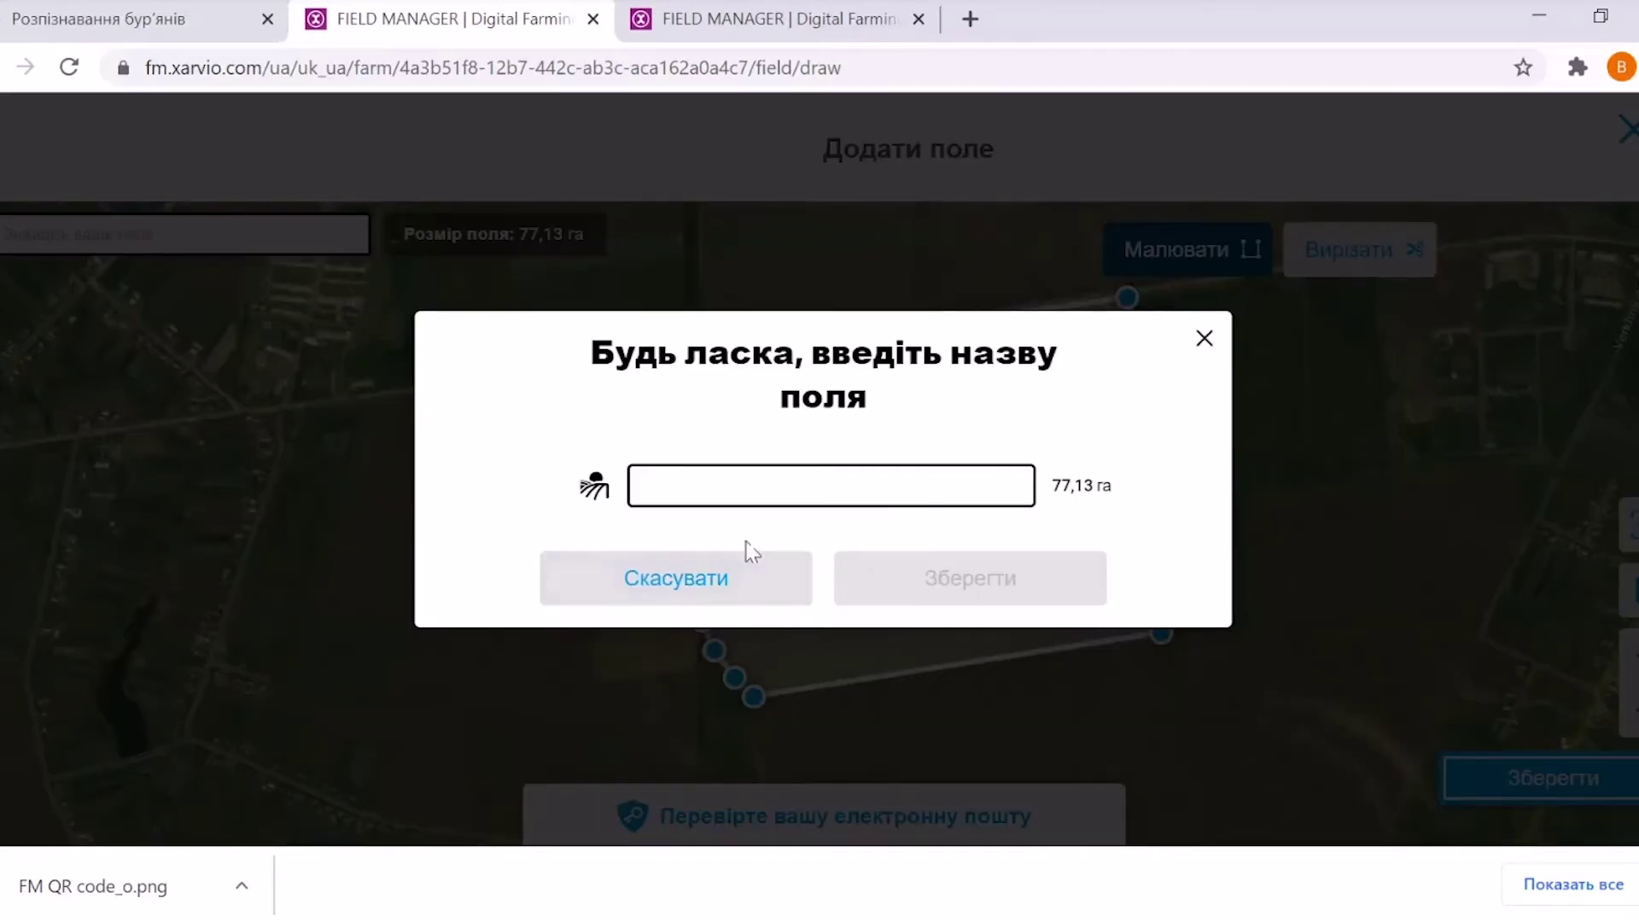
Name the new field 'поле 4' and save it
click(679, 485)
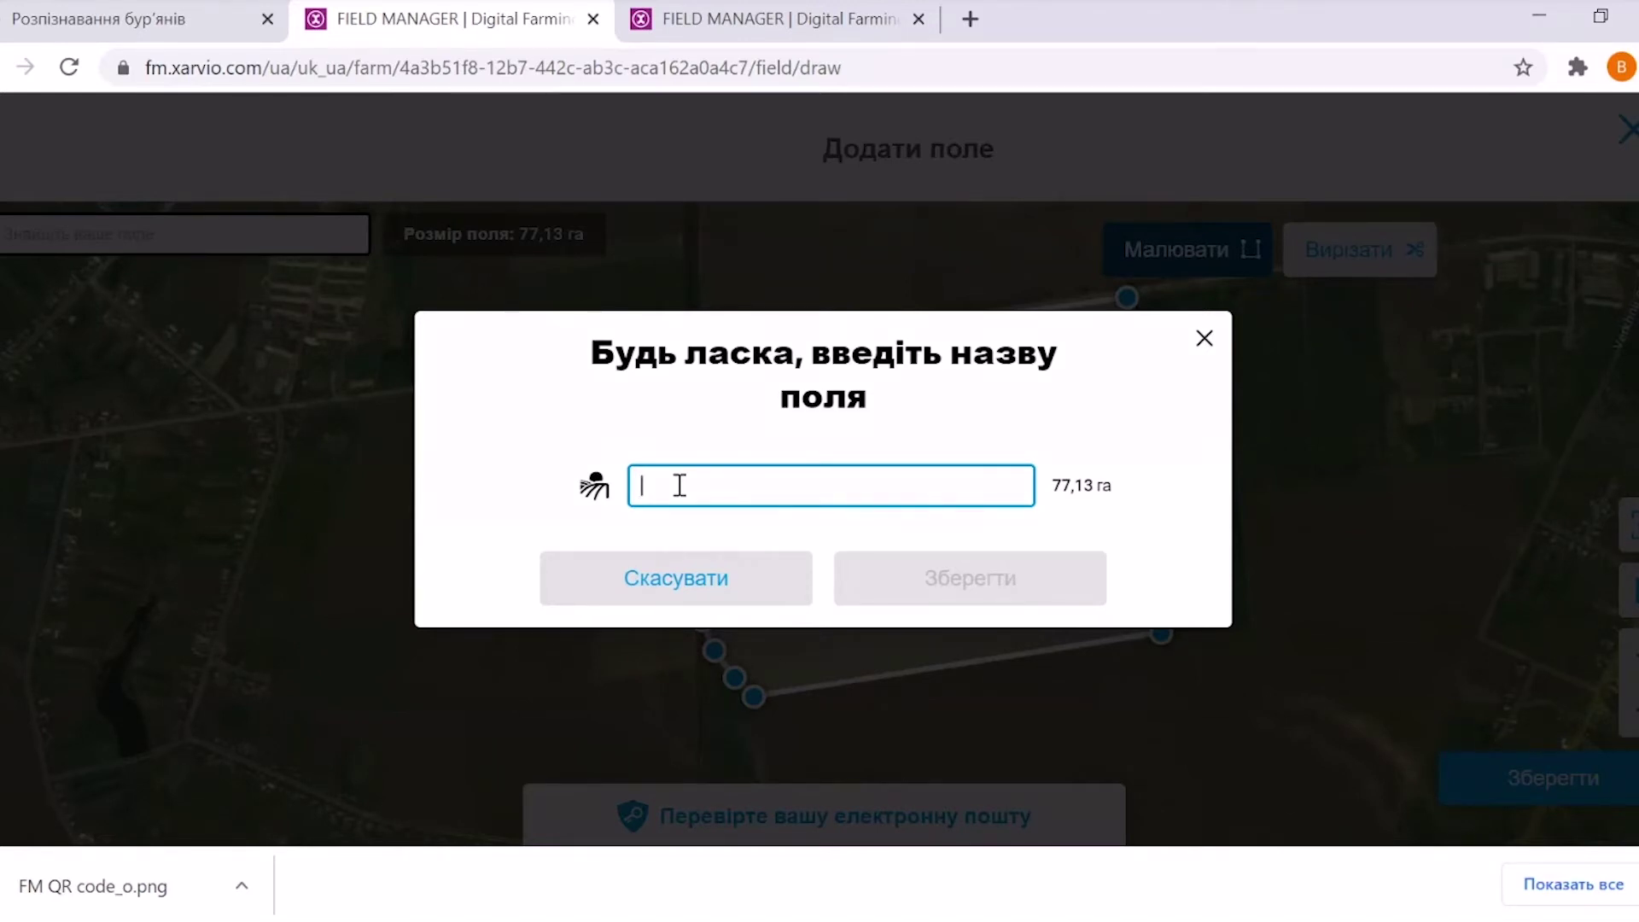
text(gjkt)
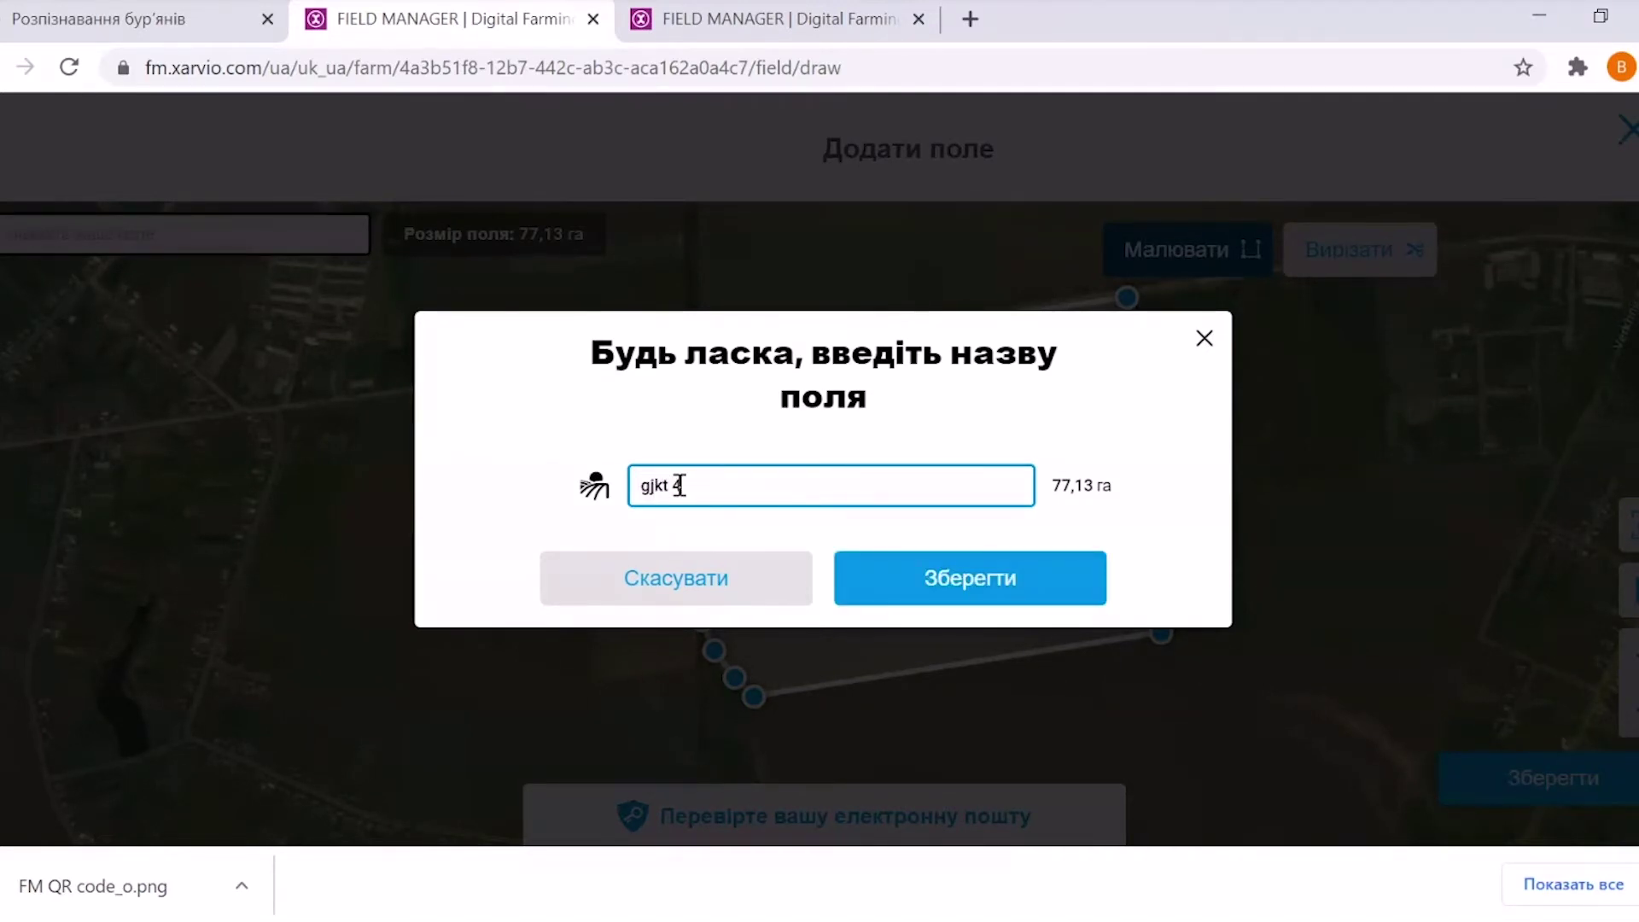
text(4)
key(BackSpace)
key(BackSpace)
key(BackSpace)
key(BackSpace)
text(поле)
click(991, 597)
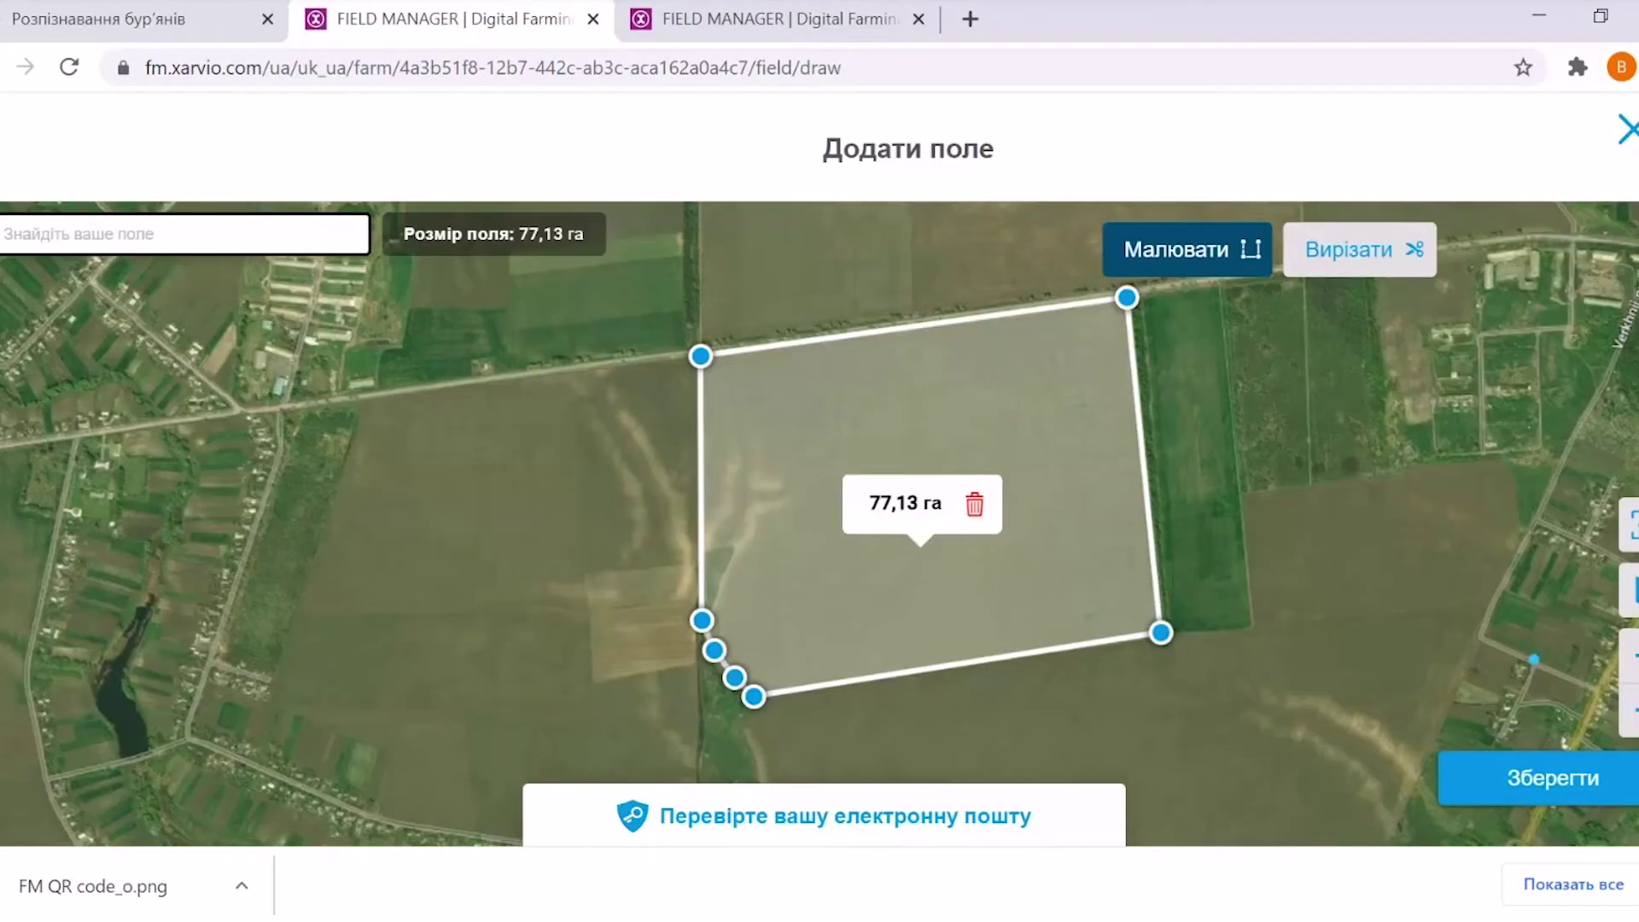
click(1537, 783)
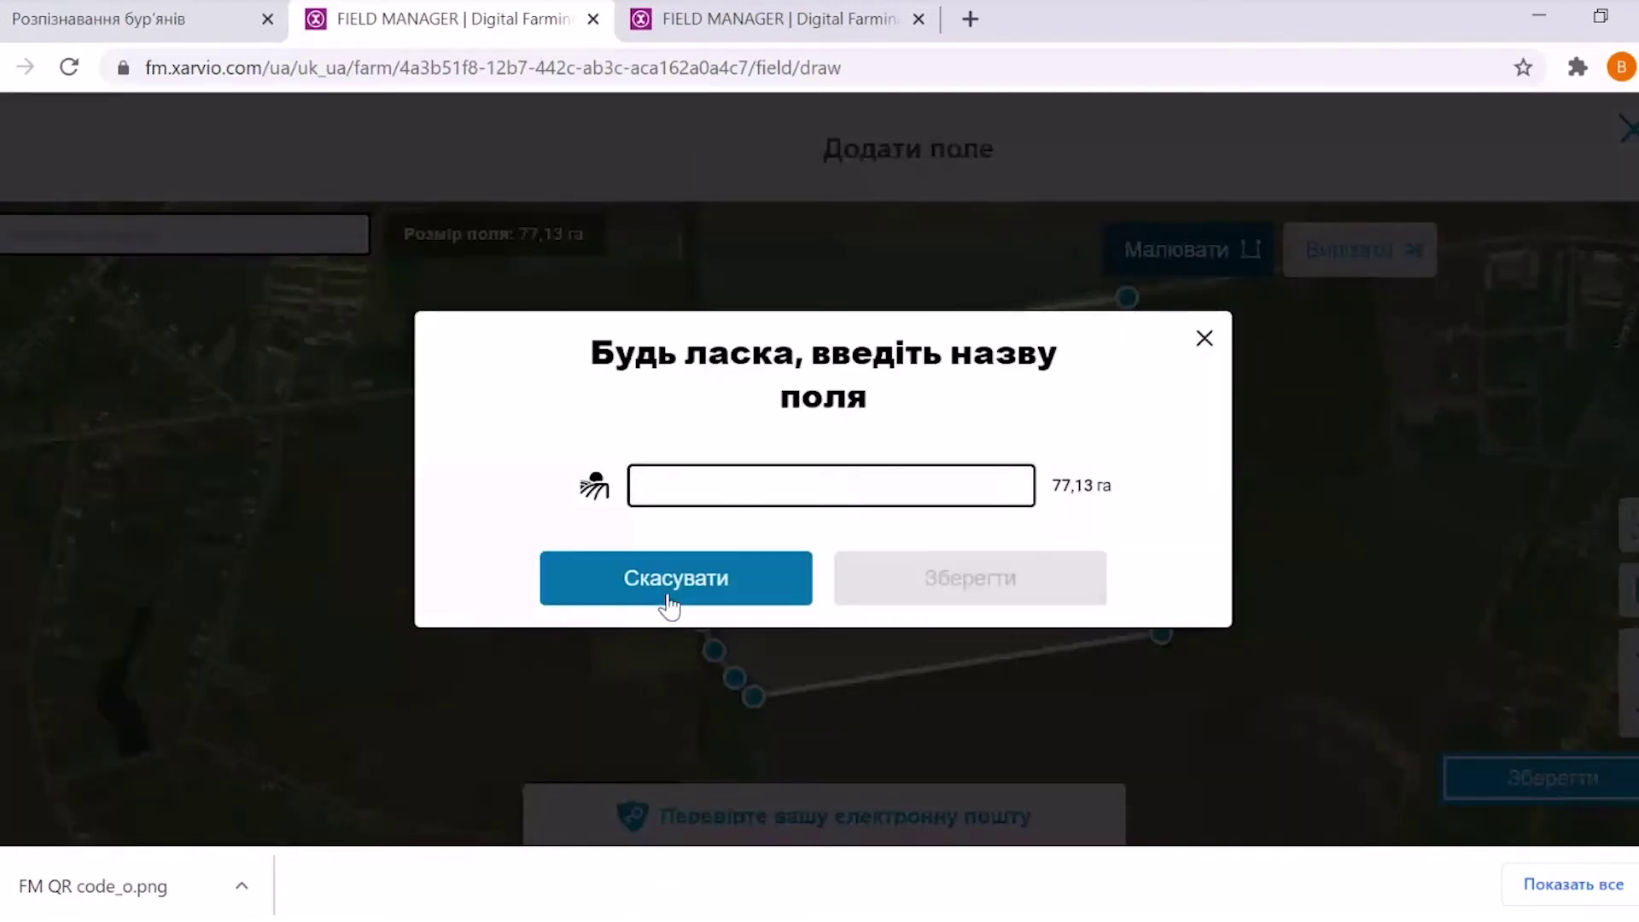
click(676, 499)
key(Return)
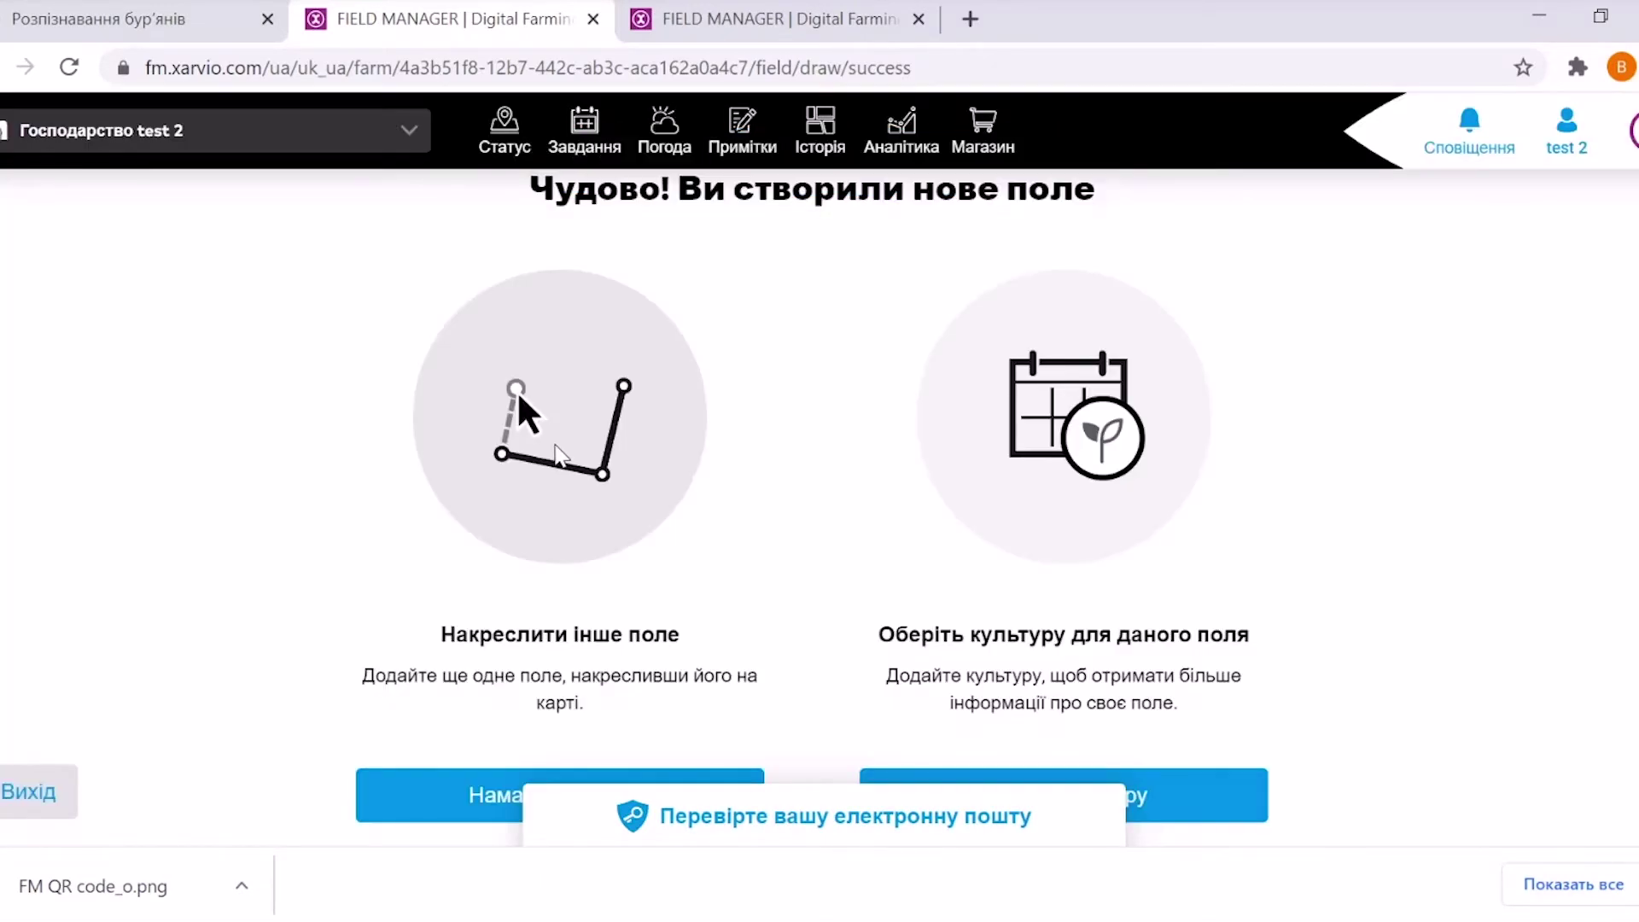
Pick variety SO 207 for поле 4's Озима пшениця, pass the sowing details, and save
click(1189, 794)
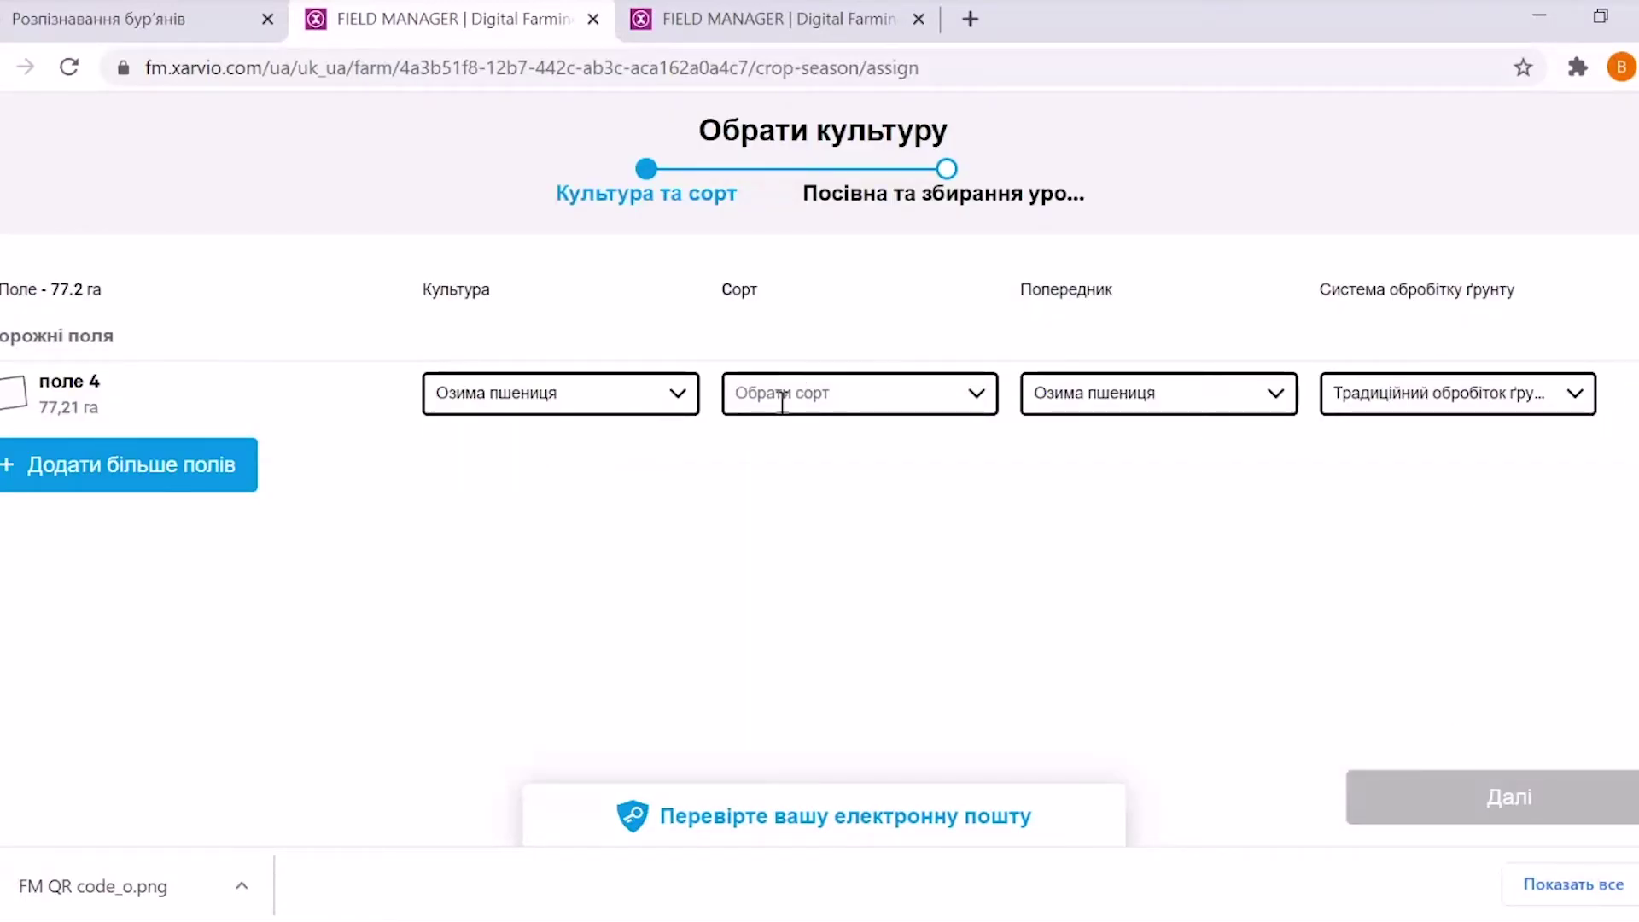
click(874, 391)
click(827, 522)
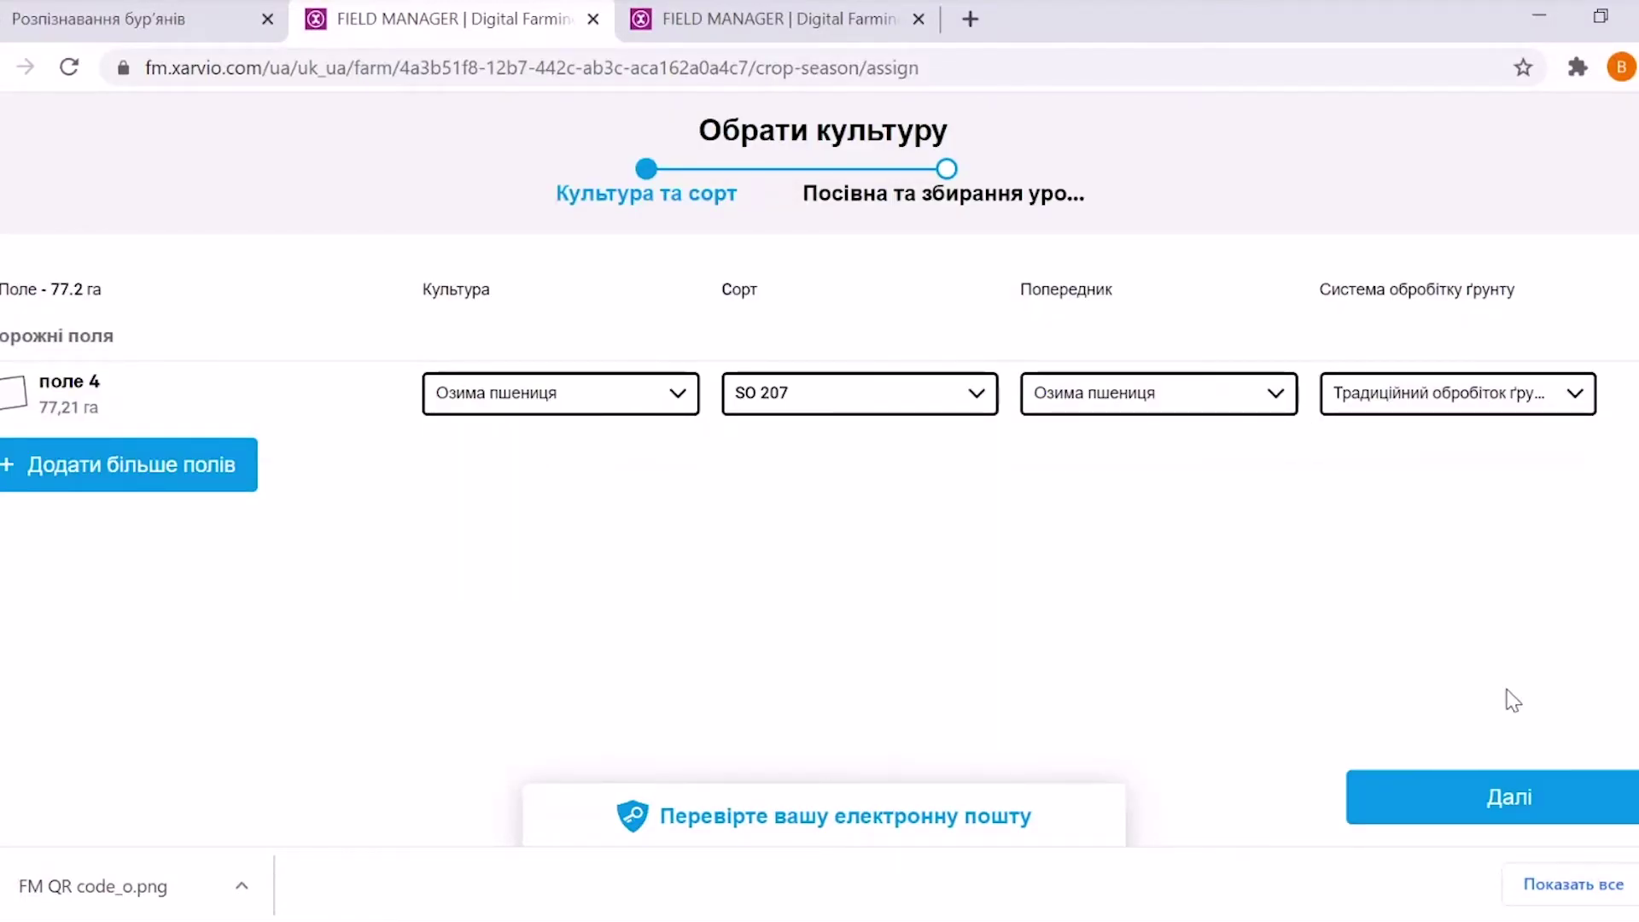
click(1451, 804)
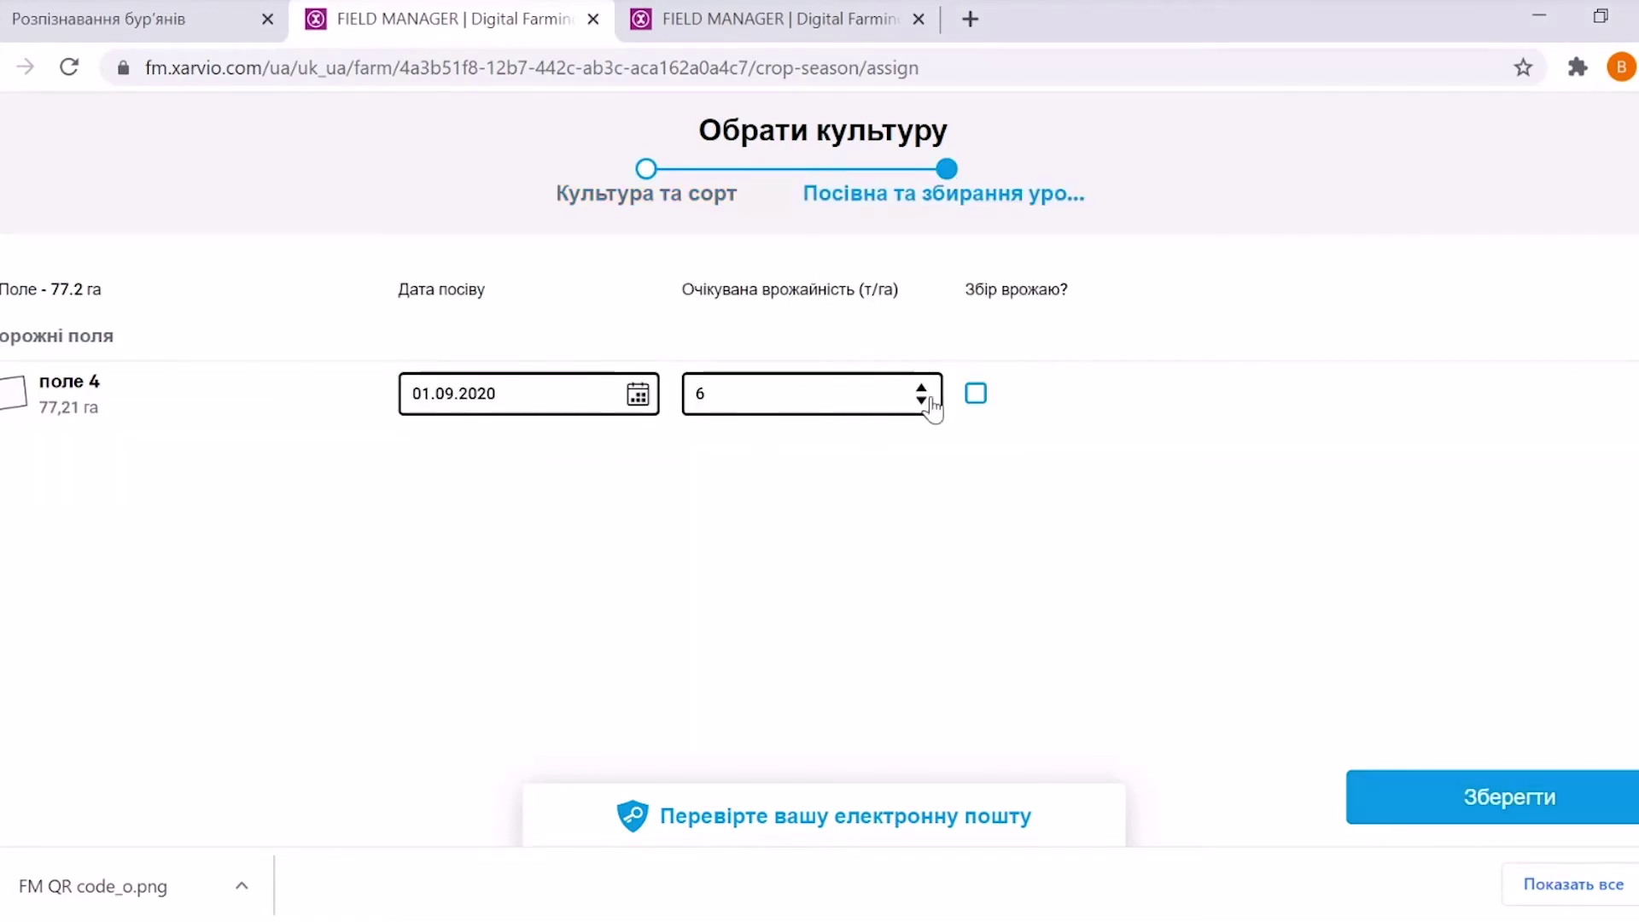
click(1499, 804)
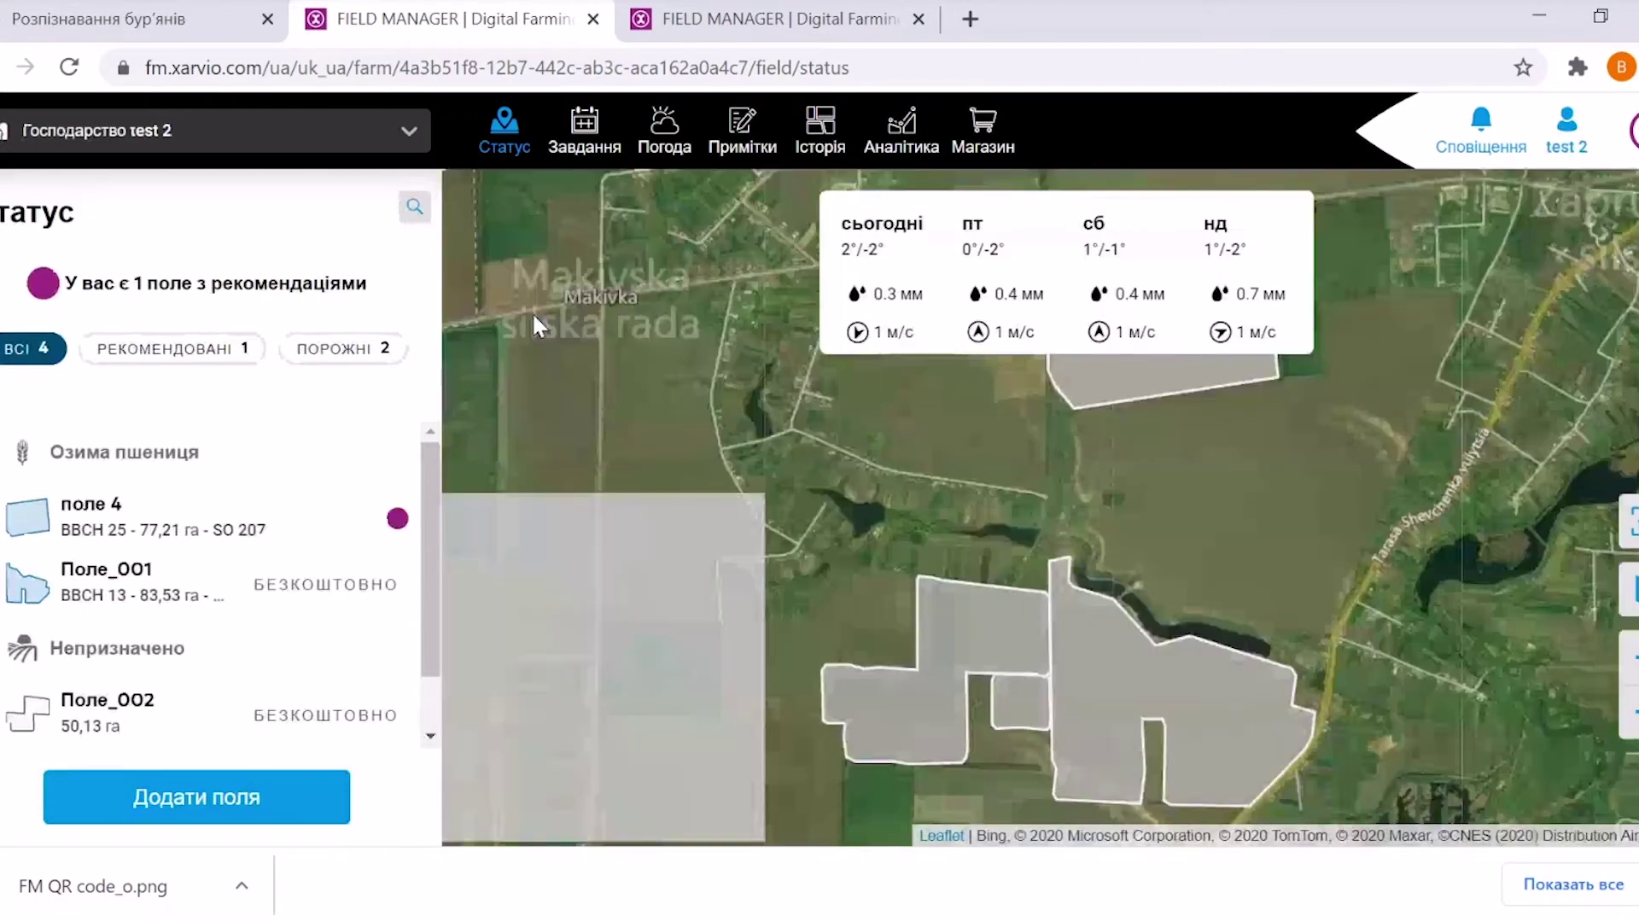
Open поле 4 from the field list and start adding a new task from its details
scroll(424, 554, down, 1)
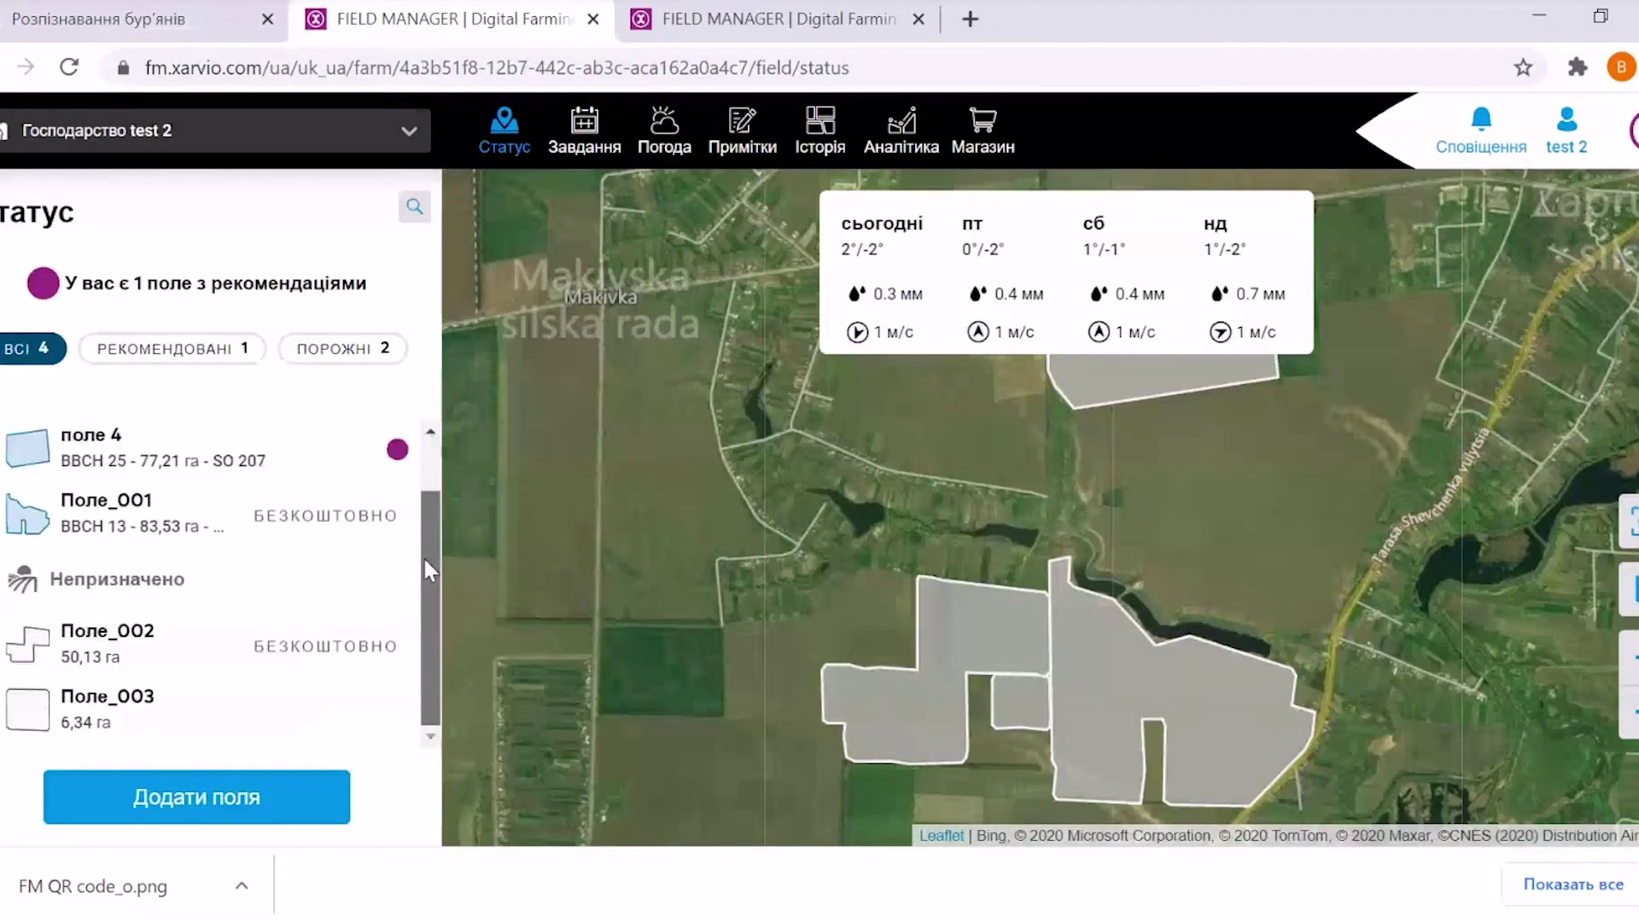
scroll(428, 487, up, 1)
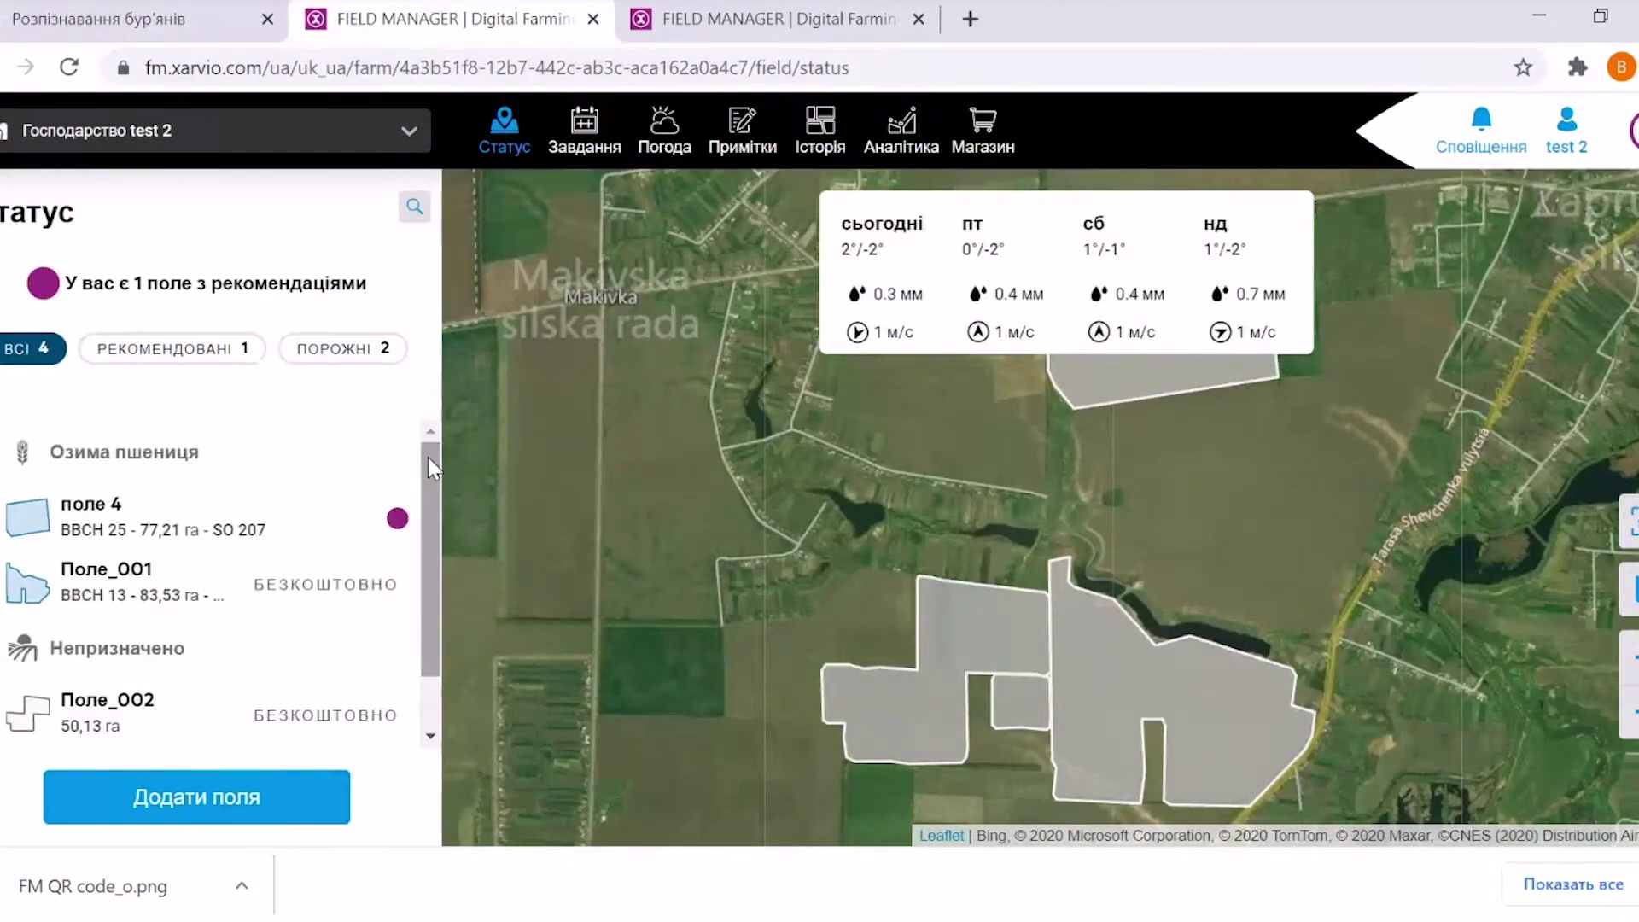
drag(680, 464, 625, 407)
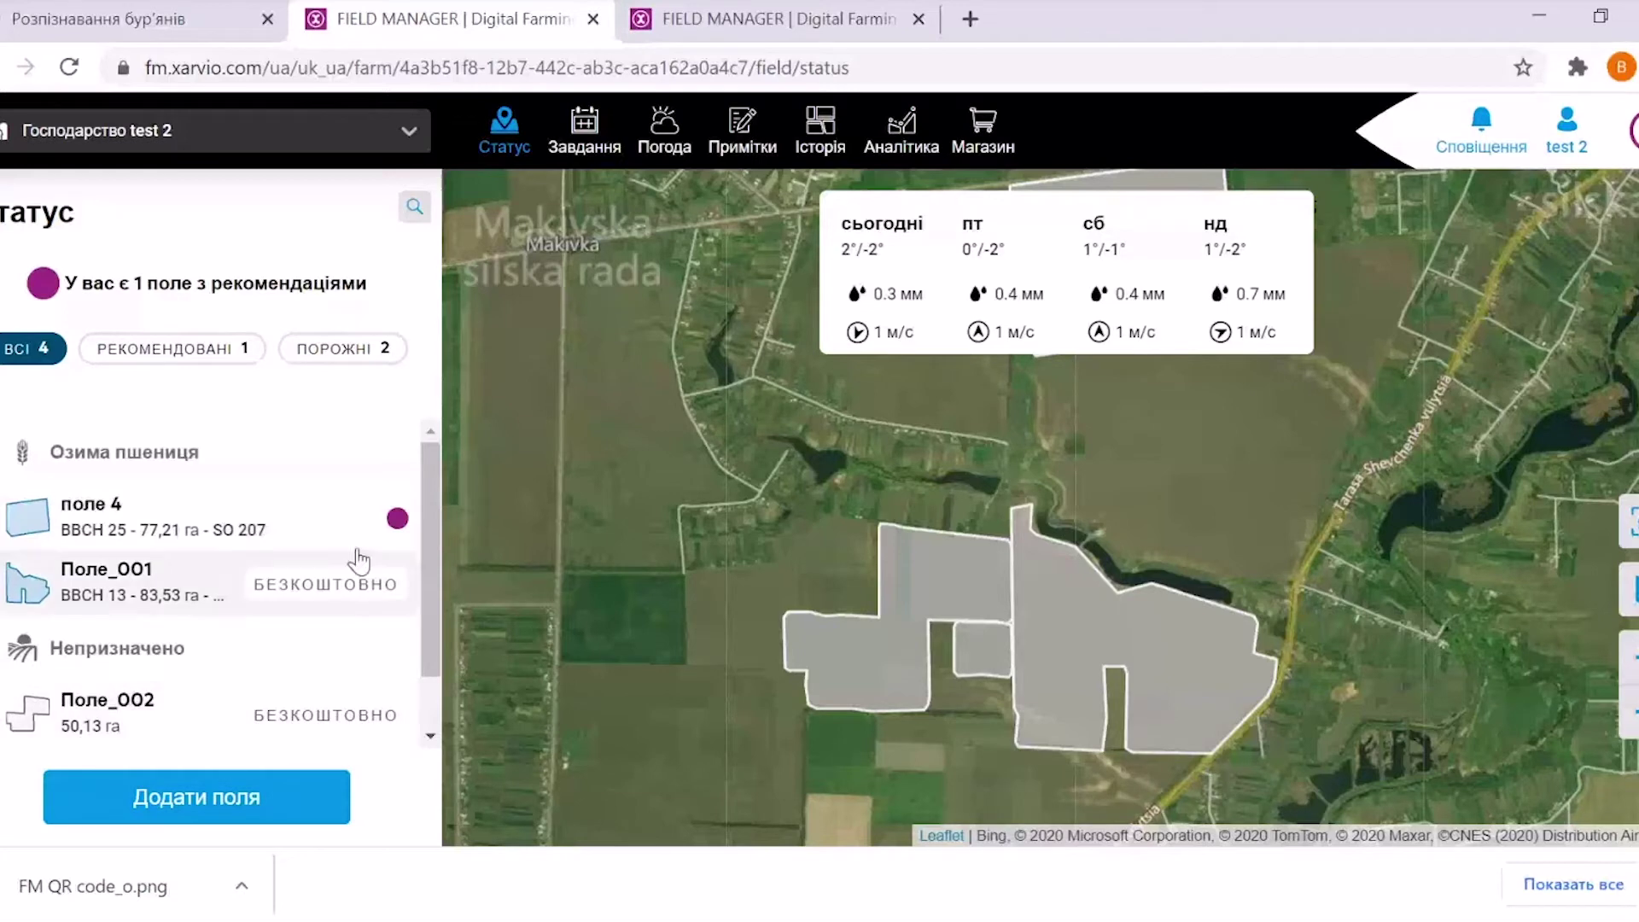
click(164, 522)
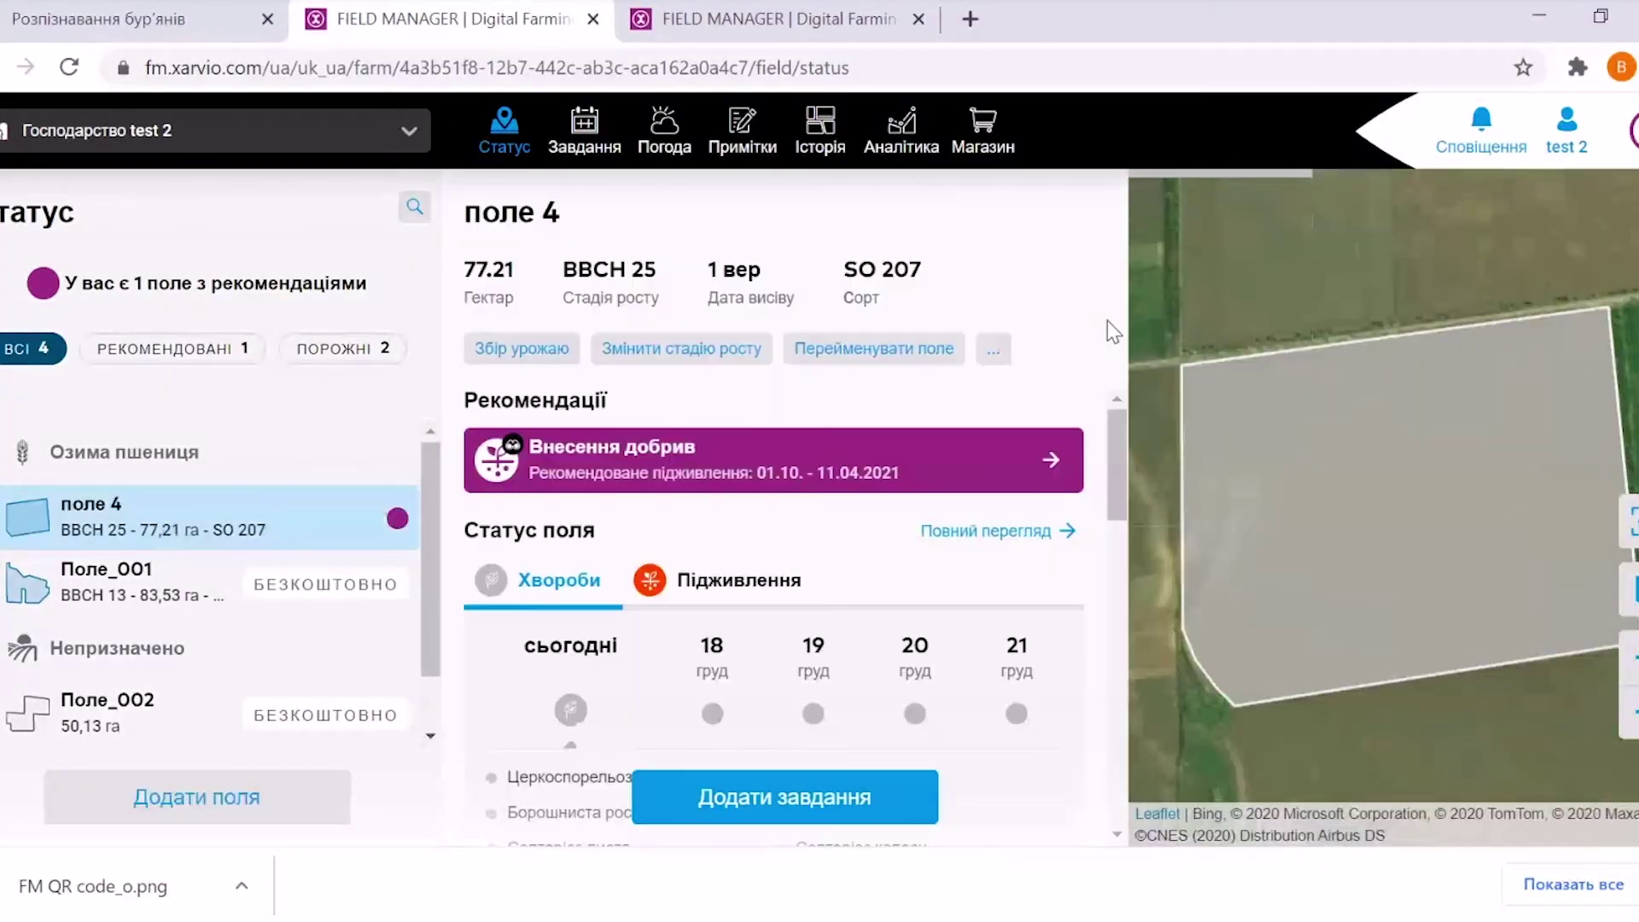
drag(1119, 423, 1111, 700)
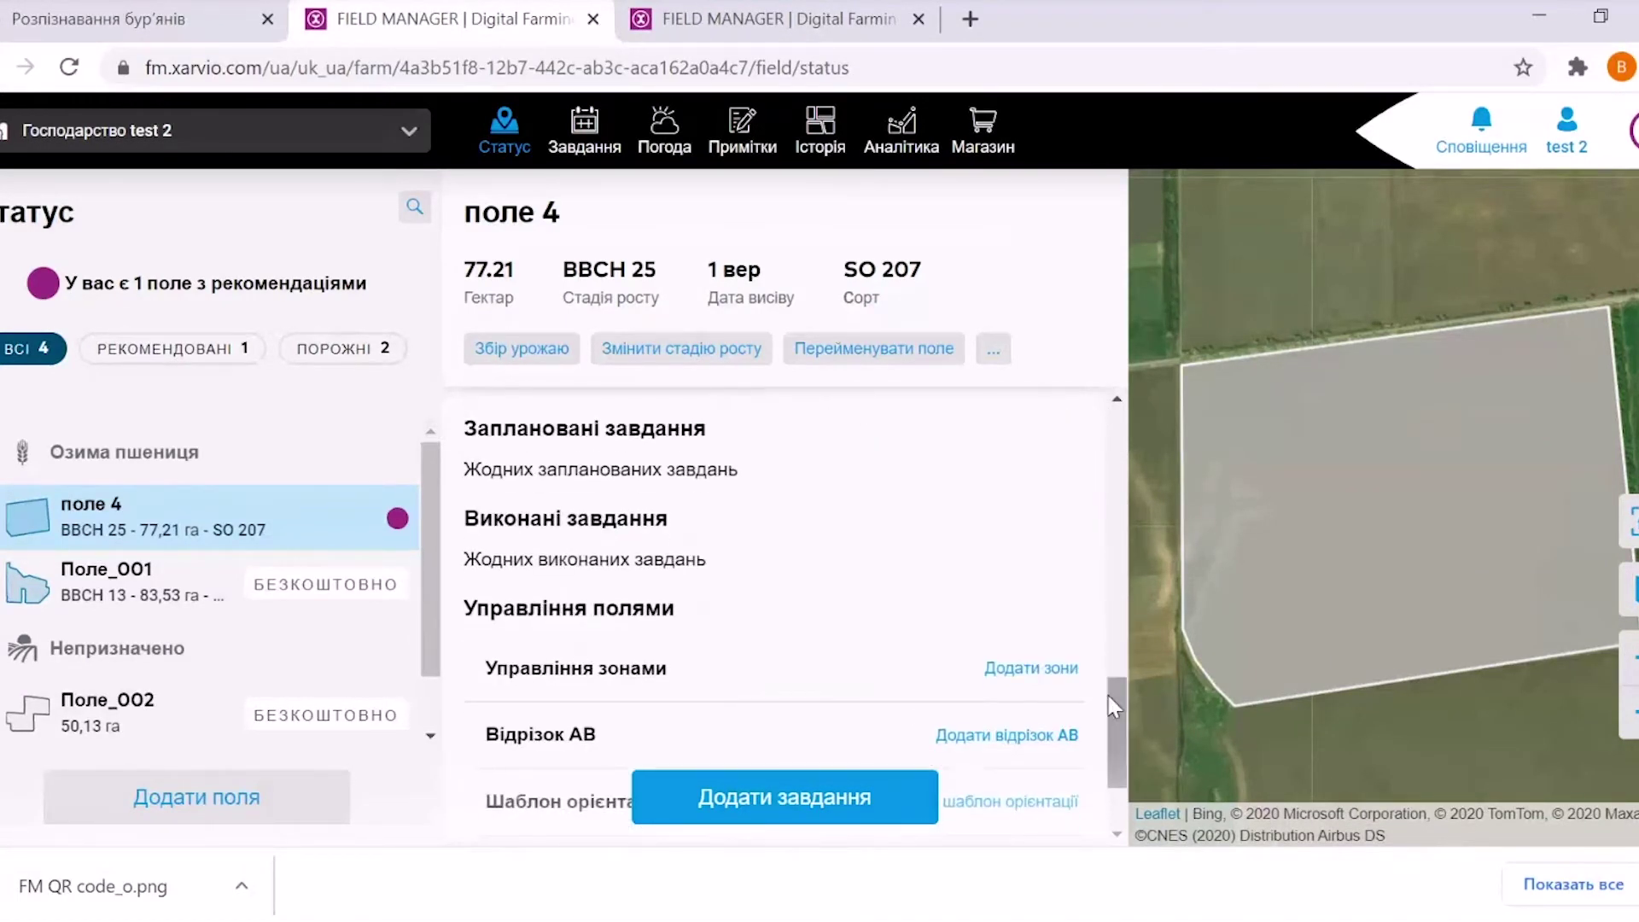
click(755, 806)
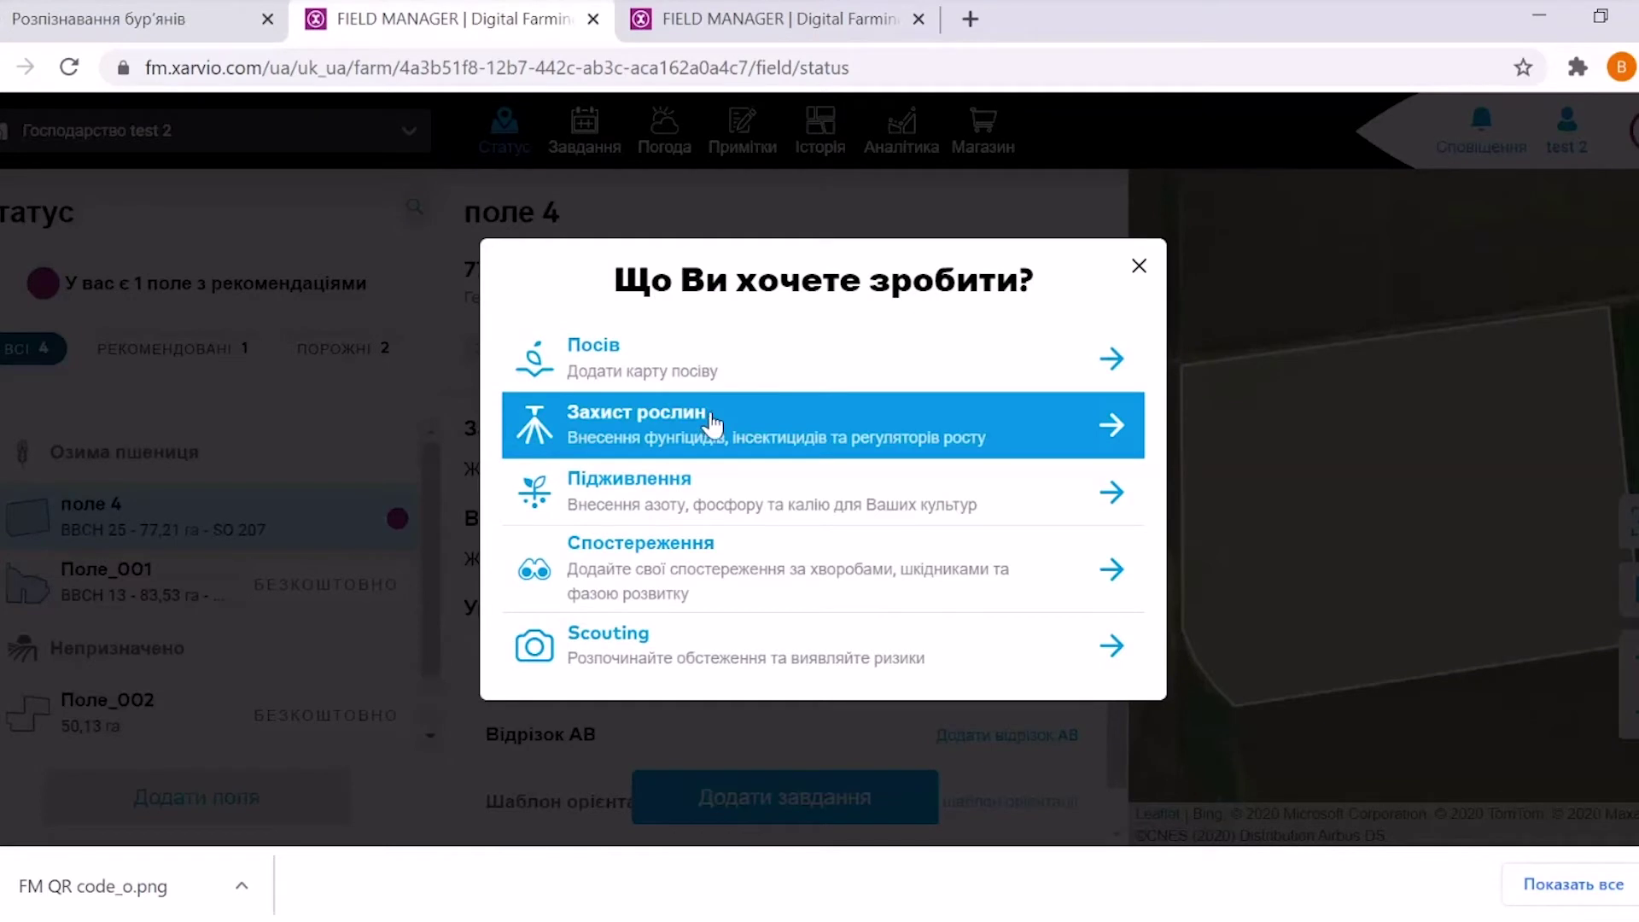
Choose a Підживлення task, dismiss the email-verification notice, and accept the 17.12.2020 date
click(699, 488)
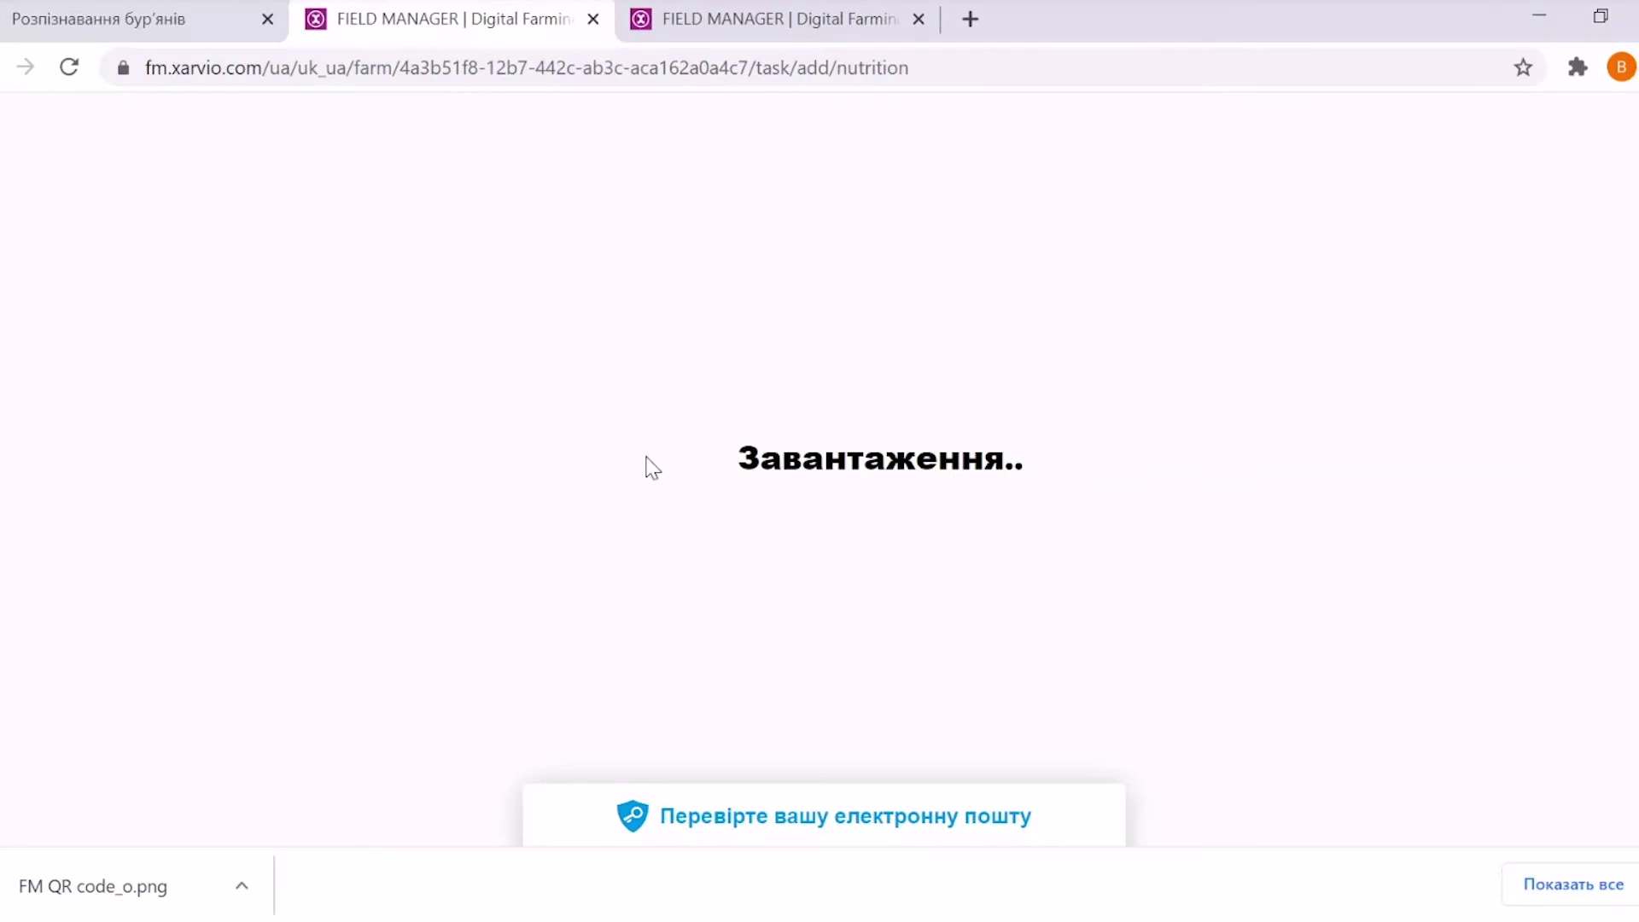
click(803, 820)
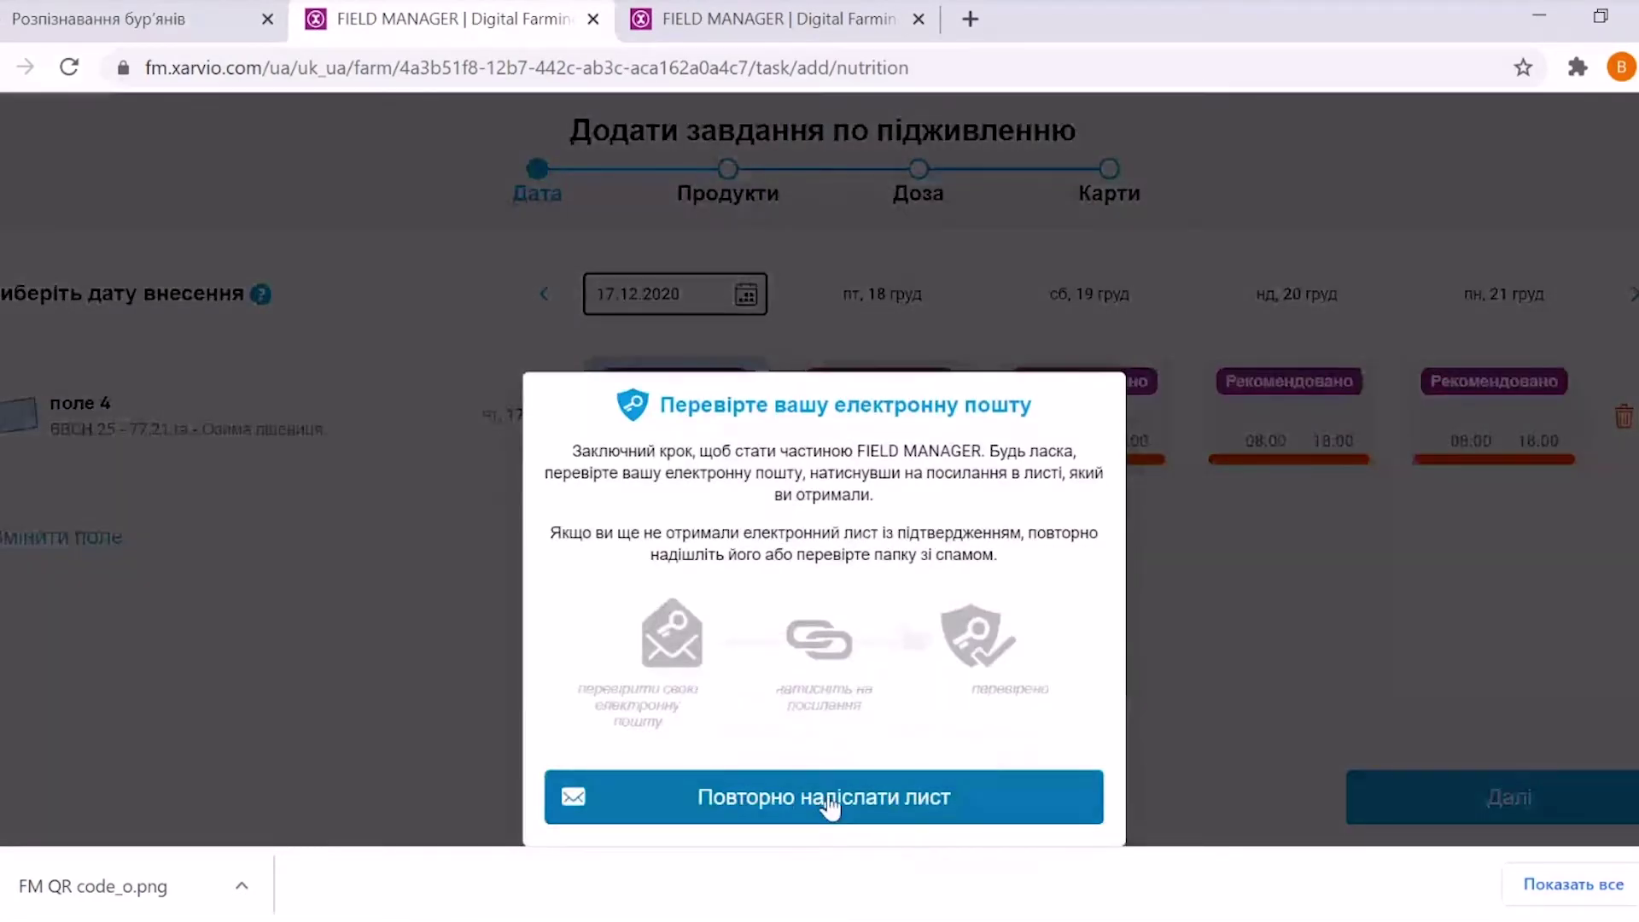
click(1175, 577)
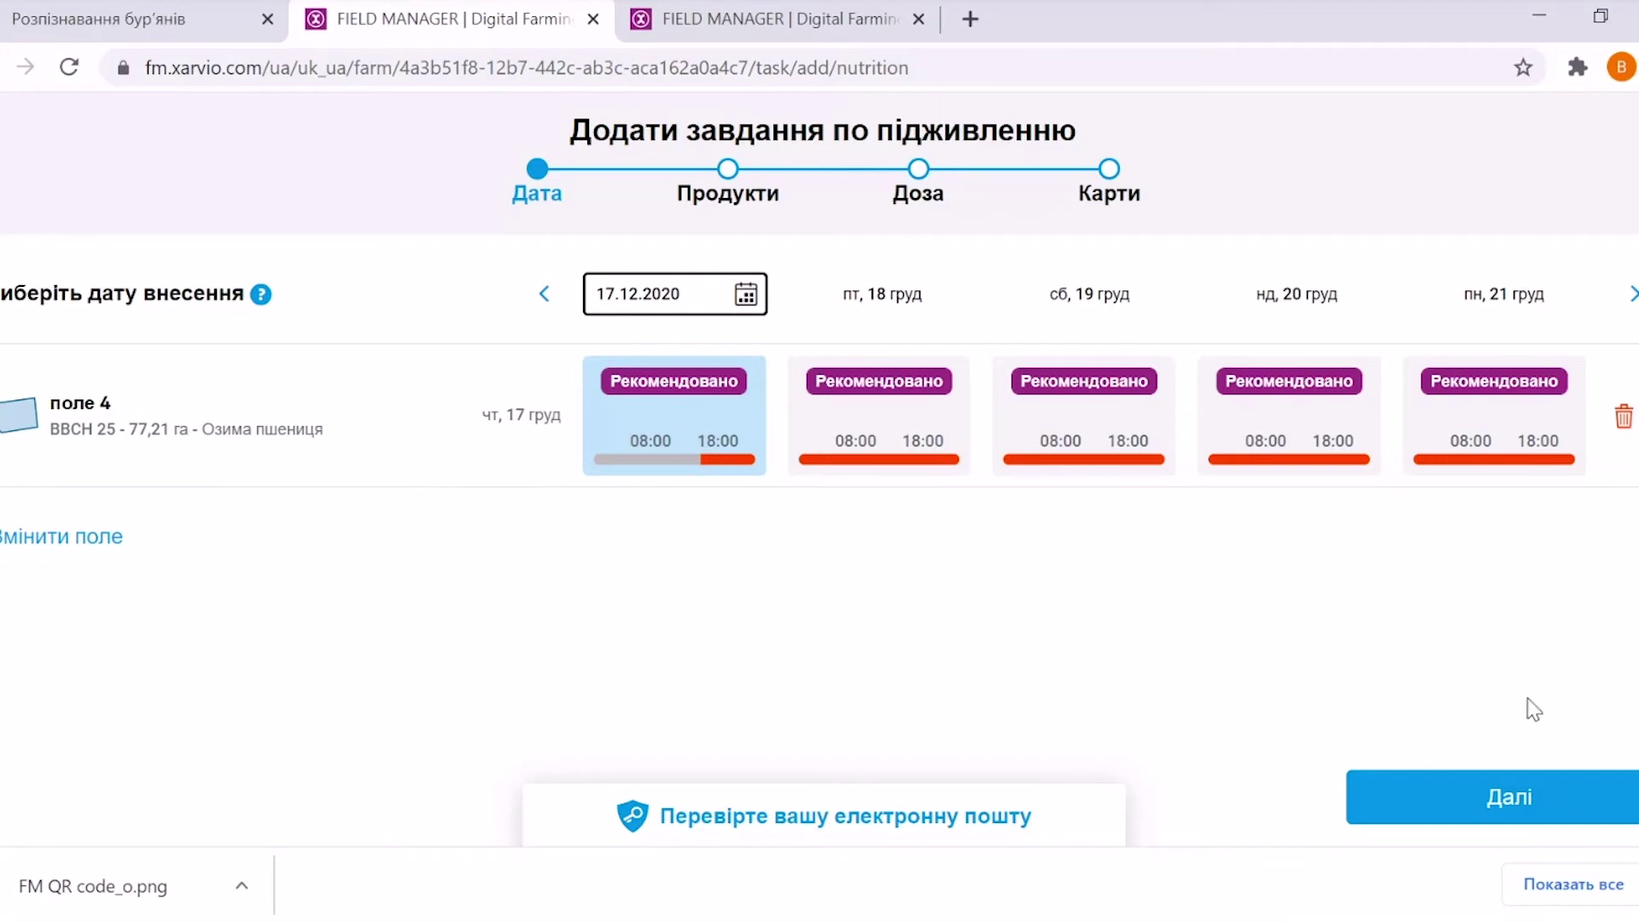
click(1443, 815)
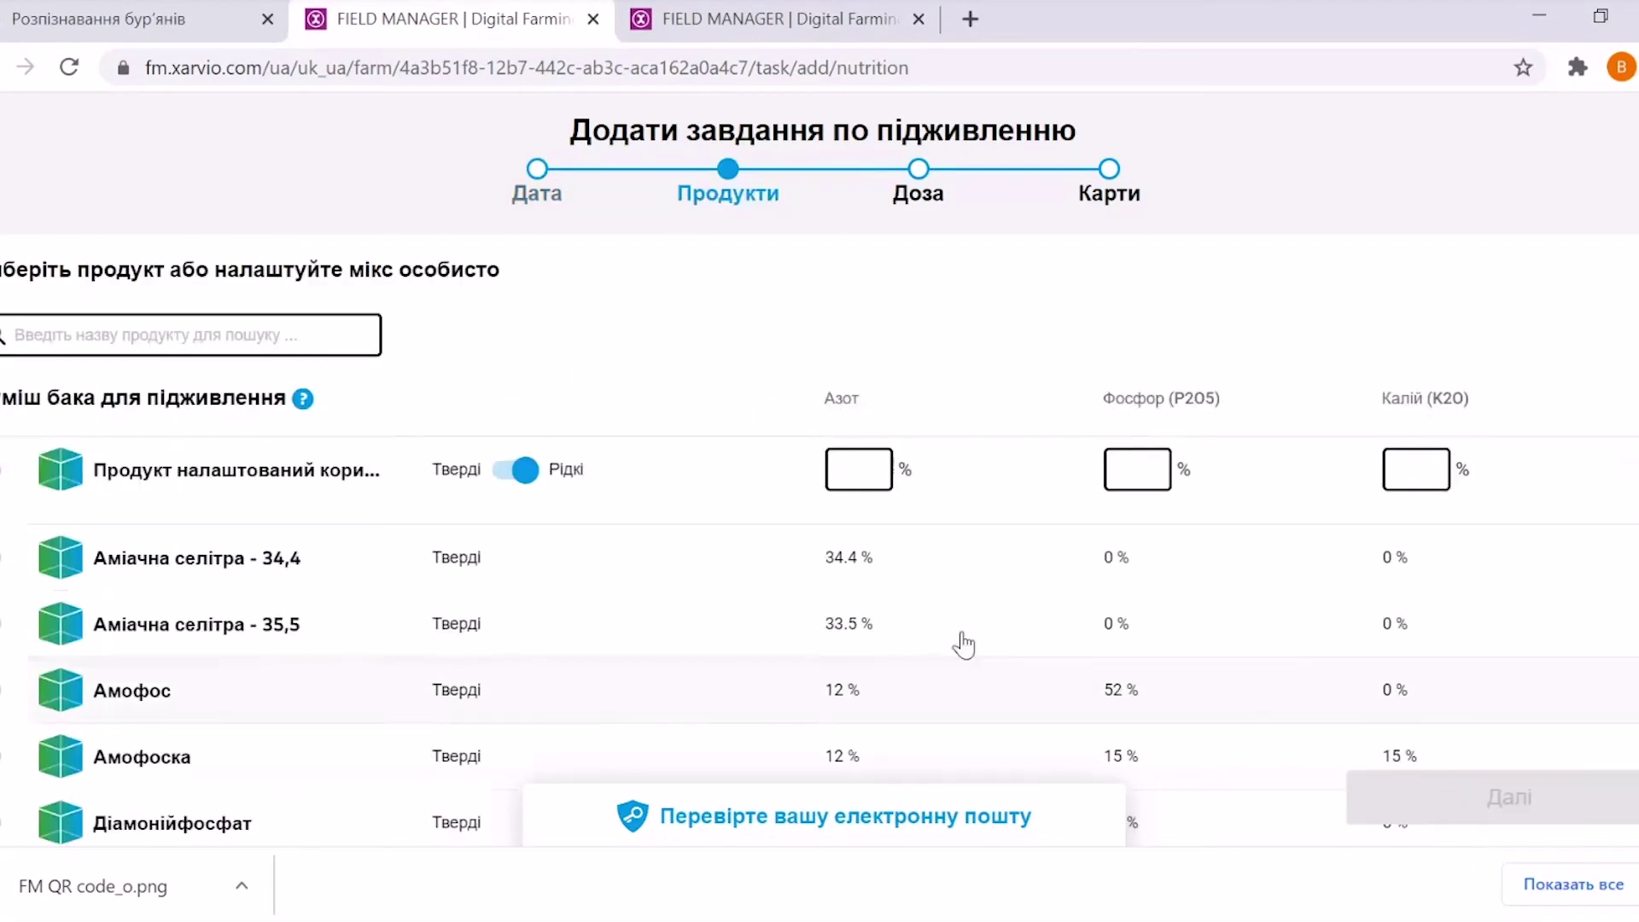
Browse the fertiliser list and try the custom product, leaving its nitrogen value empty
scroll(1494, 461, down, 1)
scroll(1494, 461, up, 1)
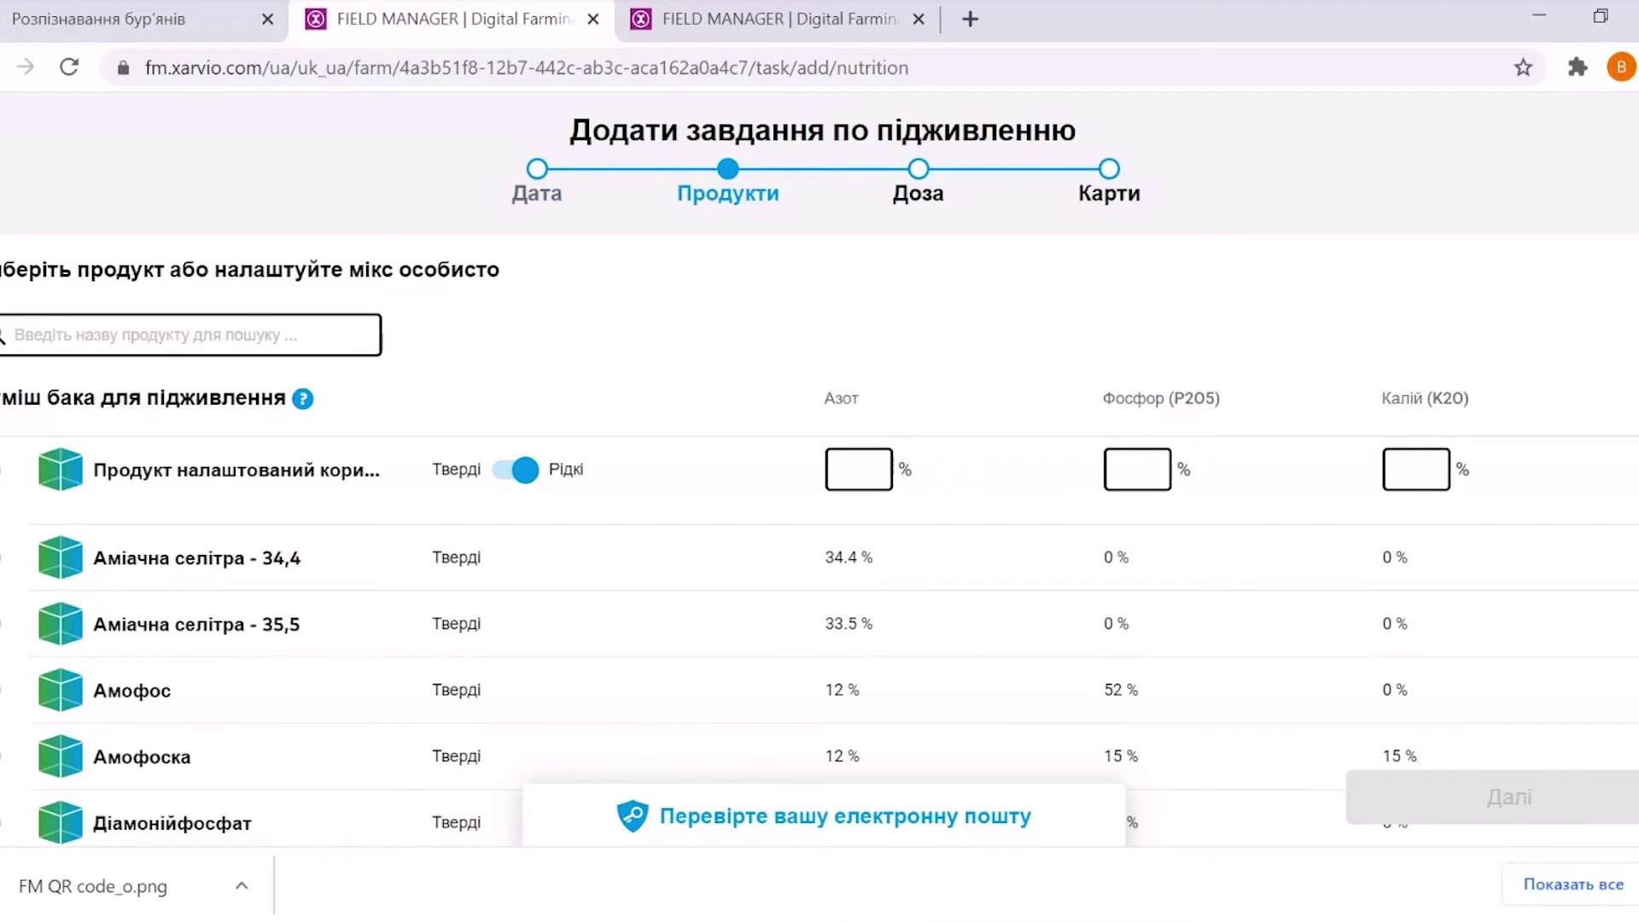
scroll(819, 641, down, 1)
scroll(820, 640, up, 1)
scroll(820, 641, down, 1)
scroll(819, 640, up, 1)
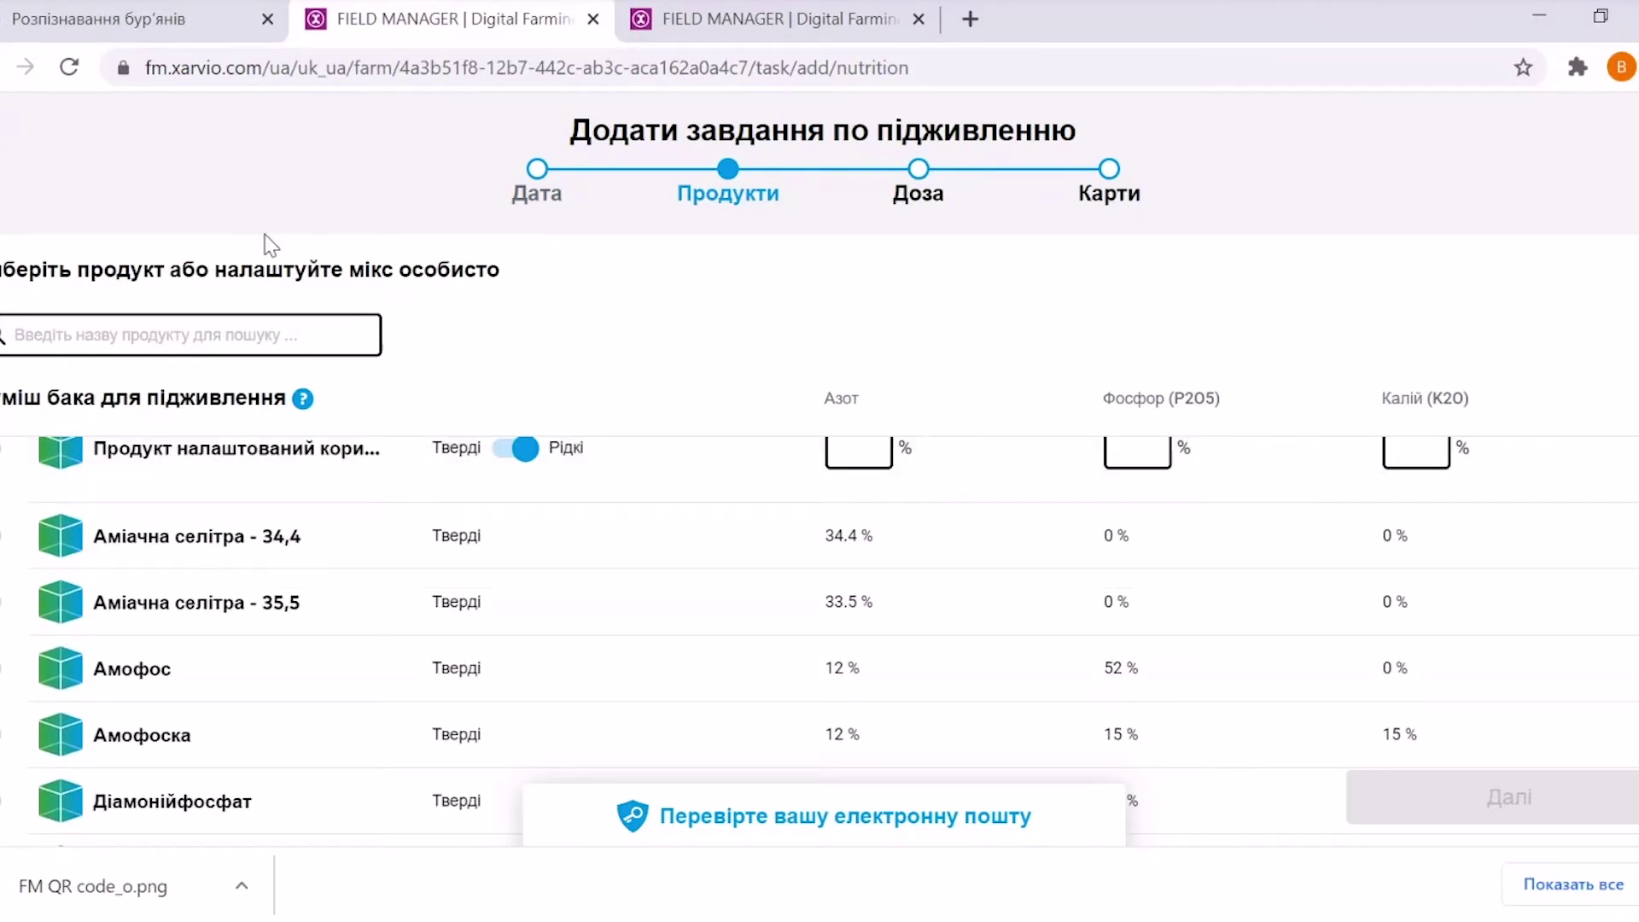
mouse_move(300, 400)
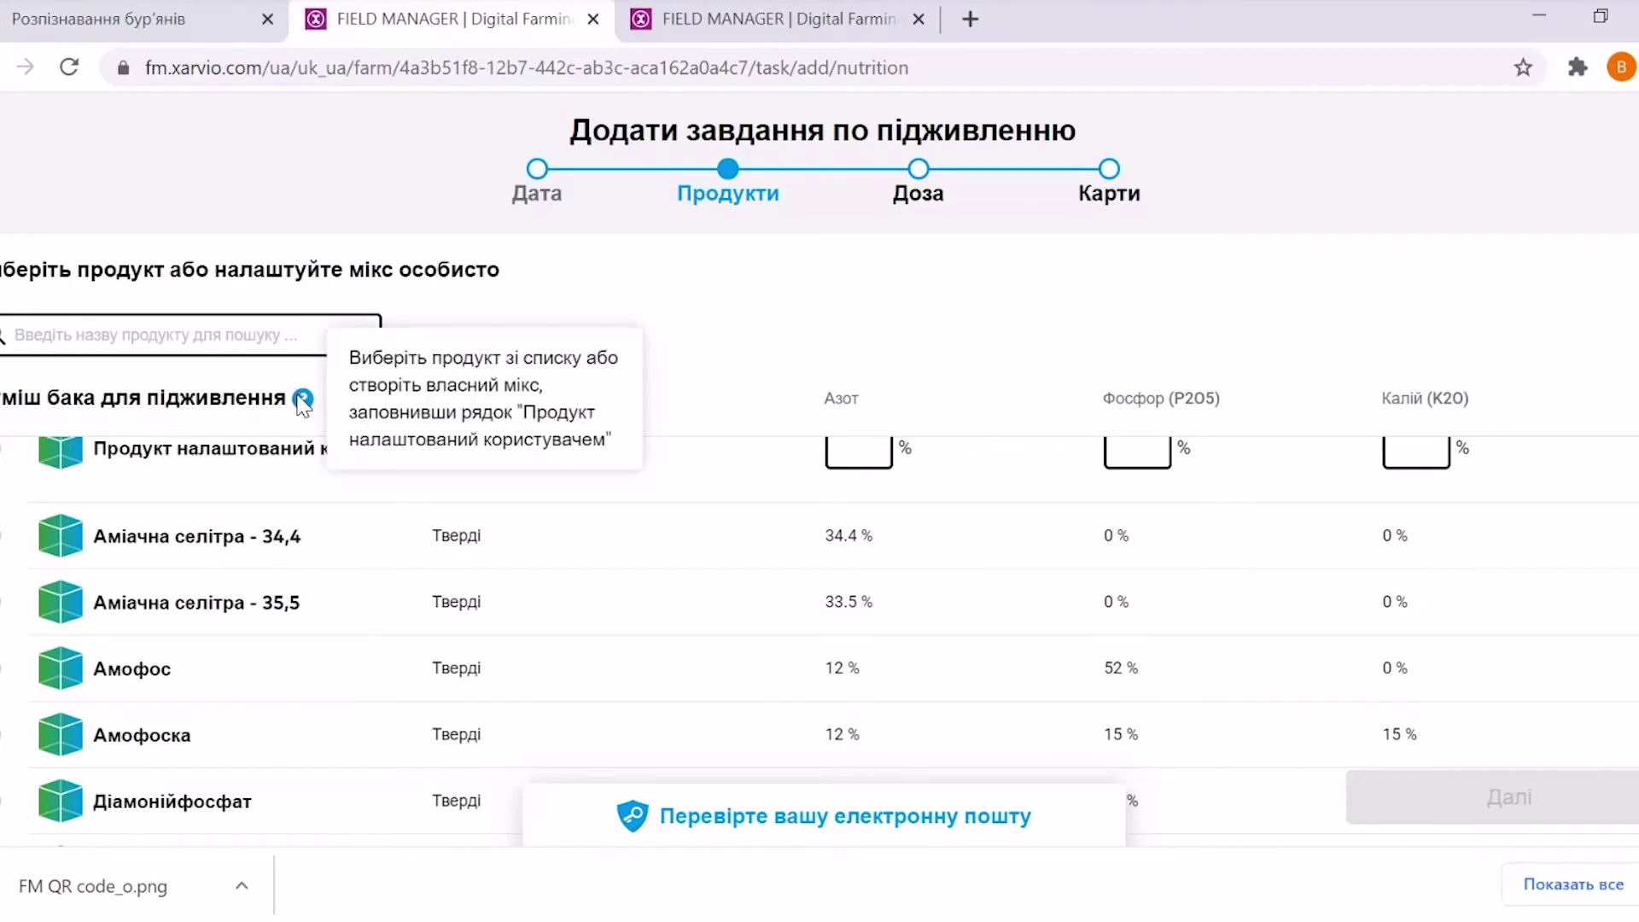
scroll(1069, 358, up, 1)
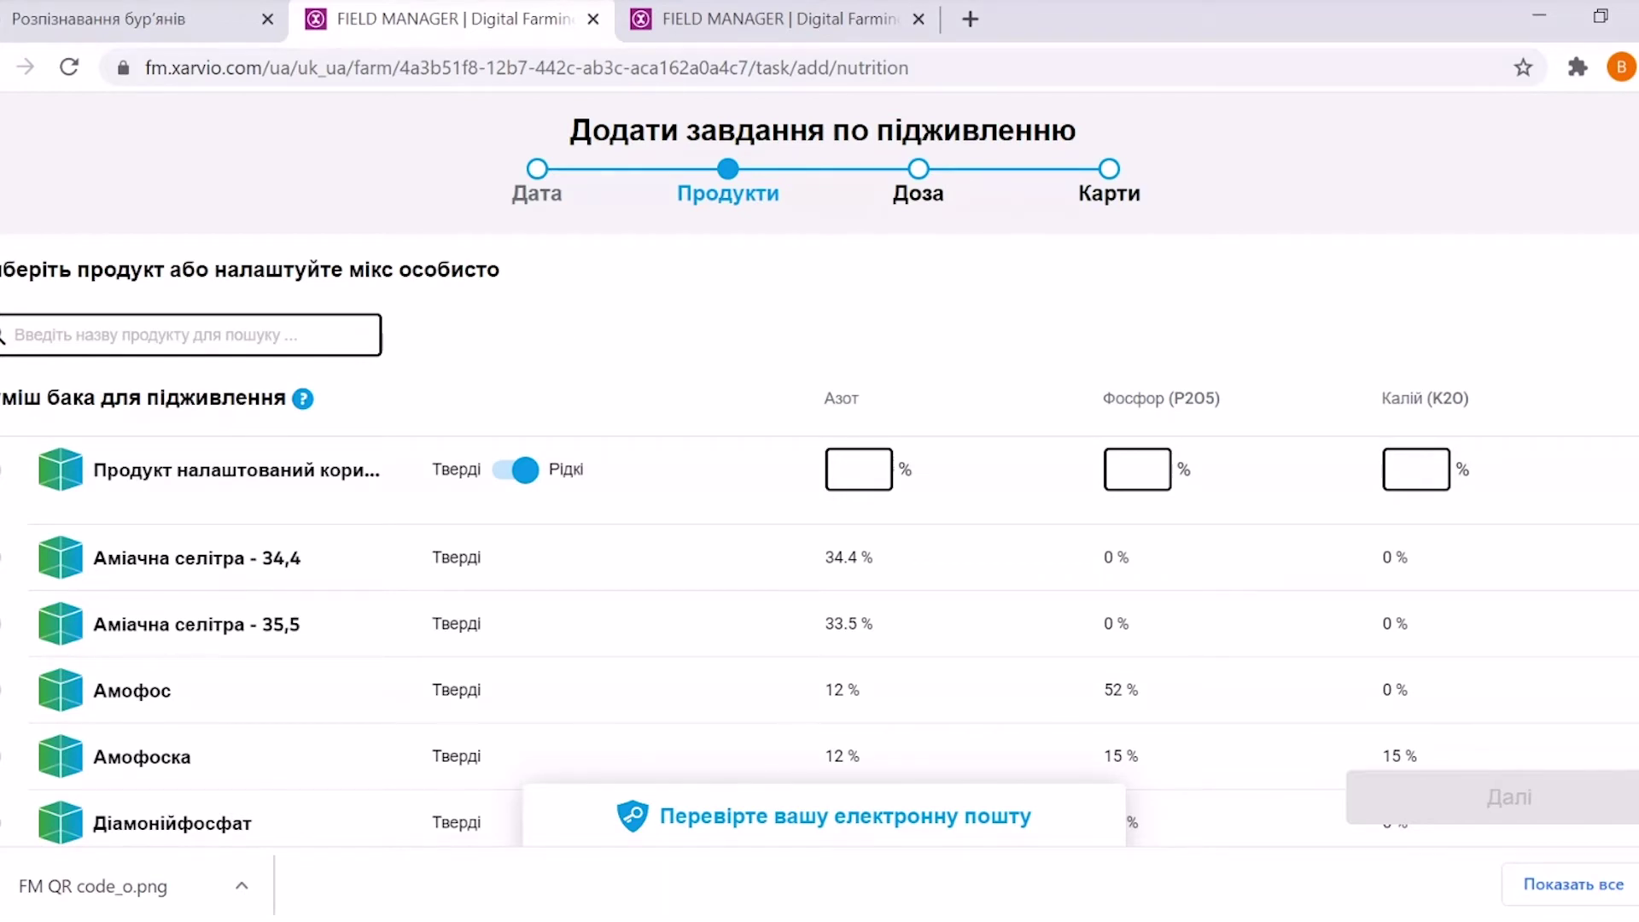
click(538, 446)
click(857, 461)
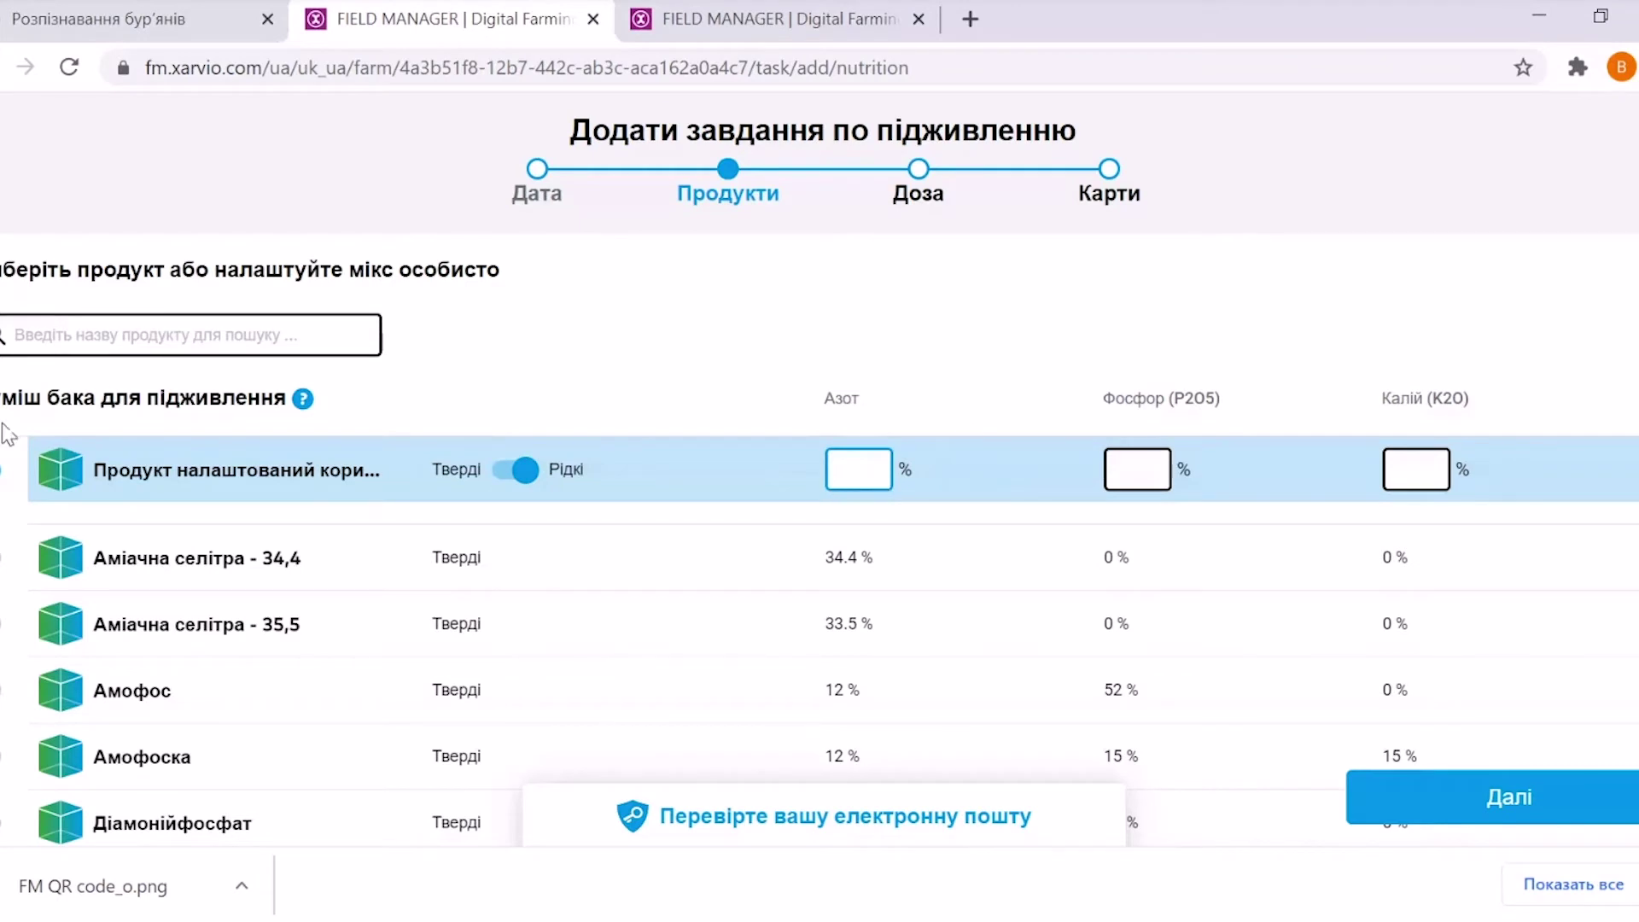
click(2, 483)
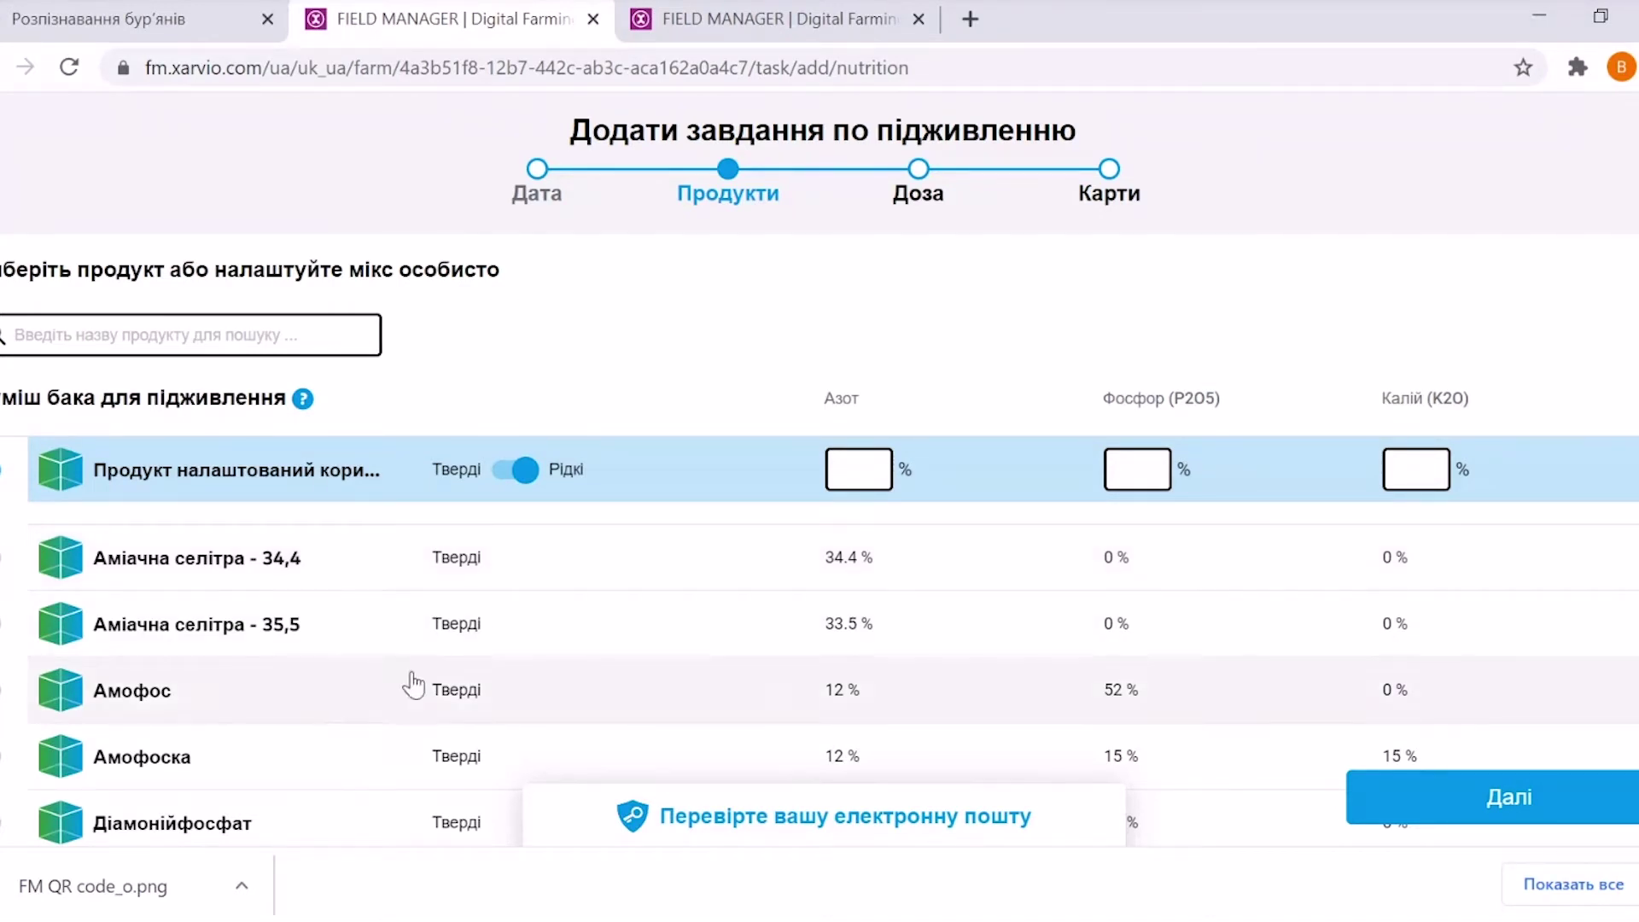
Select Нітроамофоска (16% N, P2O5, K2O) and proceed to the Доза step
scroll(833, 641, down, 5)
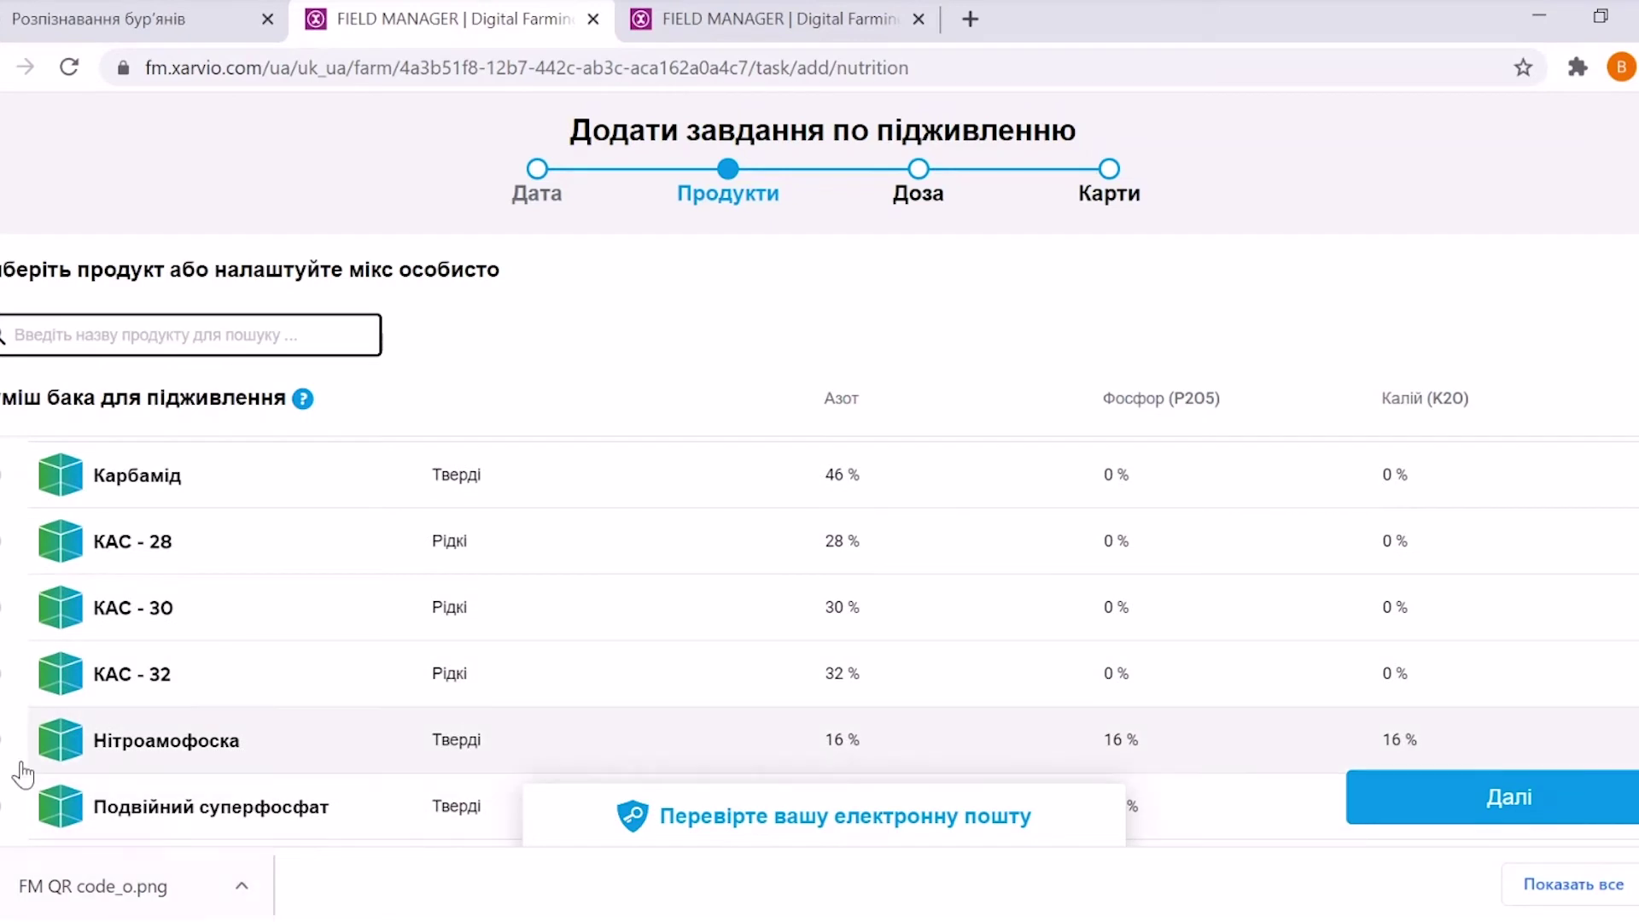
click(190, 724)
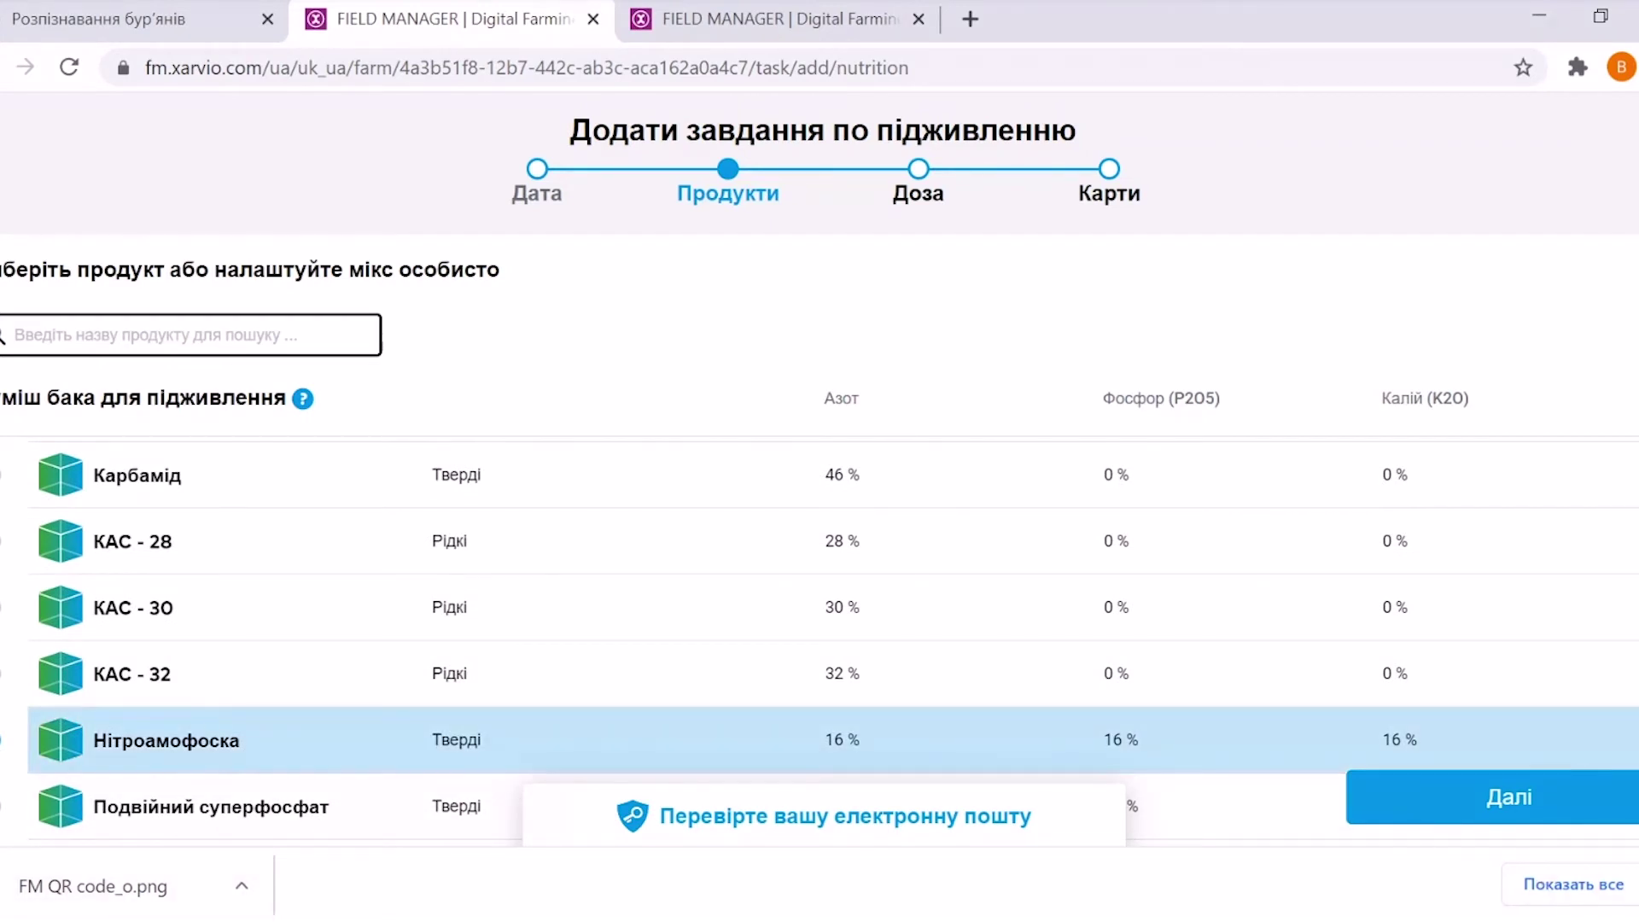
scroll(833, 640, up, 5)
scroll(833, 640, down, 3)
scroll(833, 641, down, 1)
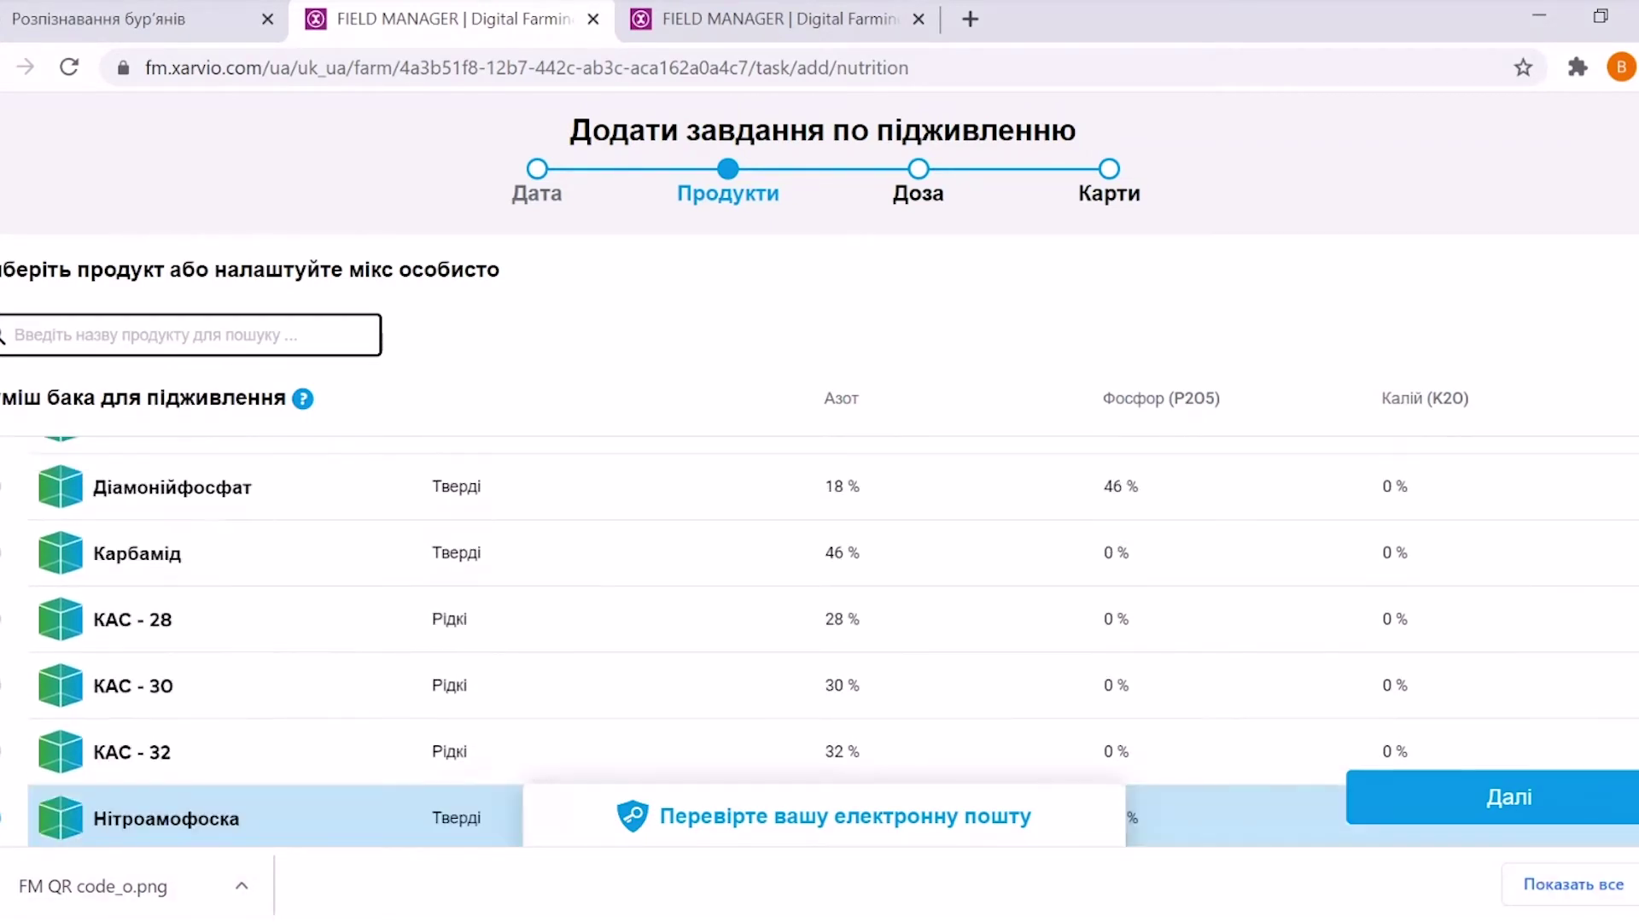
click(1509, 789)
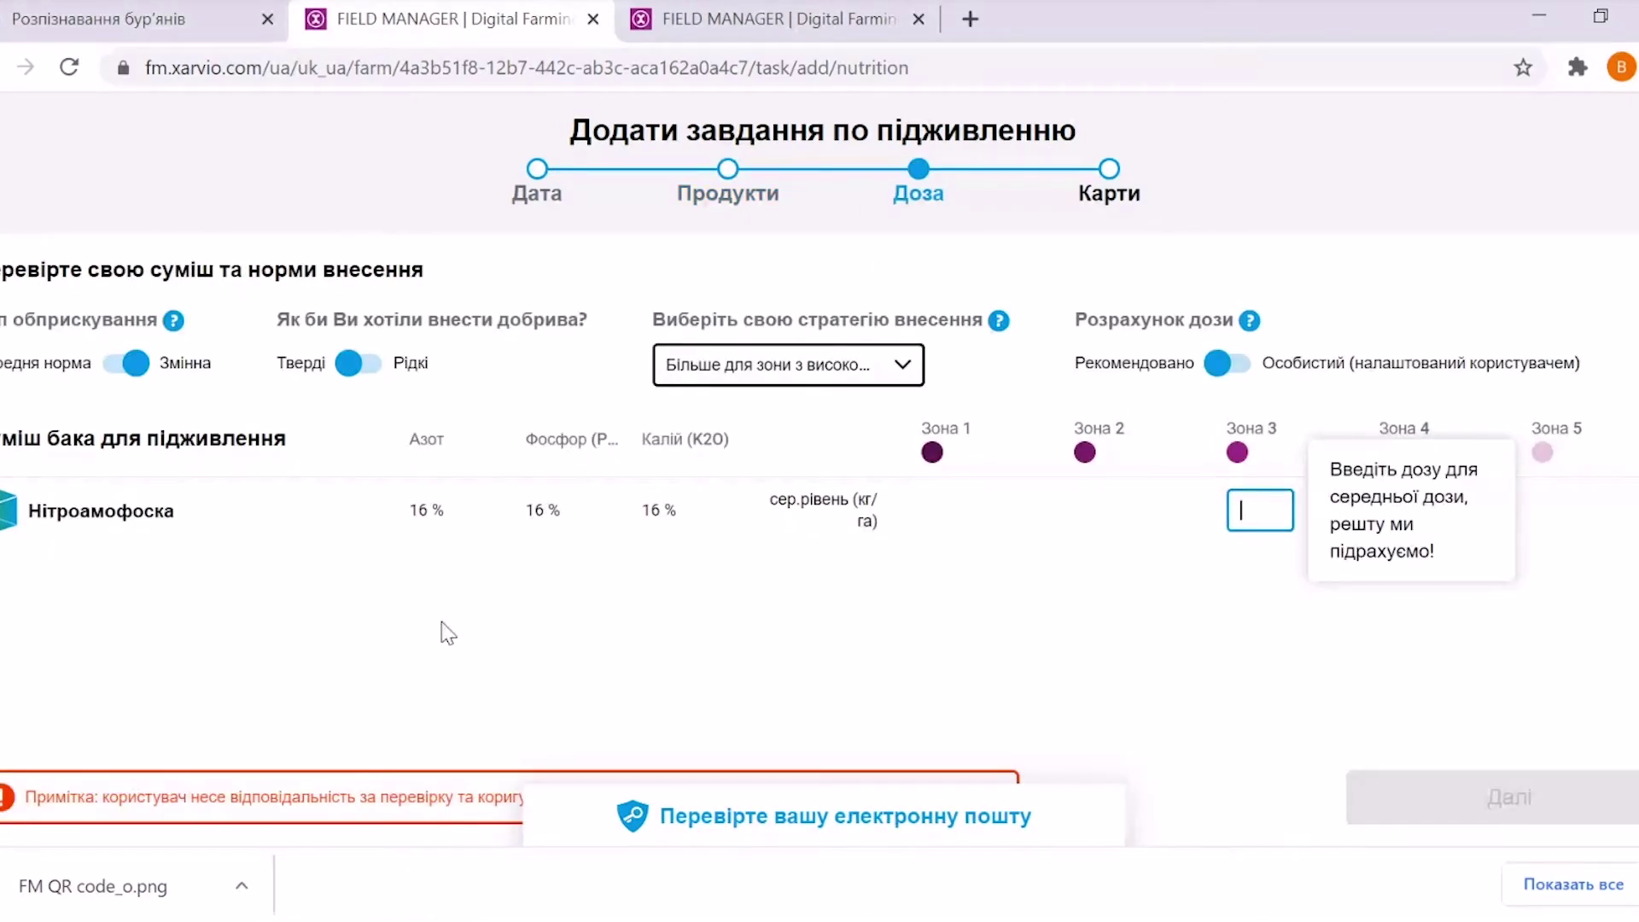
Try single-rate and liquid options, then return to variable zone rates and solid fertiliser
click(111, 373)
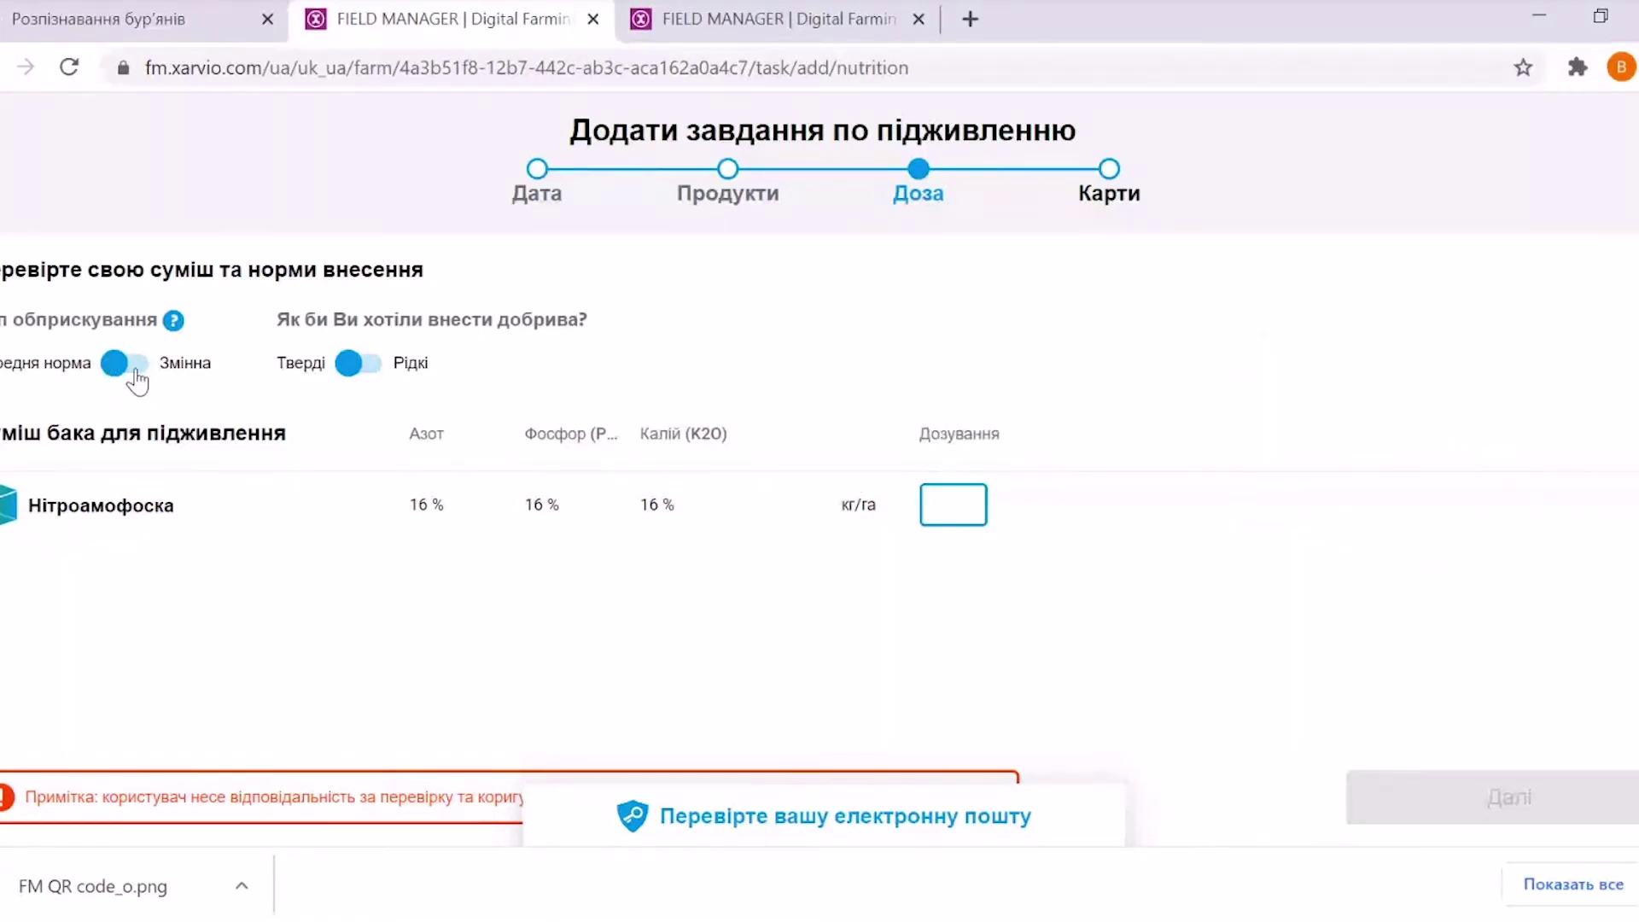
click(138, 368)
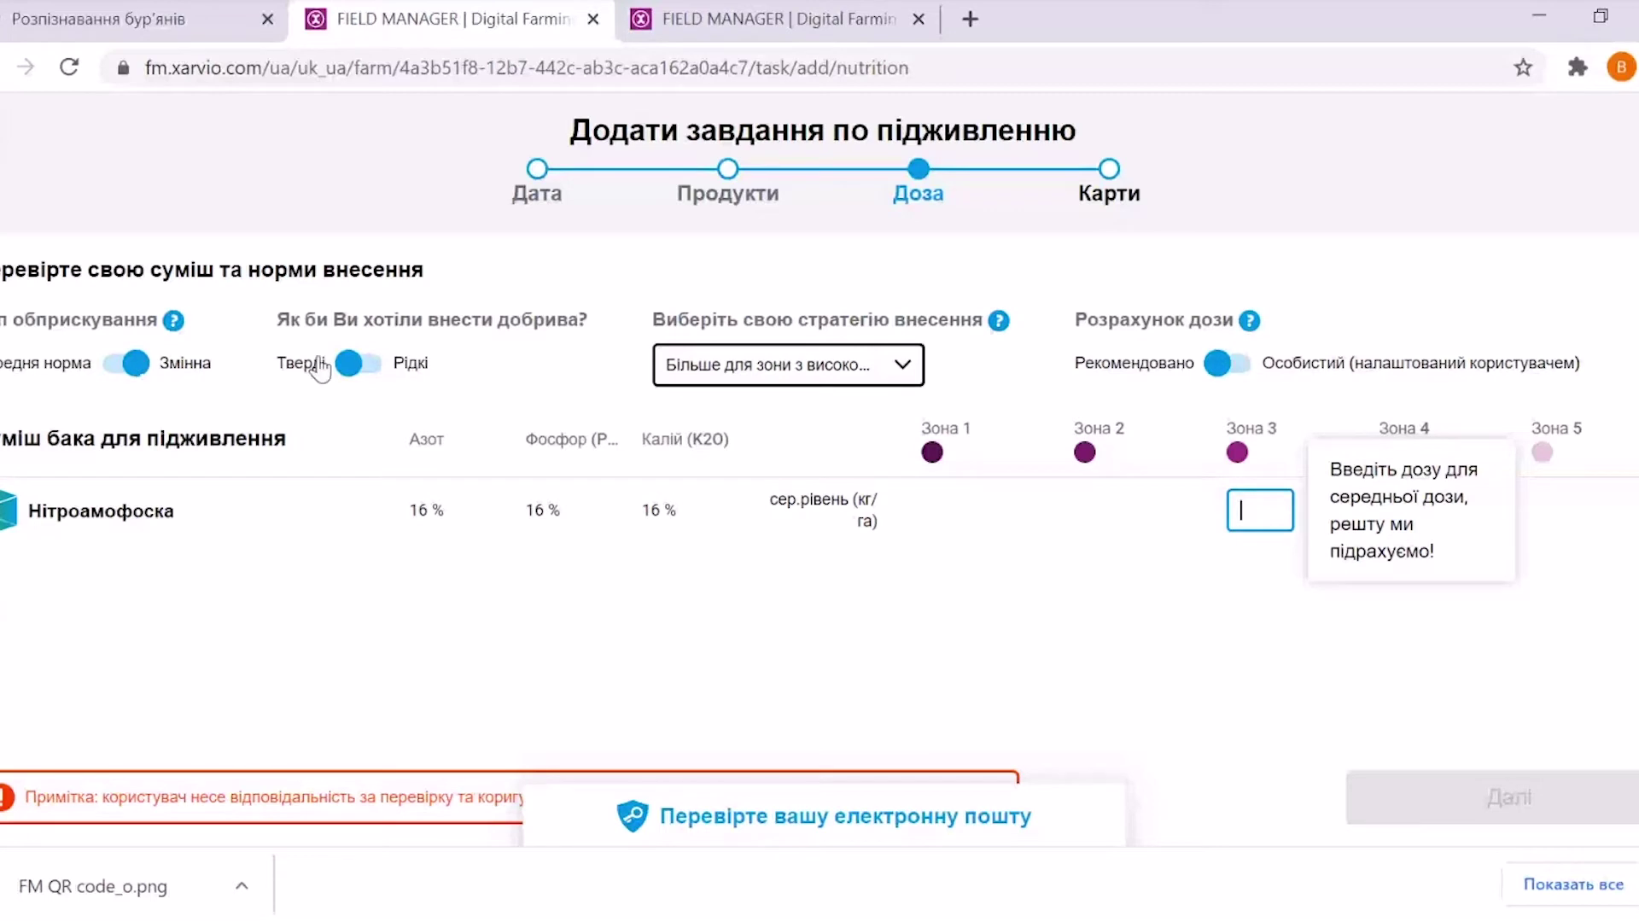
click(371, 372)
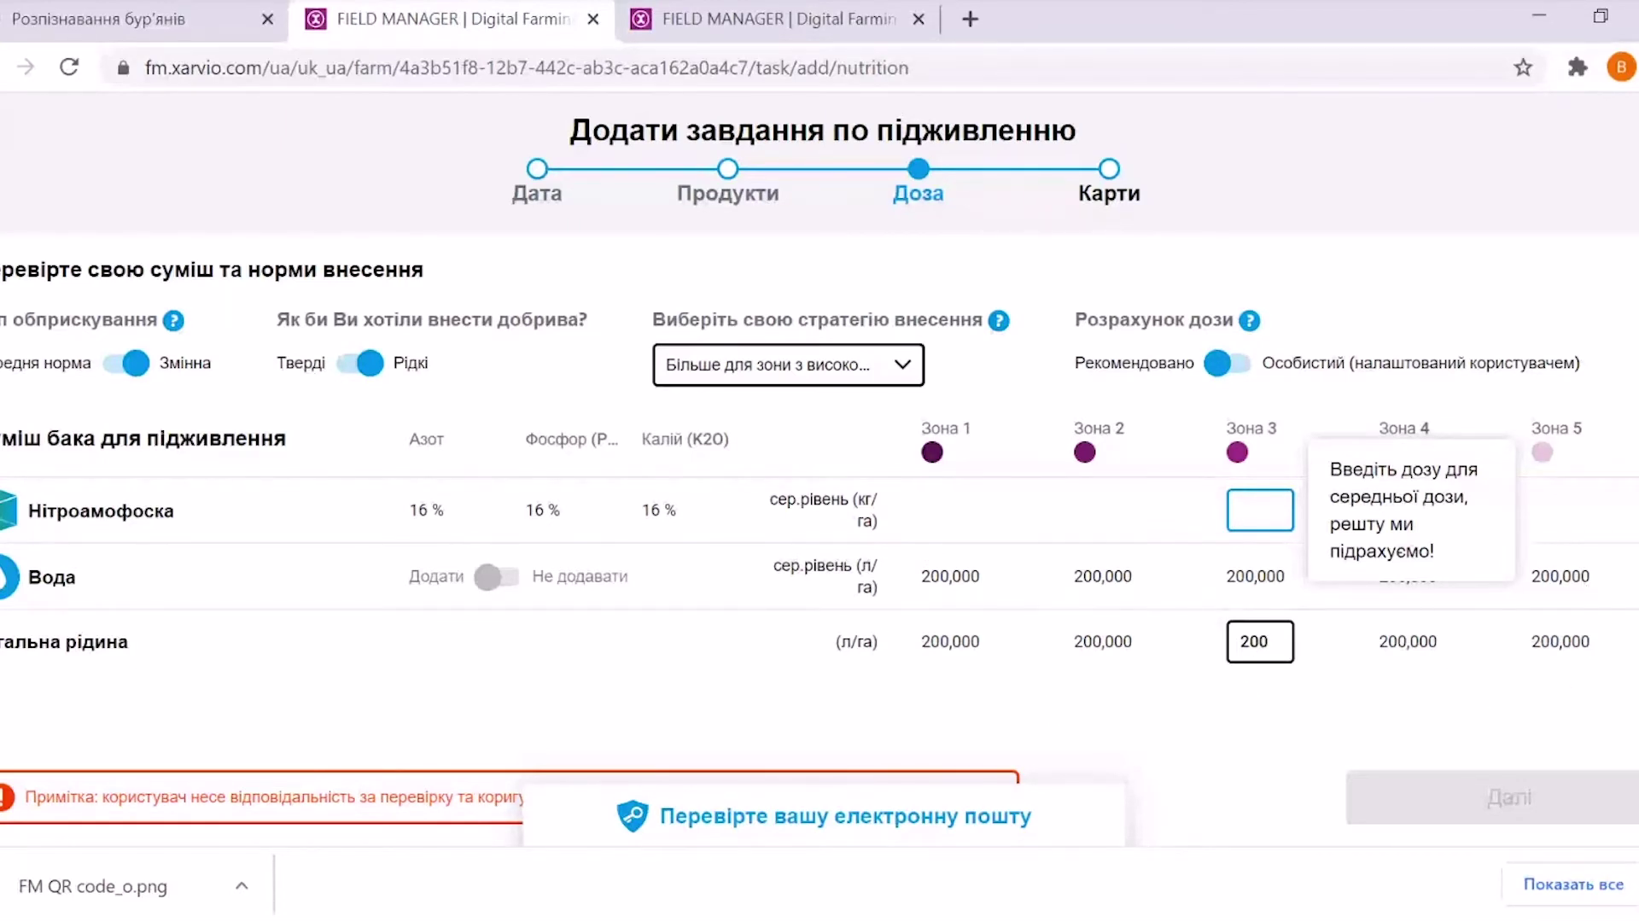
click(363, 366)
Enter a 150 dose for Зона 3 so the other zones recalculate
click(1259, 510)
text(150)
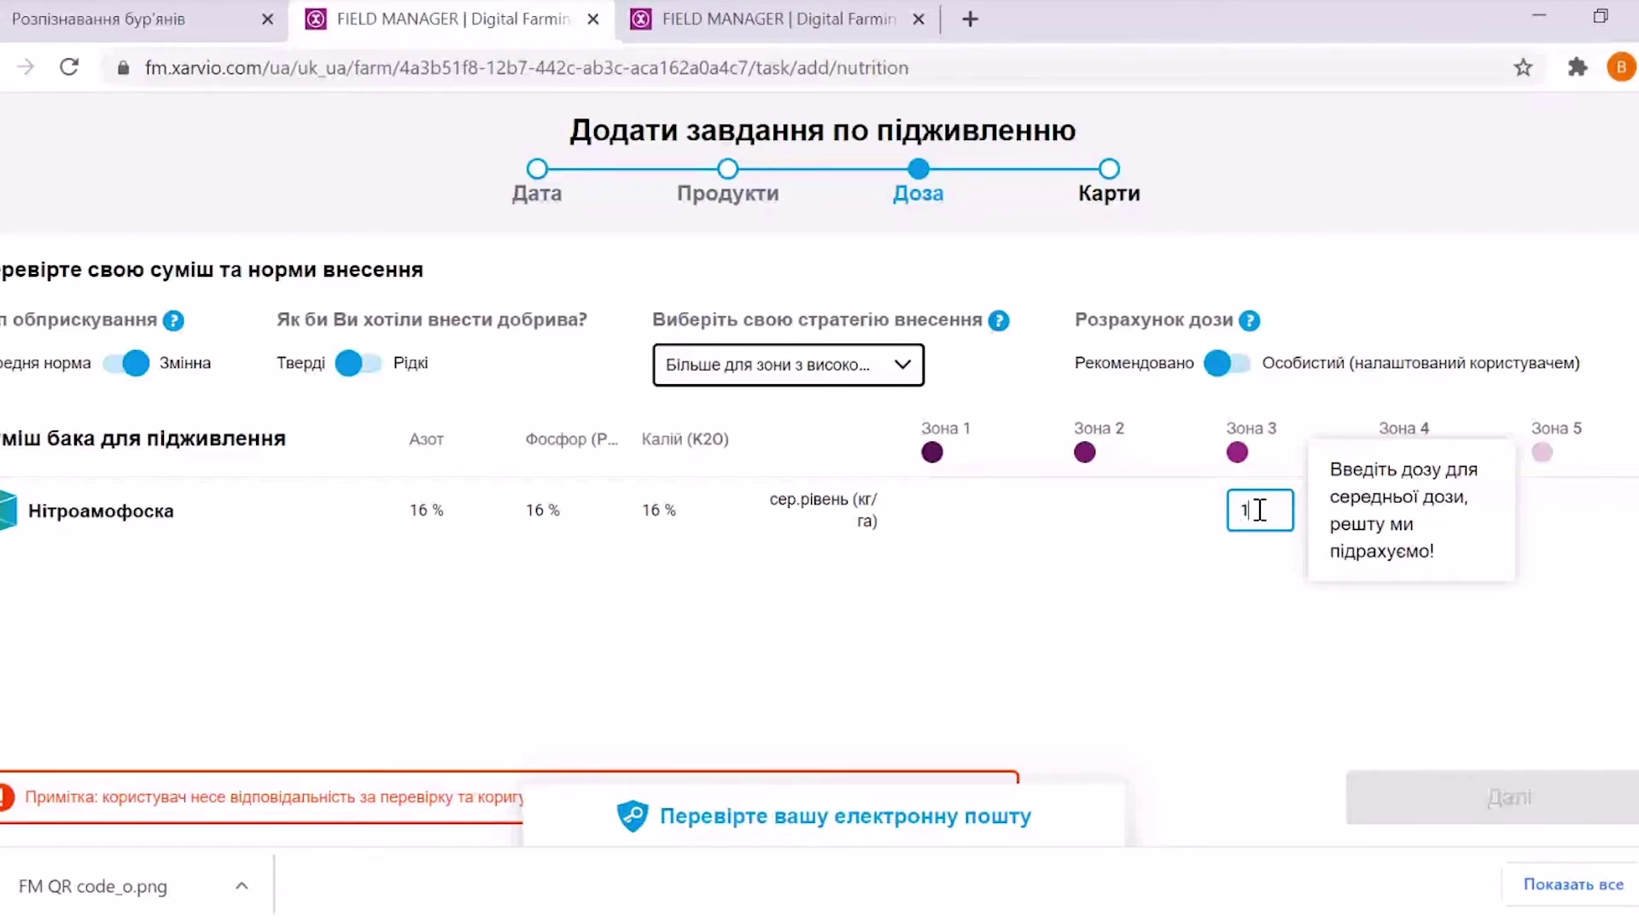
click(956, 689)
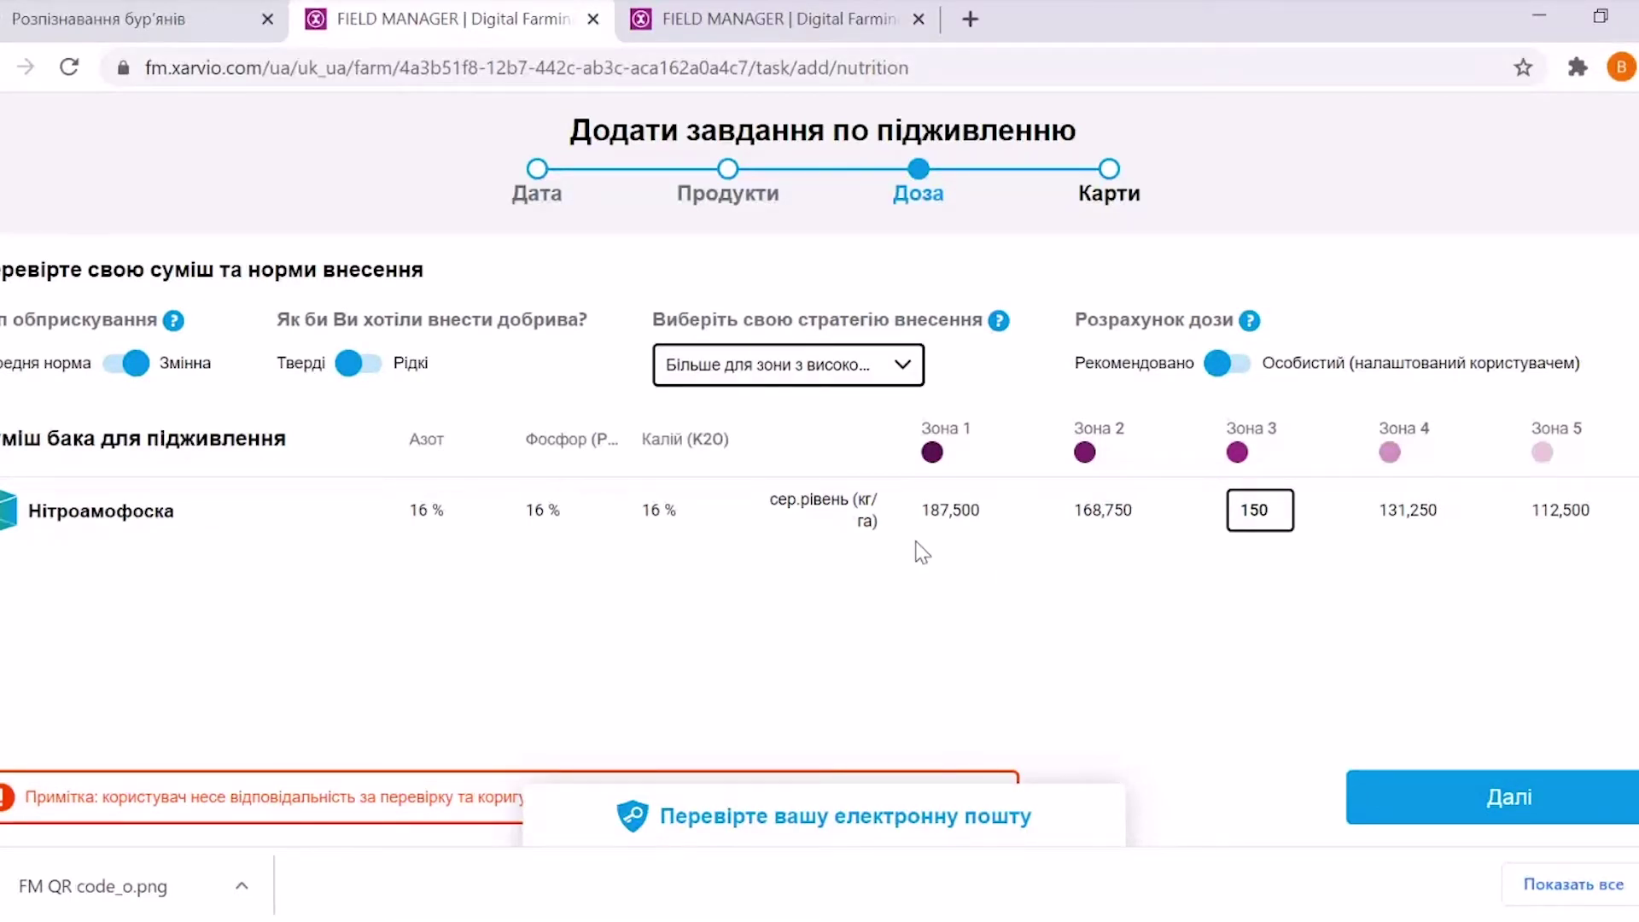
Return dose calculation to Рекомендовано and keep the high-yield zone strategy before the Карти step
click(1242, 374)
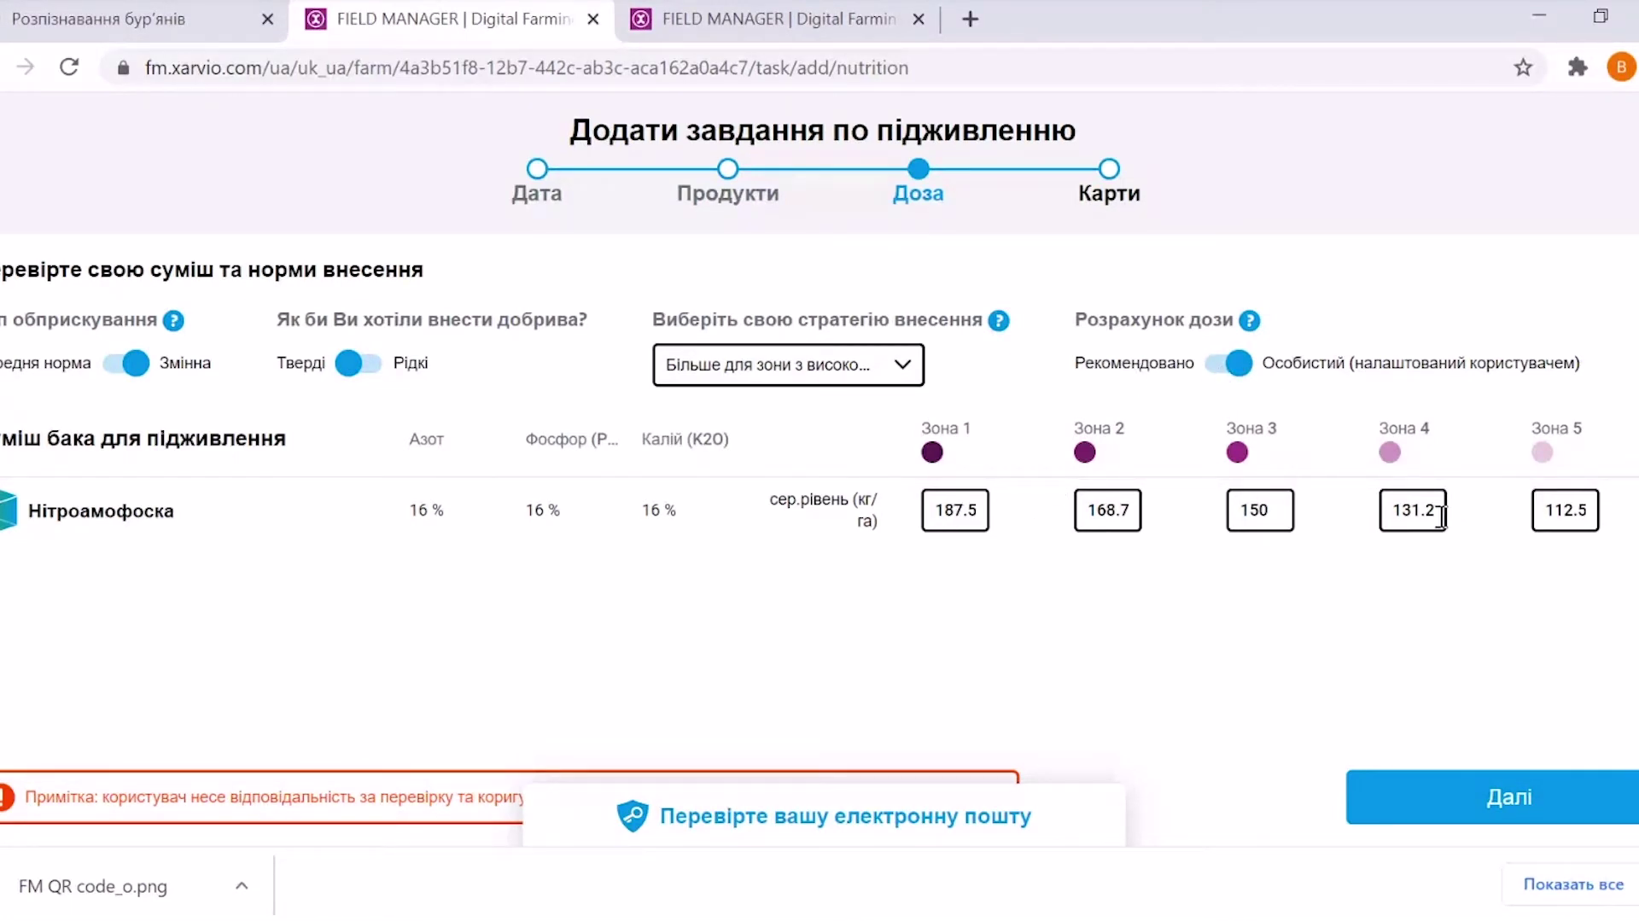
click(1218, 366)
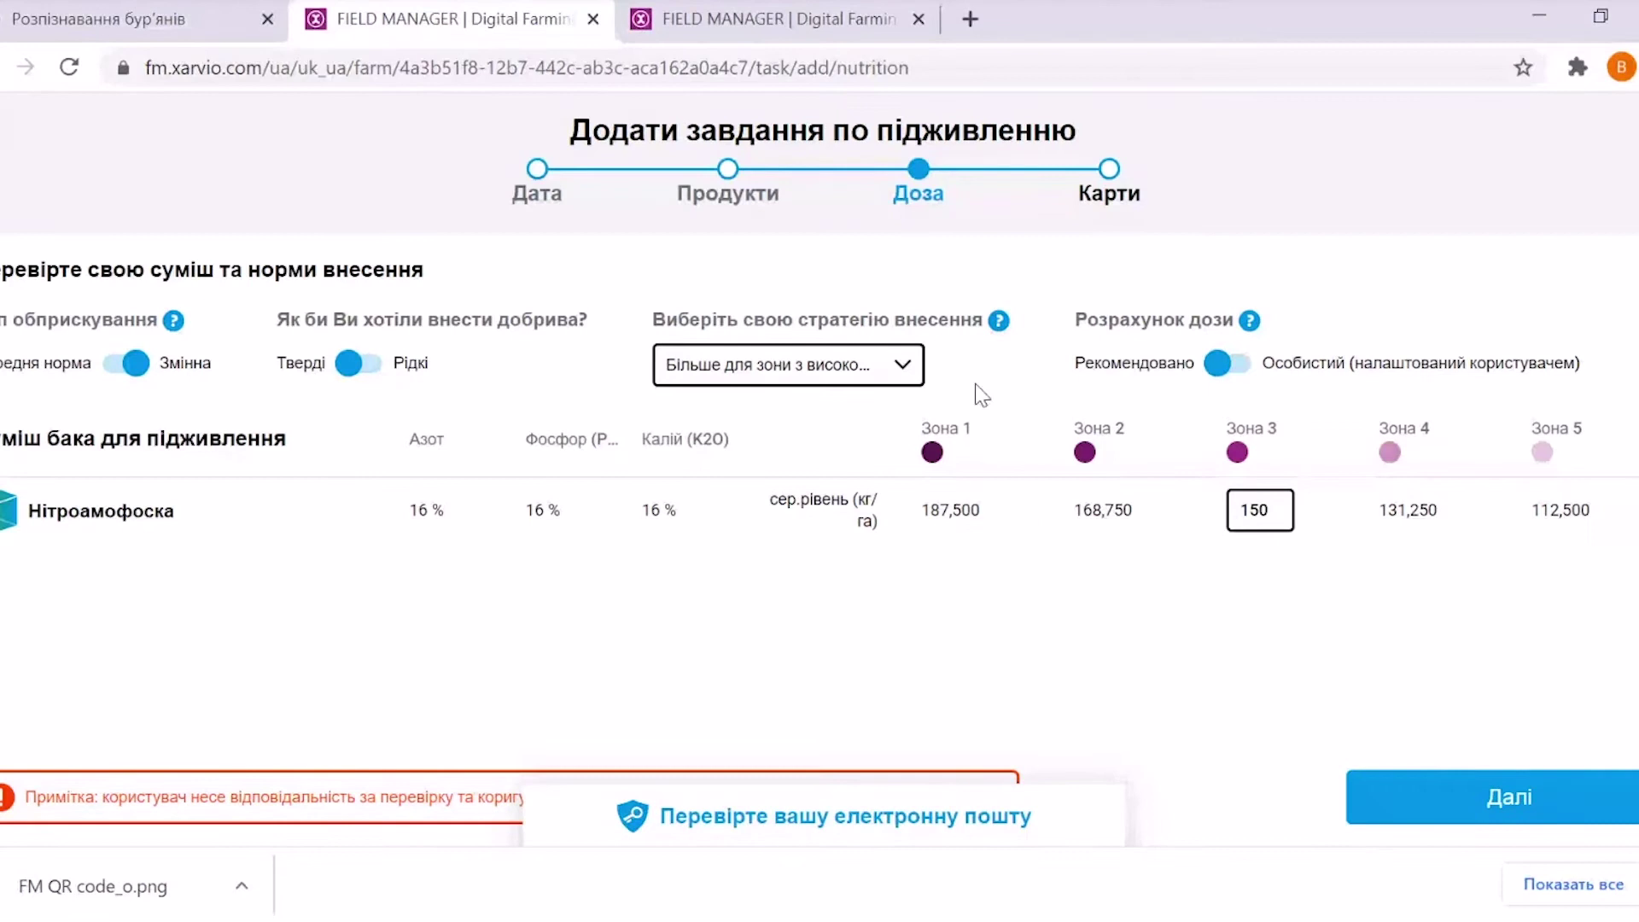
click(903, 368)
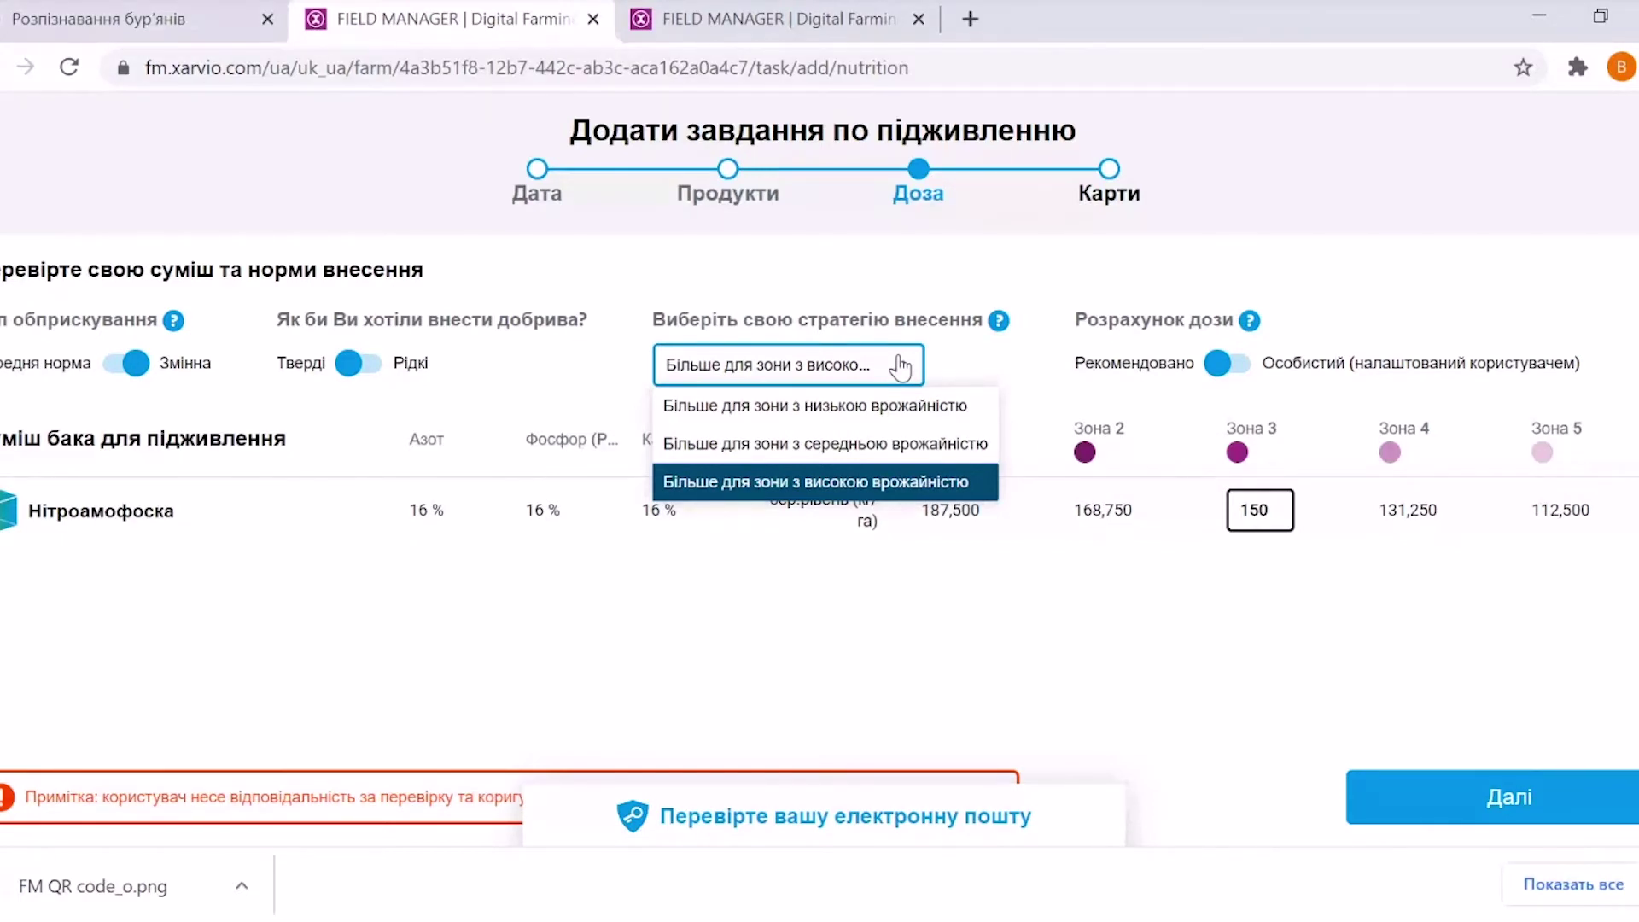
click(883, 618)
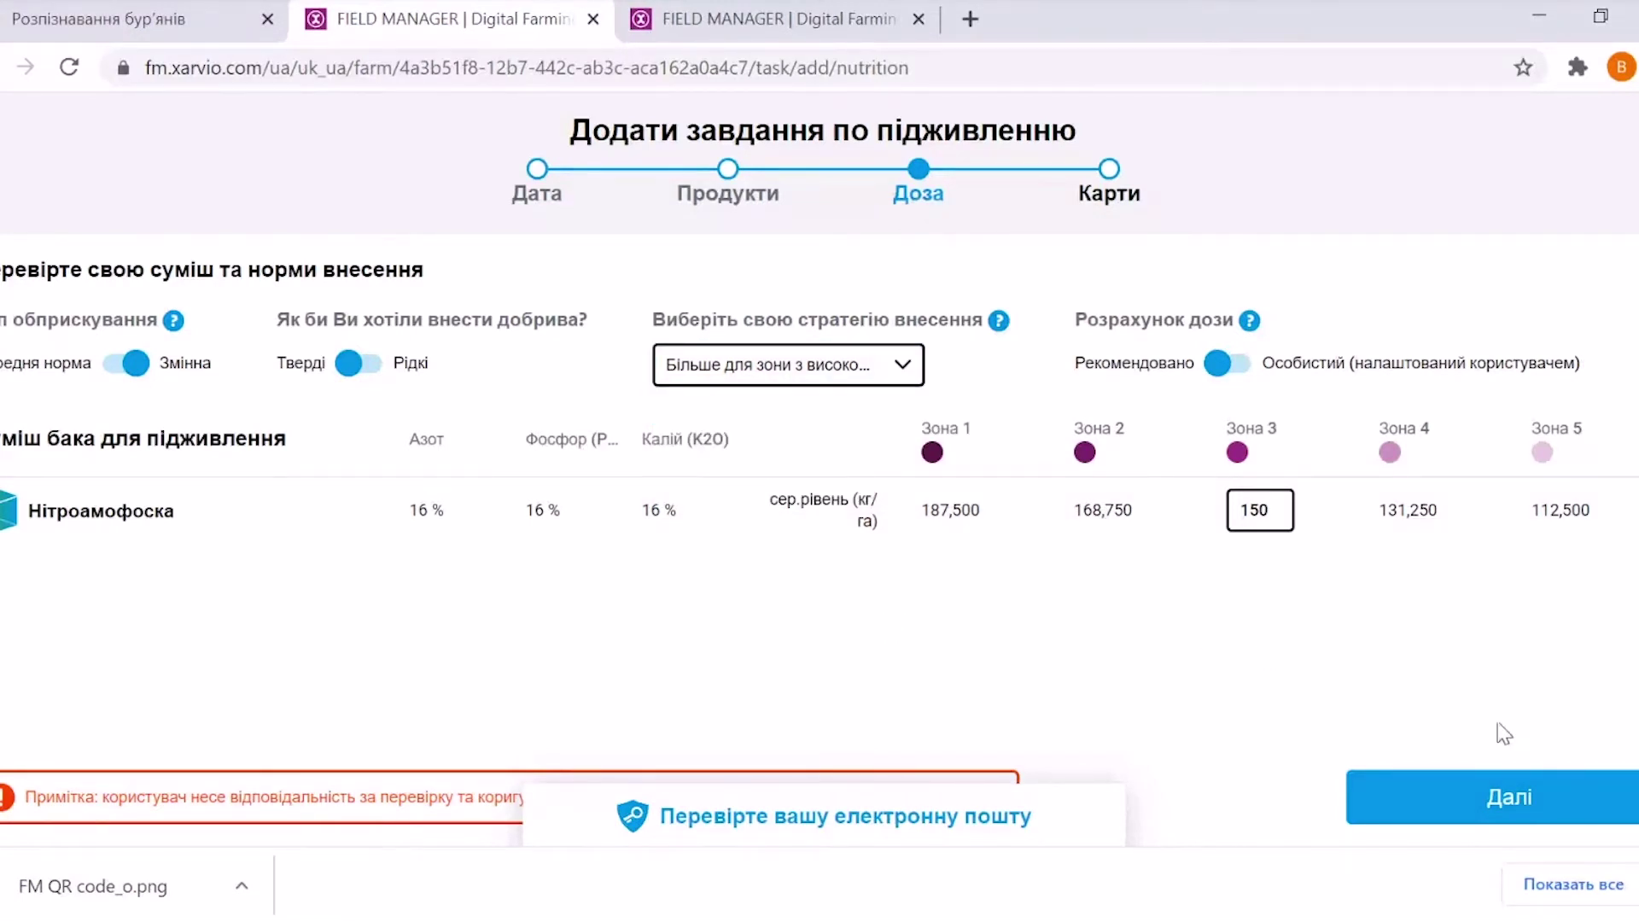
click(1475, 810)
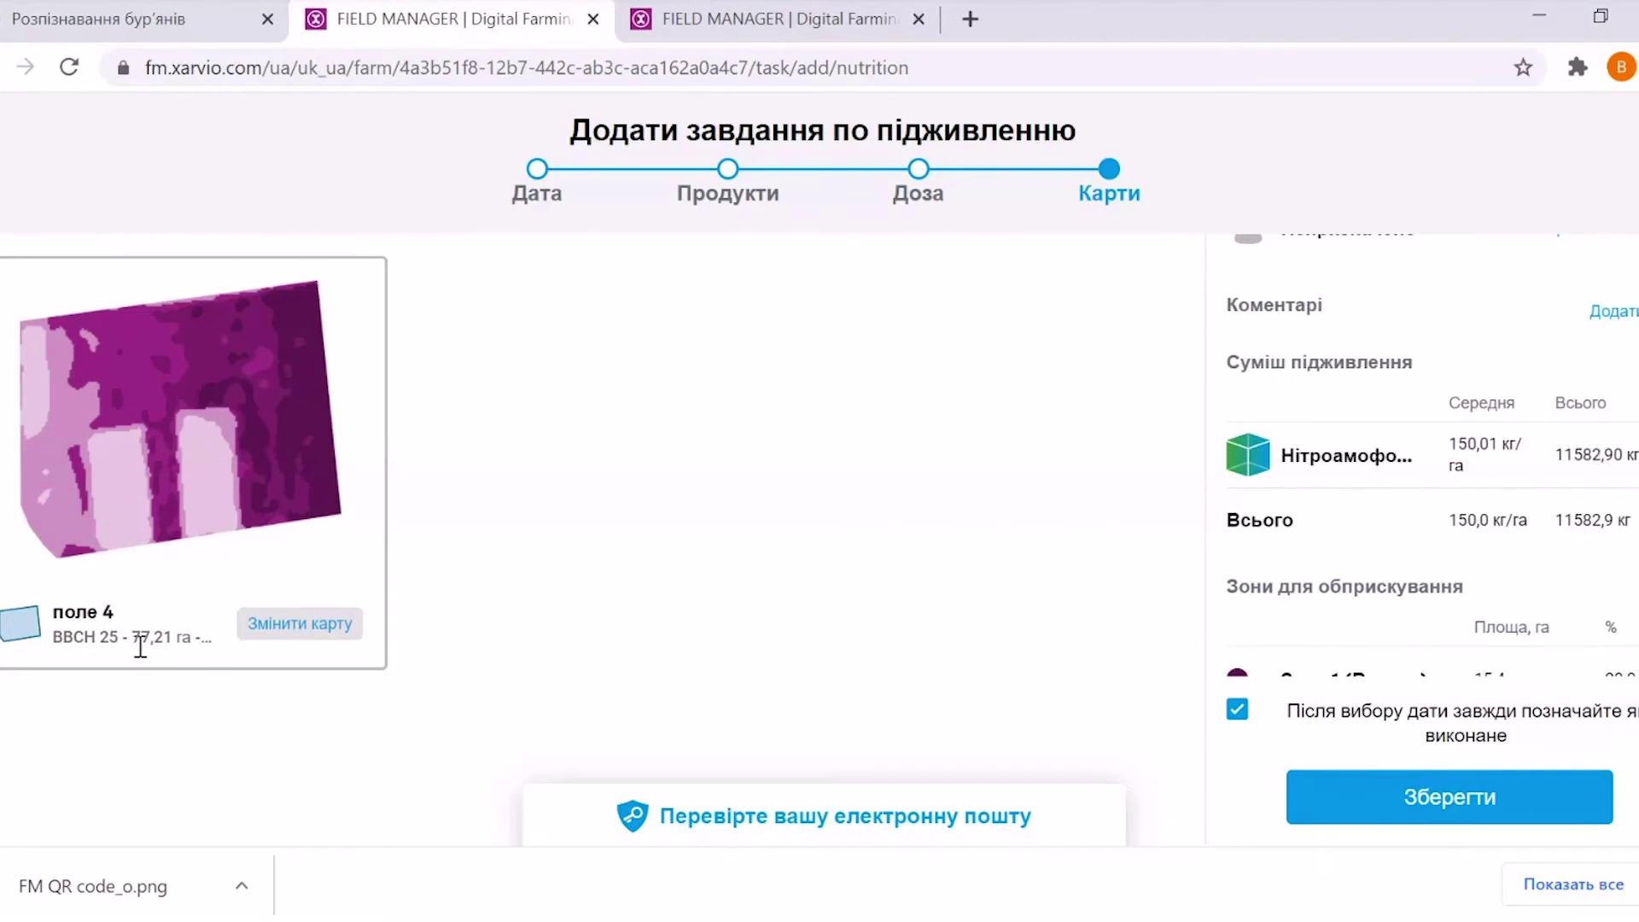
Review the поле 4 zone summary and open assignment for the unassigned 17.12.2020 task
scroll(1432, 456, down, 4)
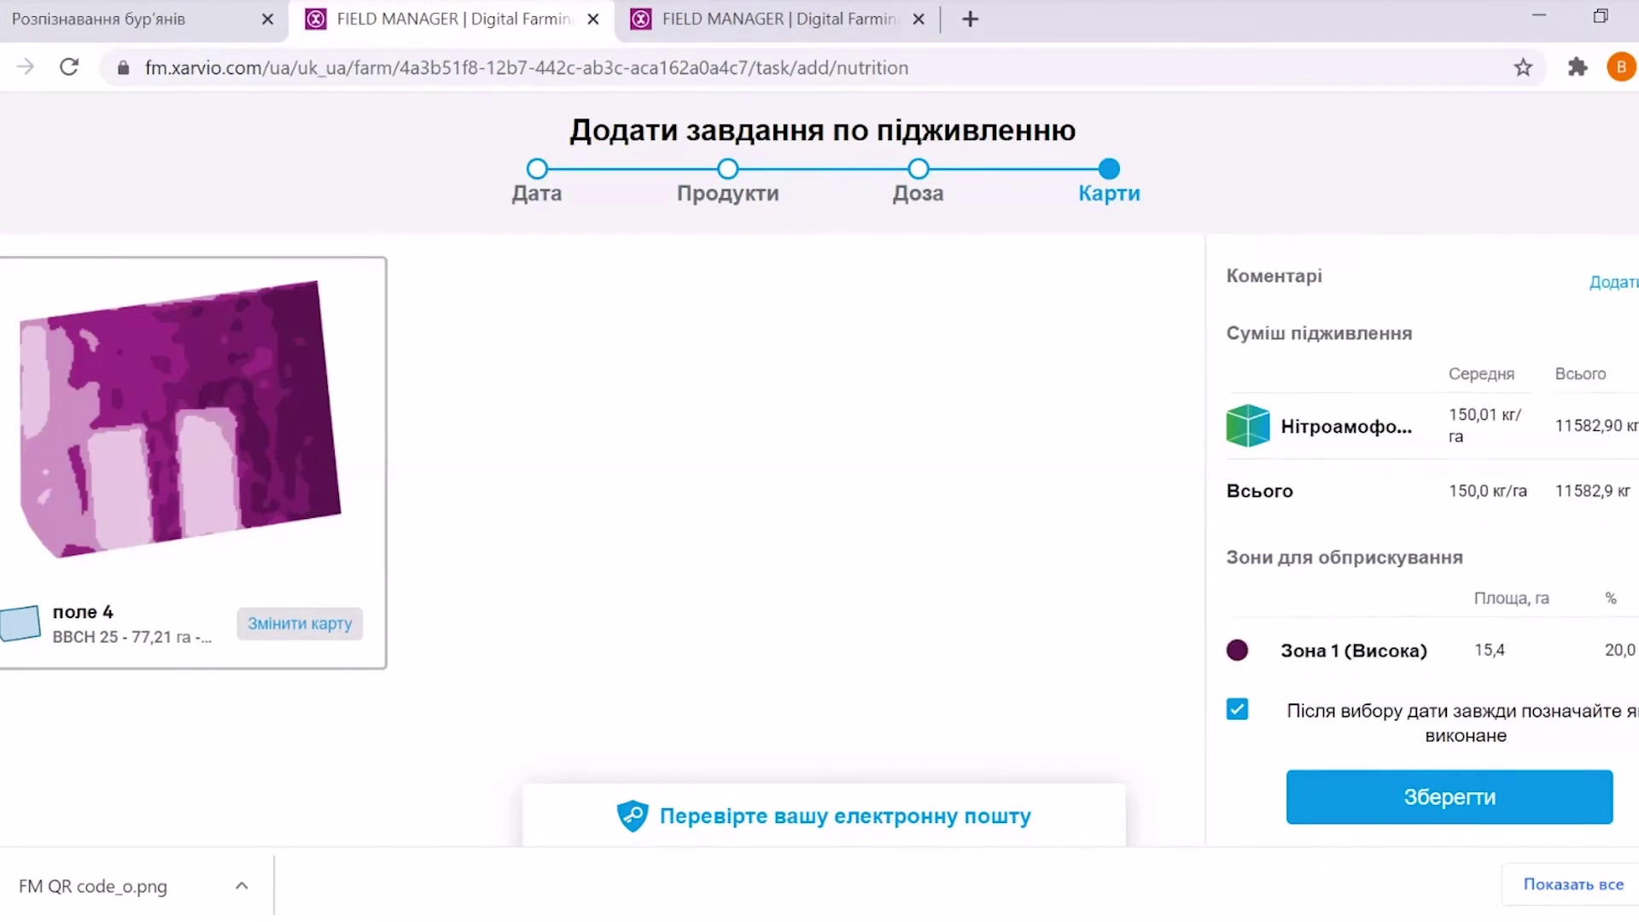
scroll(1432, 455, down, 1)
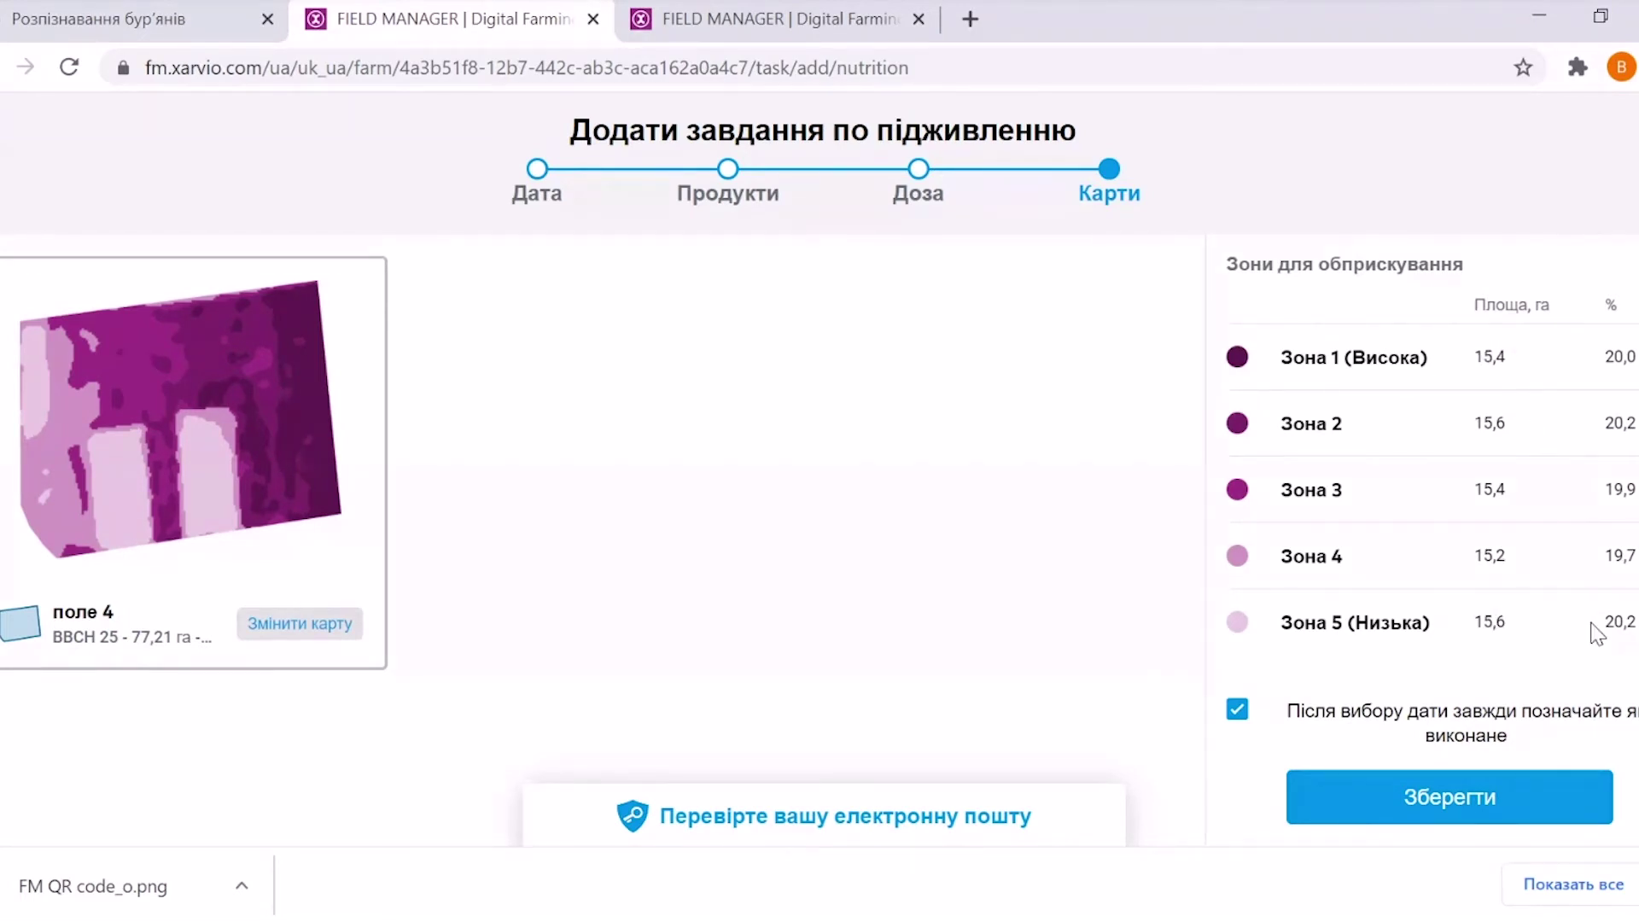
scroll(1432, 456, up, 1)
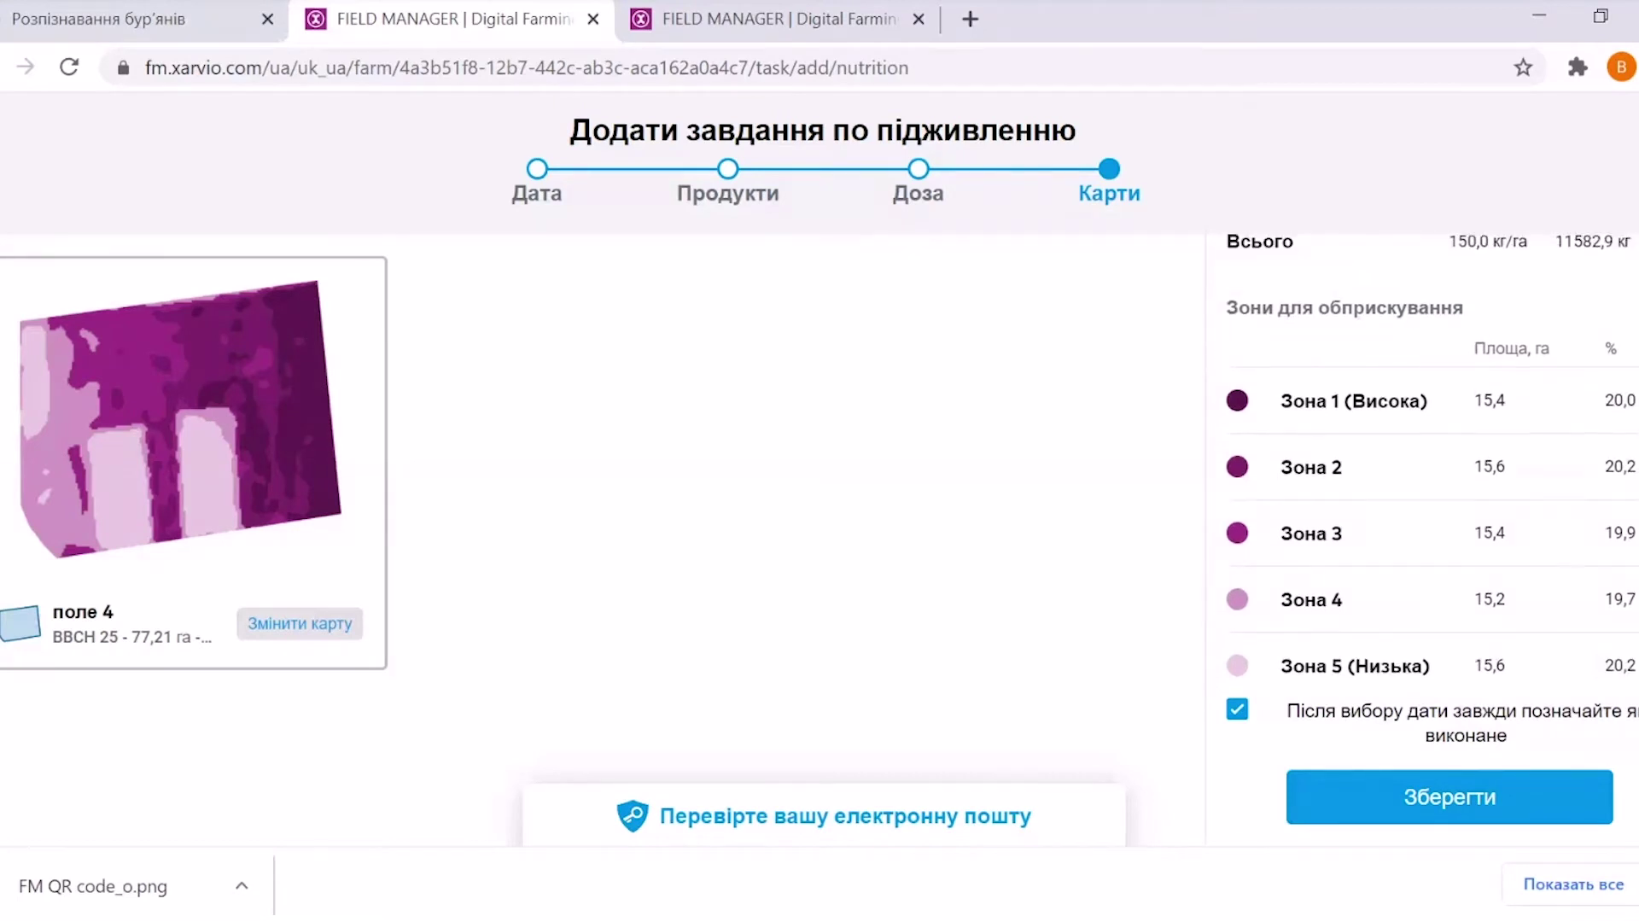
scroll(1432, 456, up, 5)
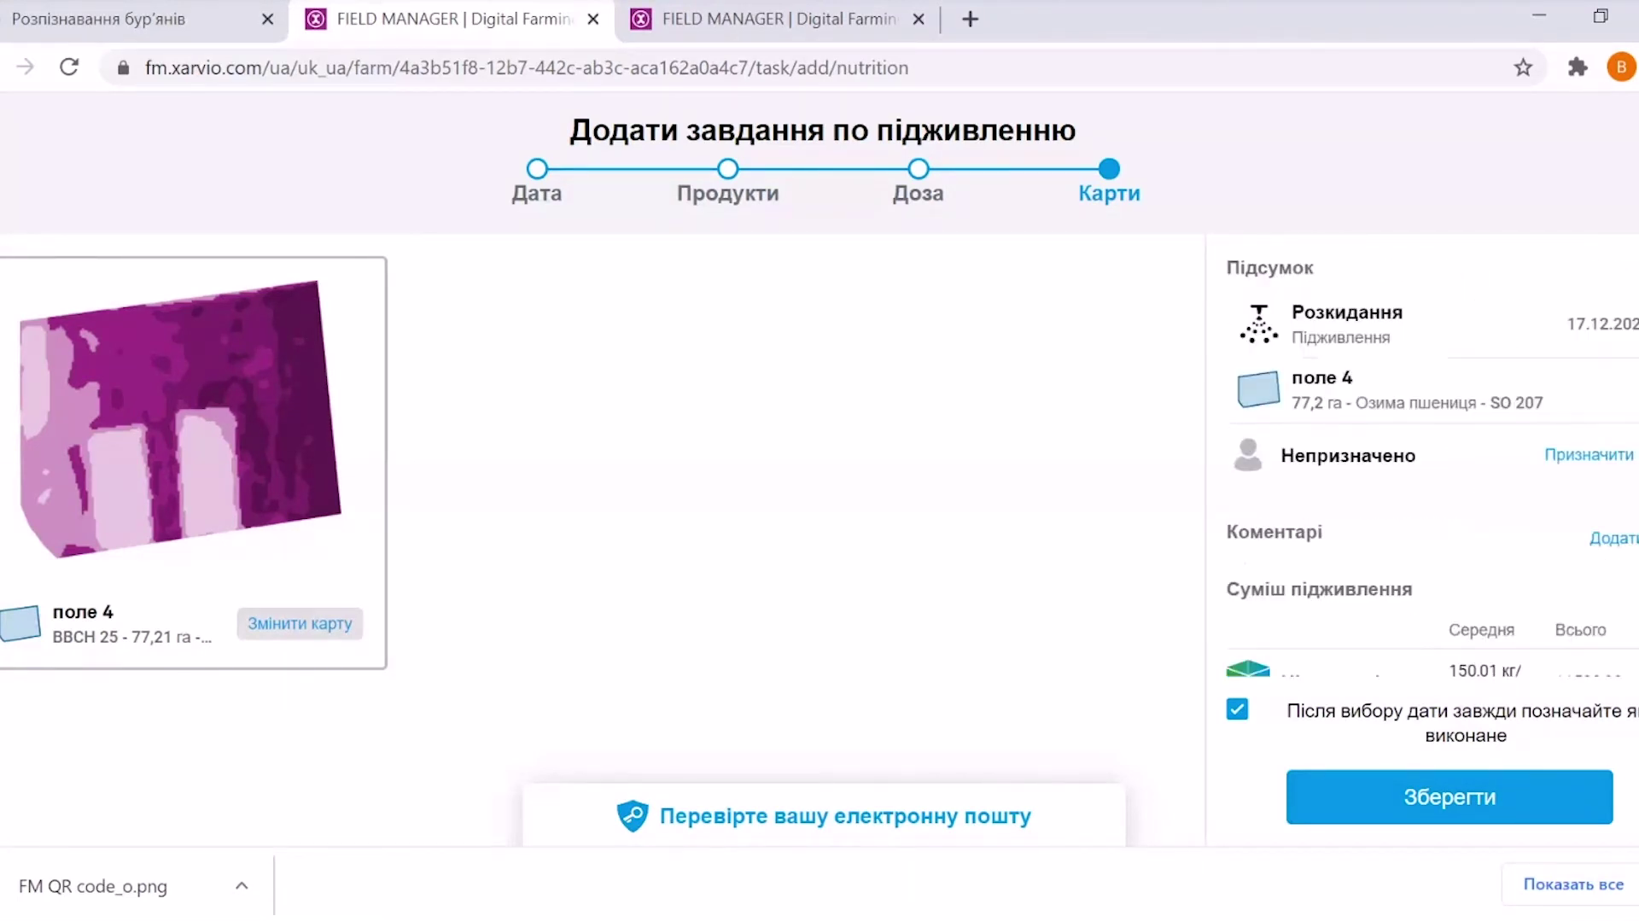
click(1587, 455)
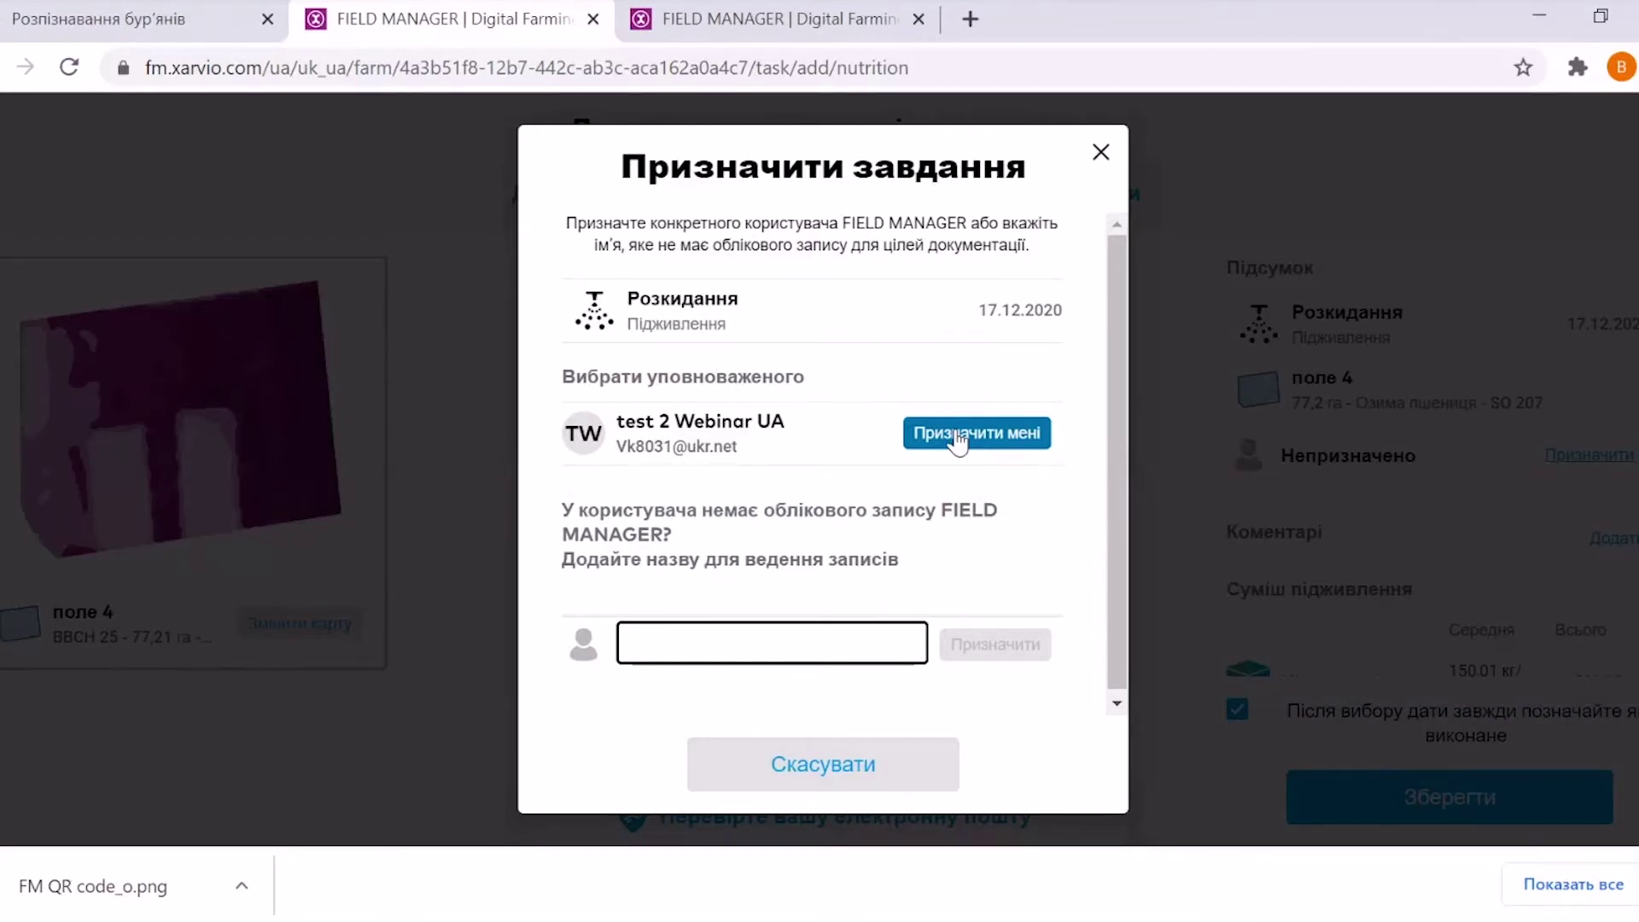
Assign the nutrition task to yourself, open a comment box, and save the task
click(674, 645)
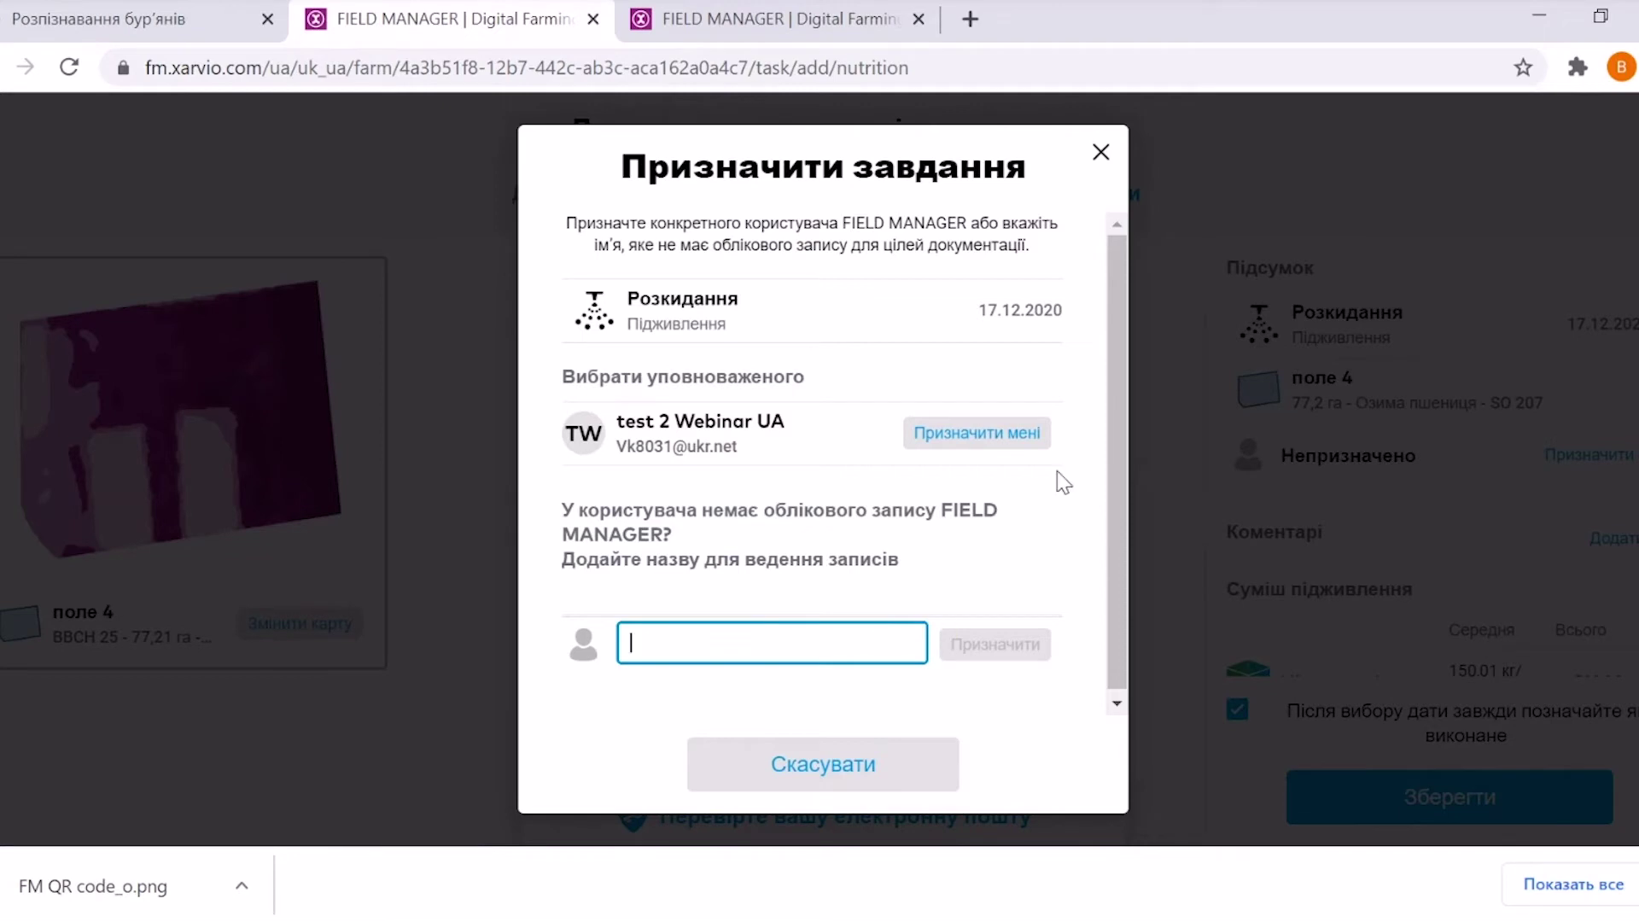
click(963, 437)
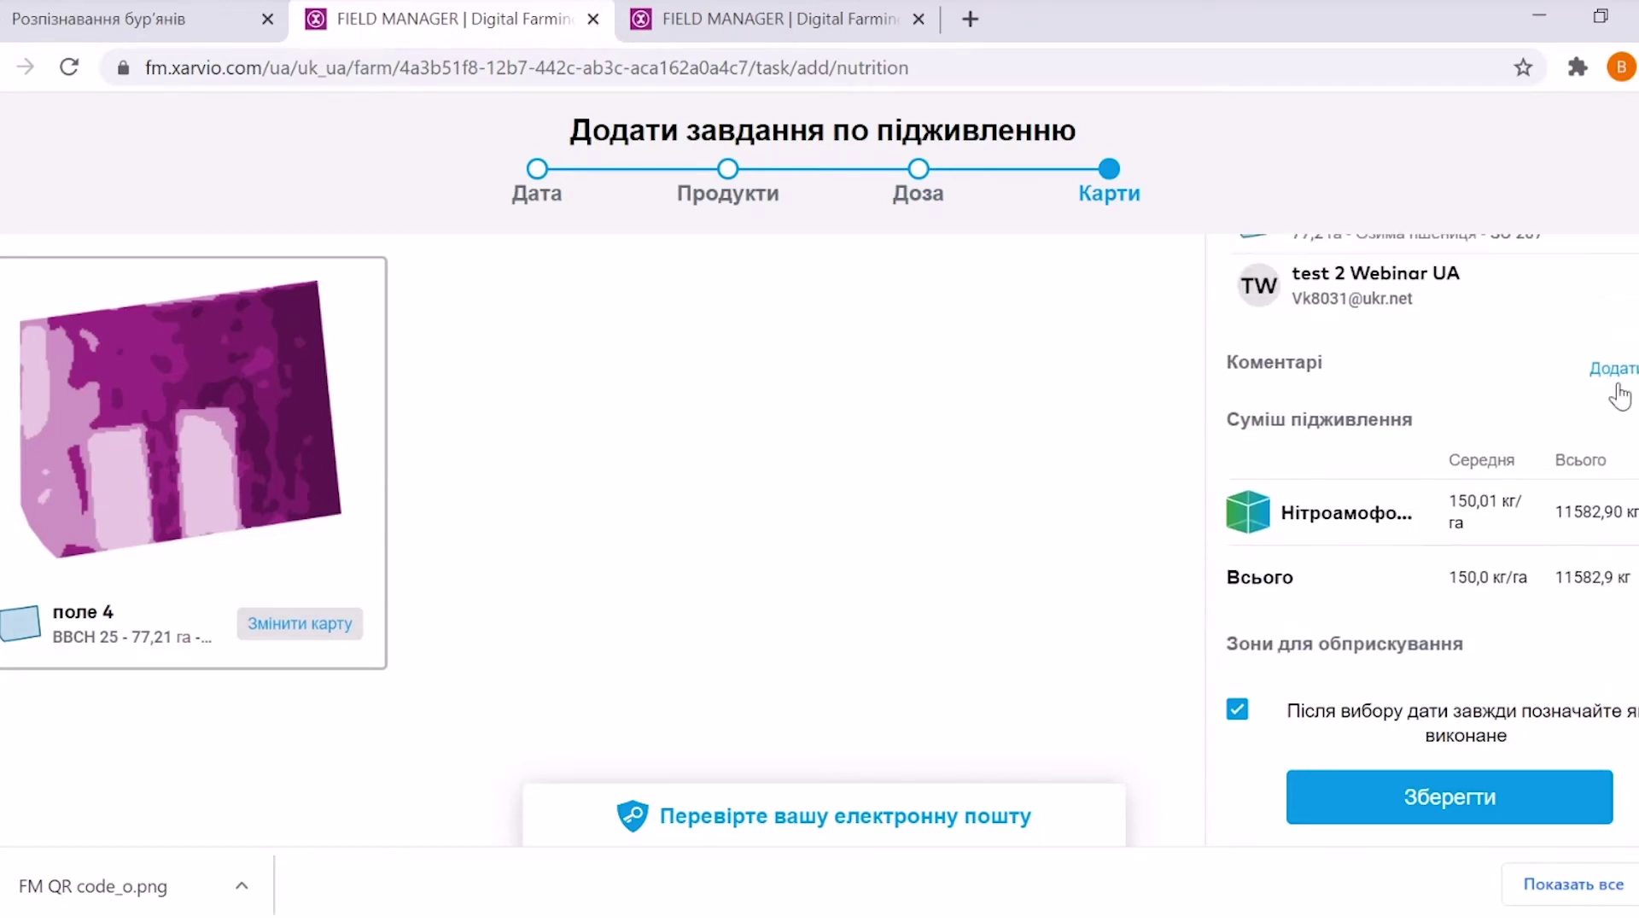
click(1613, 375)
click(1332, 437)
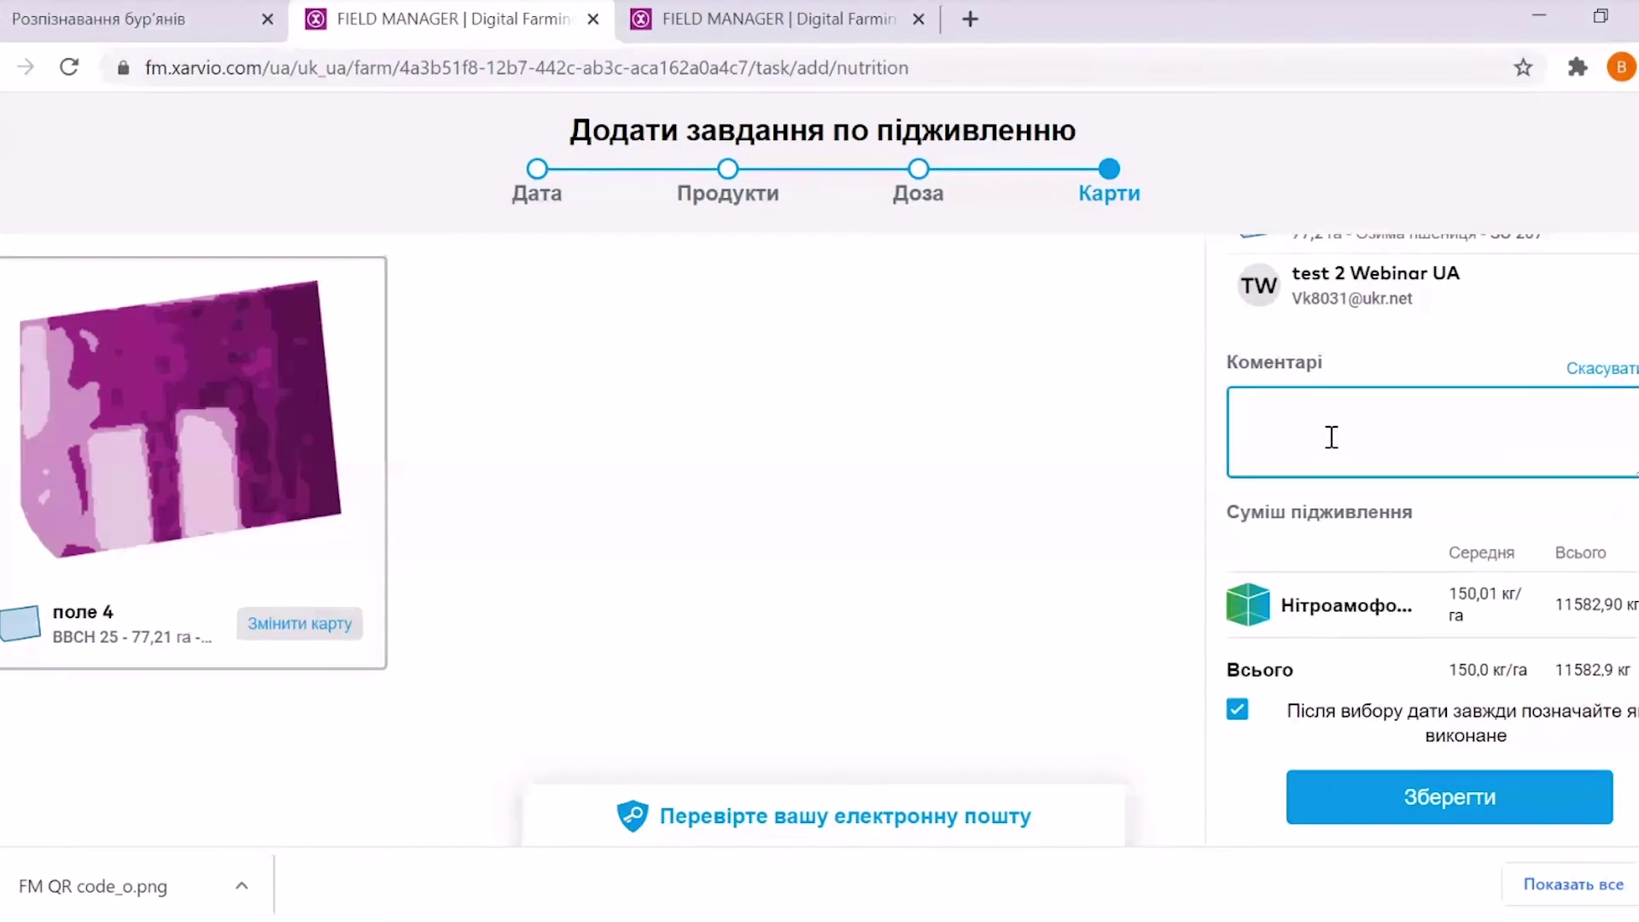
click(1442, 800)
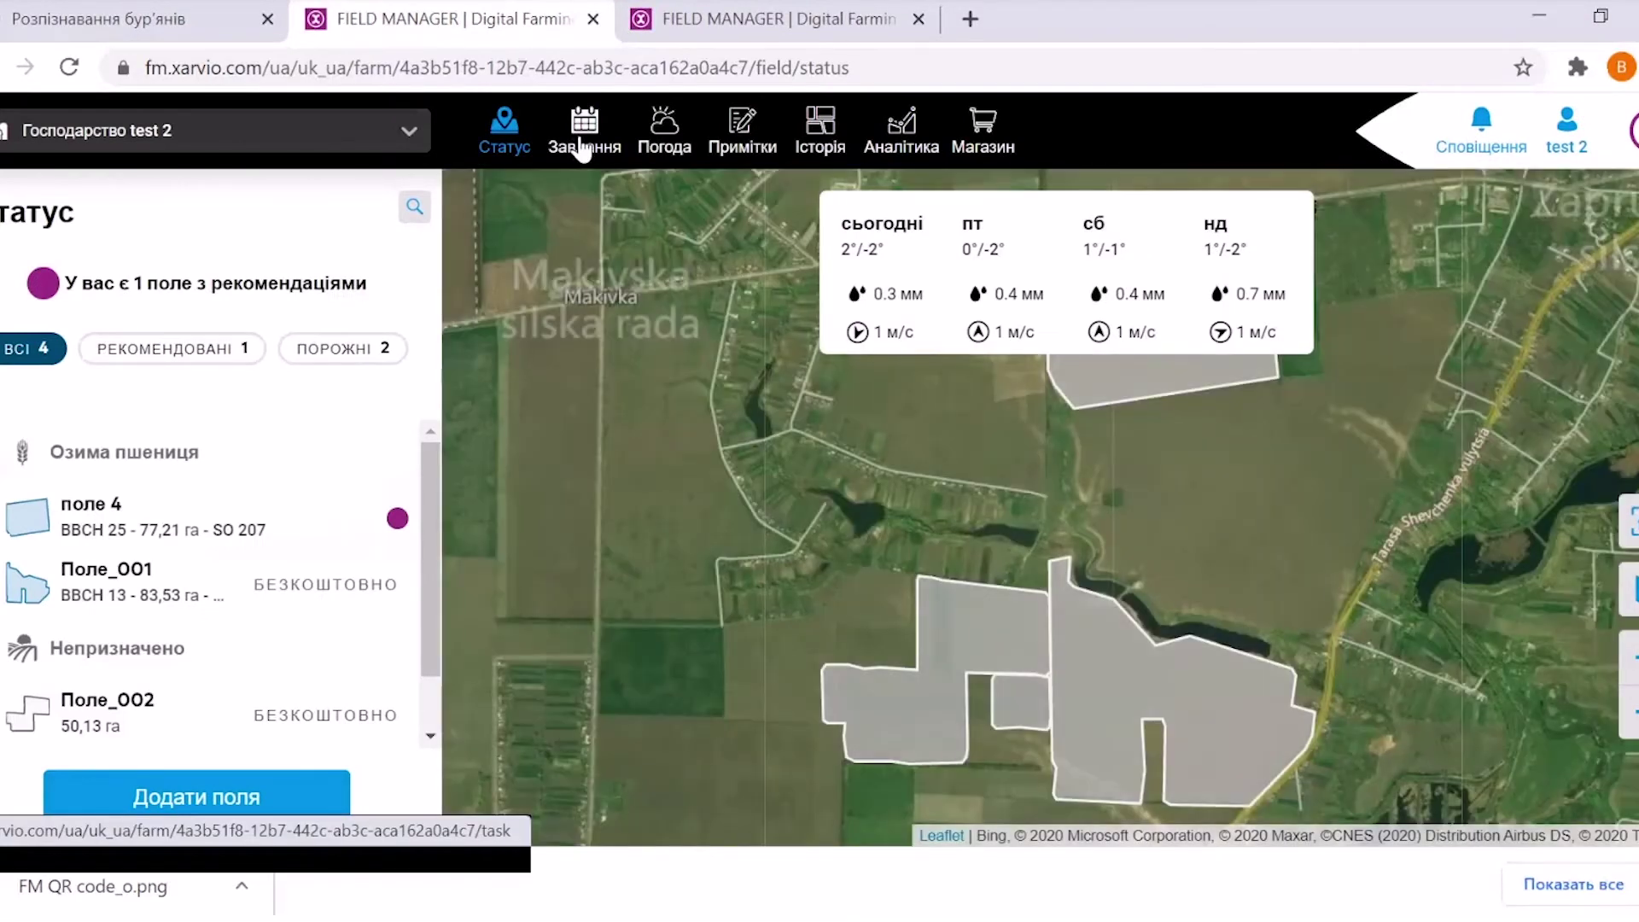
Open the Розкидання task from Завдання and show its export options (John Deere, Agrirouter, .shp, .ISOxml)
click(576, 158)
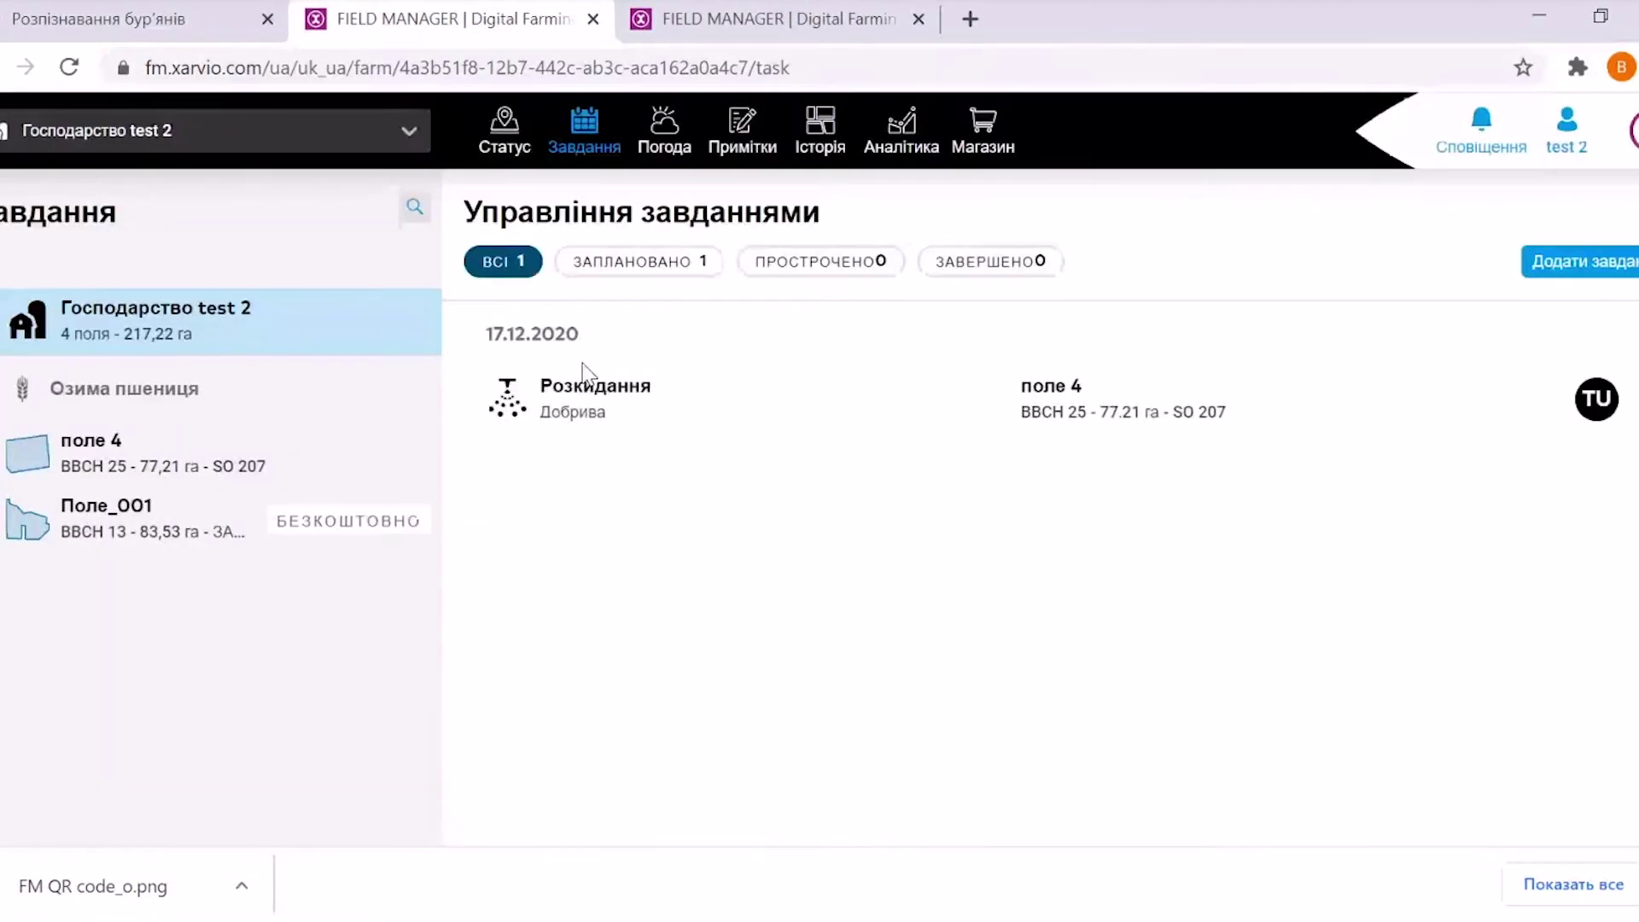
click(576, 401)
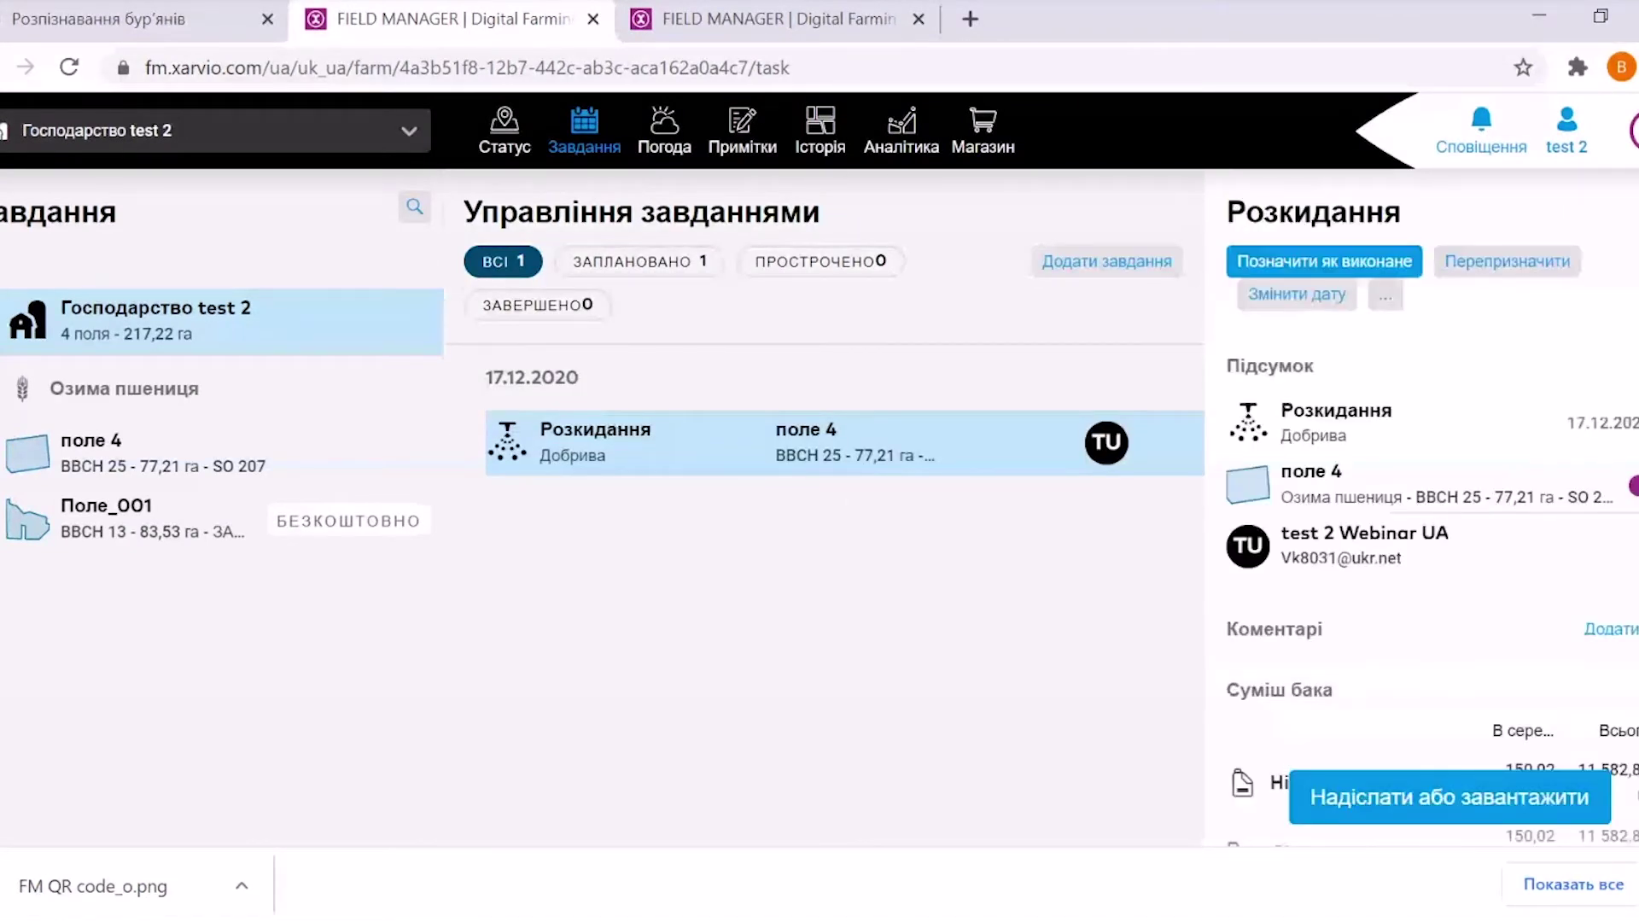
scroll(1421, 555, down, 5)
scroll(1422, 555, up, 5)
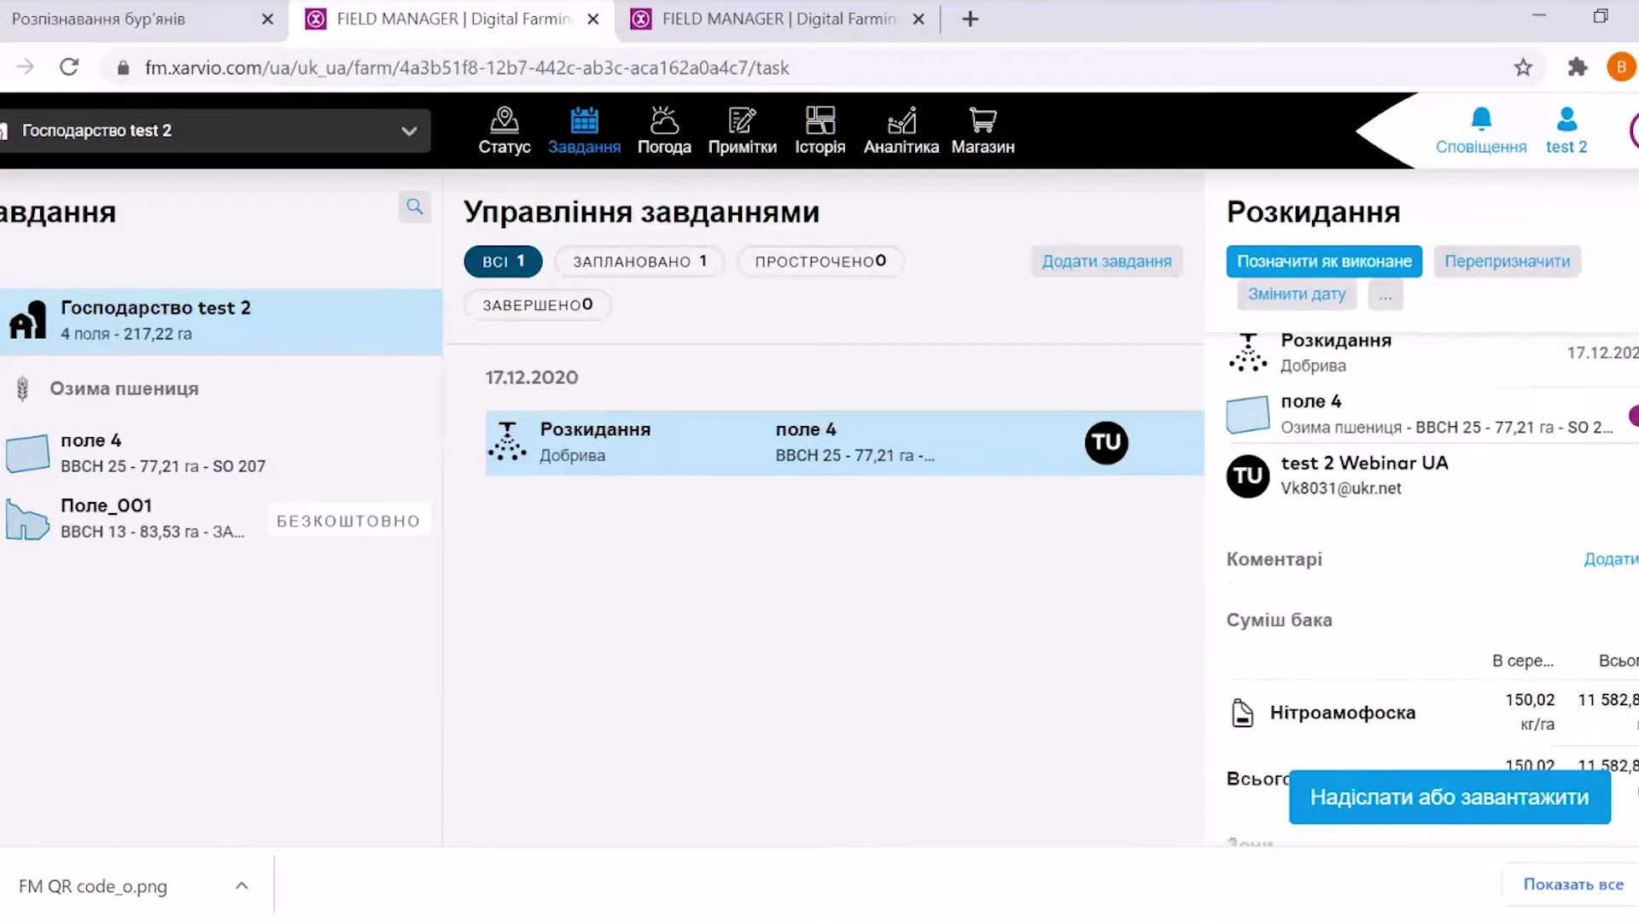
scroll(1422, 555, up, 1)
scroll(1422, 555, down, 3)
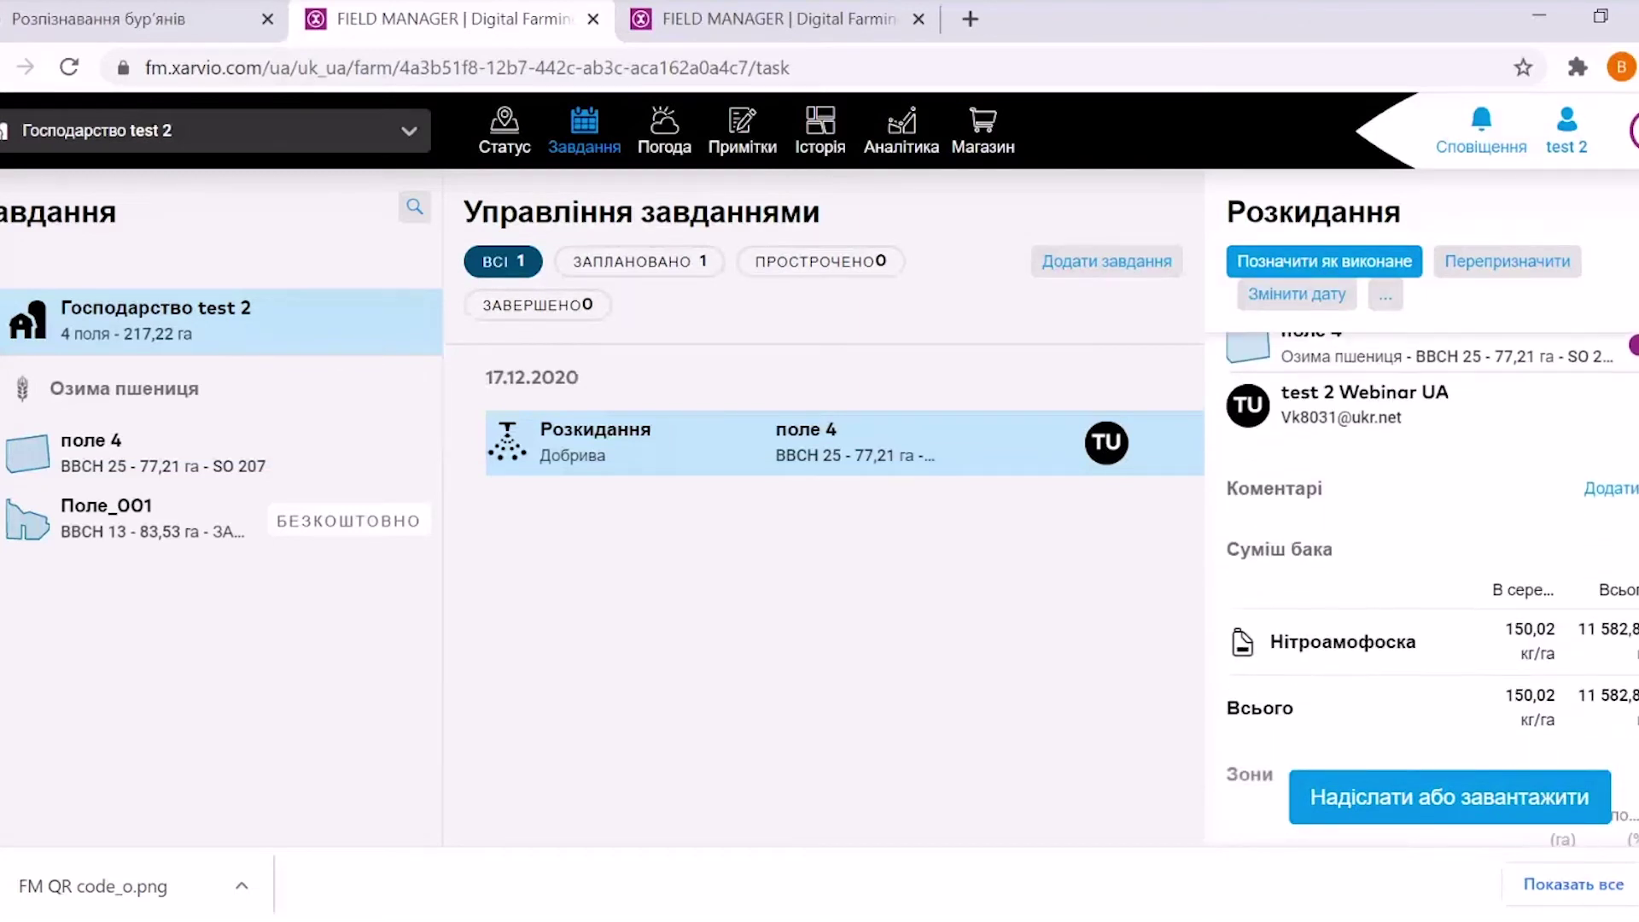
scroll(1421, 555, down, 4)
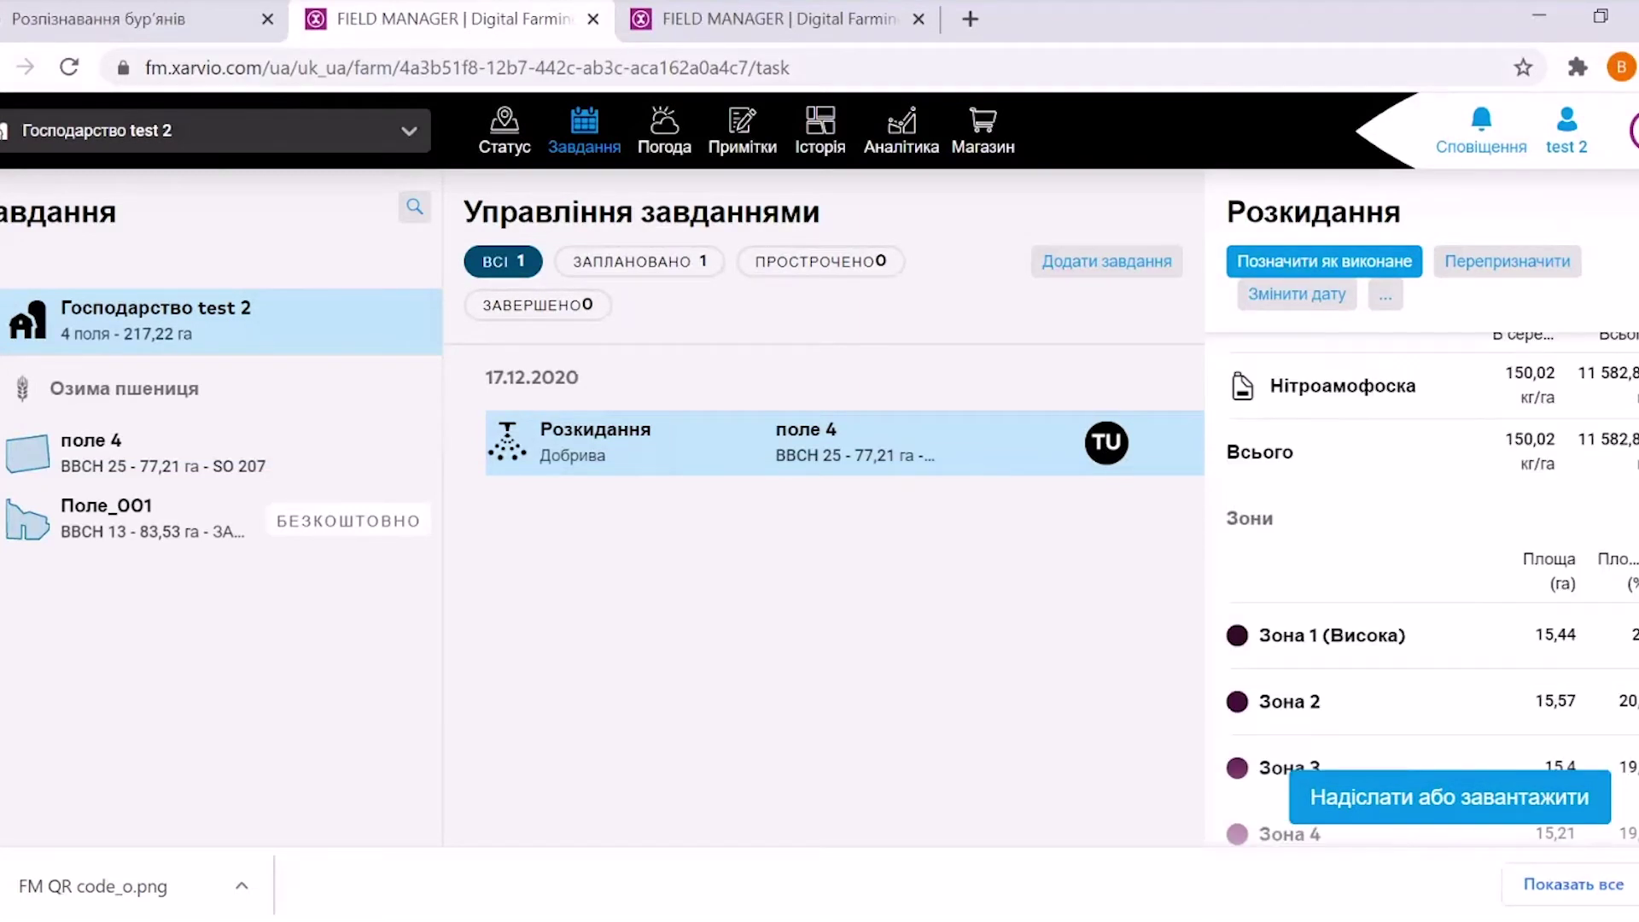
scroll(1421, 555, up, 6)
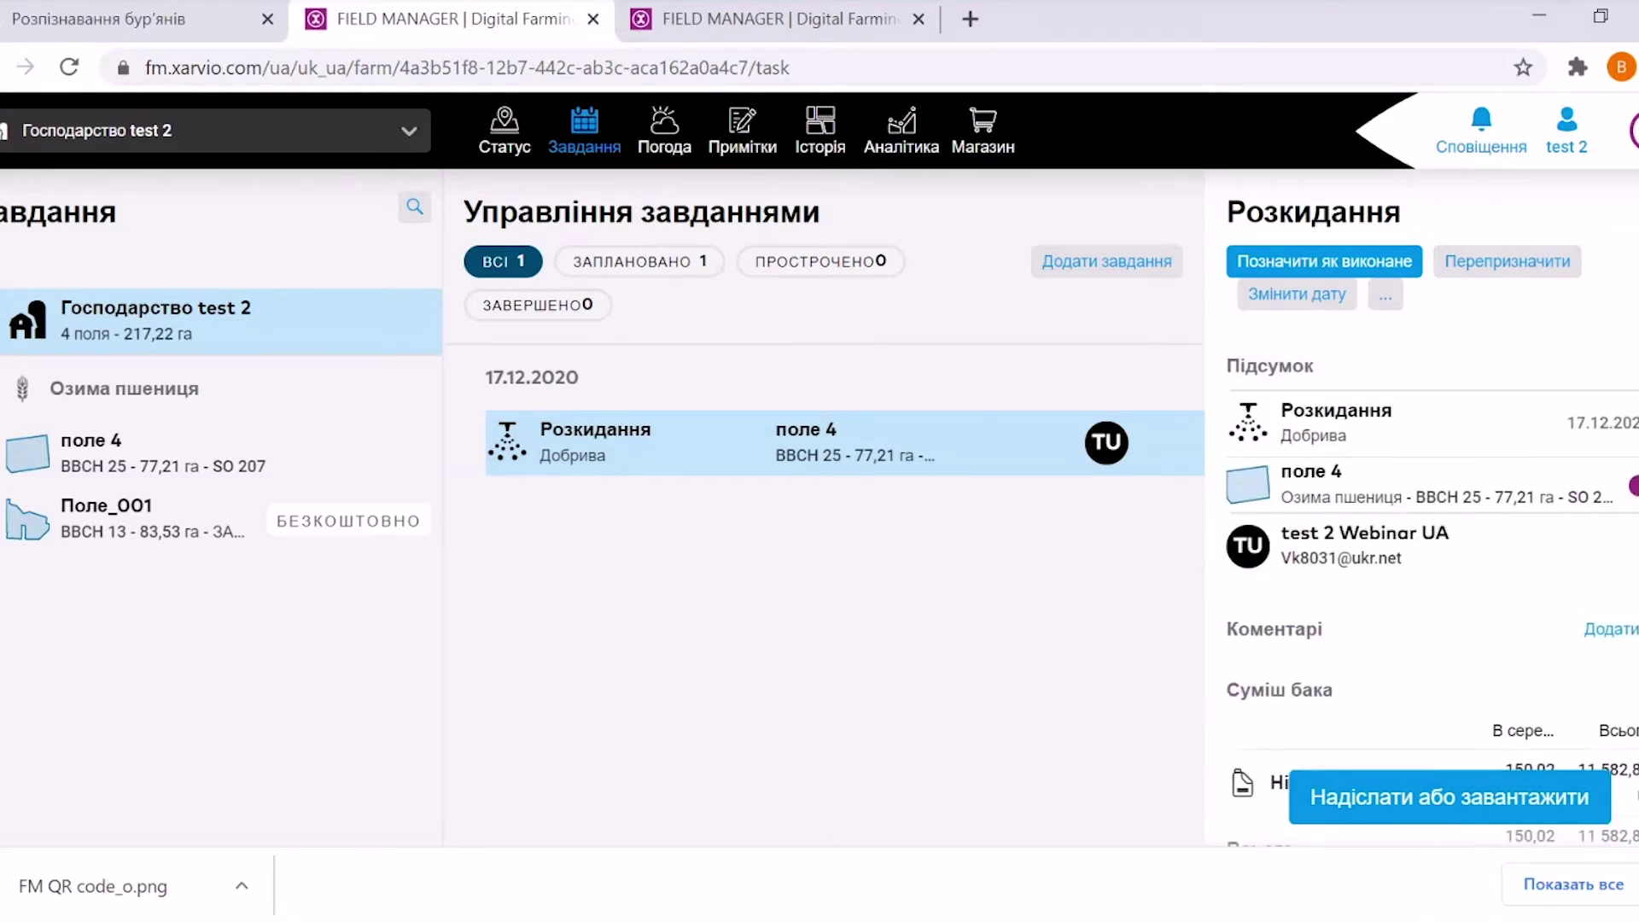
scroll(1422, 555, down, 10)
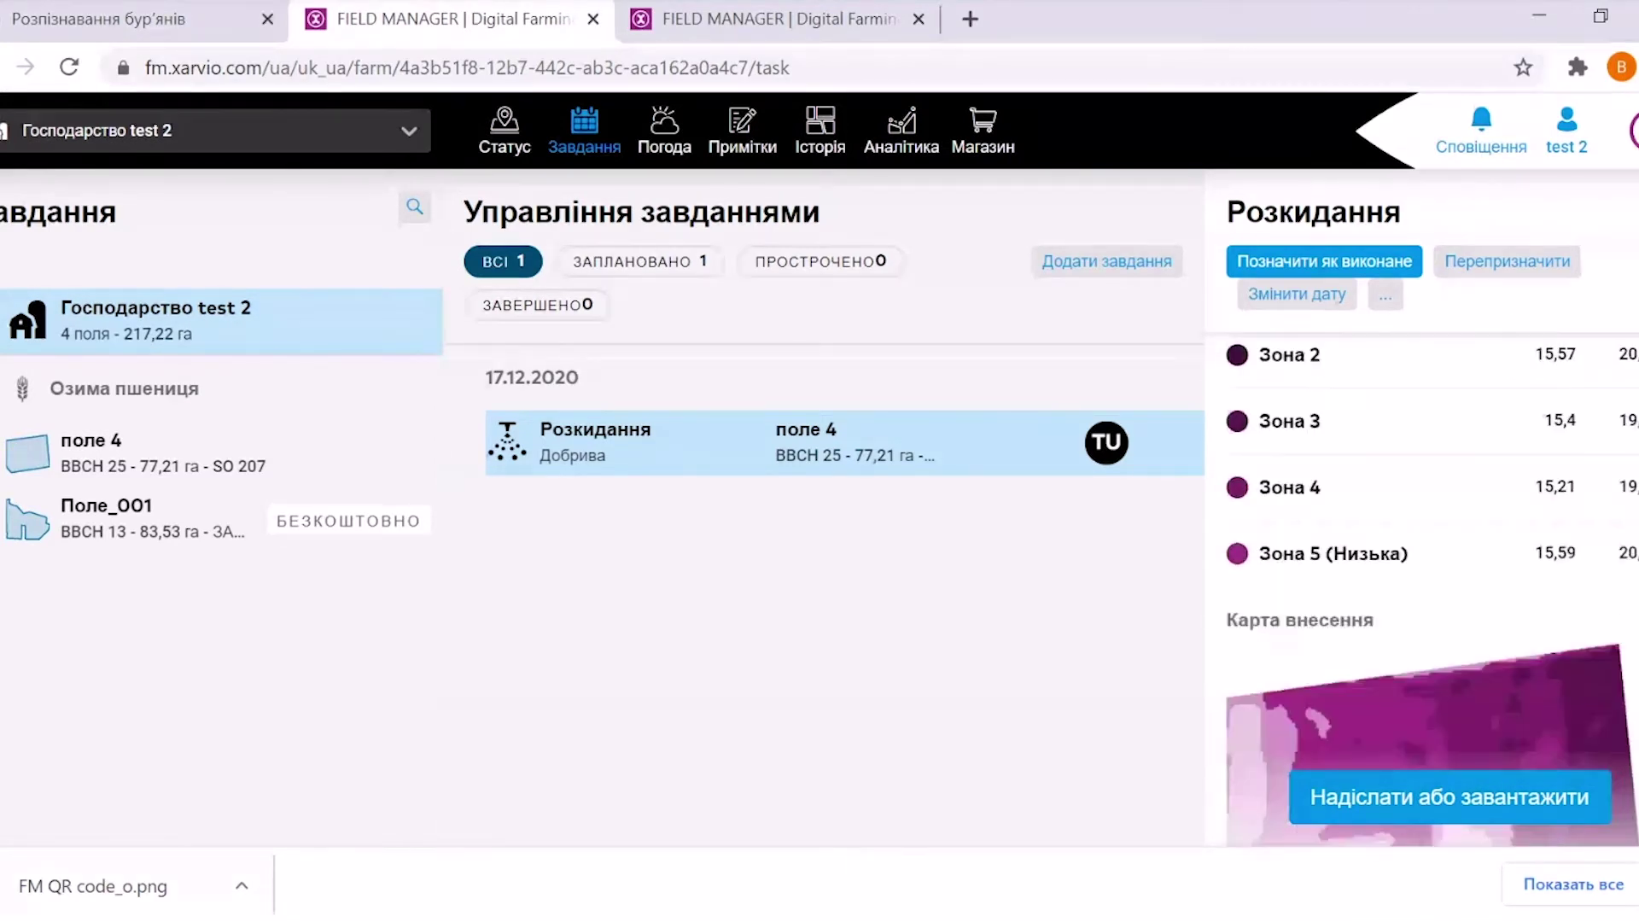
scroll(1421, 597, down, 3)
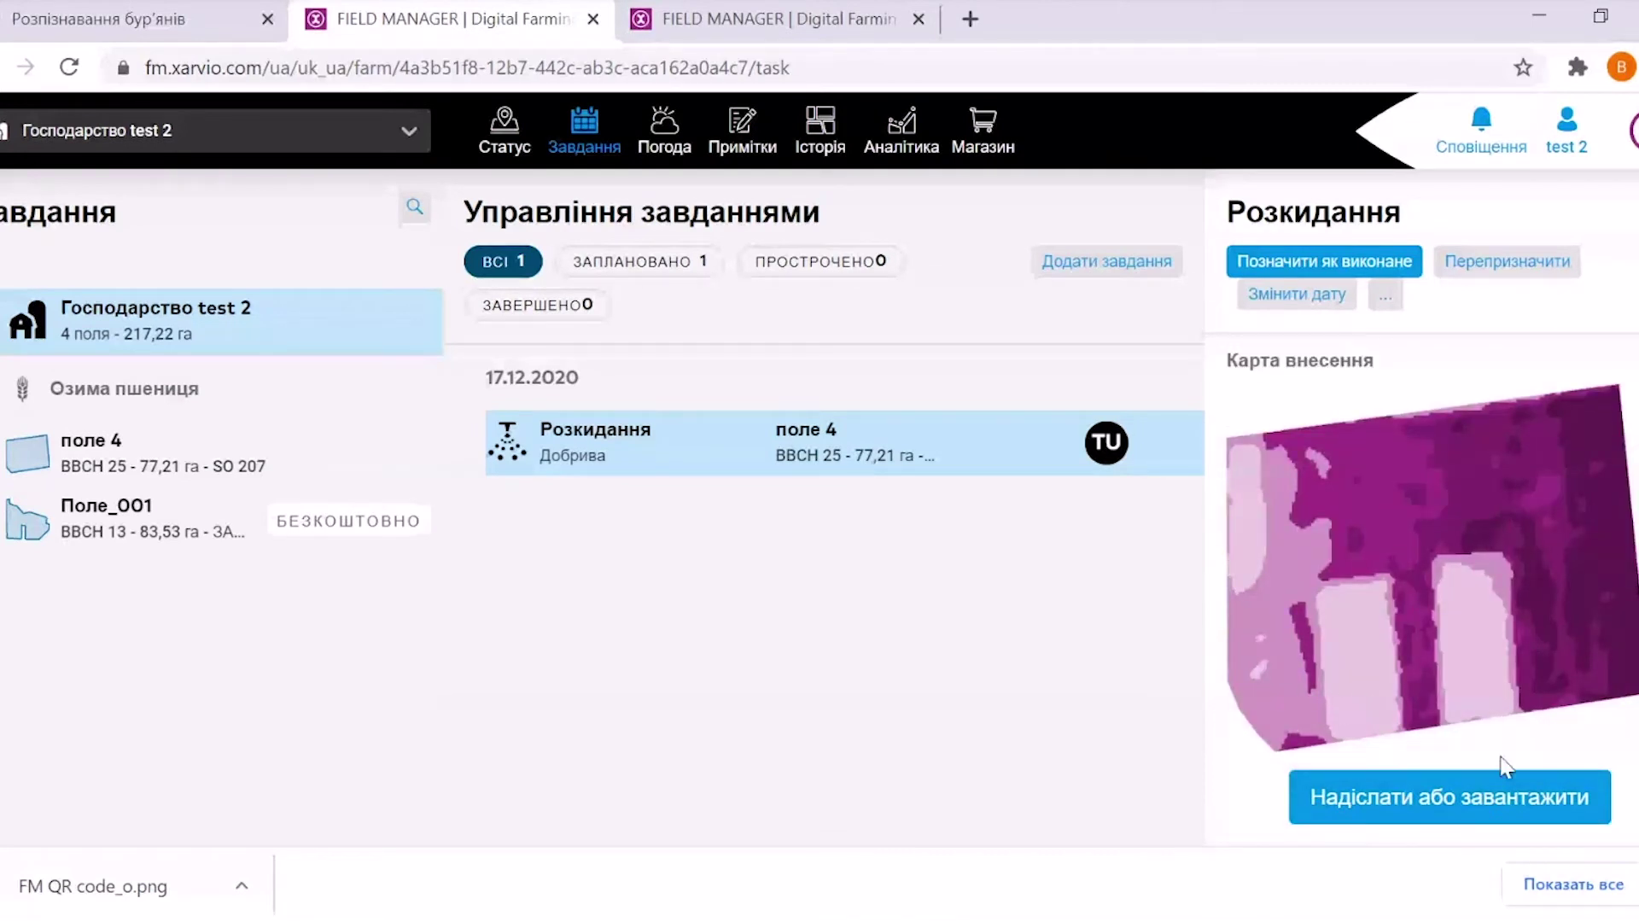
click(1426, 807)
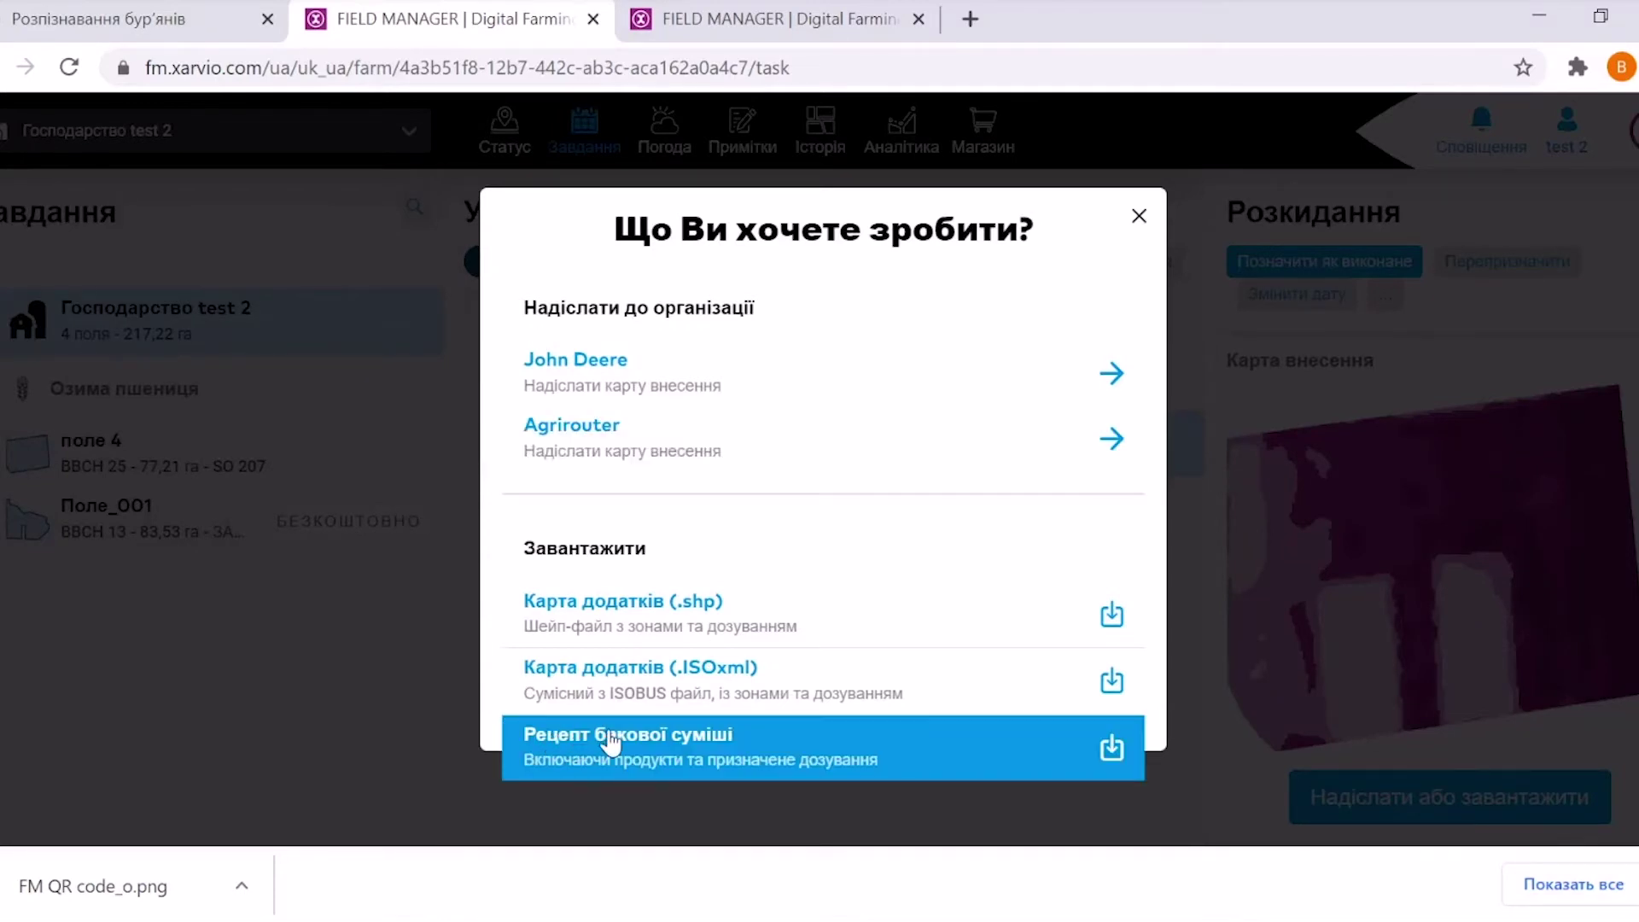
Close the Що Ви хочете зробити? dialog and review the Розкидання task's zones 3–5
click(1137, 218)
scroll(1421, 555, down, 10)
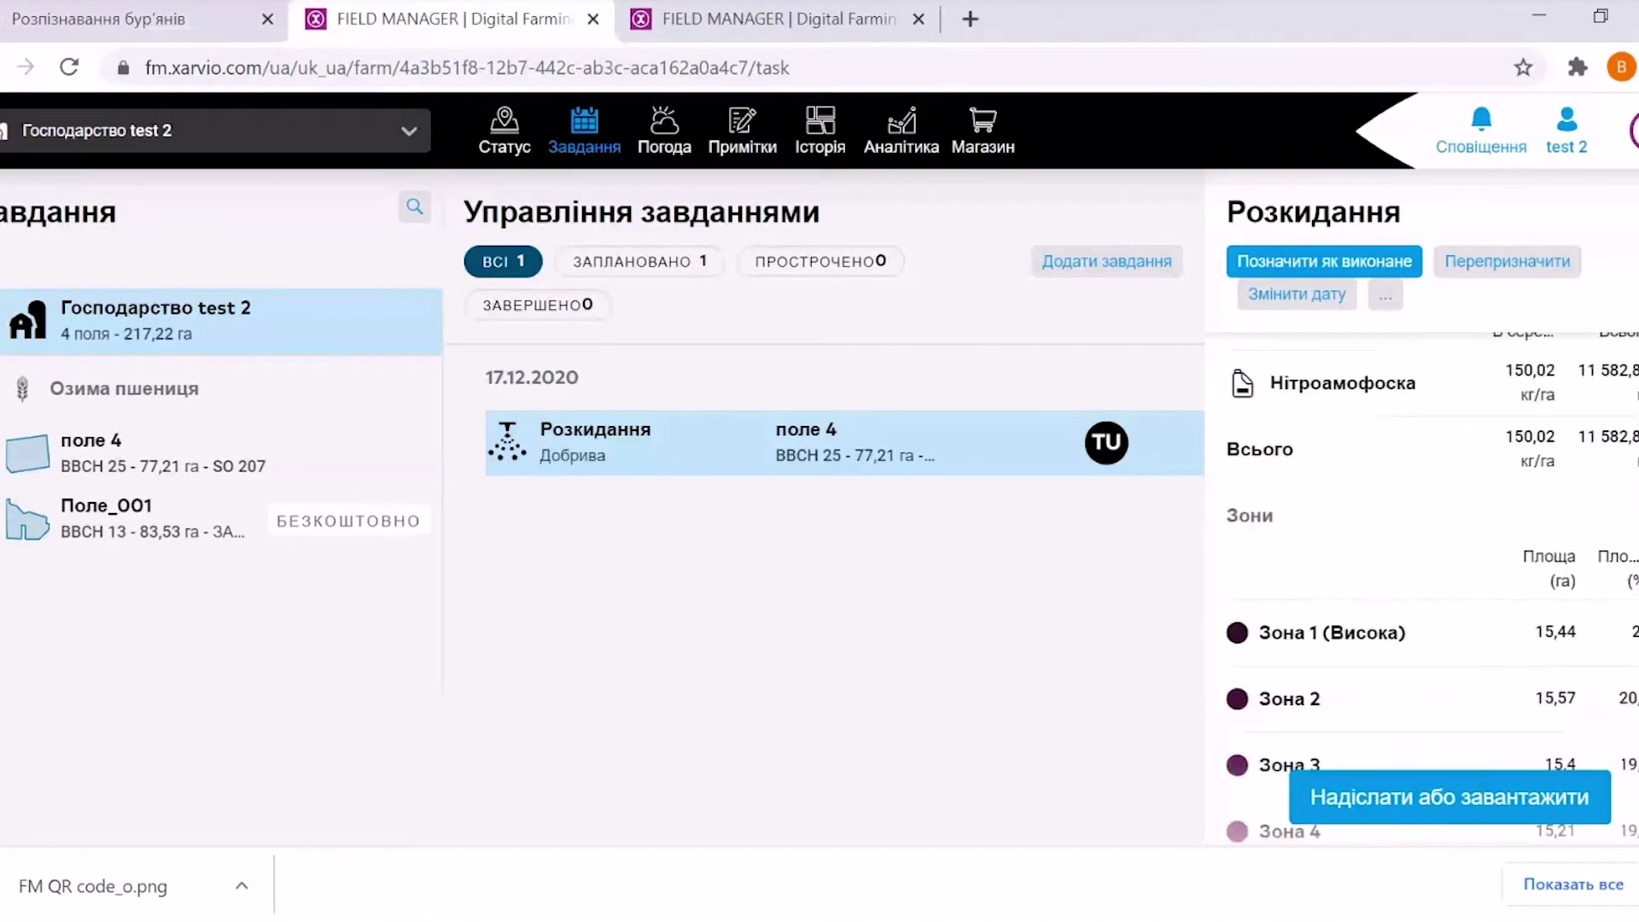
scroll(1421, 555, up, 5)
scroll(1421, 555, down, 5)
scroll(1422, 555, down, 2)
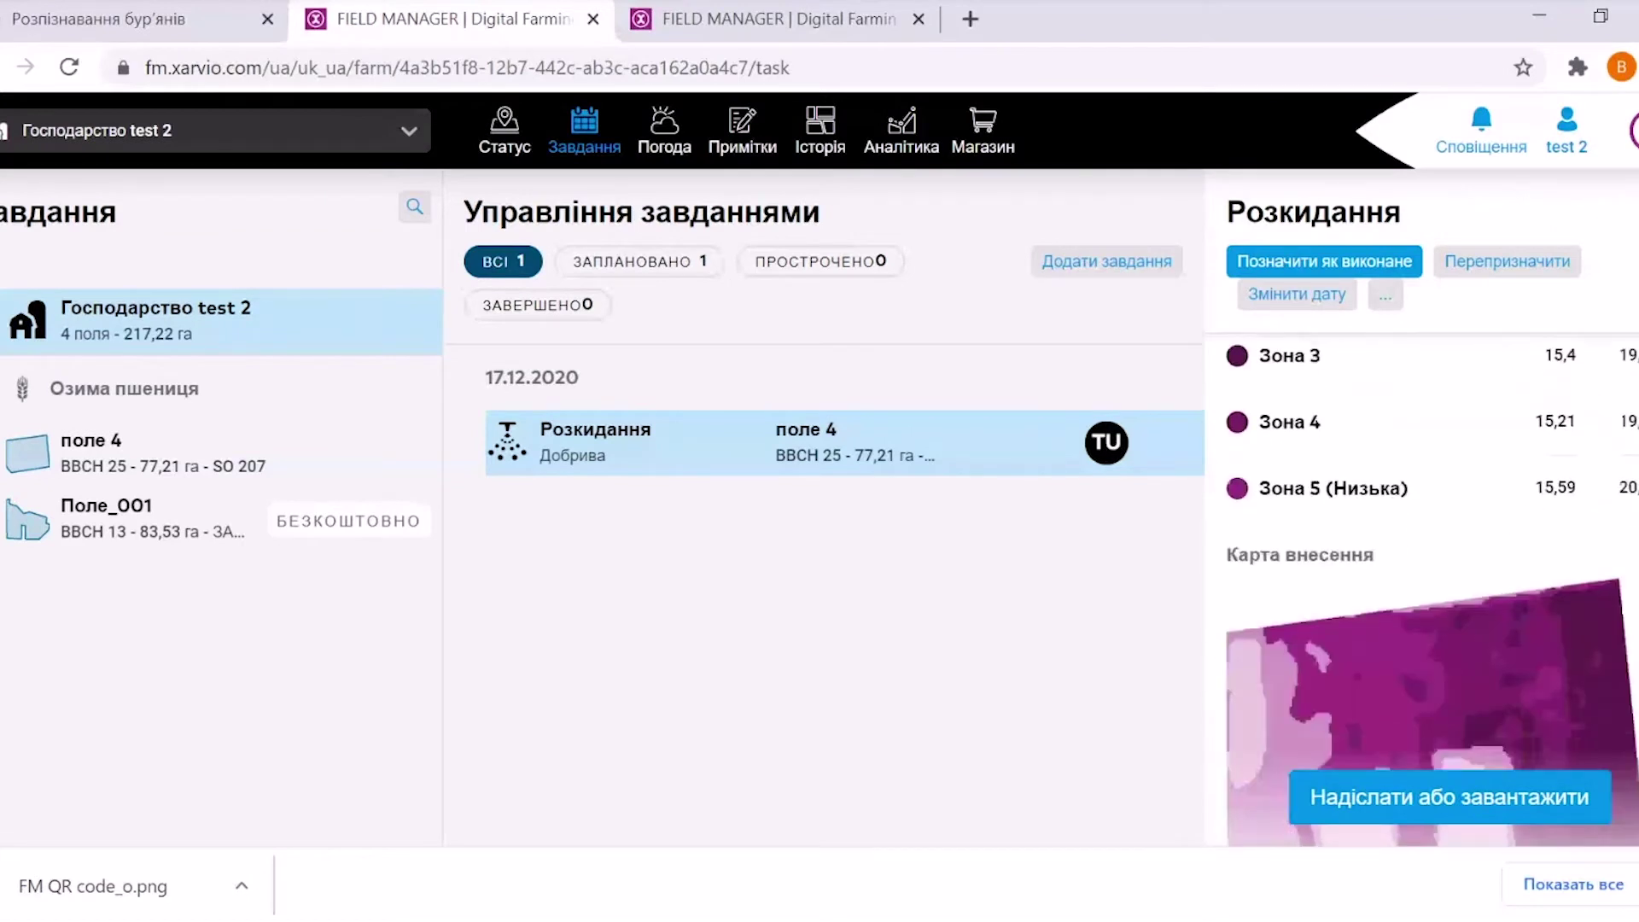
scroll(1422, 555, up, 6)
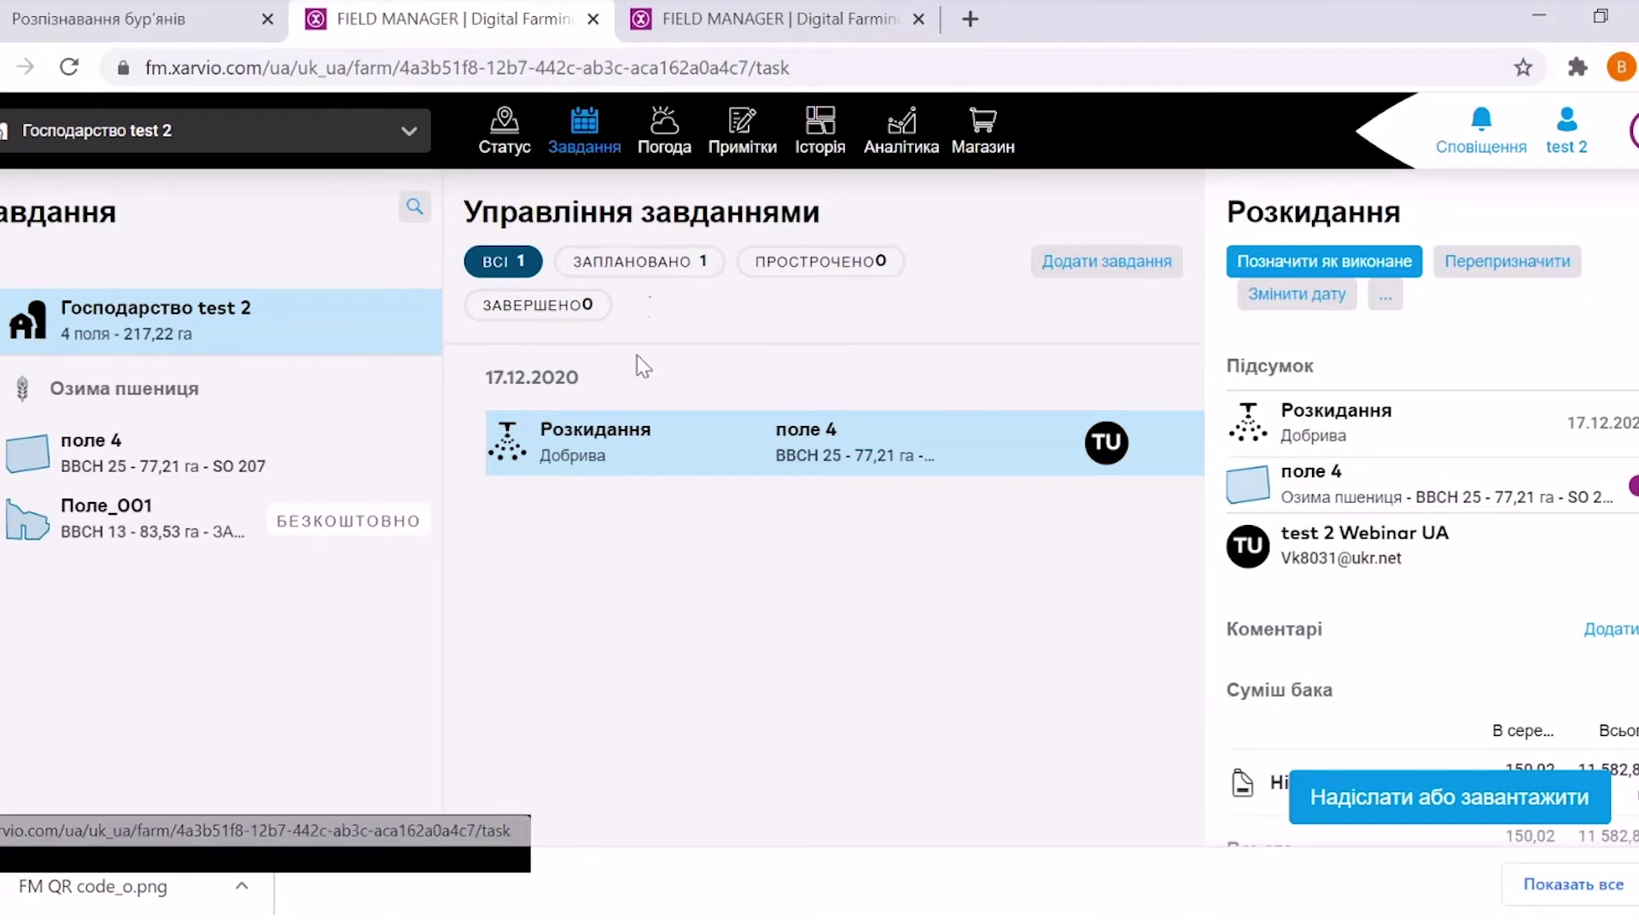
Filter tasks to поле 4, return to the status map, and open its task-type chooser
click(120, 477)
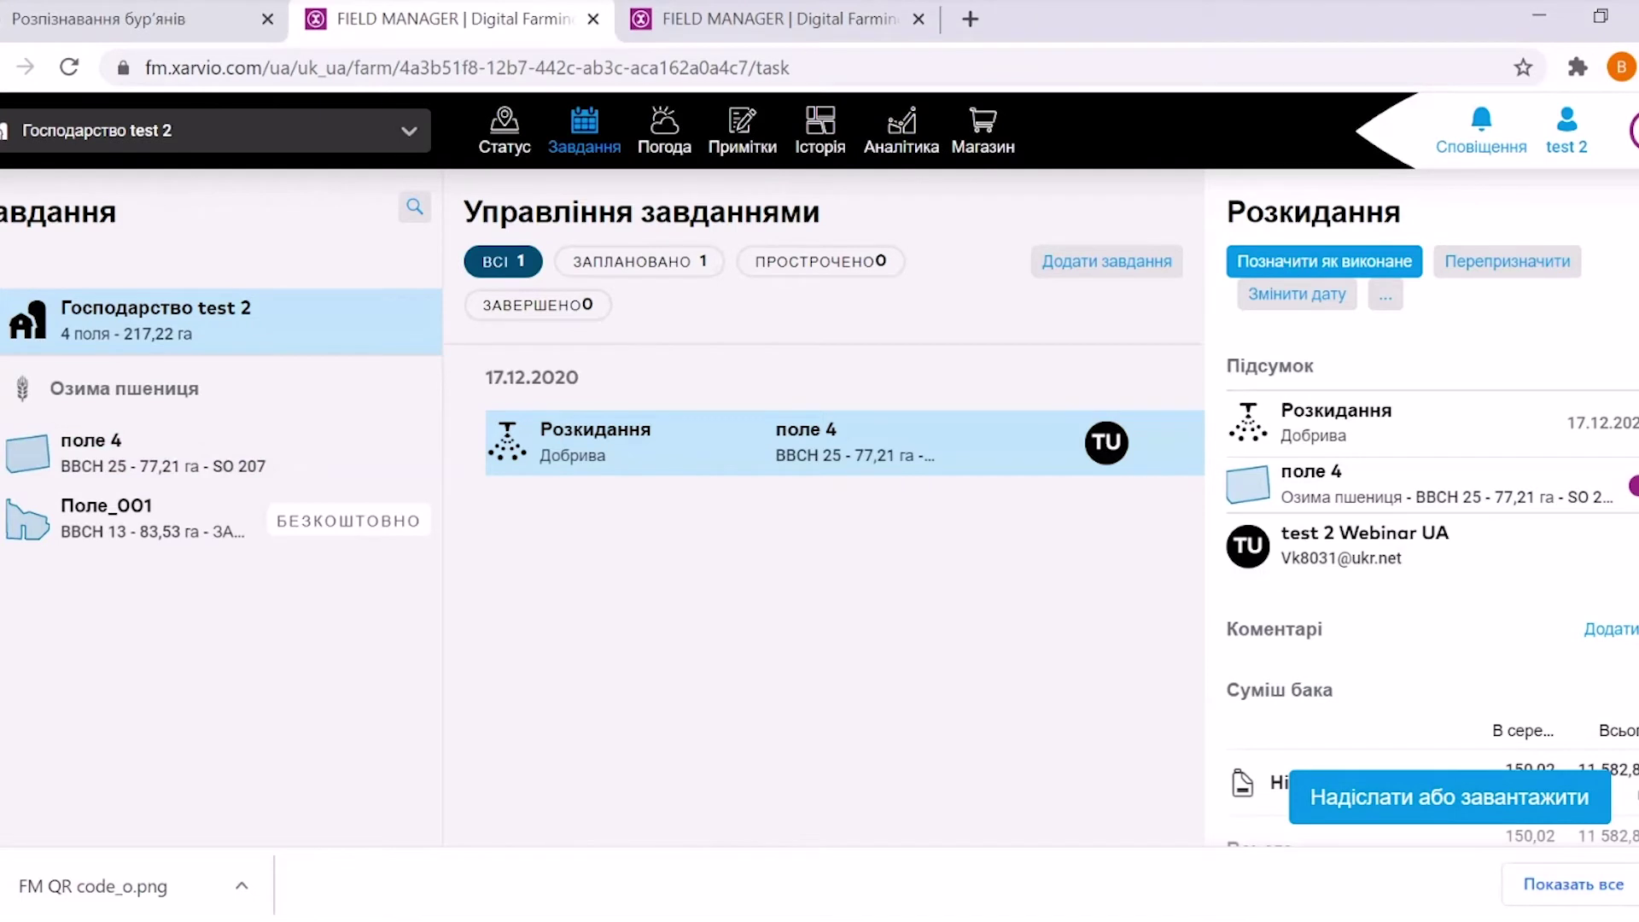
click(751, 449)
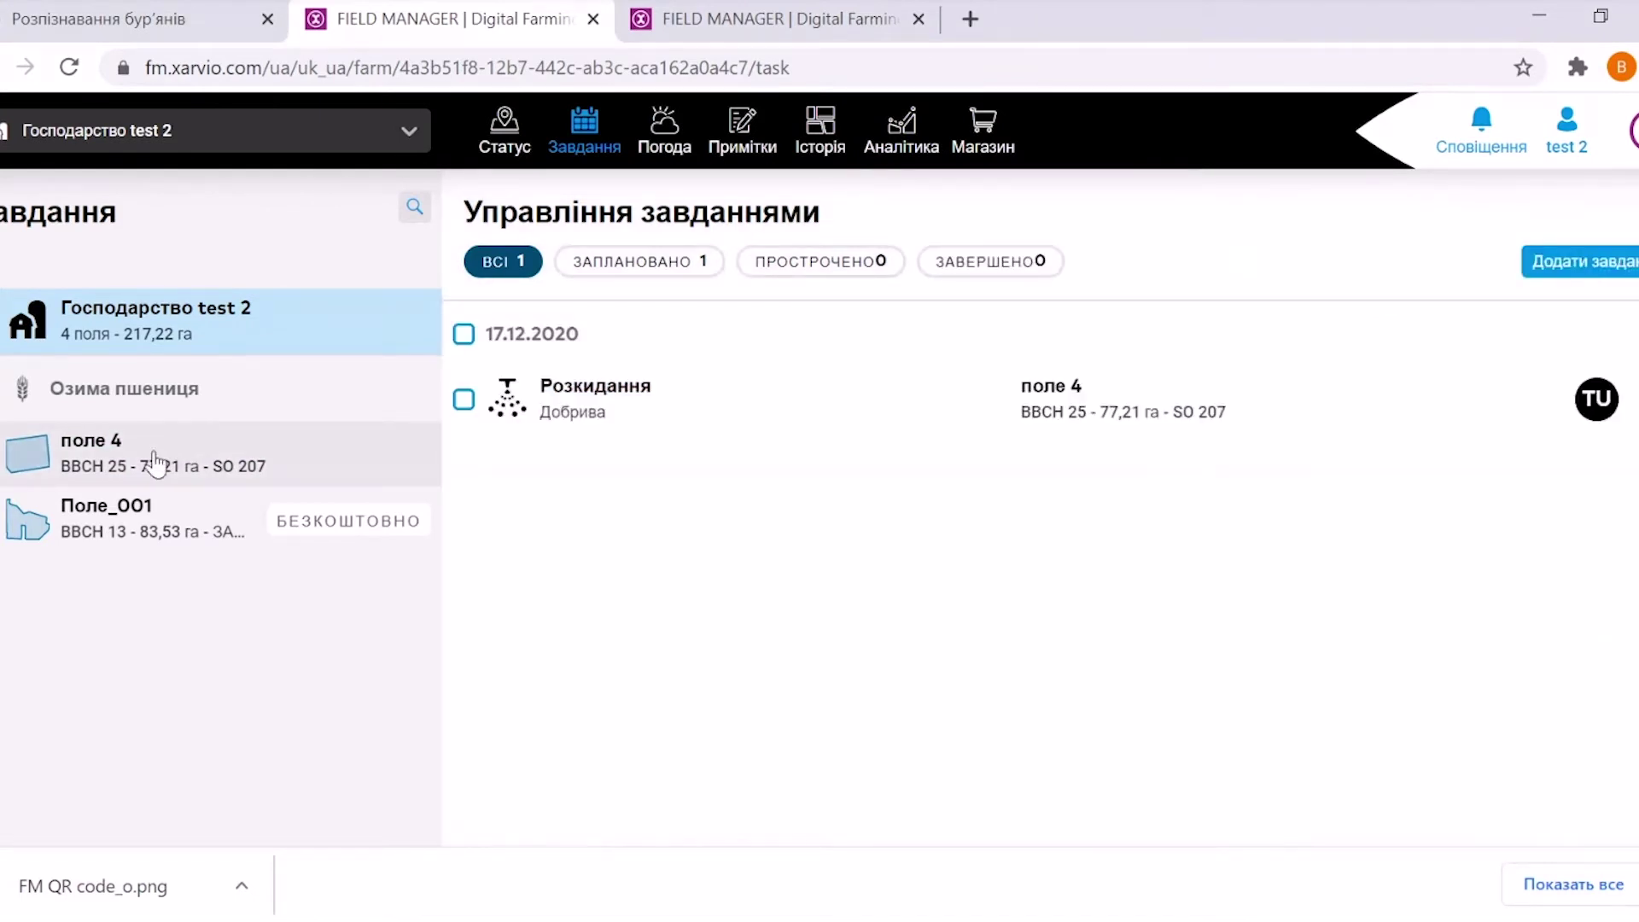
click(92, 466)
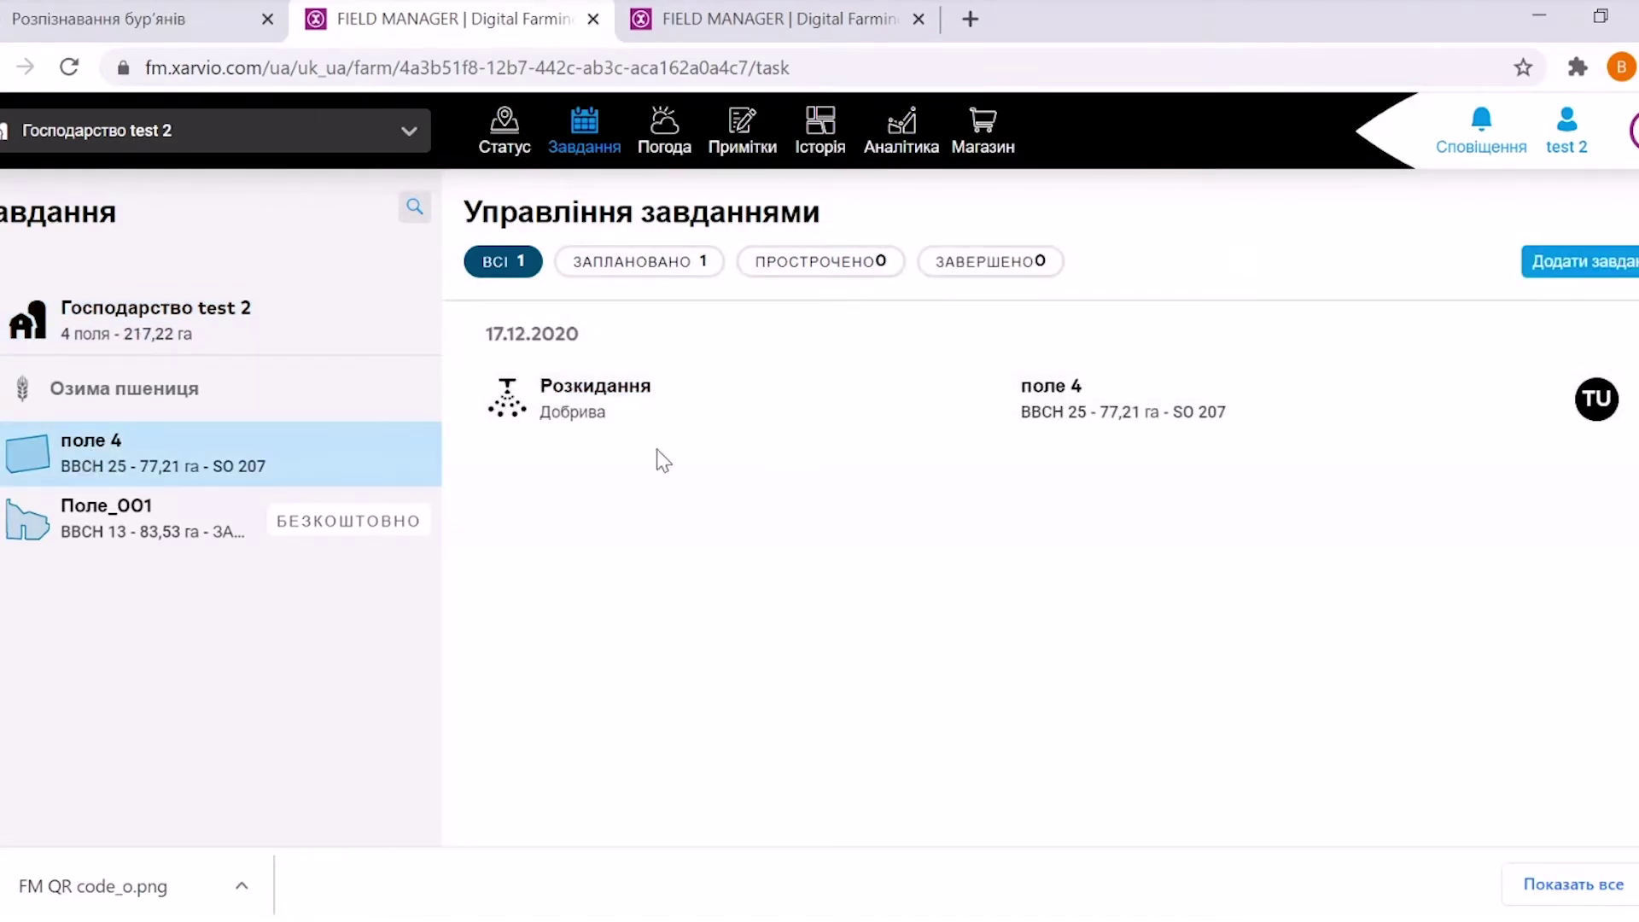
click(505, 129)
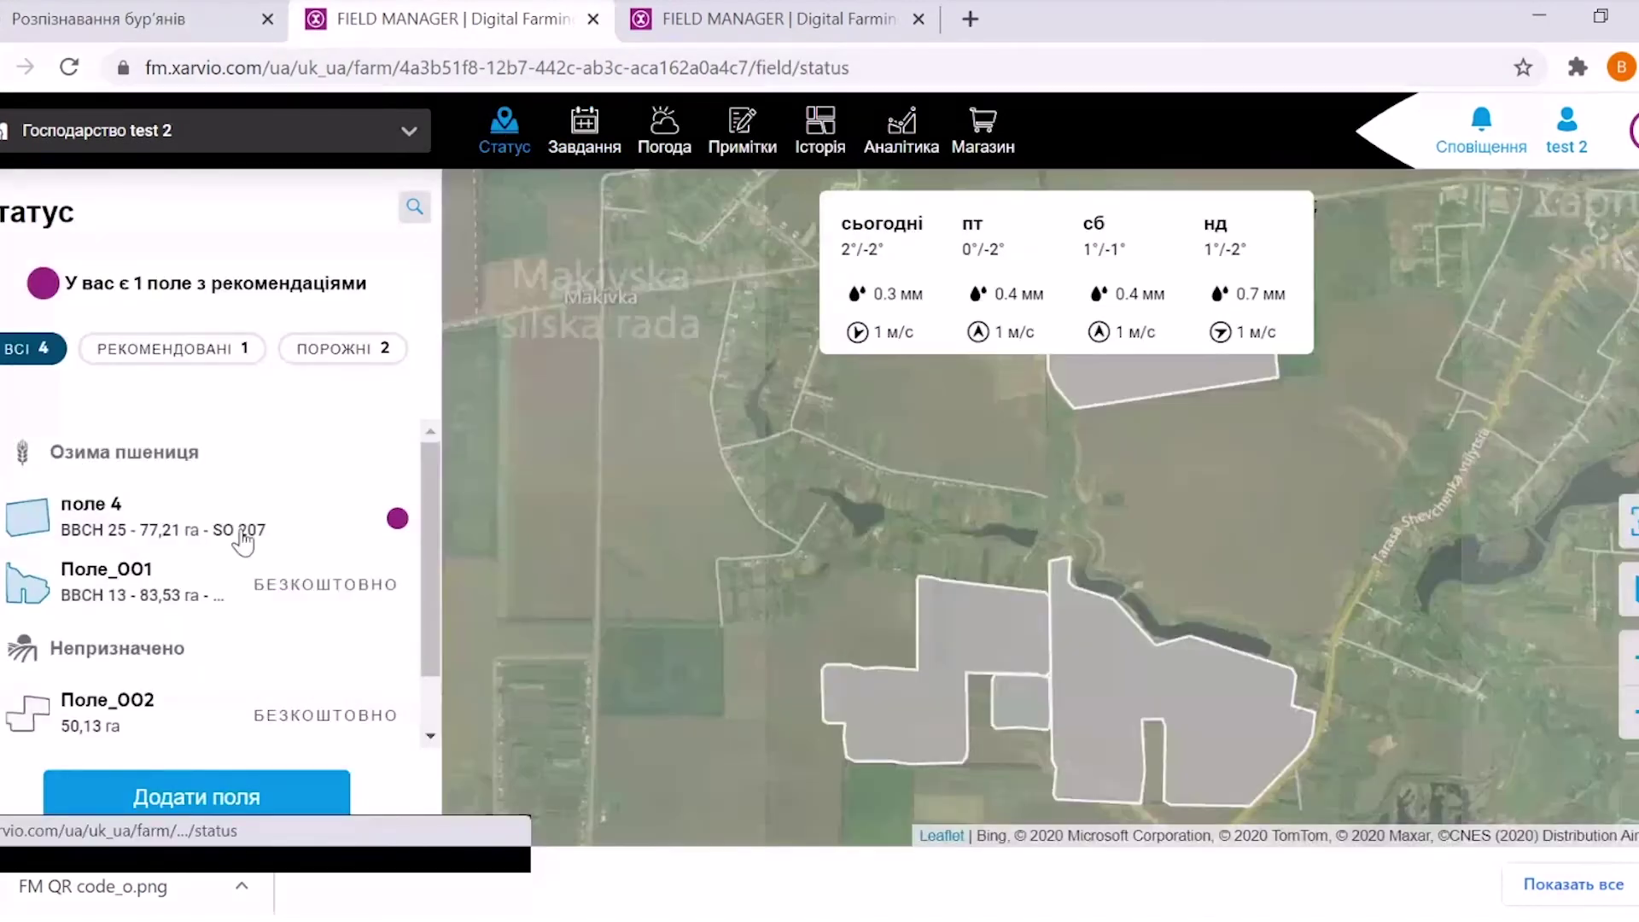
click(141, 533)
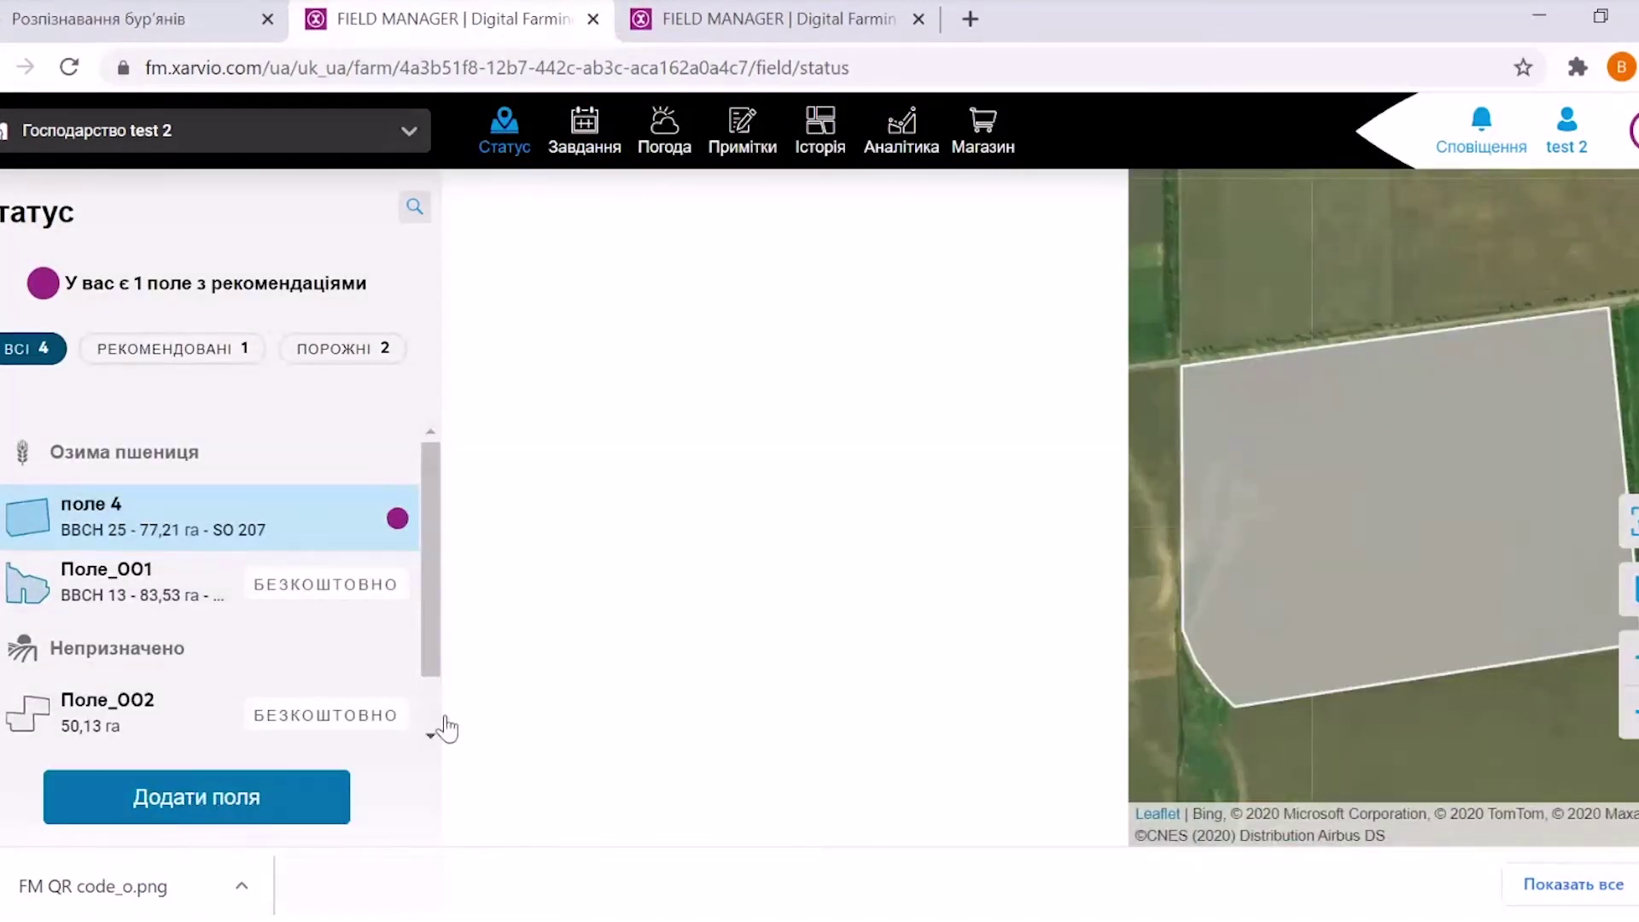
click(781, 803)
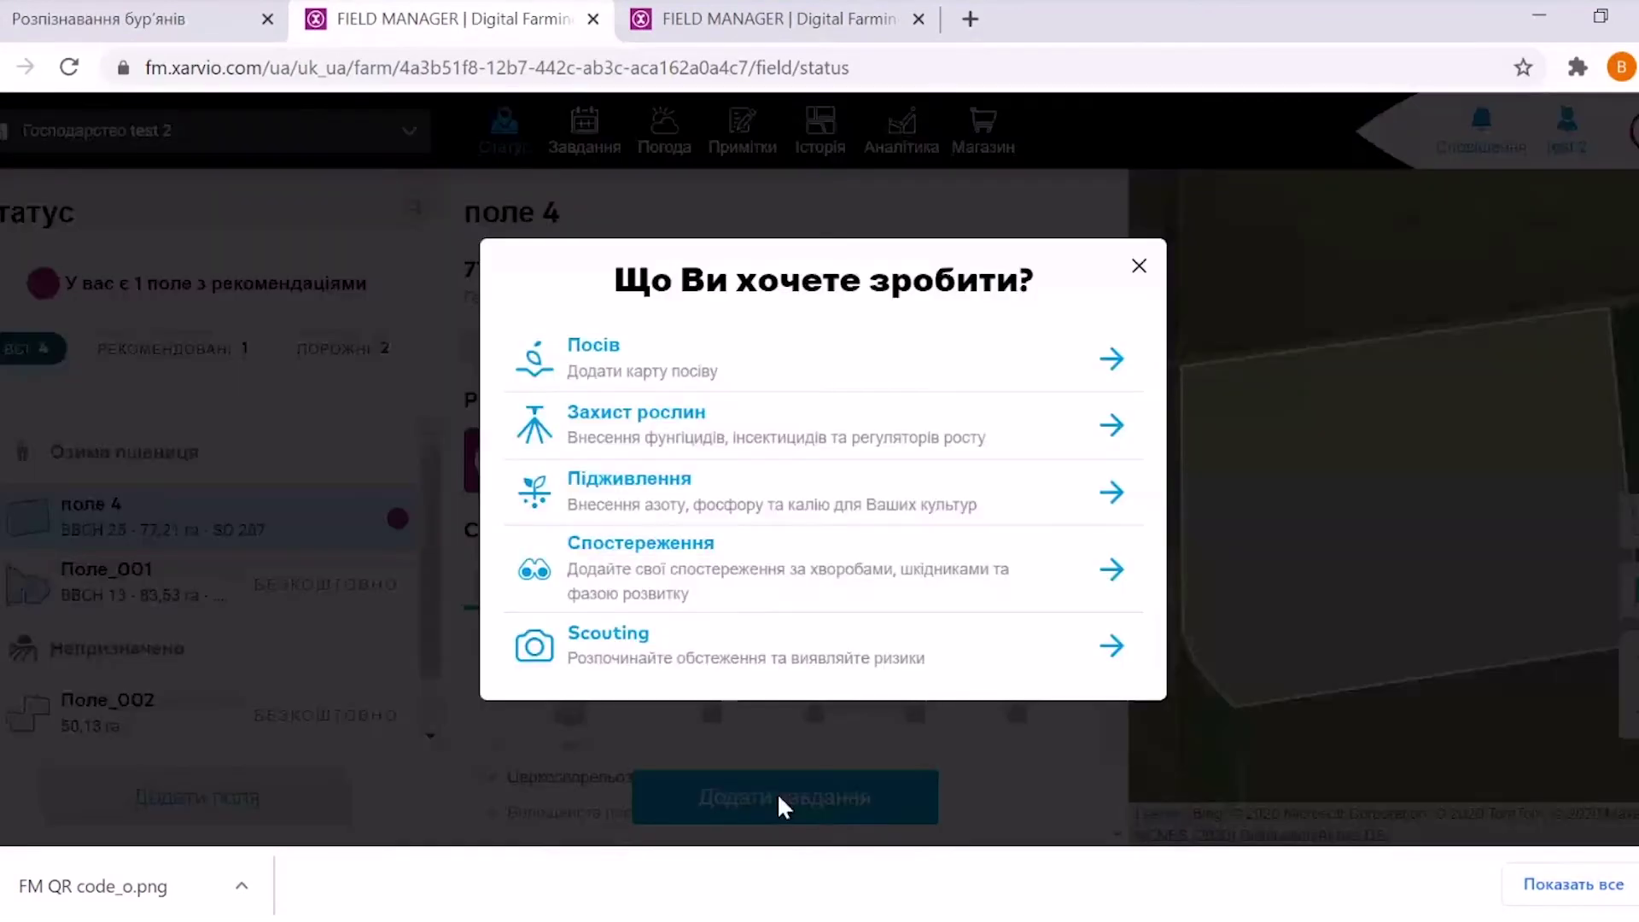
Choose a Захист рослин task for поле 4, keep 17.12.2020, and continue to products
click(642, 439)
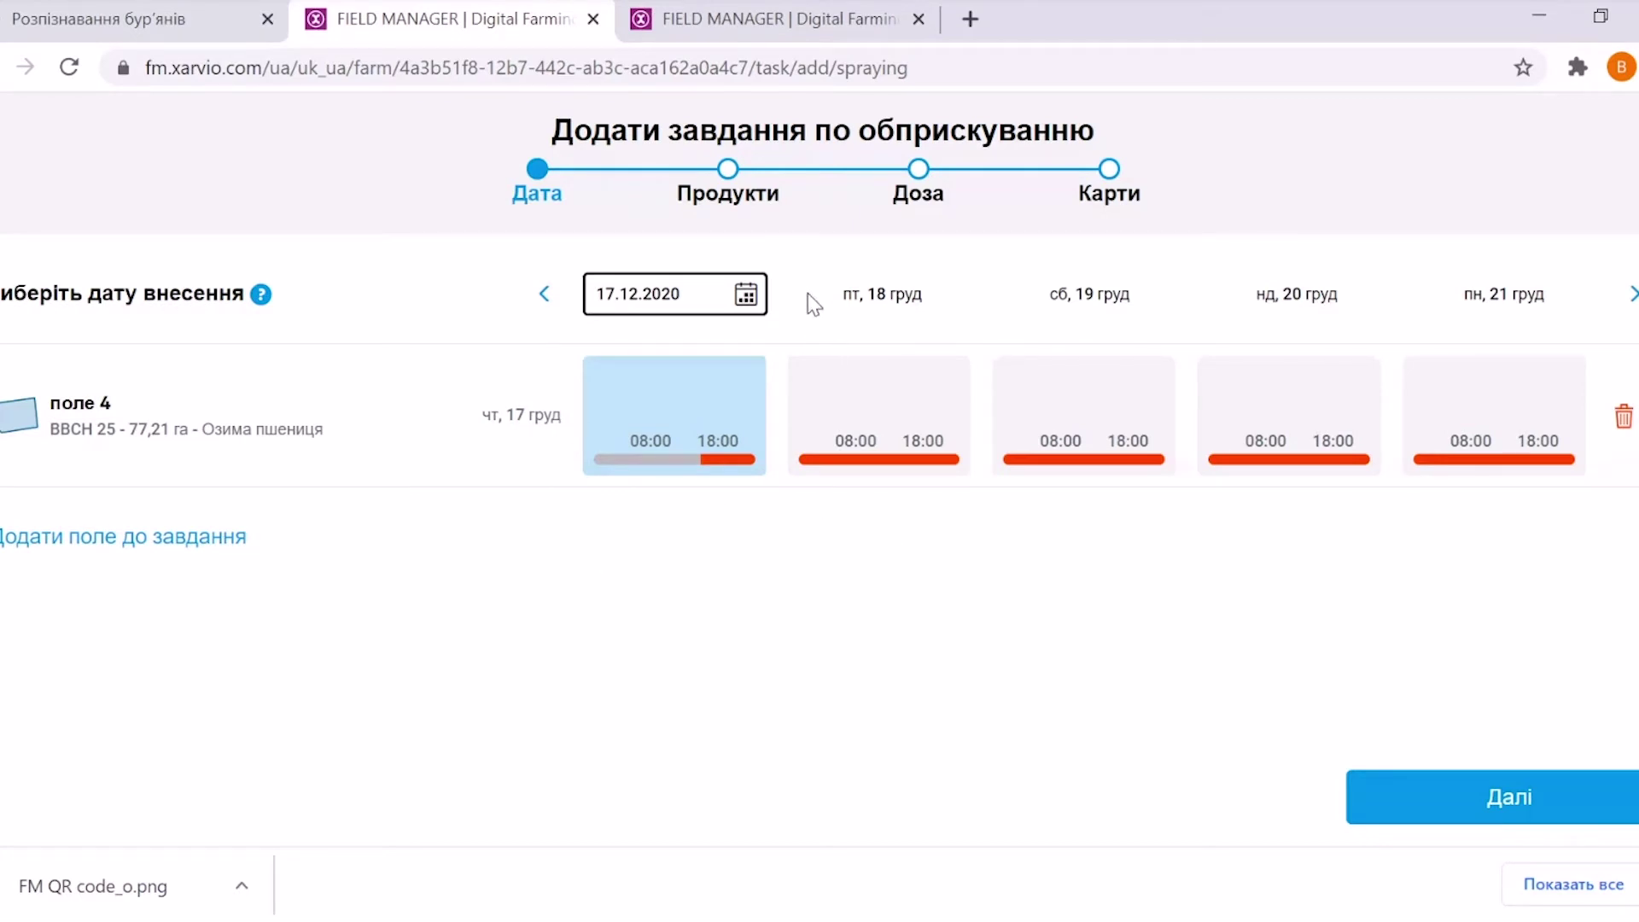
click(1412, 798)
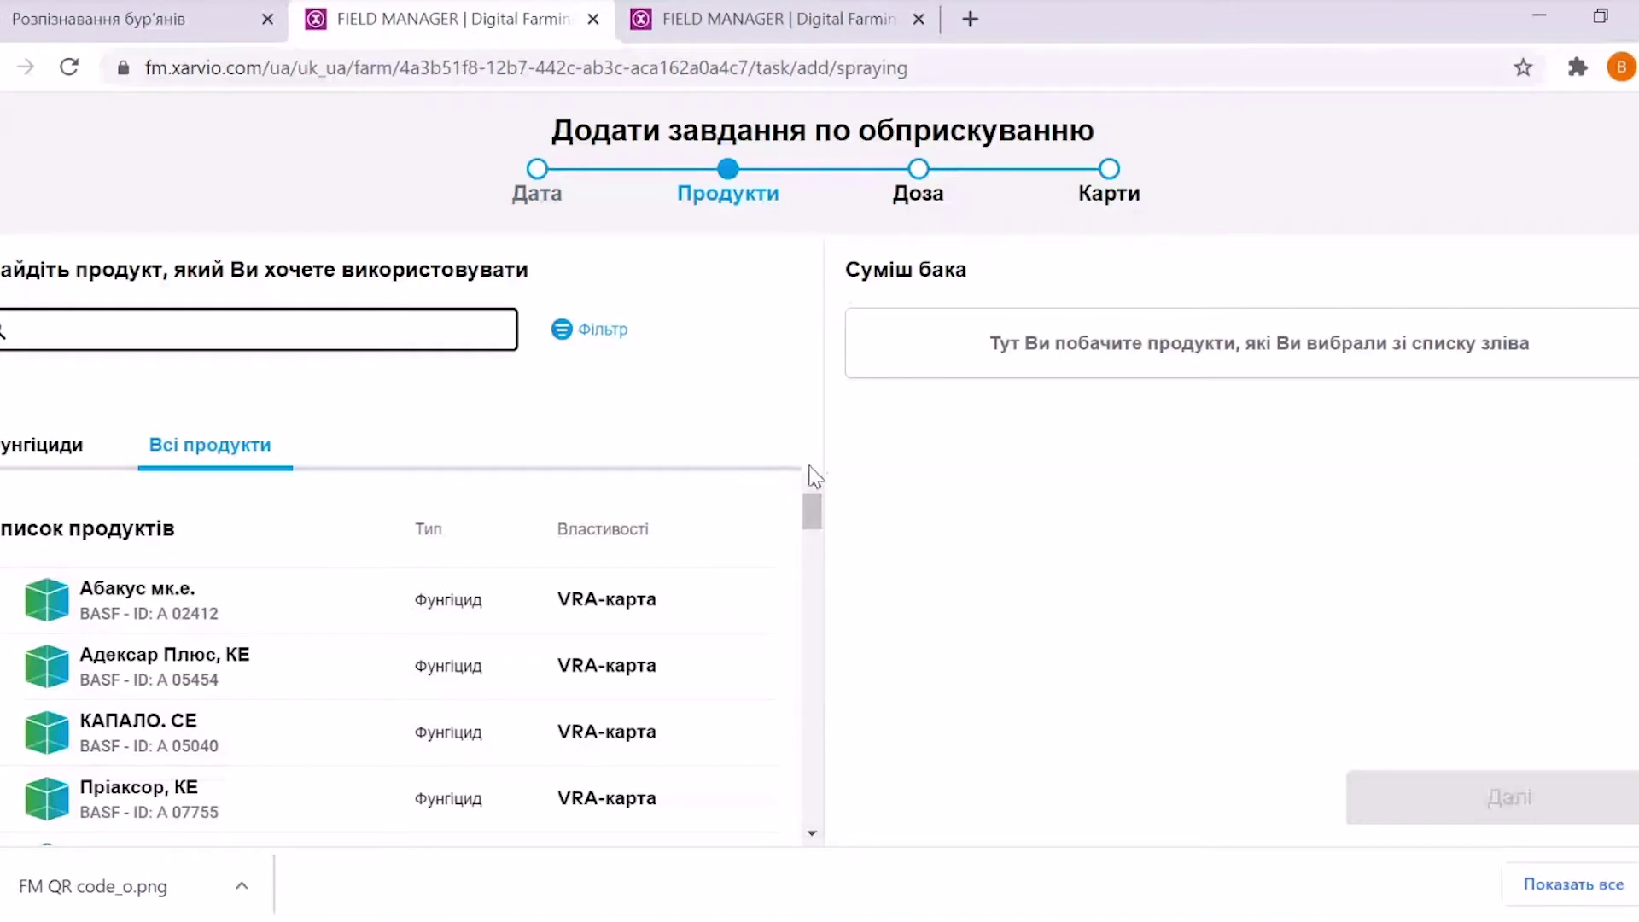
Add Абакус мк.е. and, via the Інсектицид filter, Агростак Біо, РК to the tank mix
drag(812, 521, 818, 519)
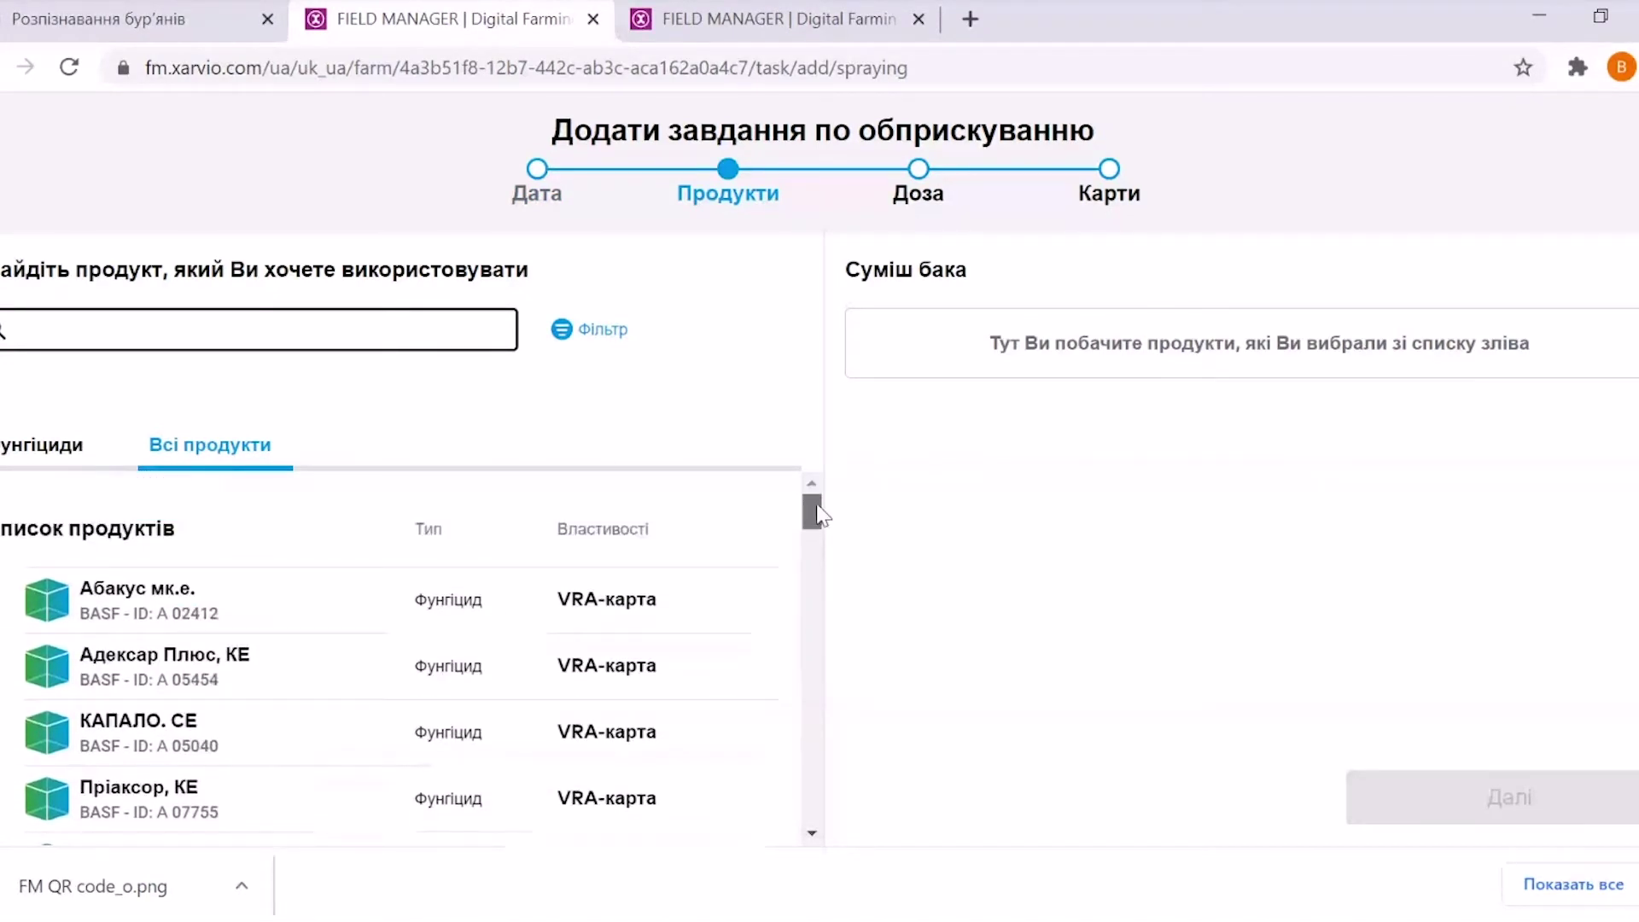
click(567, 341)
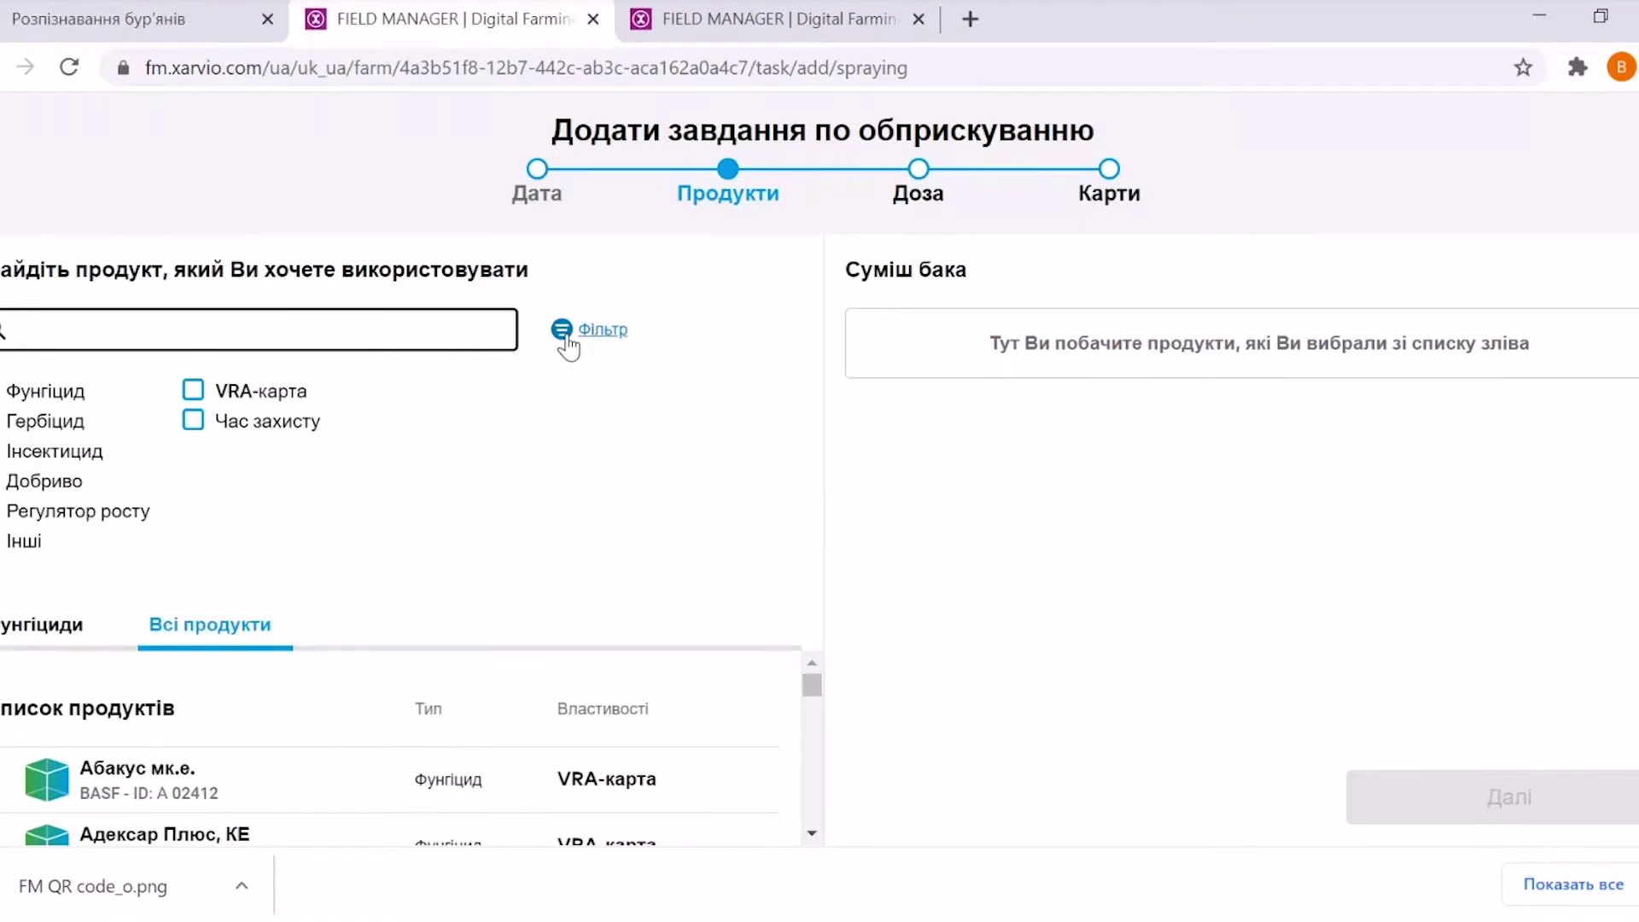
drag(817, 681, 816, 820)
scroll(818, 819, up, 10)
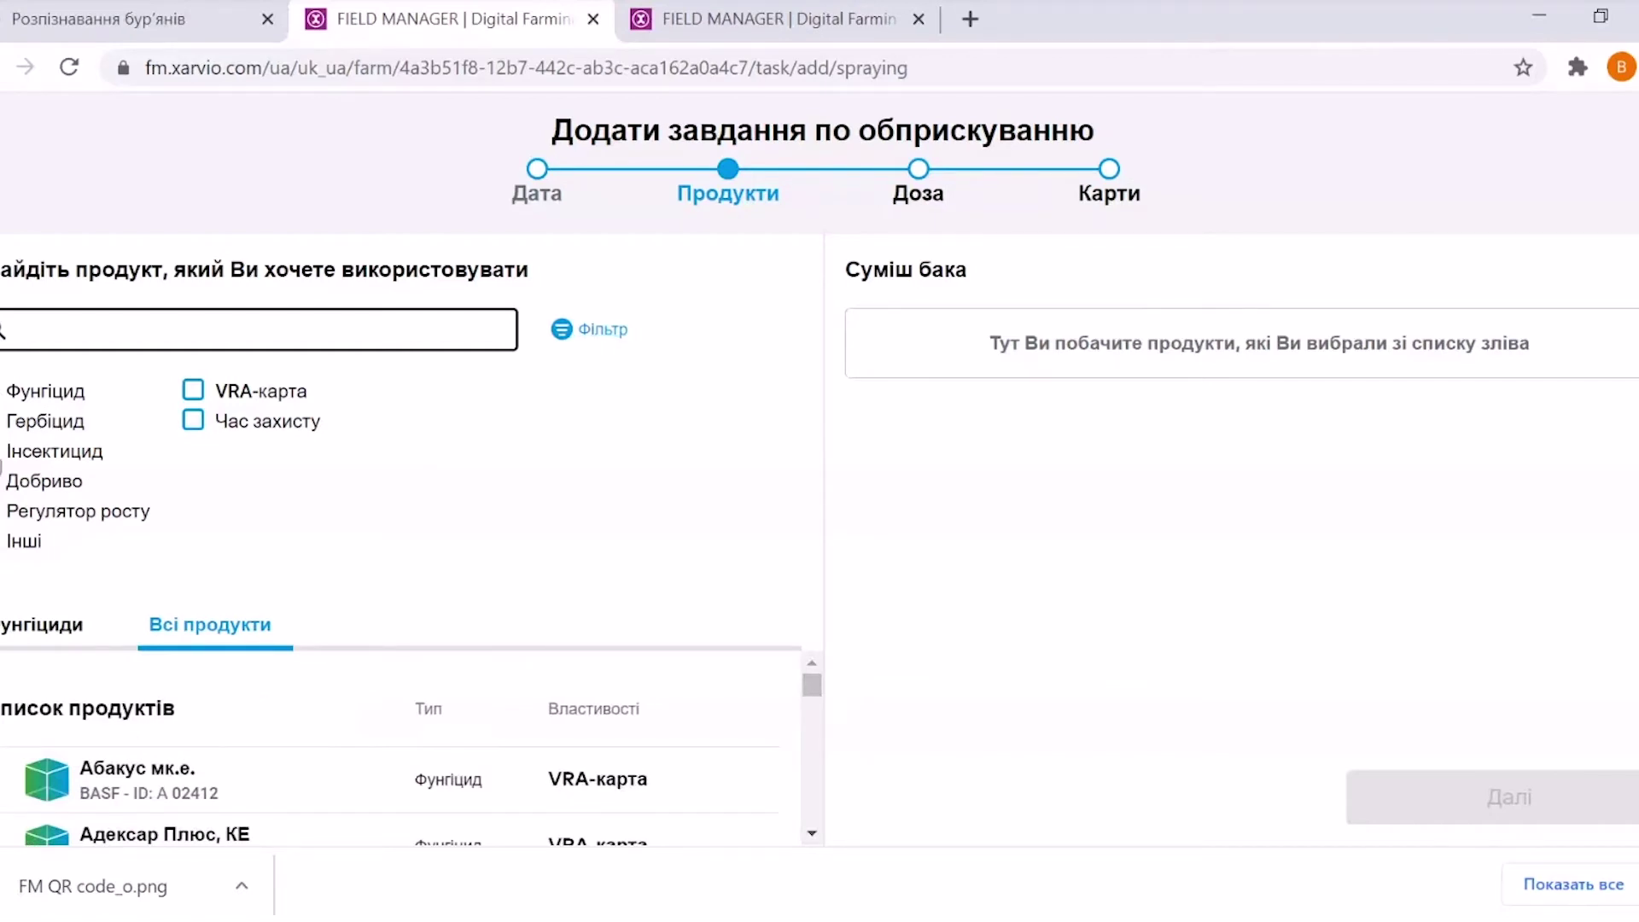
click(642, 793)
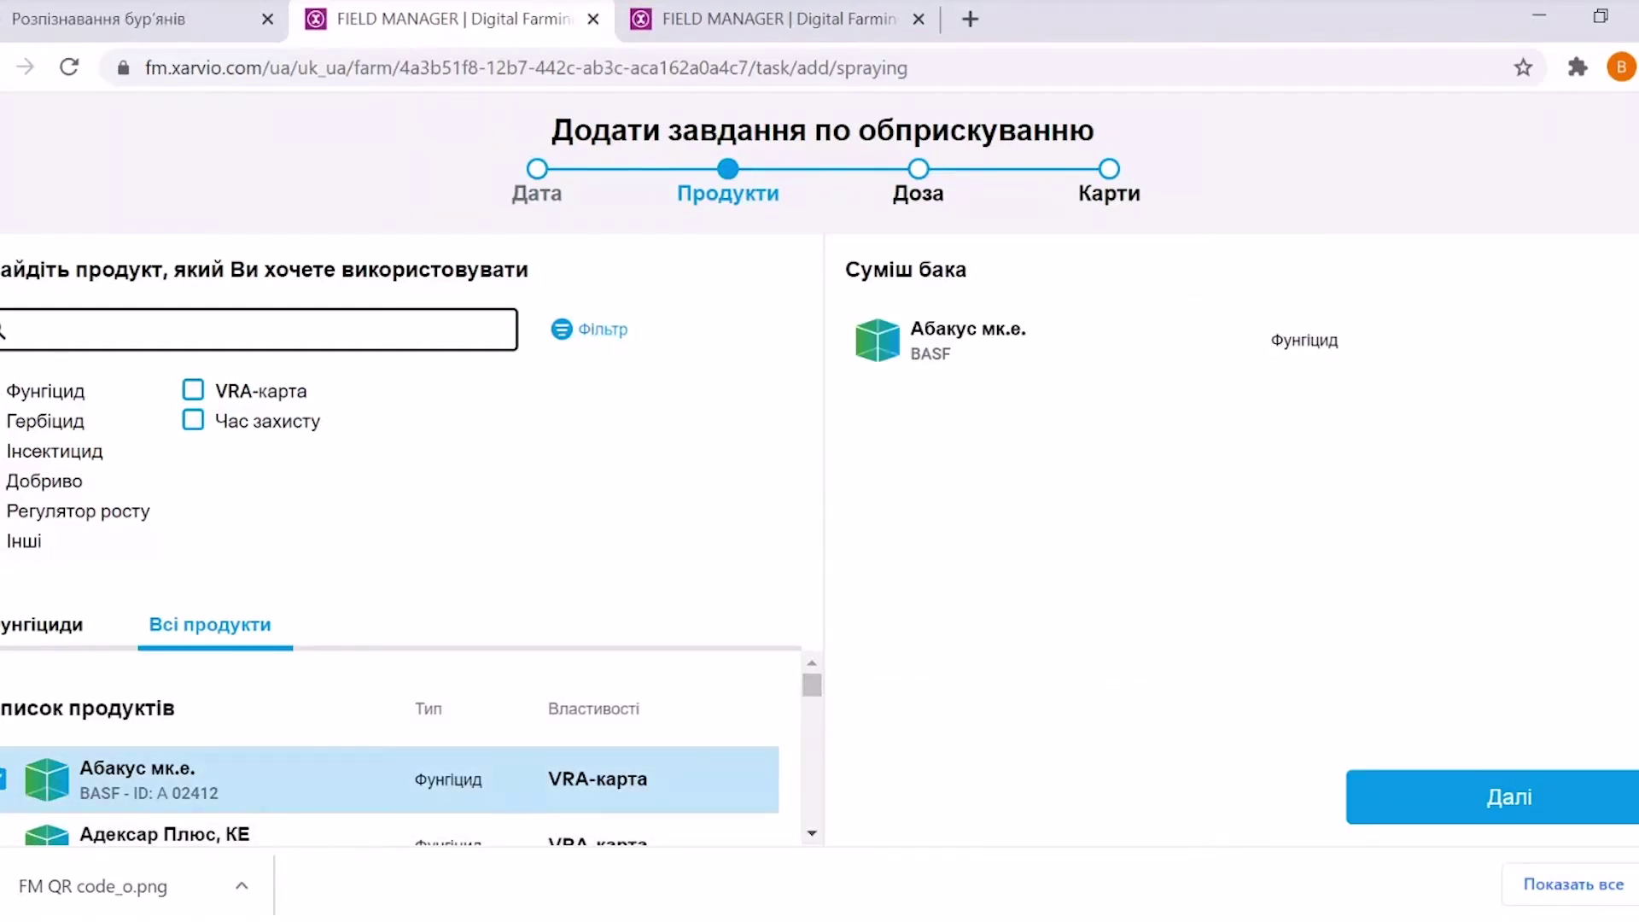
scroll(818, 695, down, 2)
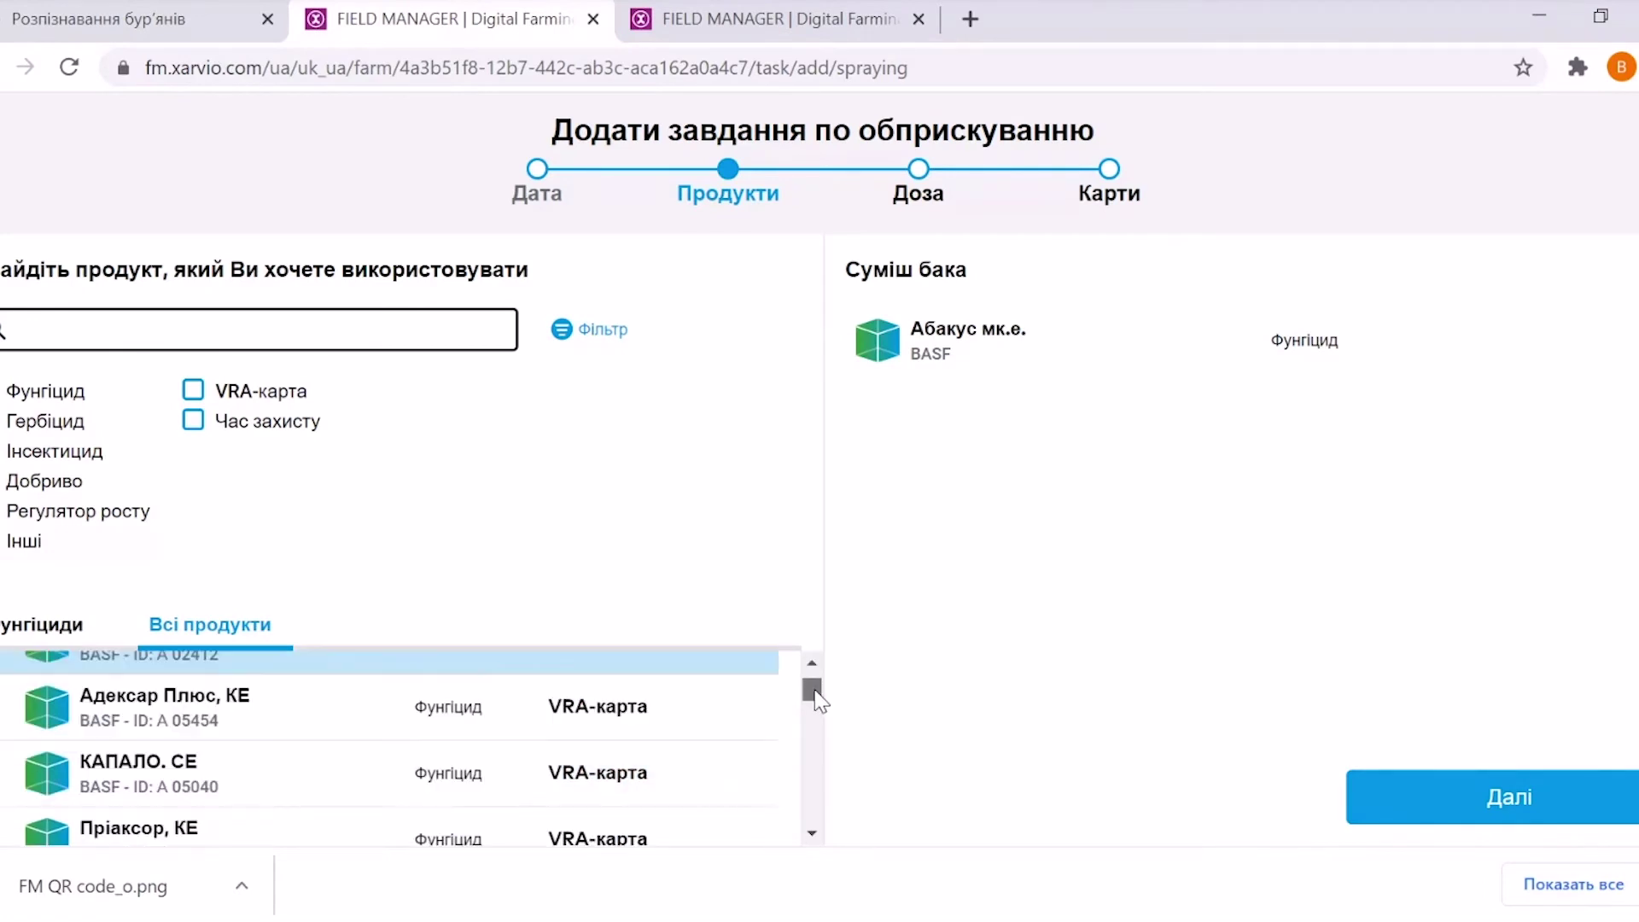
drag(814, 695, 814, 804)
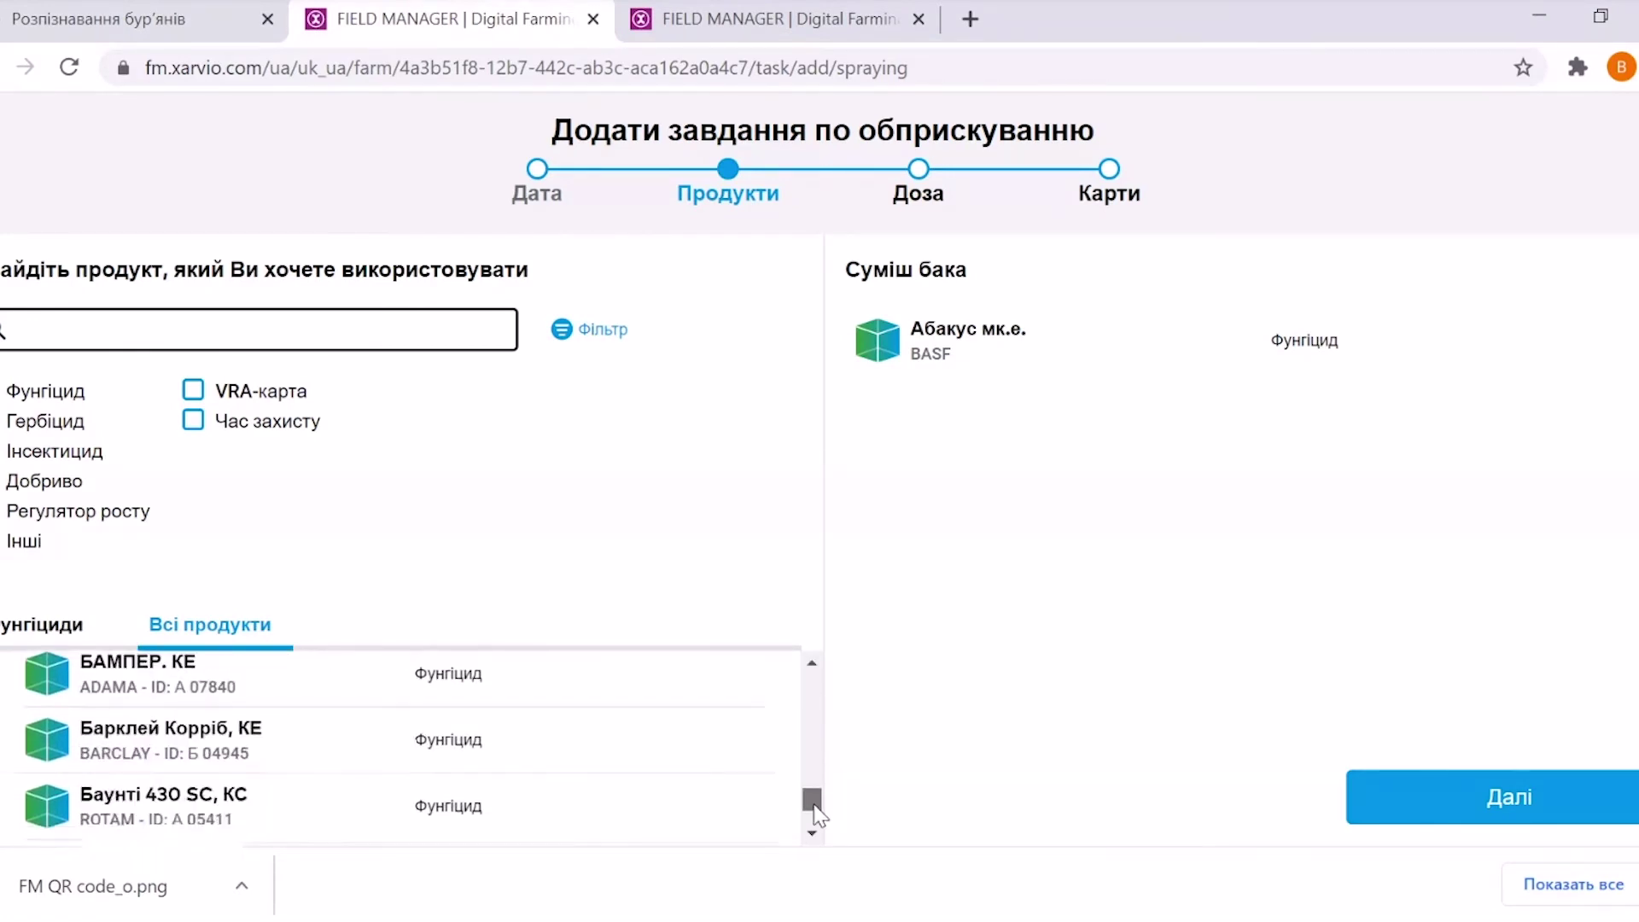
click(52, 451)
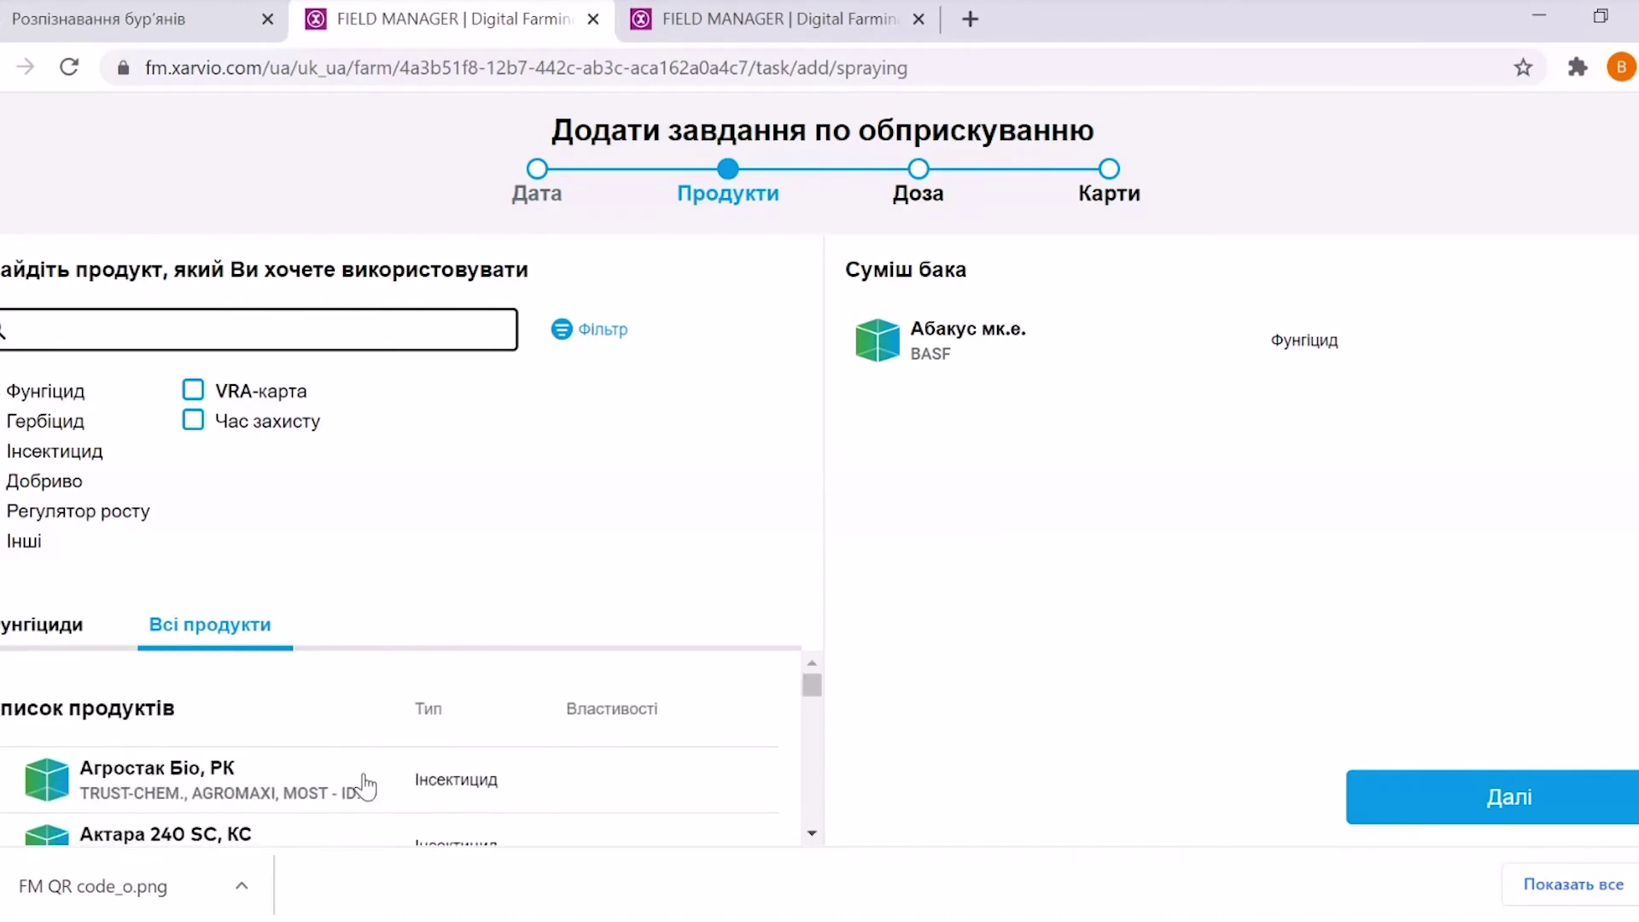
click(156, 790)
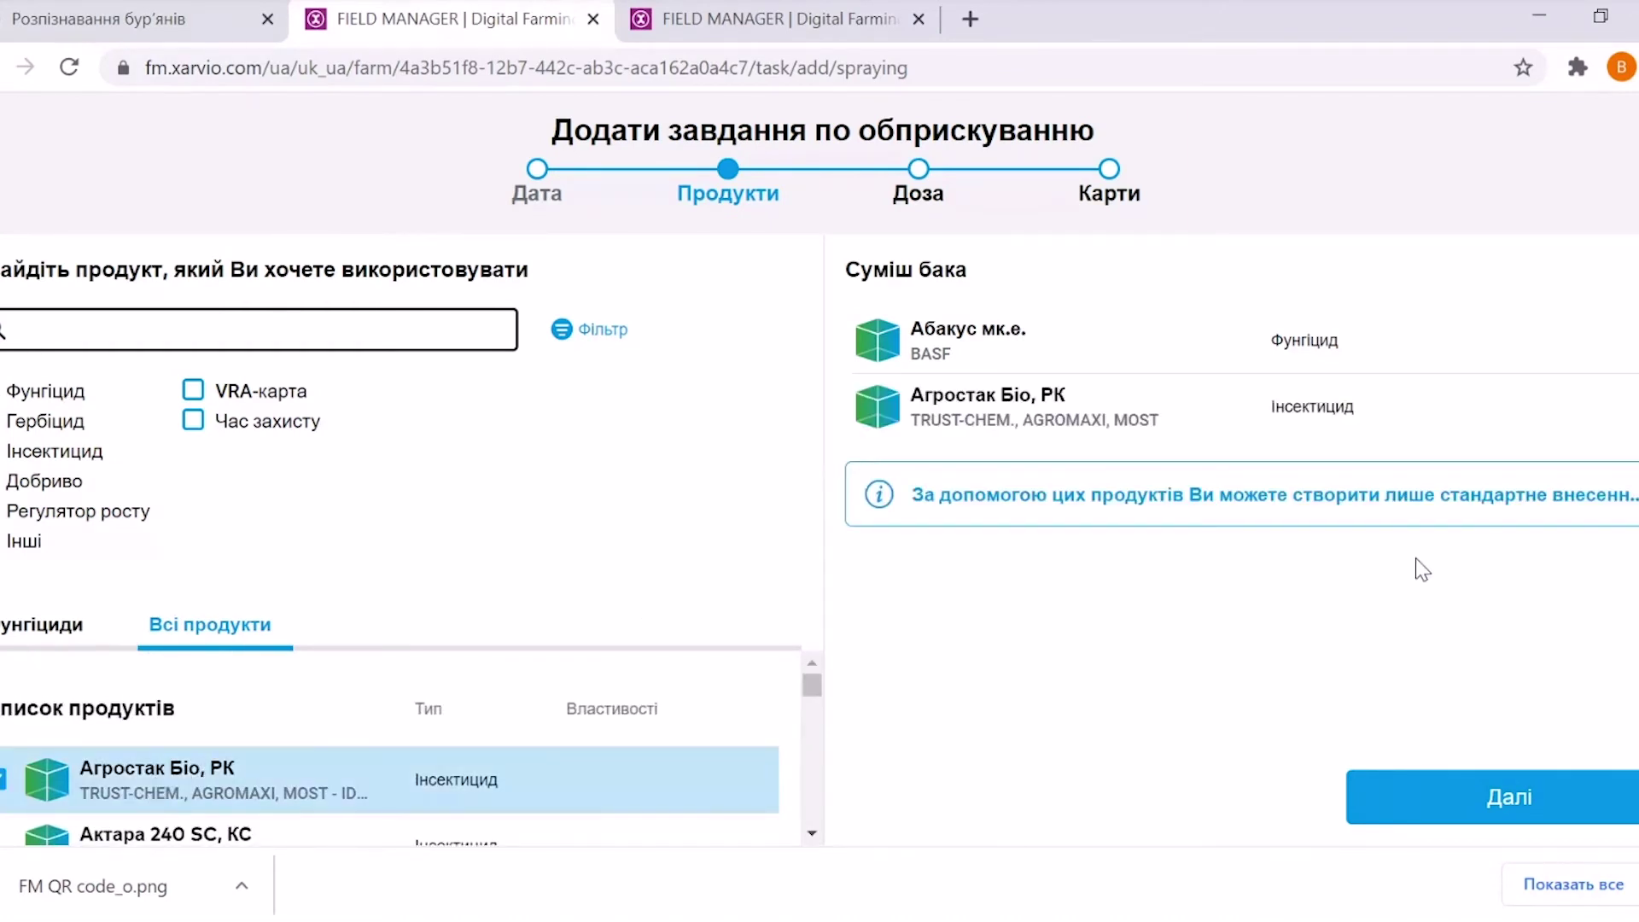
click(1507, 797)
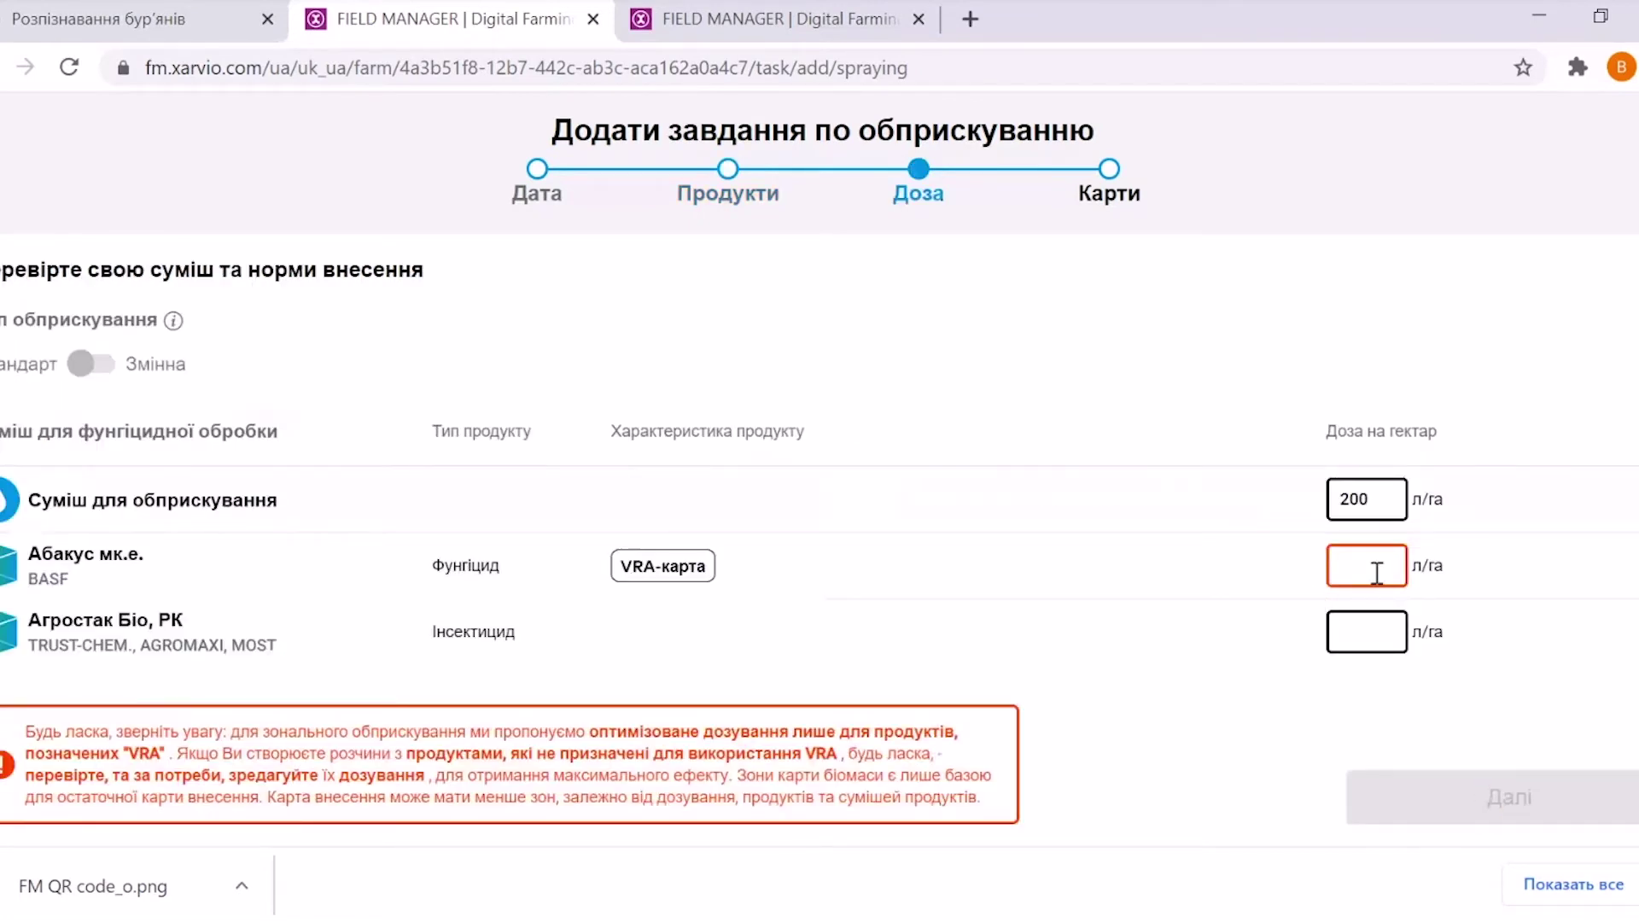
Enter a dose of 1.25 l/ha for Абакус мк.е
click(1350, 563)
text(1)
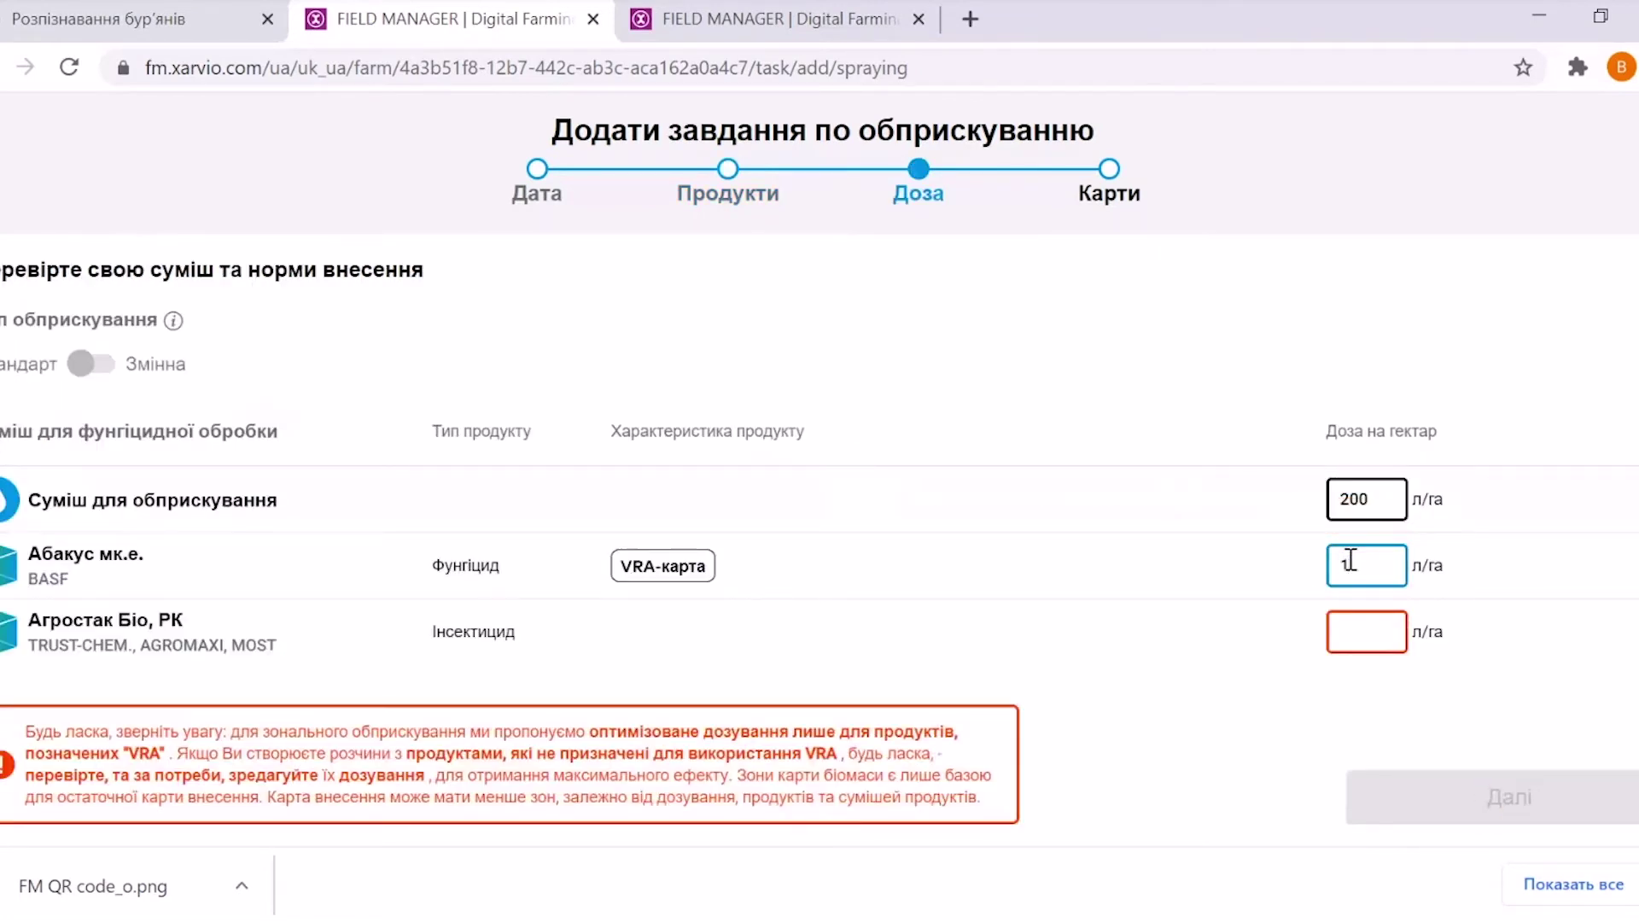
text(0)
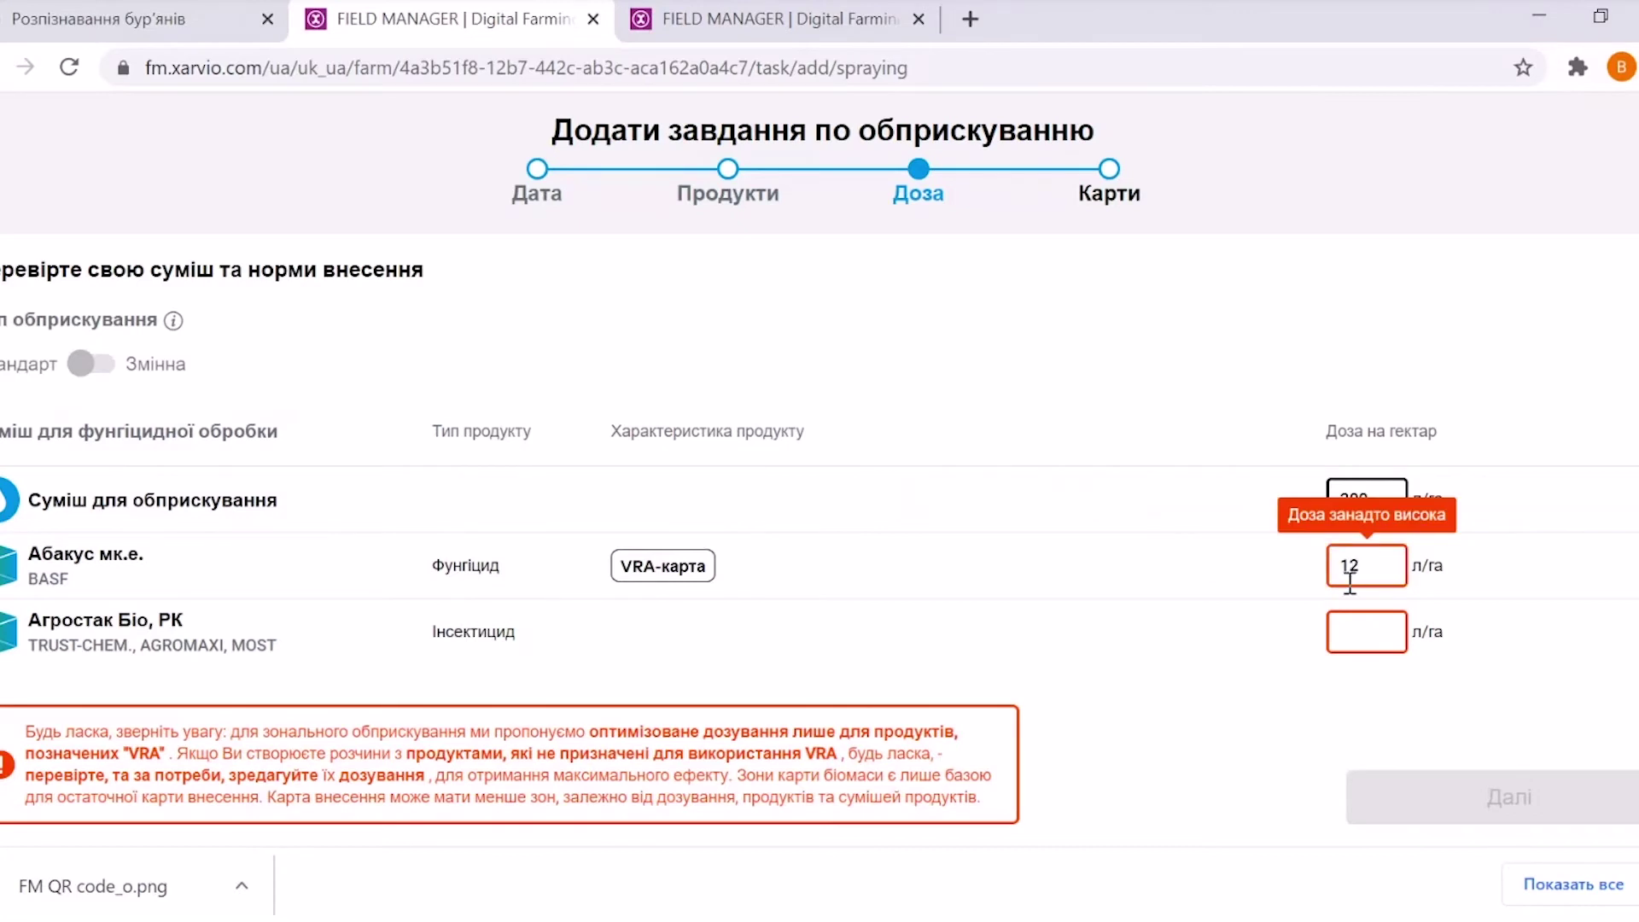
key(BackSpace)
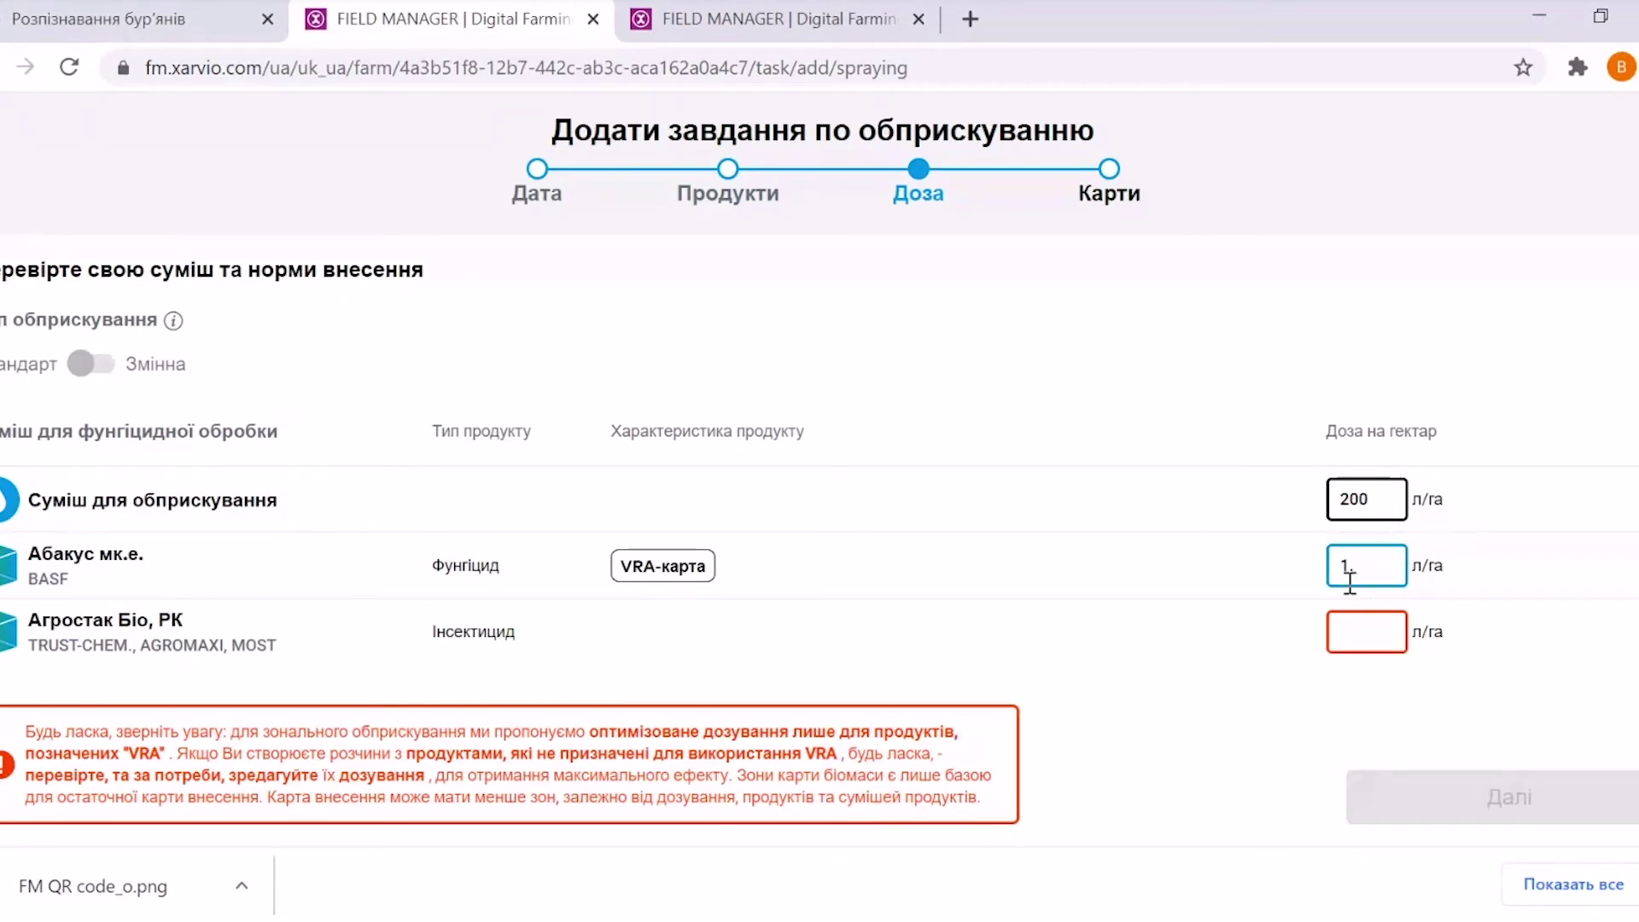
text(1)
key(BackSpace)
text(0)
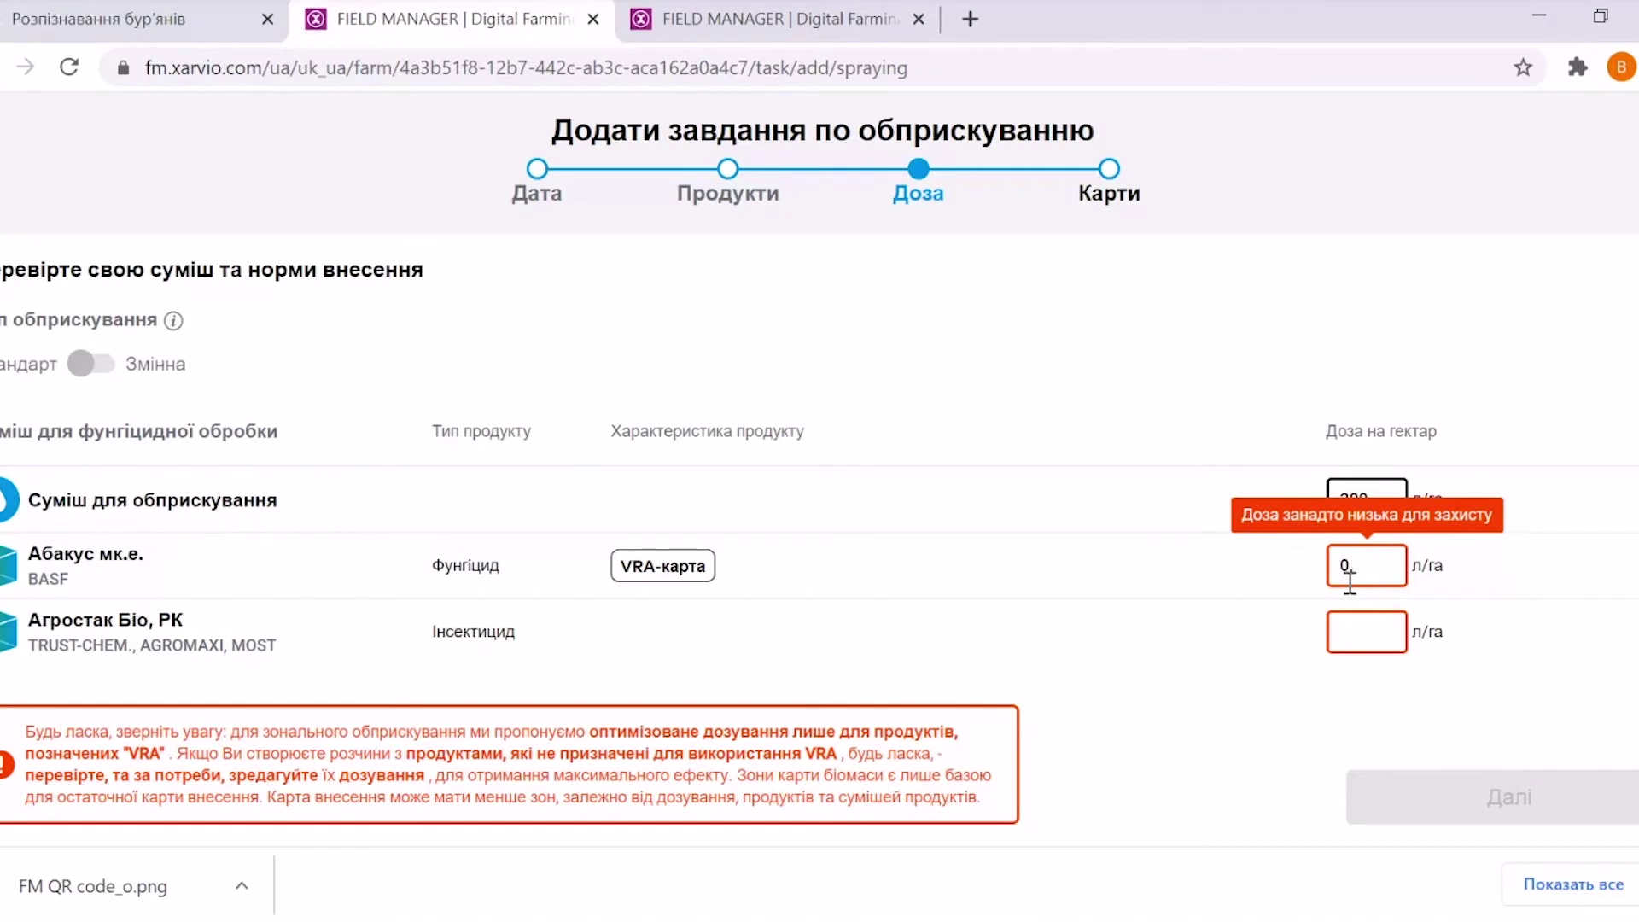
text(,)
text(1)
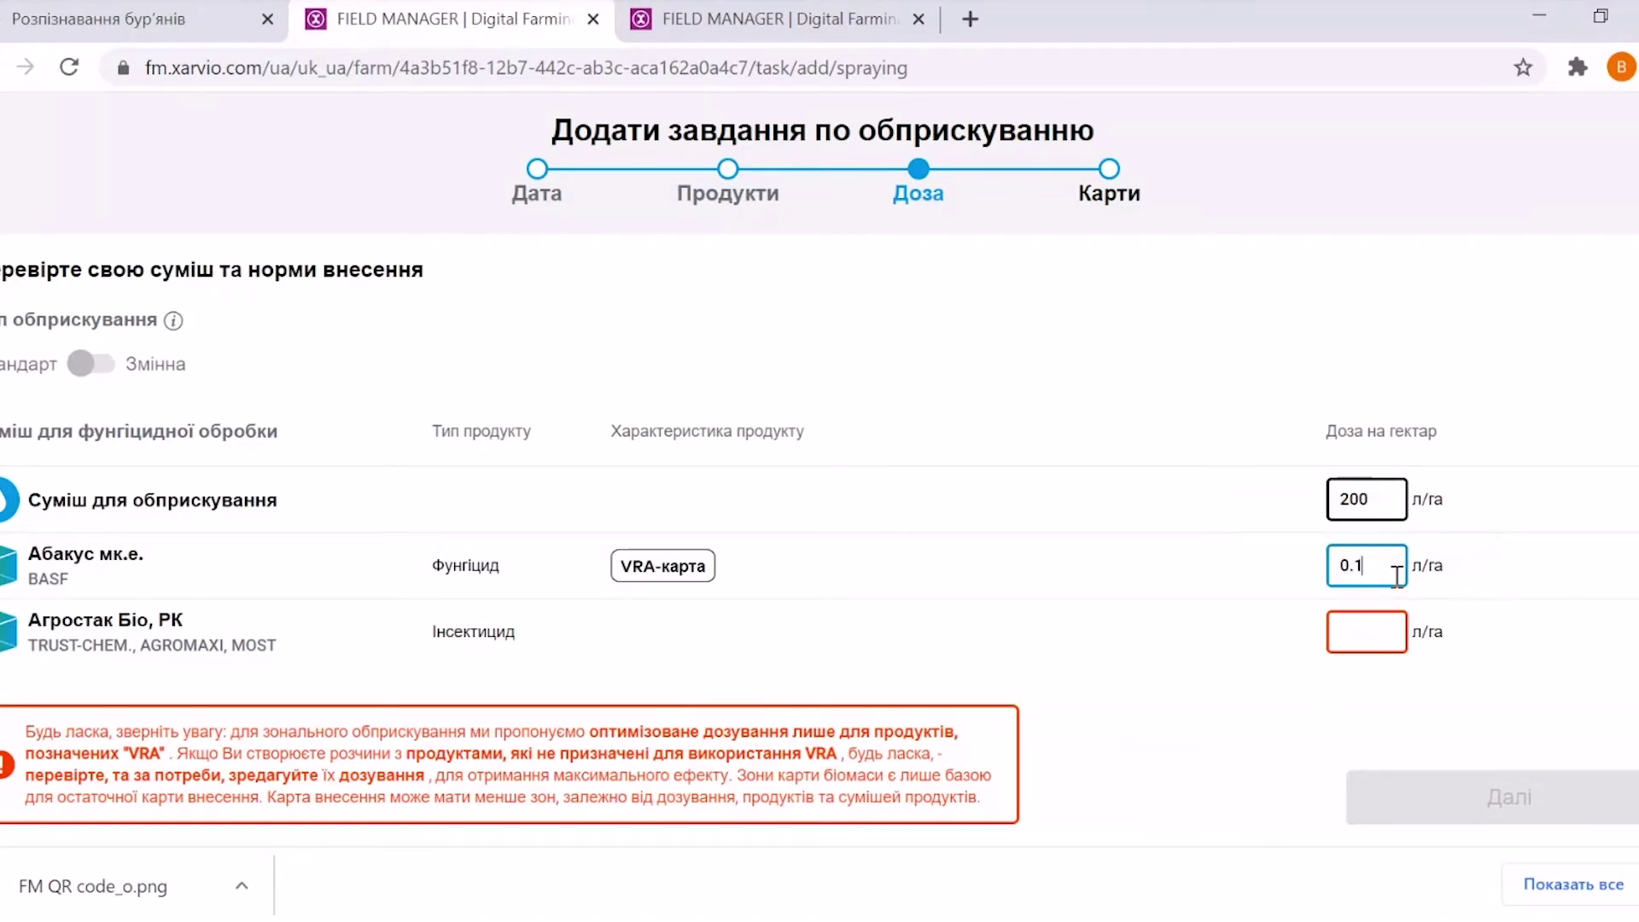
drag(1373, 565, 1349, 564)
text(1.25)
Enter a dose of 0.1 l/ha for Агростак Біо, РК and continue to the maps
click(1365, 640)
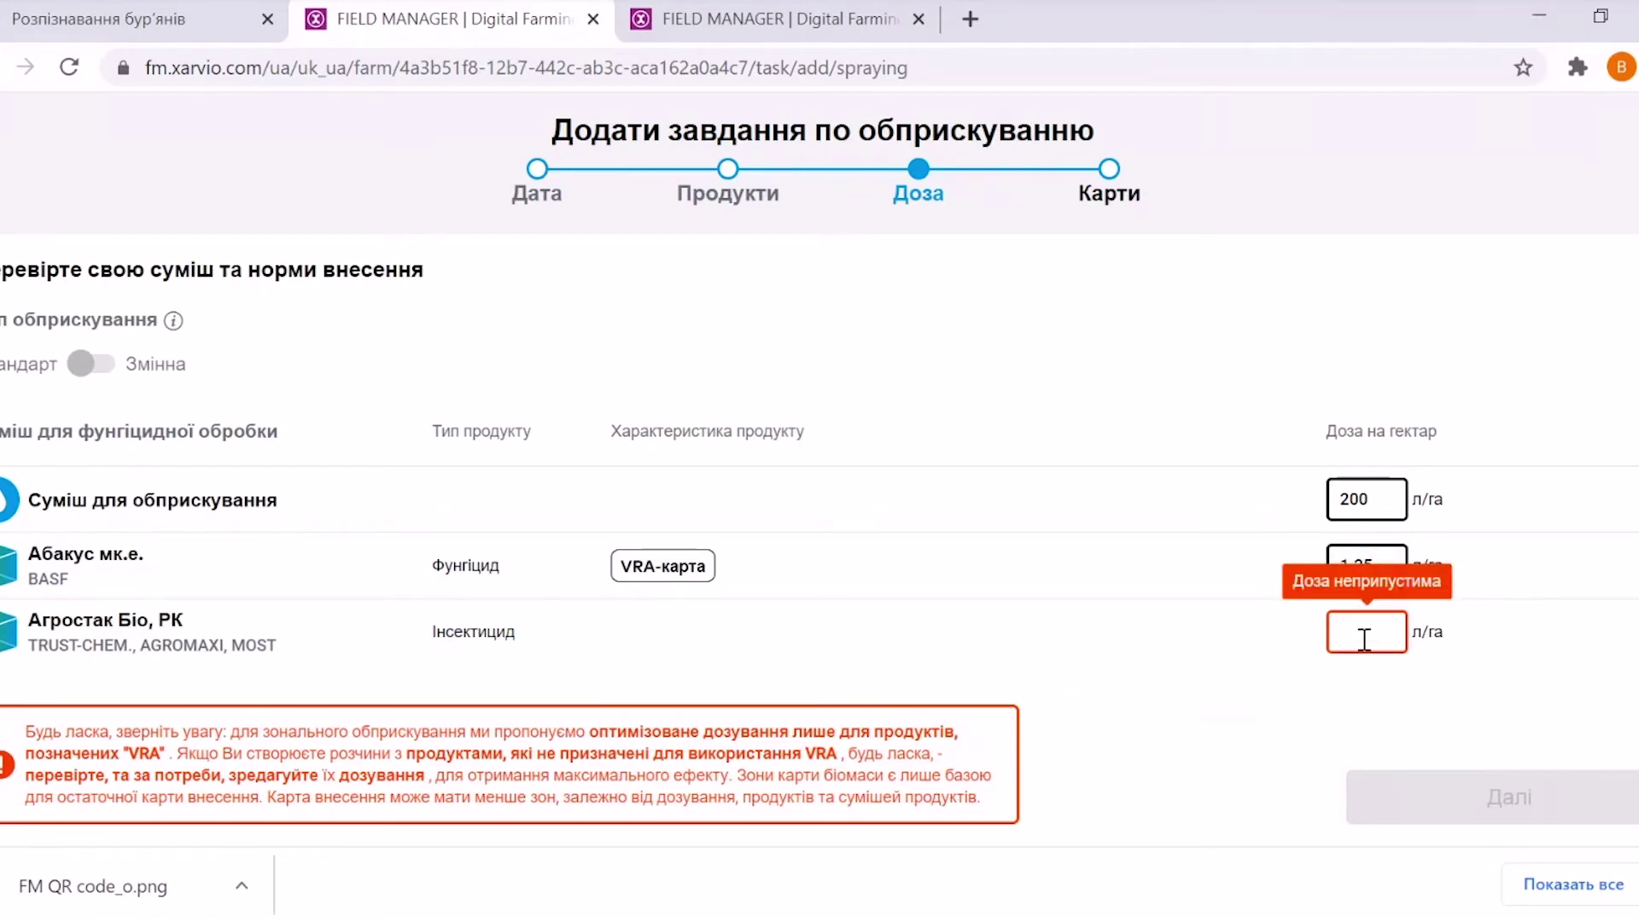
text(0)
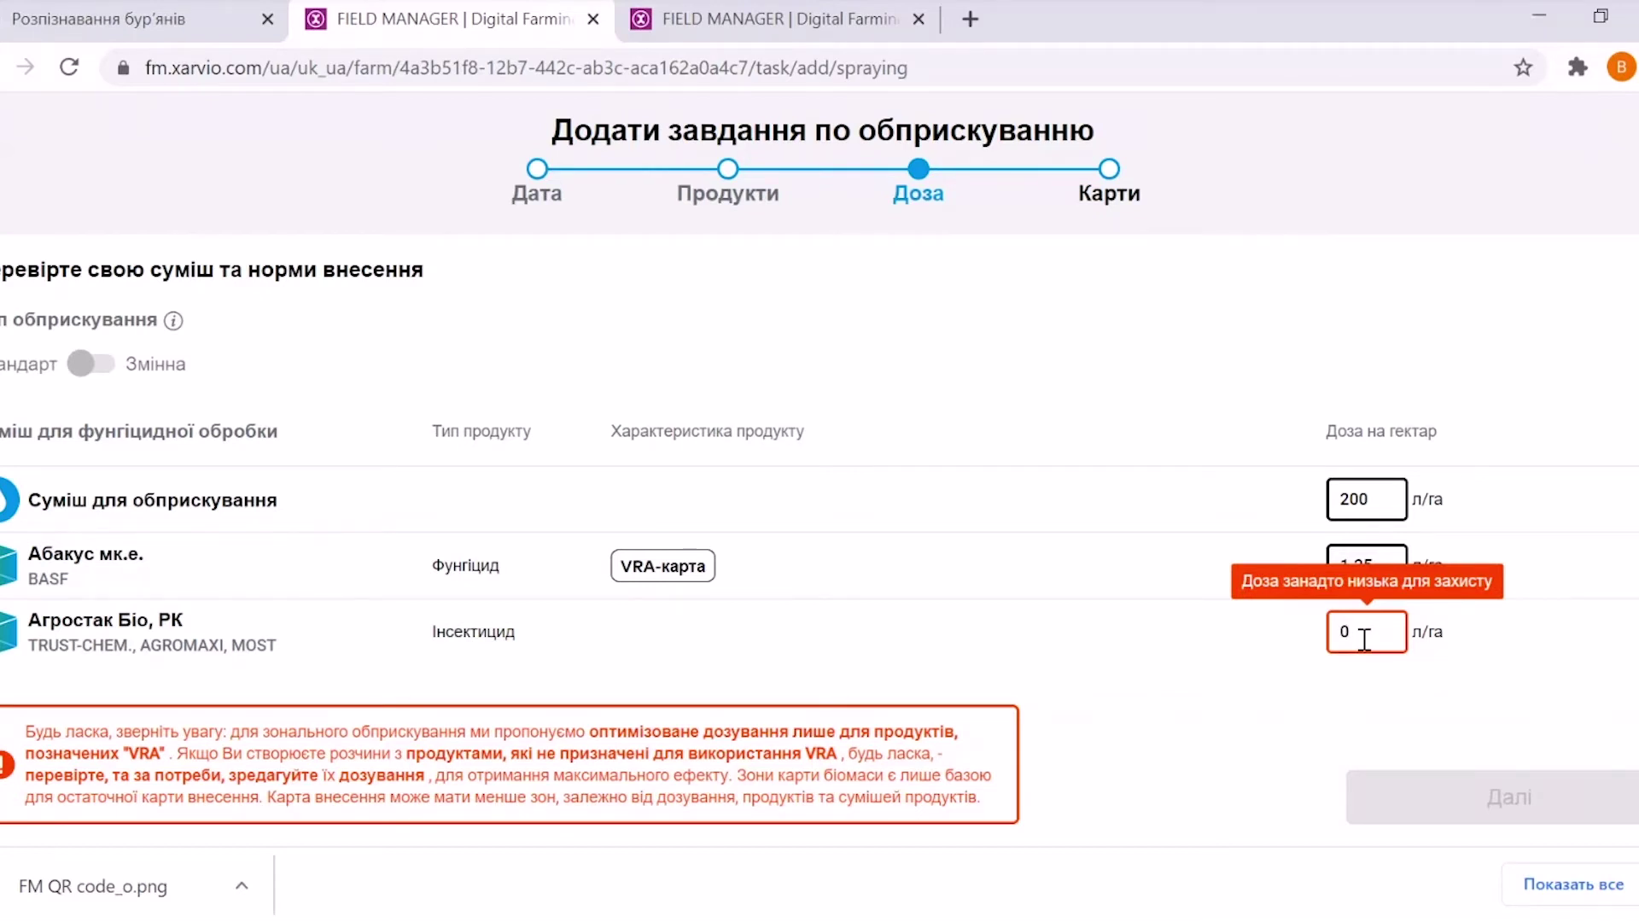
key(BackSpace)
text(1)
key(BackSpace)
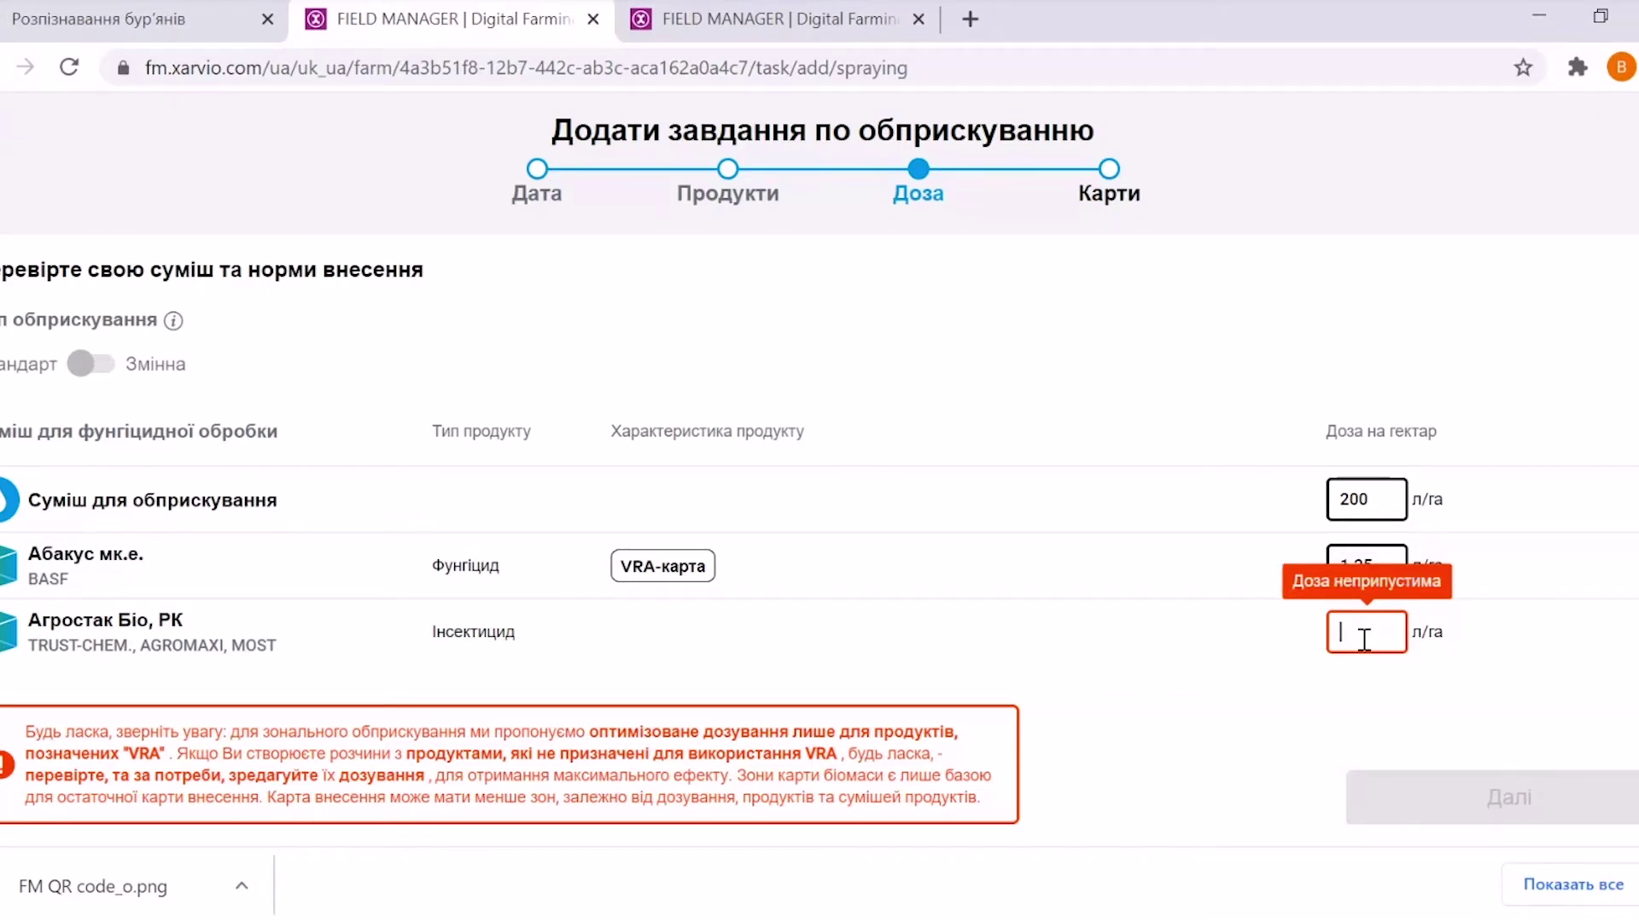
text(0)
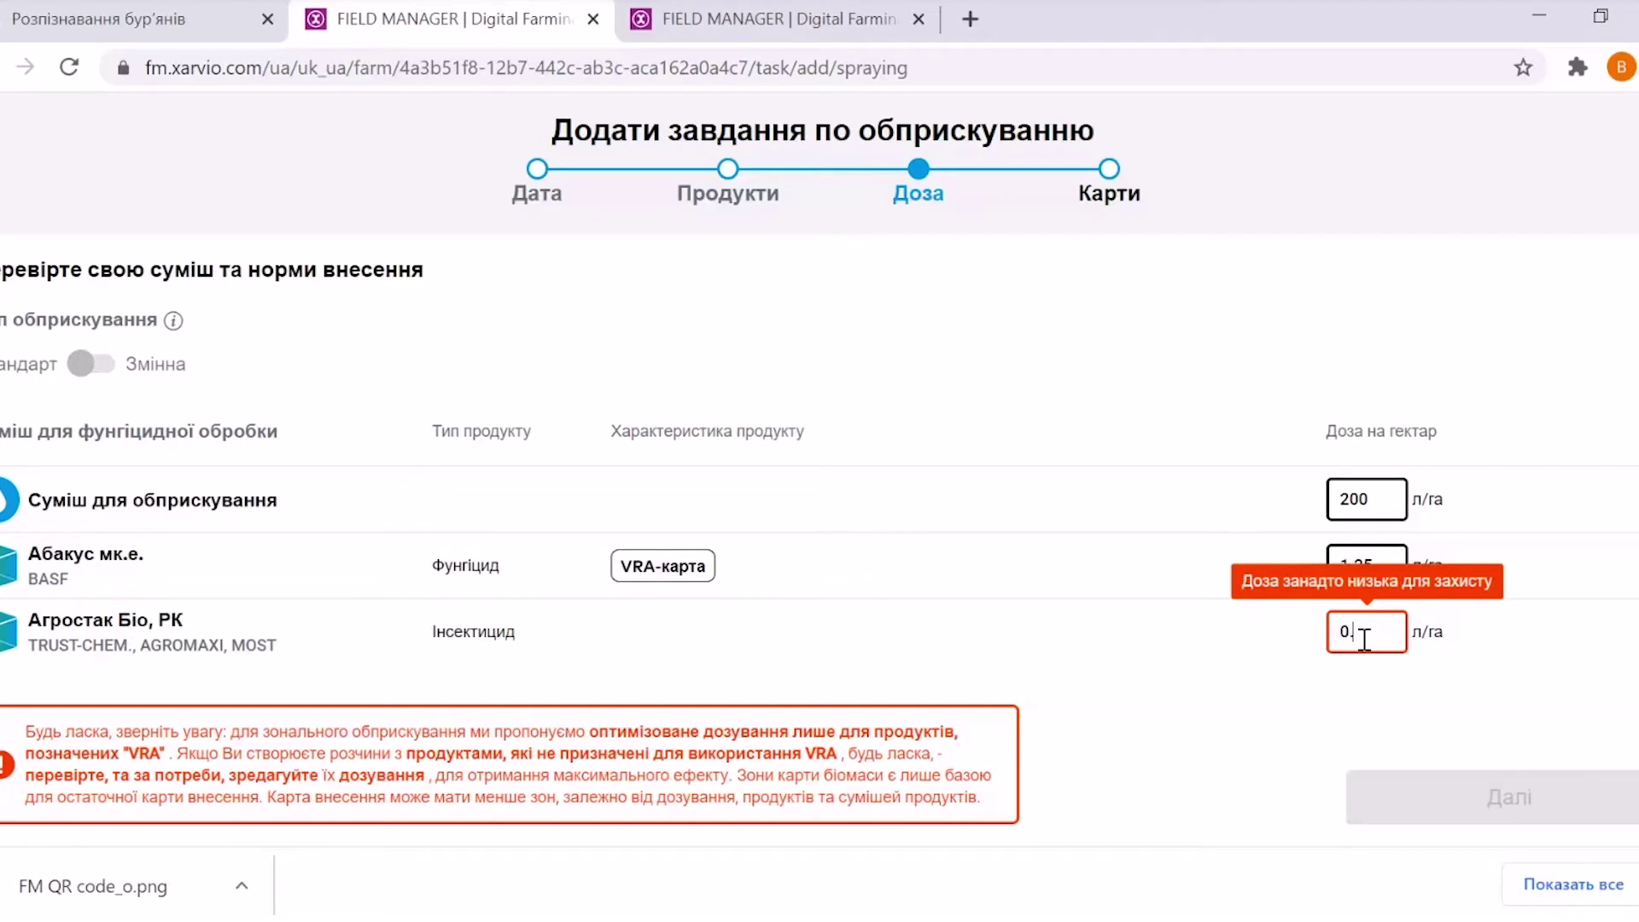
text(.4)
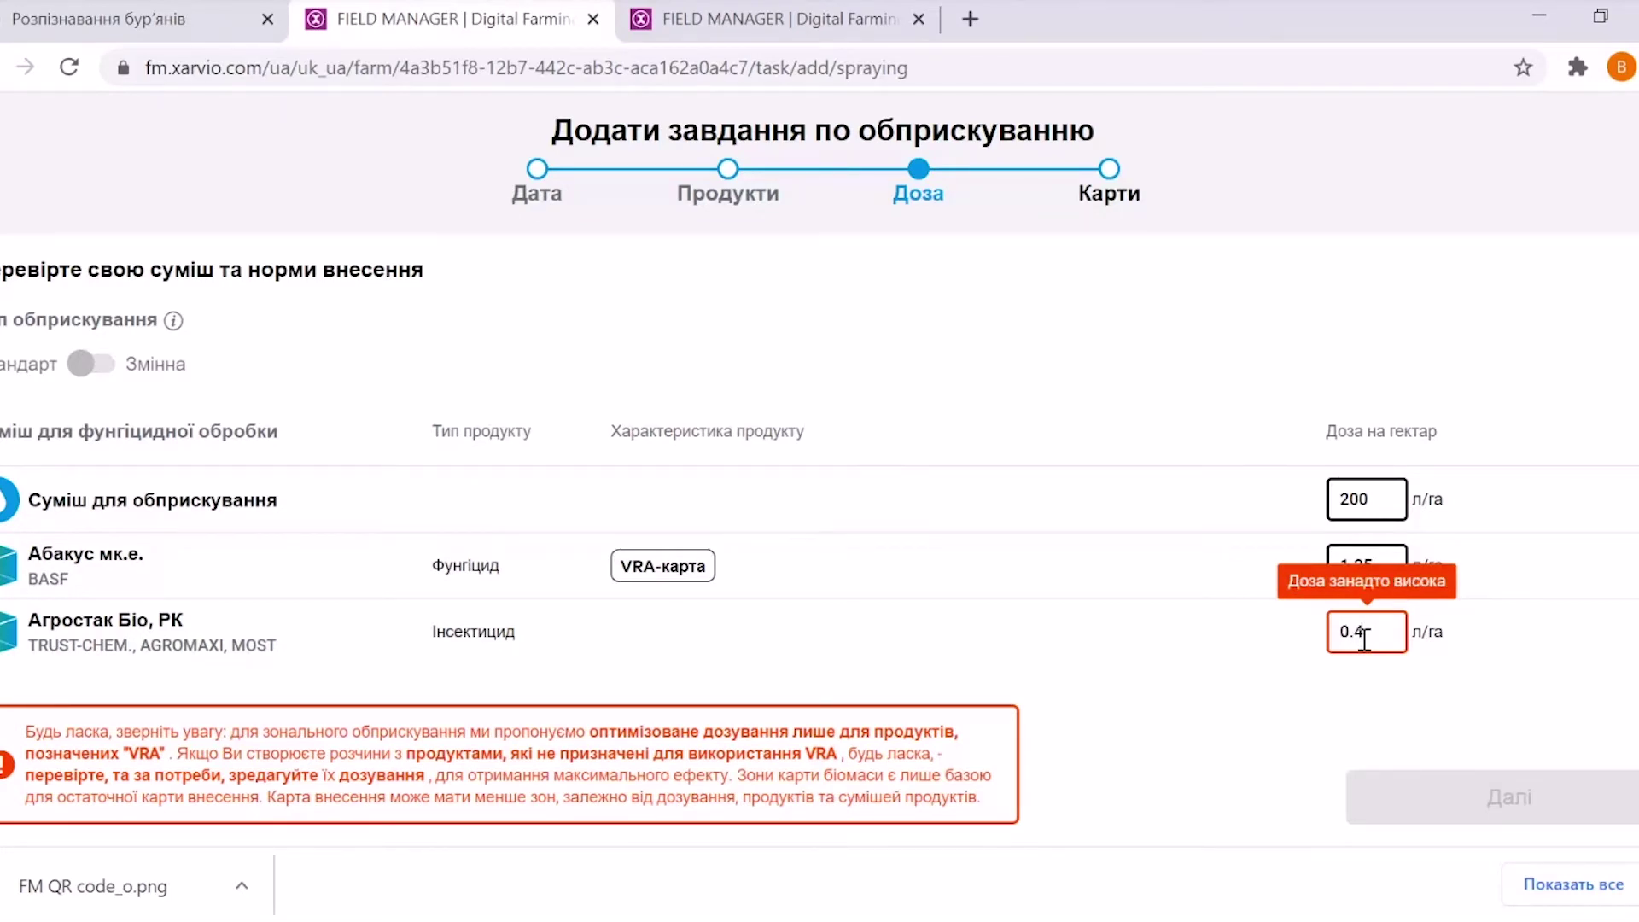
key(BackSpace)
text(1)
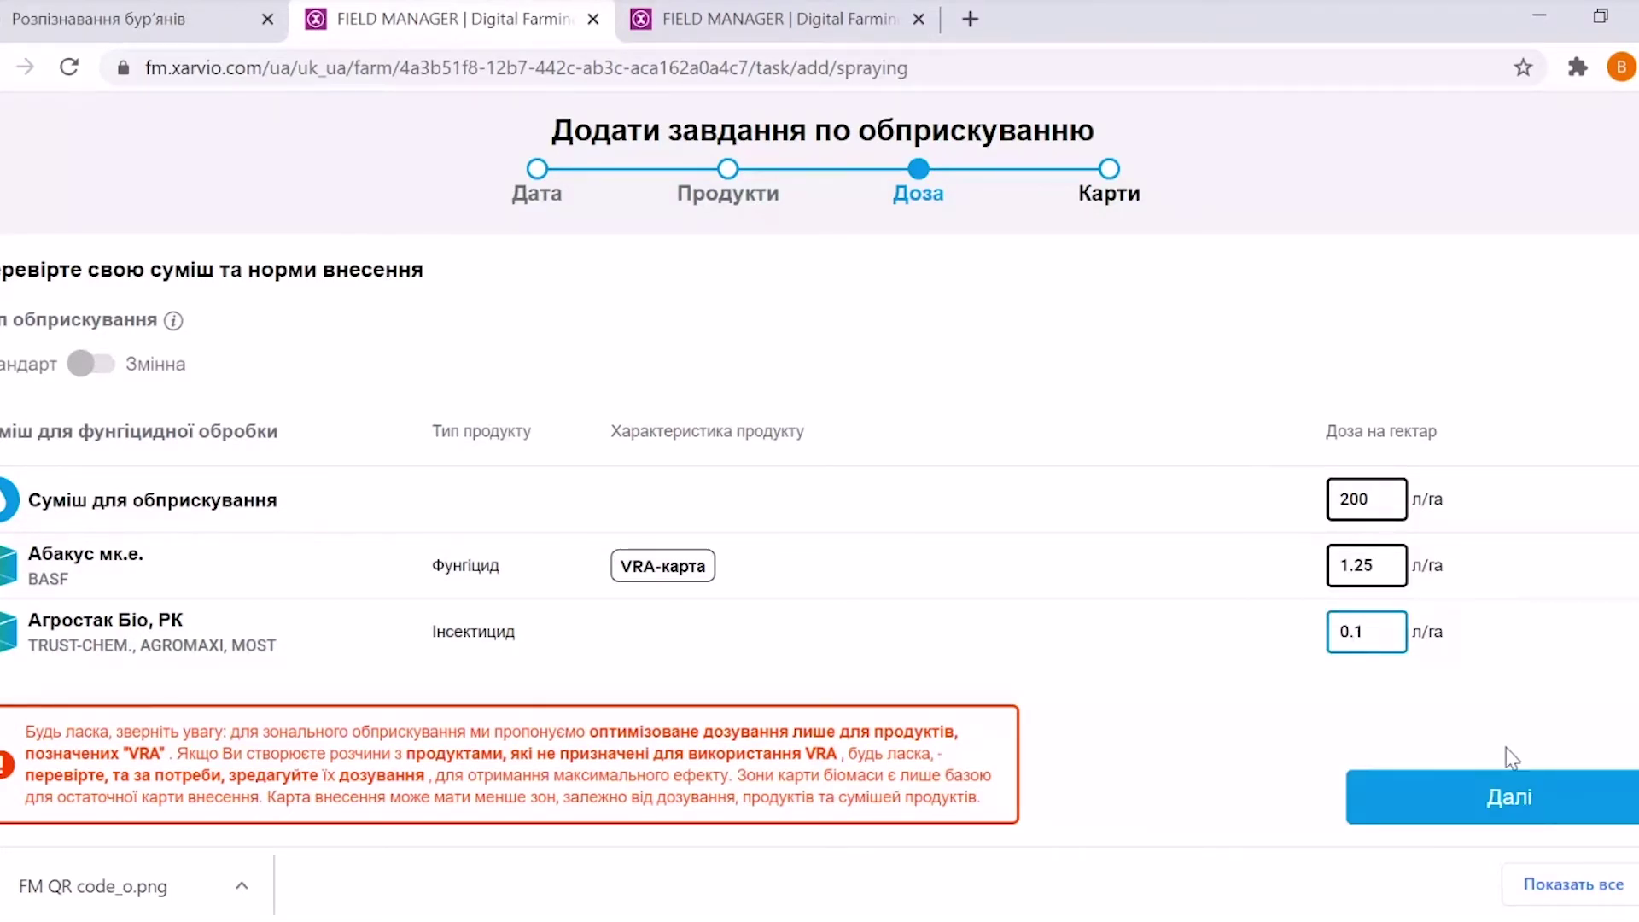
click(1494, 805)
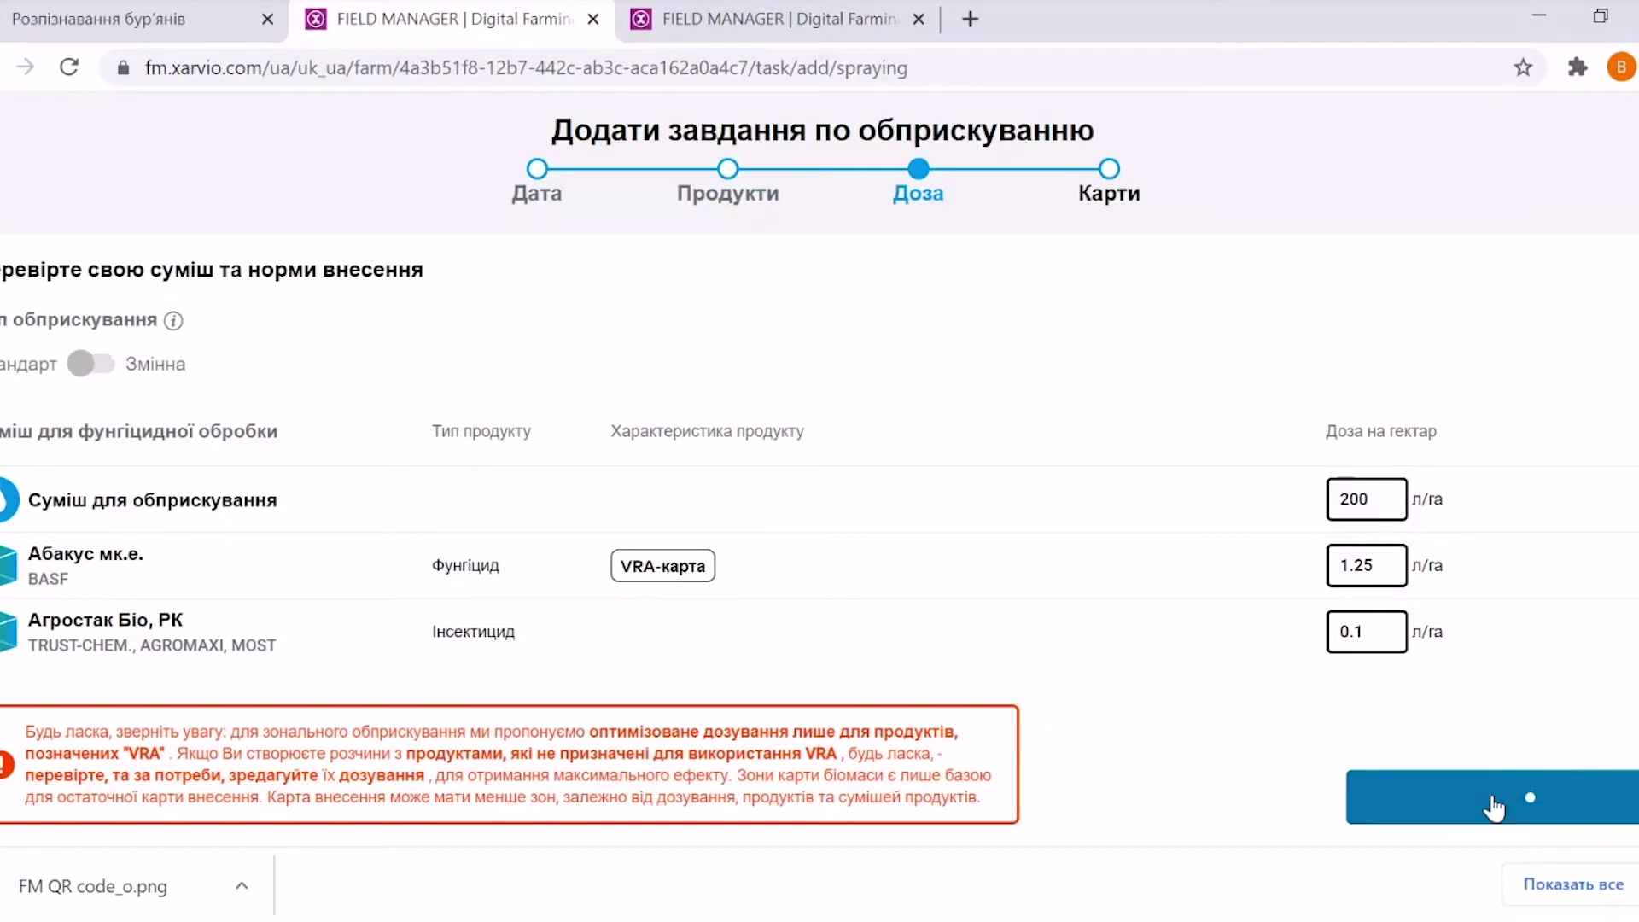
Change the spray mix rate from 200 to 250 l/ha and return to Карти
click(917, 177)
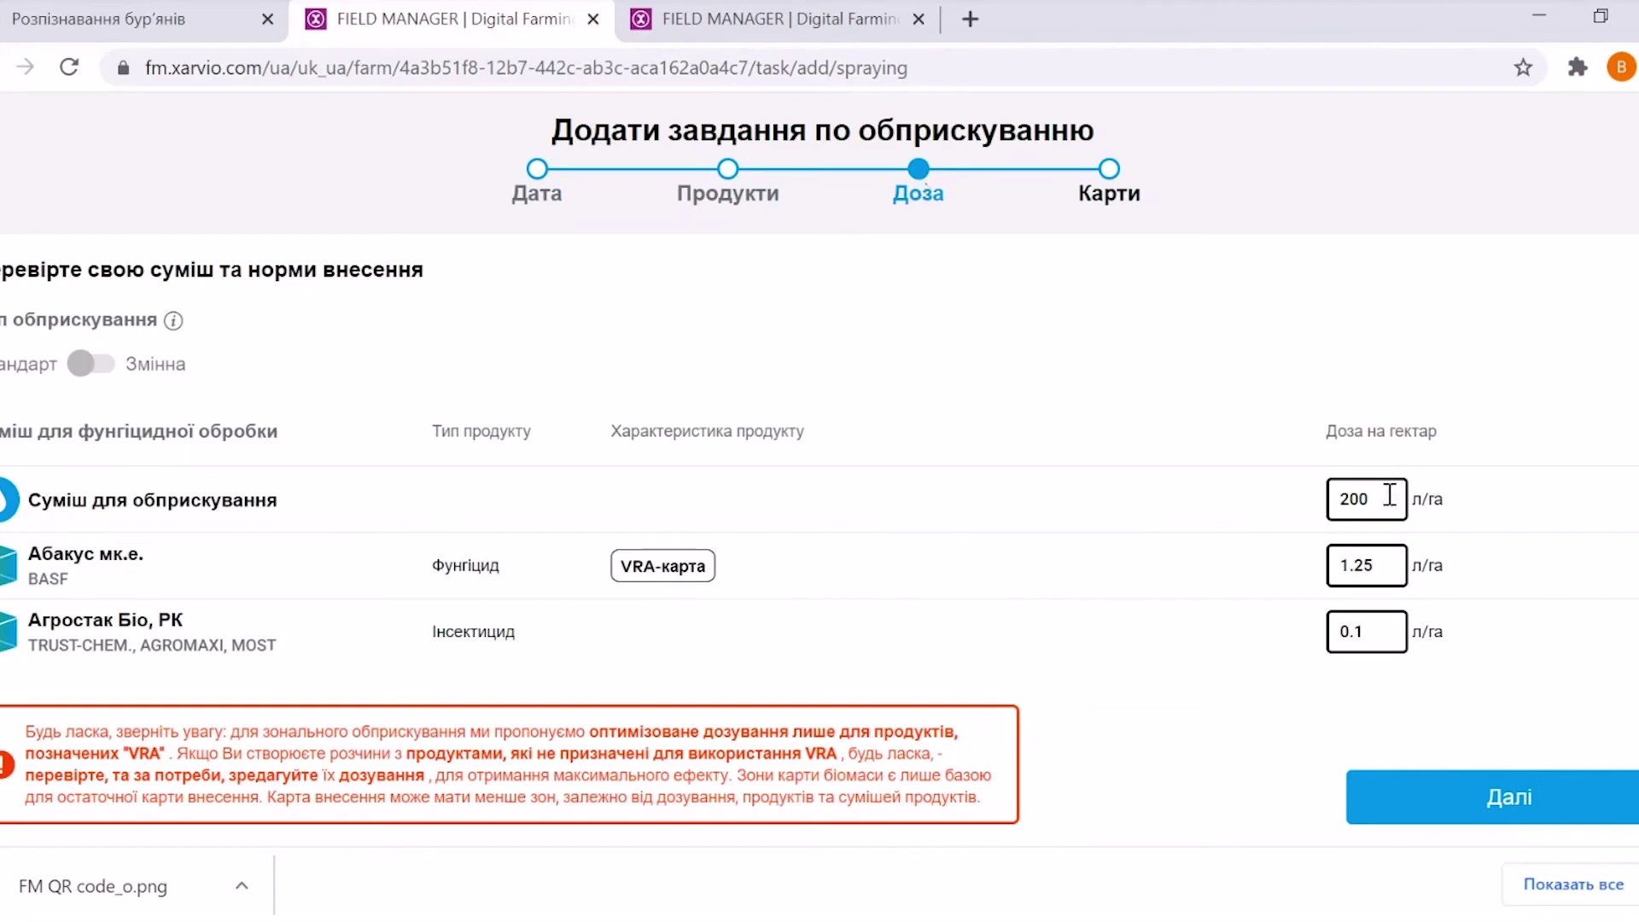
drag(1375, 497, 1340, 495)
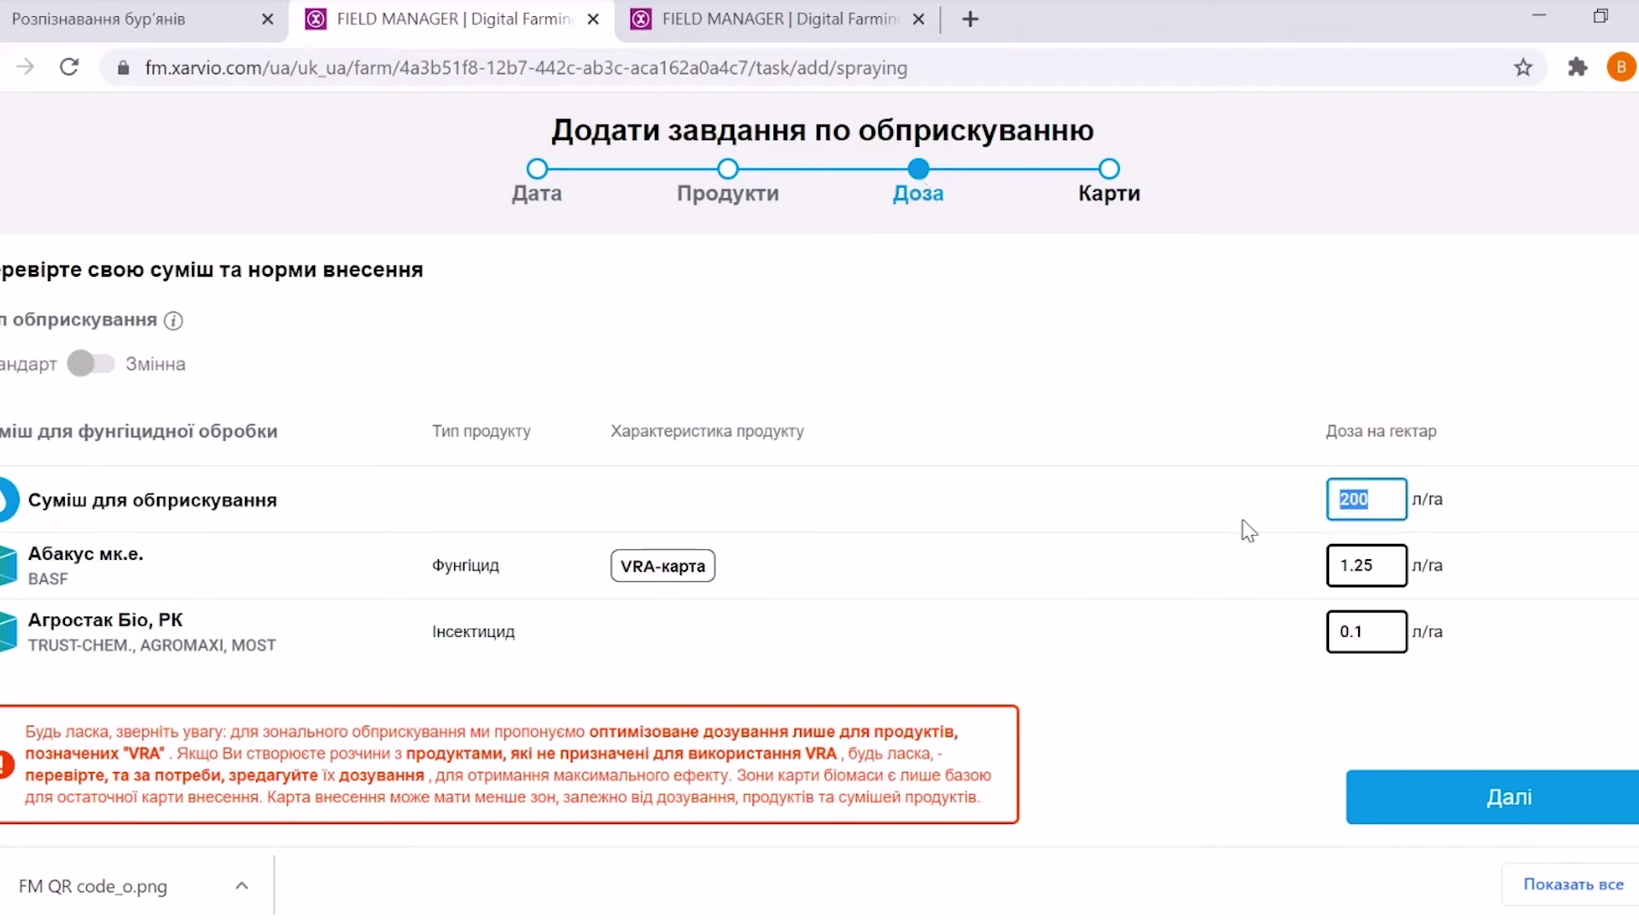
click(1381, 497)
key(BackSpace)
key(BackSpace)
text(50)
click(1561, 807)
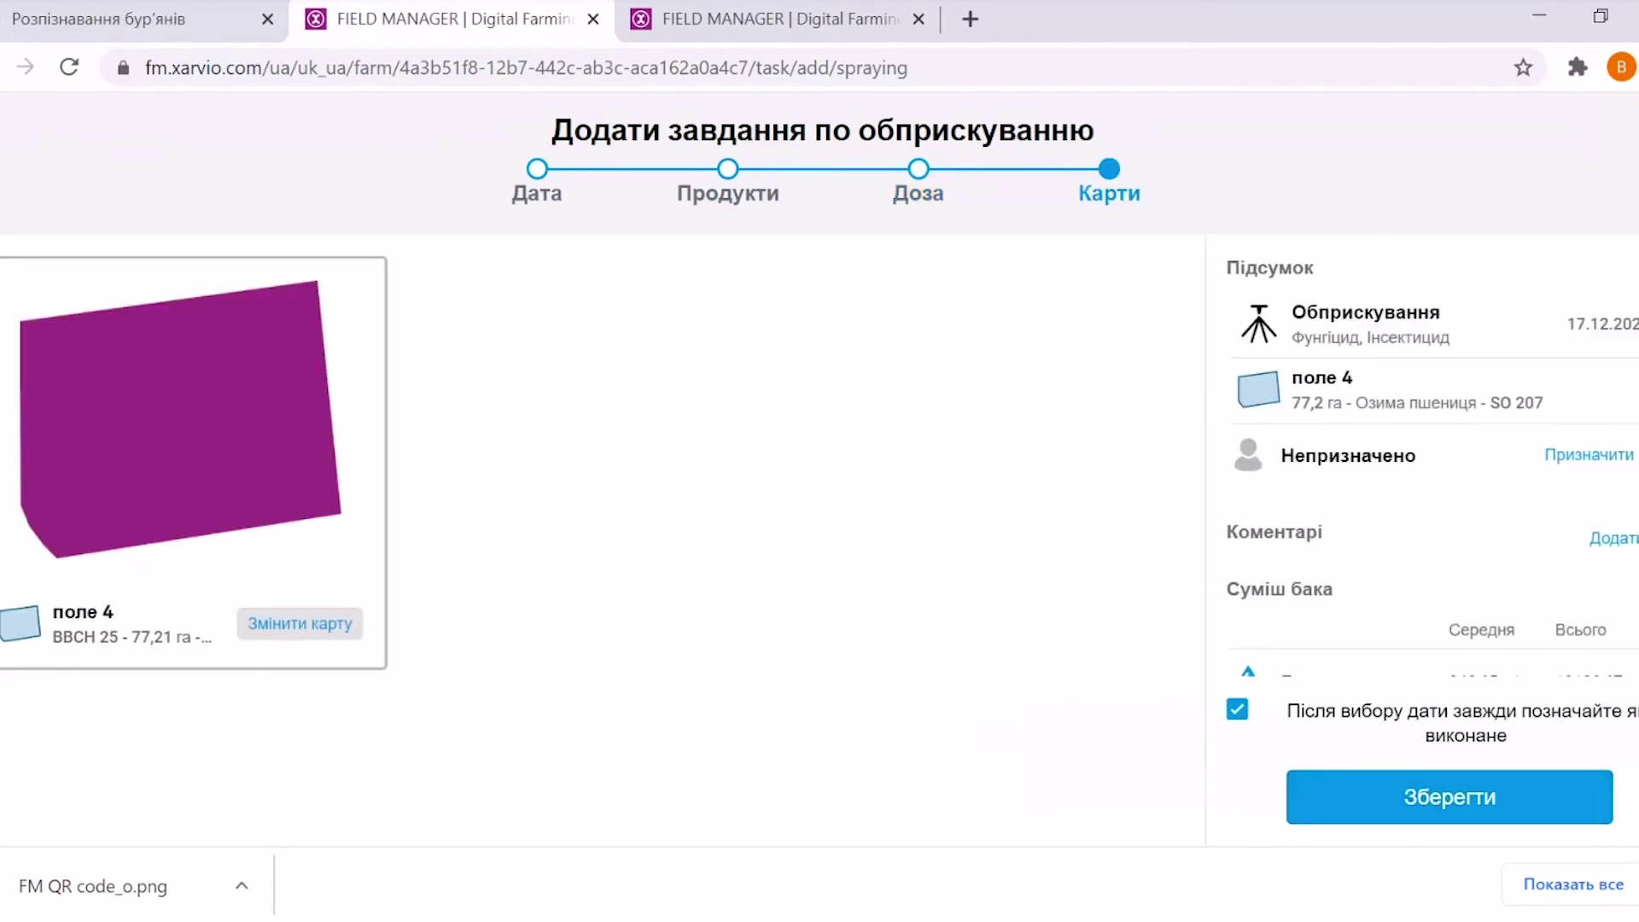
Scroll the Карти panel to the Зони для обприскування section: one Середня норма zone, 77,2 ha
scroll(1422, 512, down, 5)
scroll(1422, 513, up, 3)
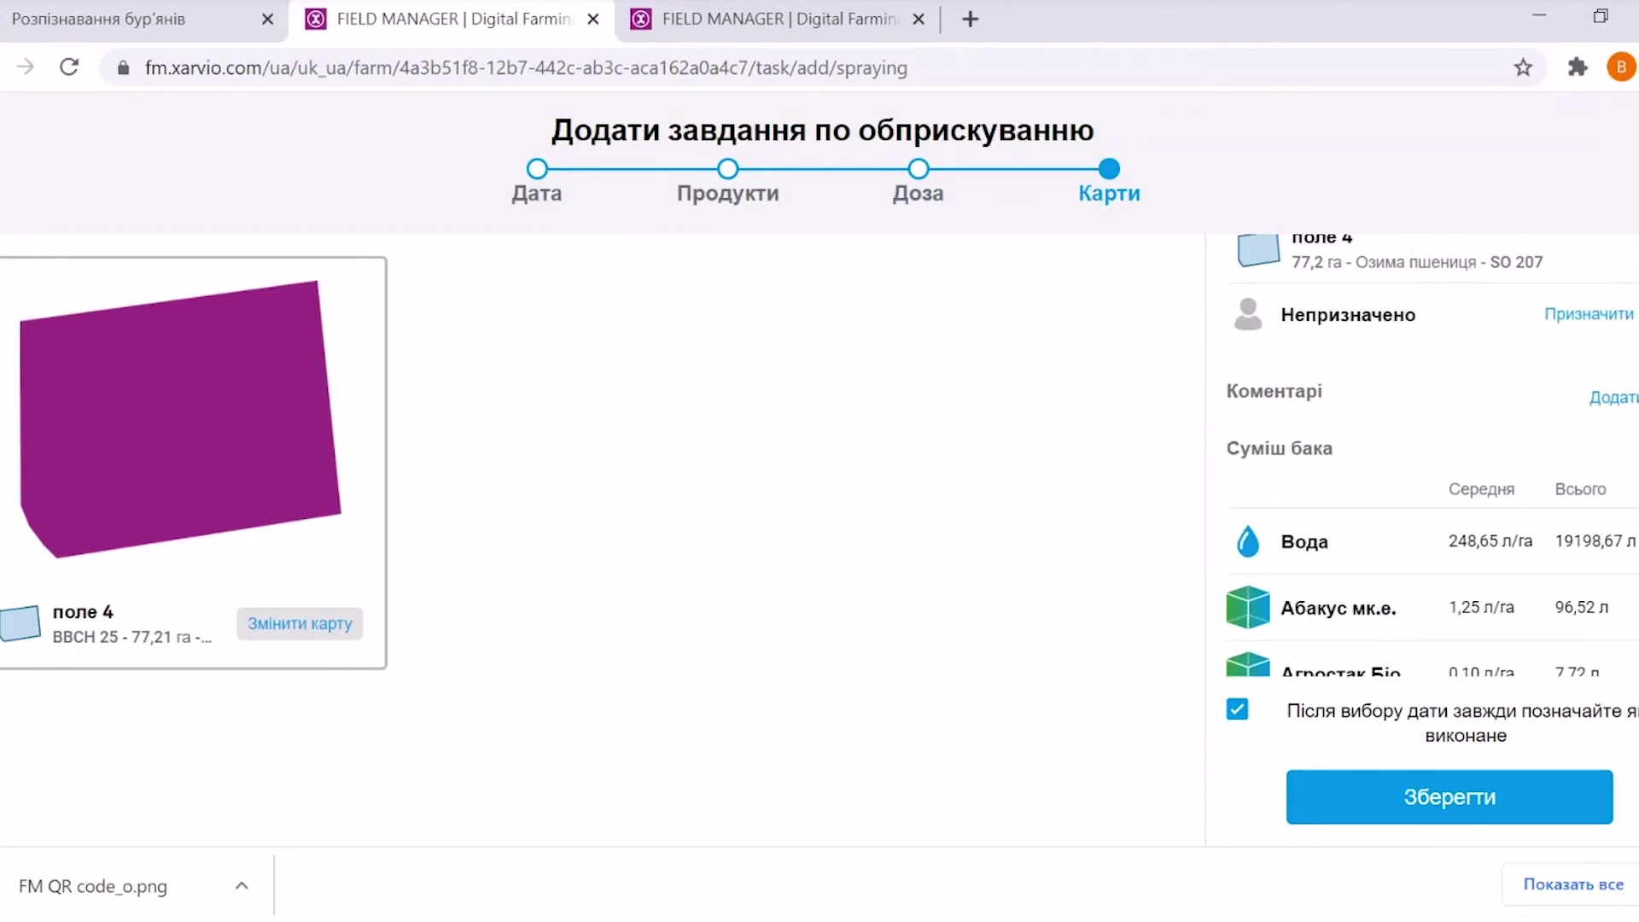
scroll(1422, 512, down, 3)
scroll(1422, 512, up, 1)
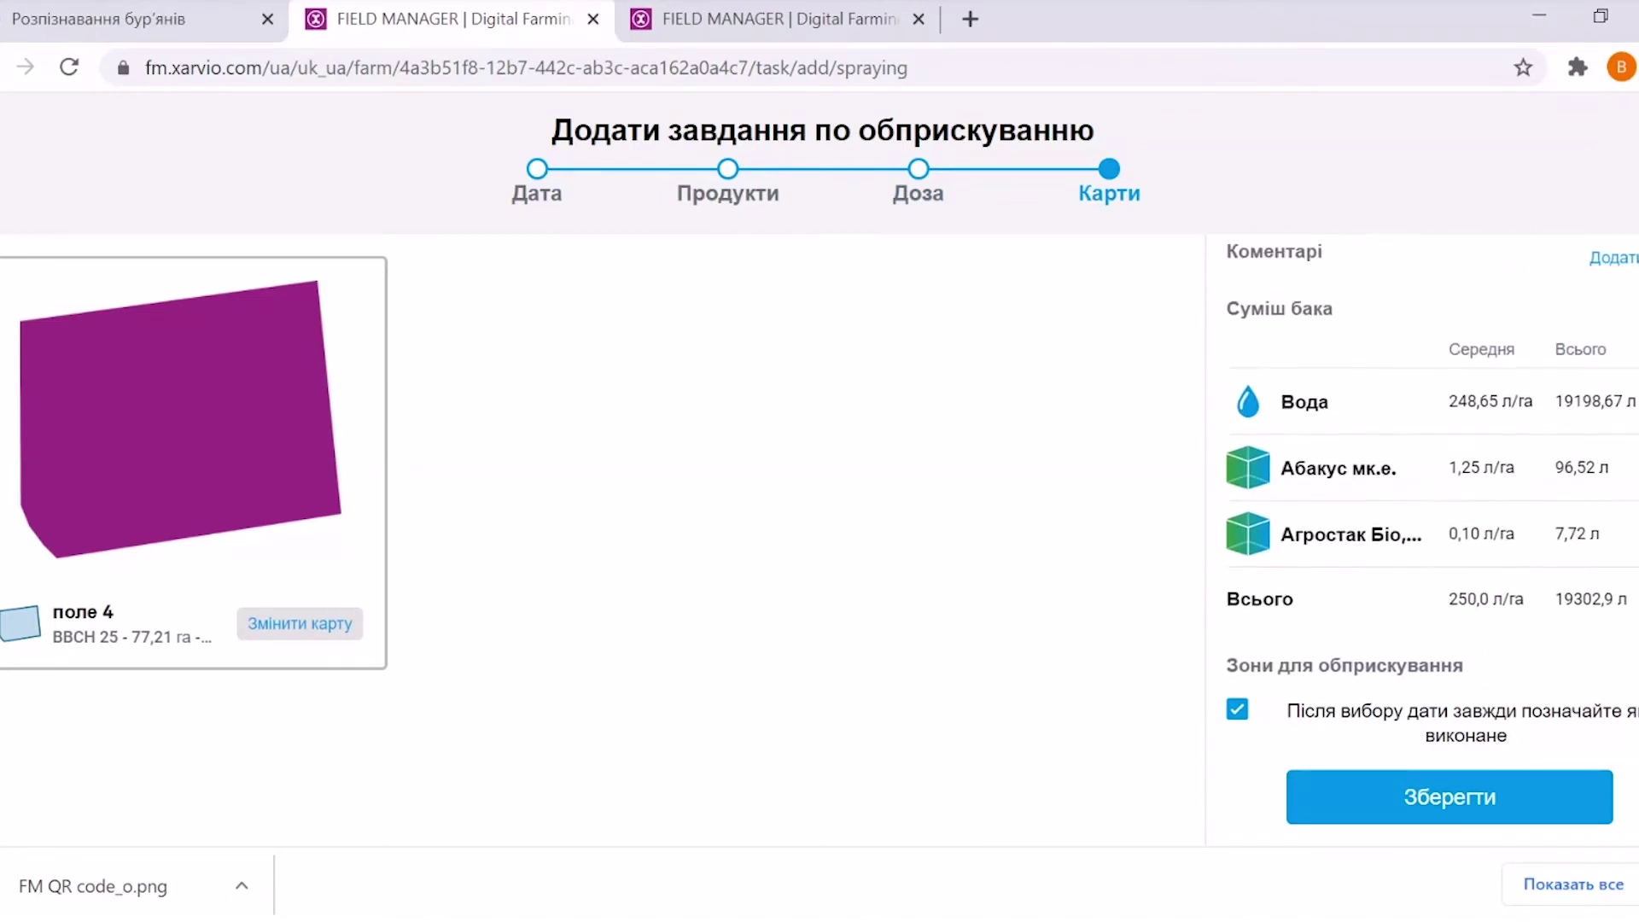
scroll(1422, 512, up, 1)
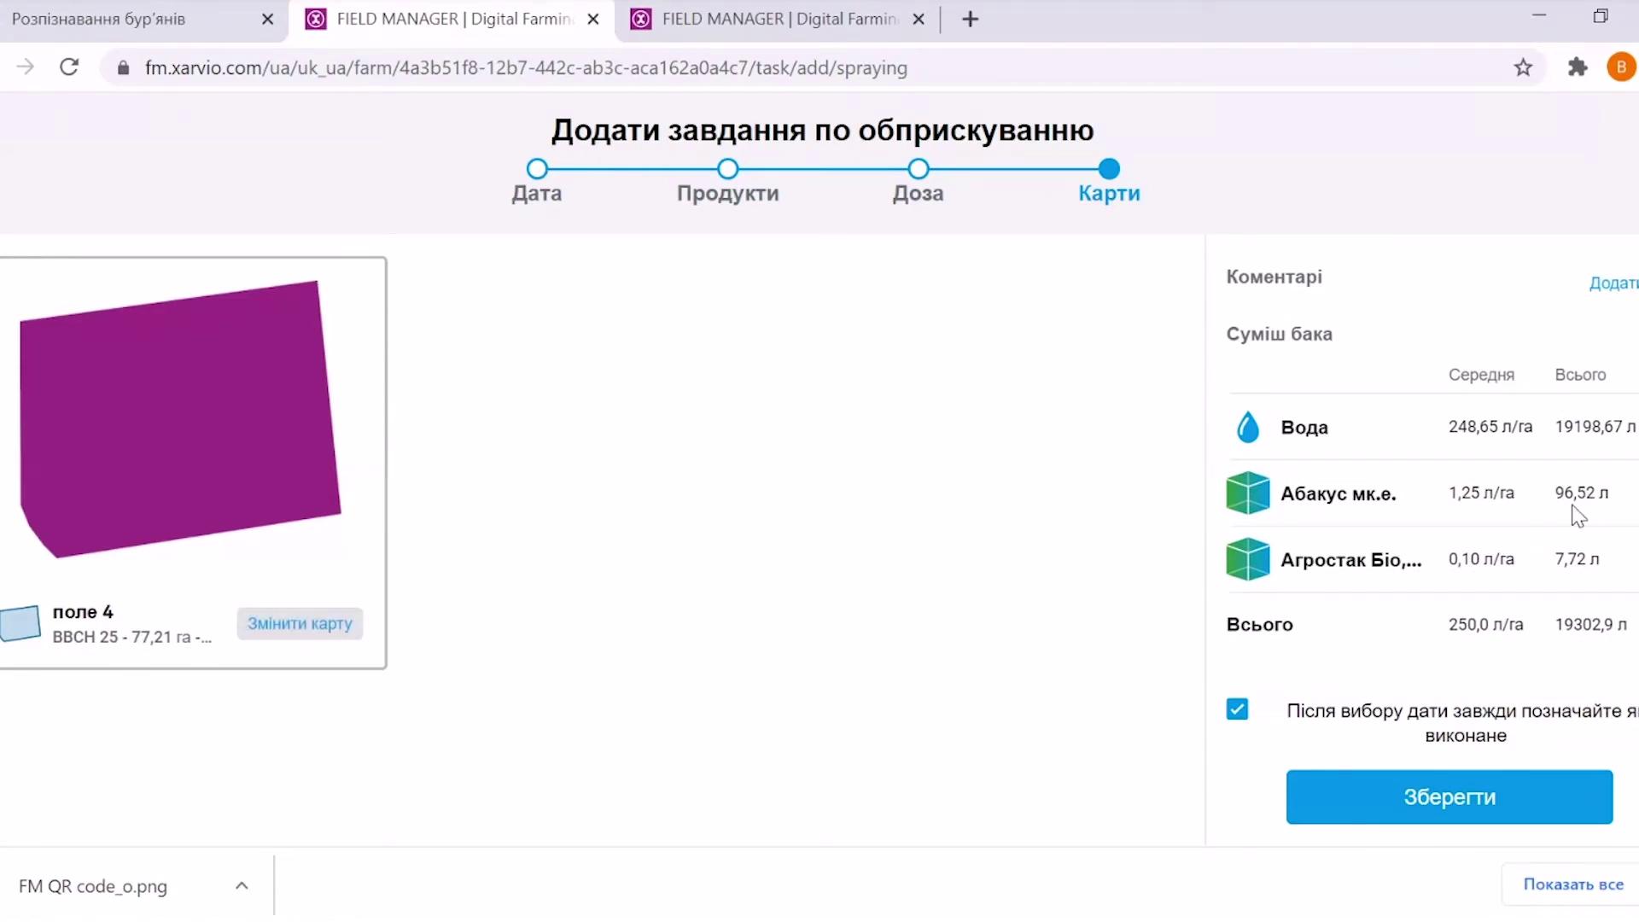
scroll(1556, 517, down, 1)
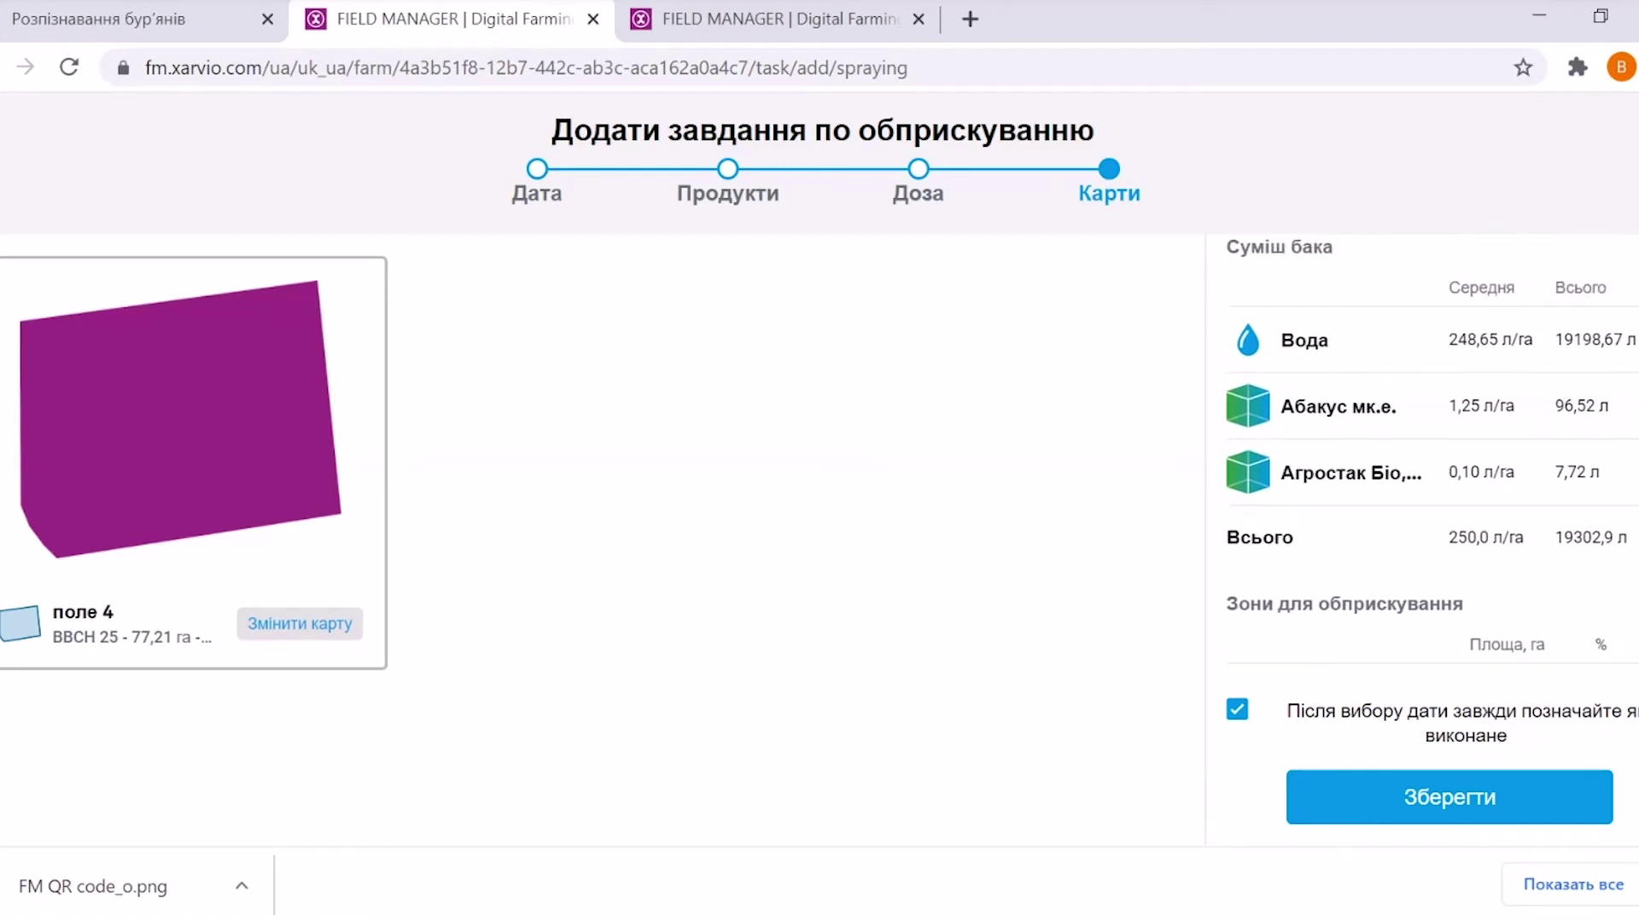
Open поле 4's map in the Карти внесення editor and scroll its zone panel
click(294, 622)
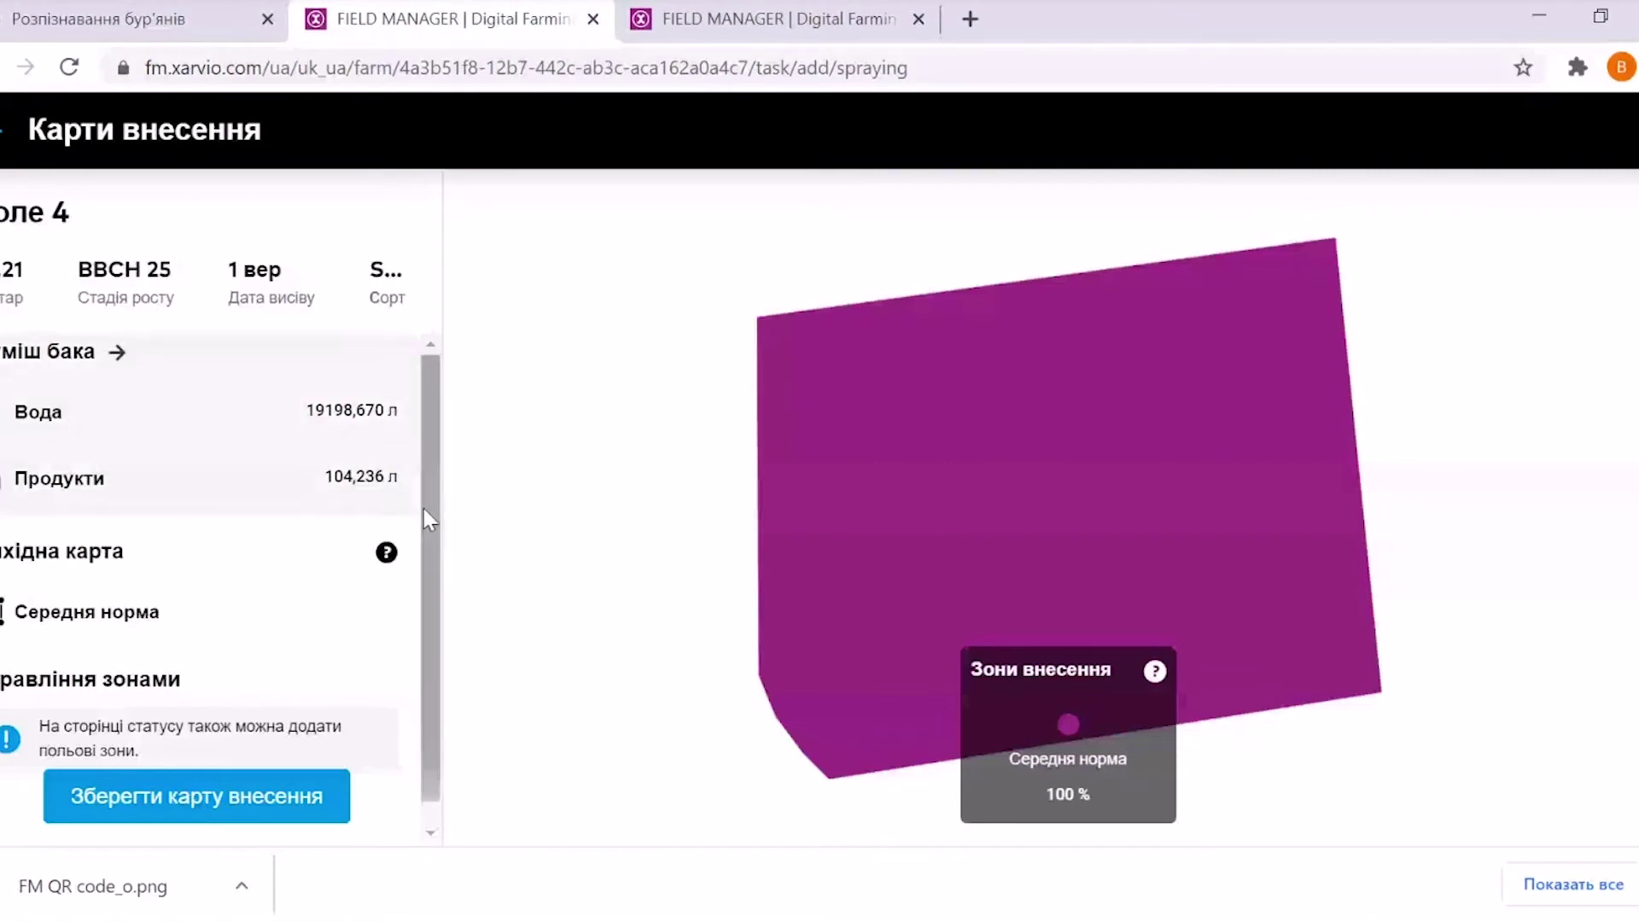
drag(442, 523, 435, 690)
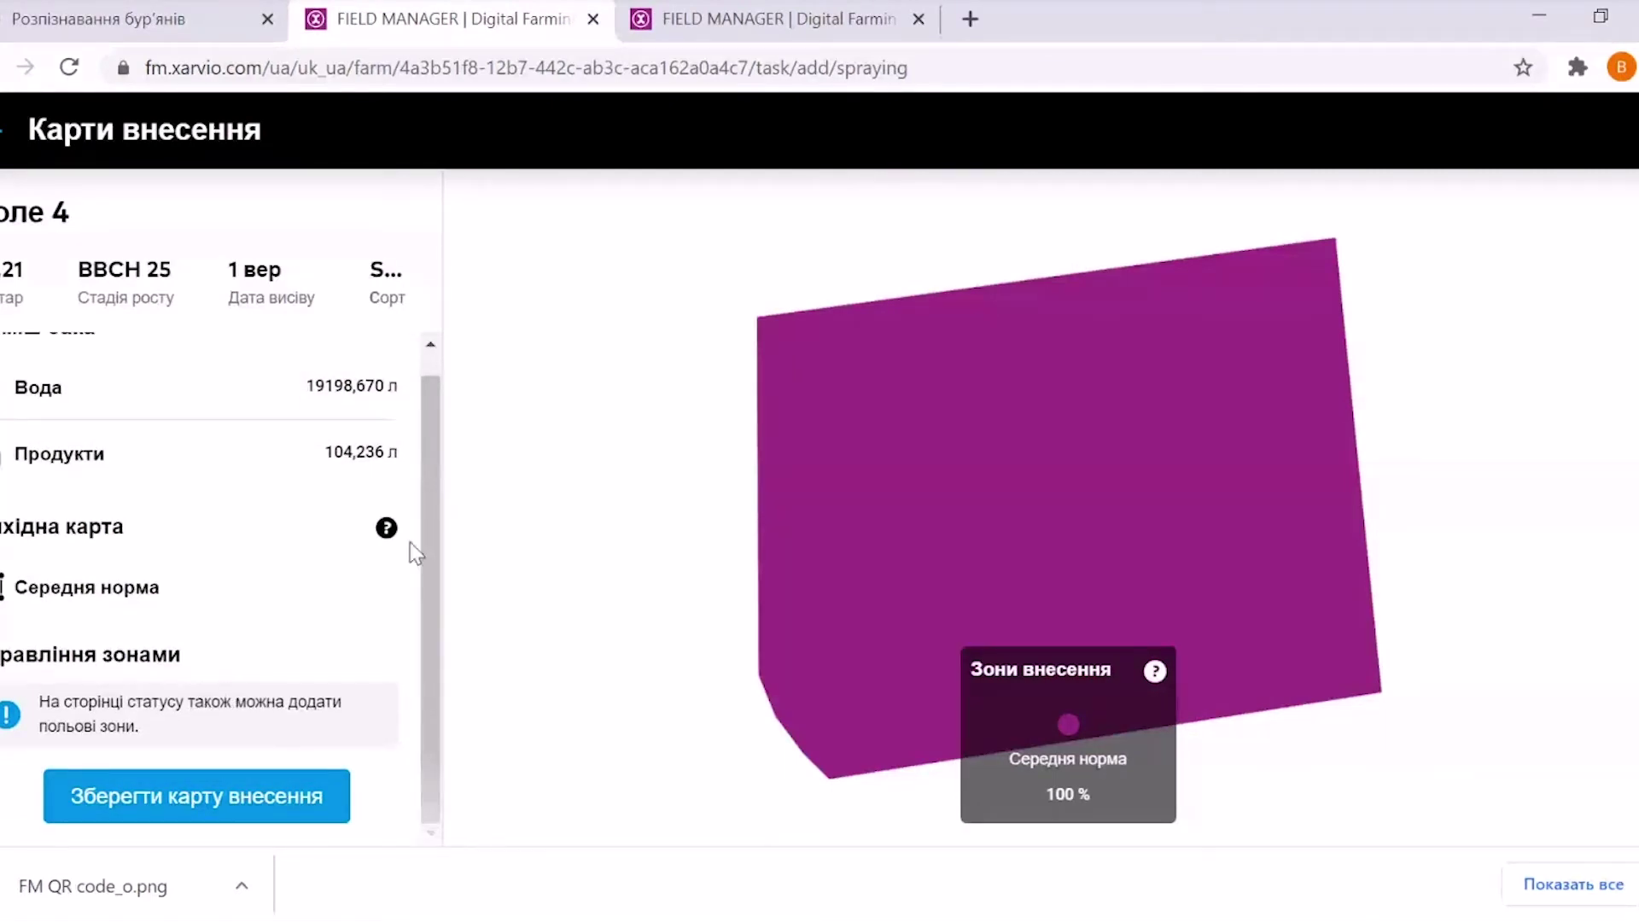
drag(427, 566, 422, 657)
Return to the Карти step and save the Обприскування task for поле 4
click(3, 147)
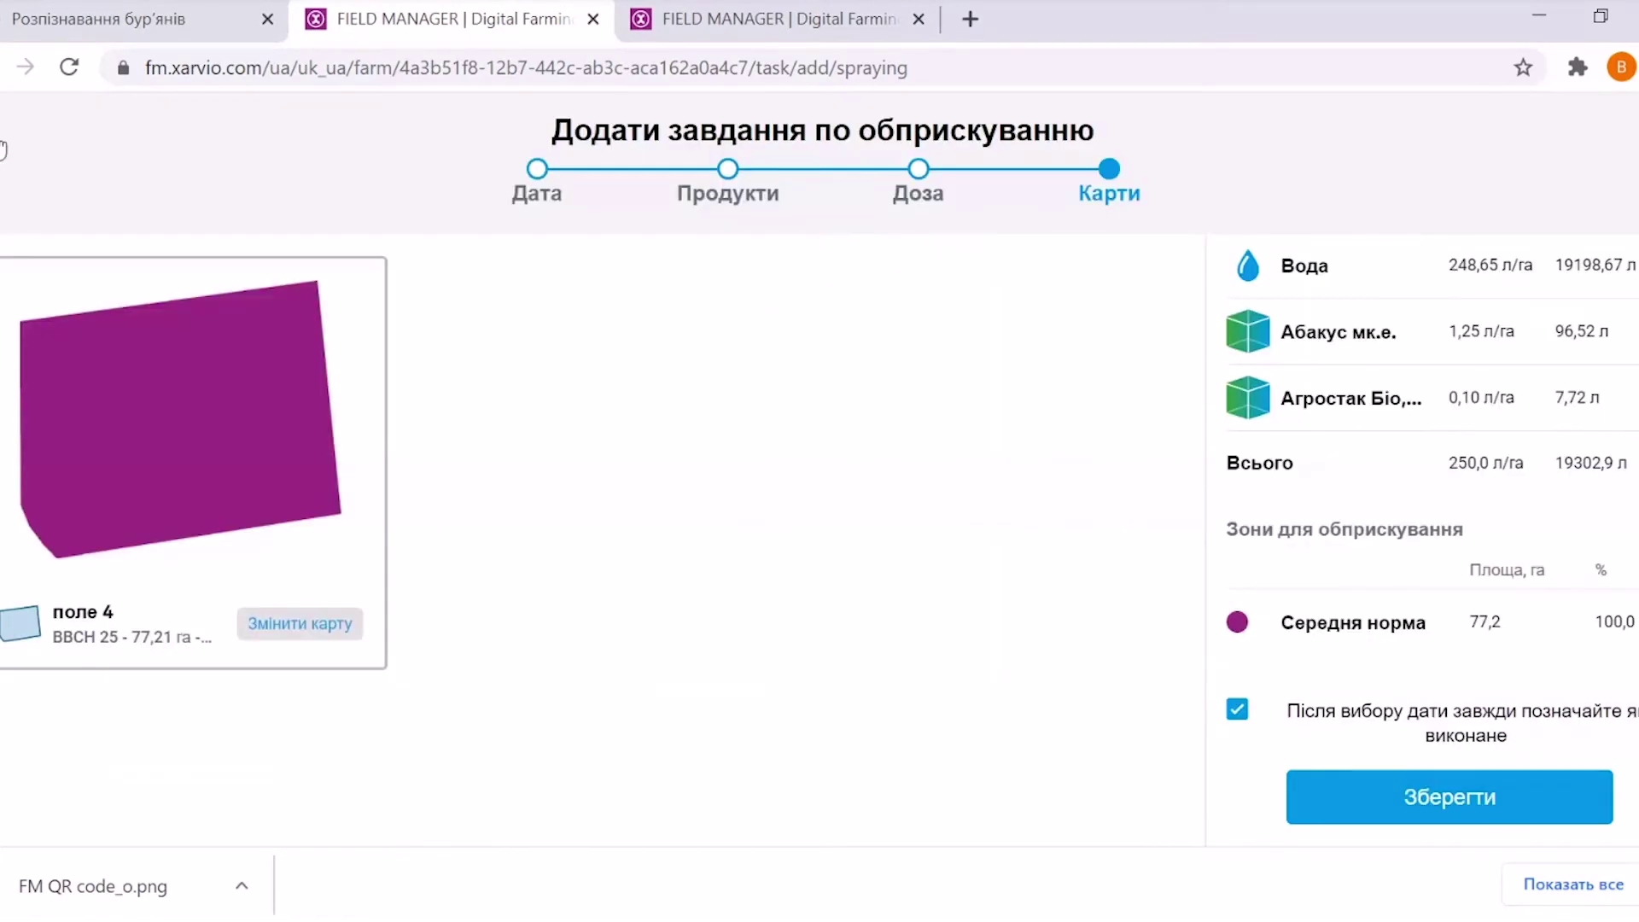
scroll(1494, 677, up, 5)
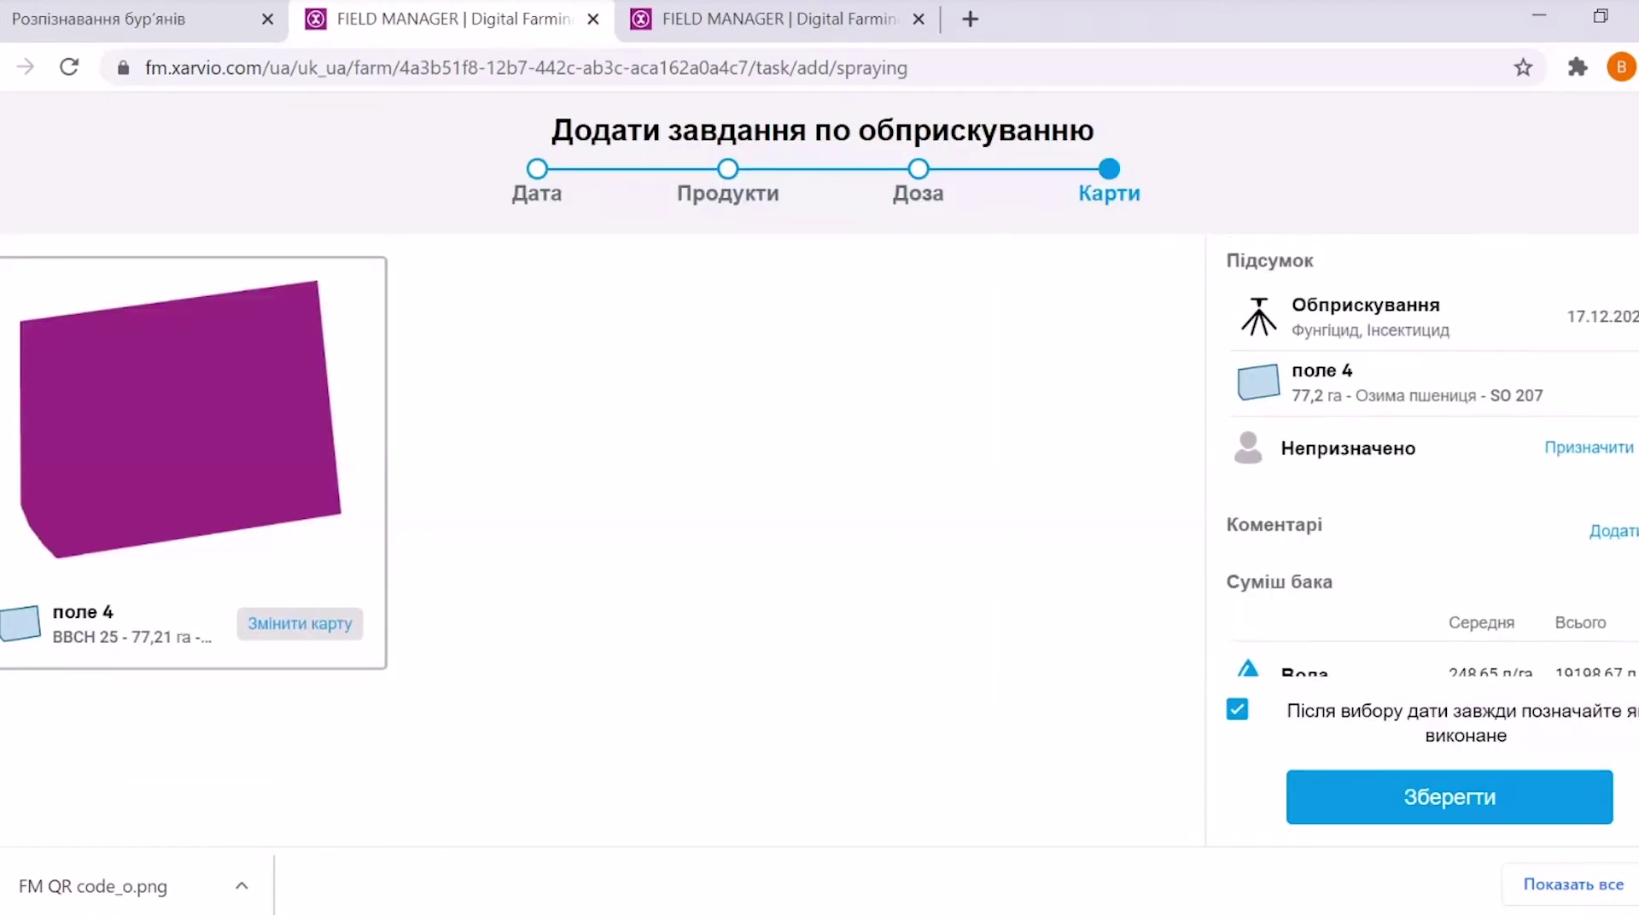
scroll(1494, 677, down, 1)
scroll(1495, 677, up, 1)
click(1404, 801)
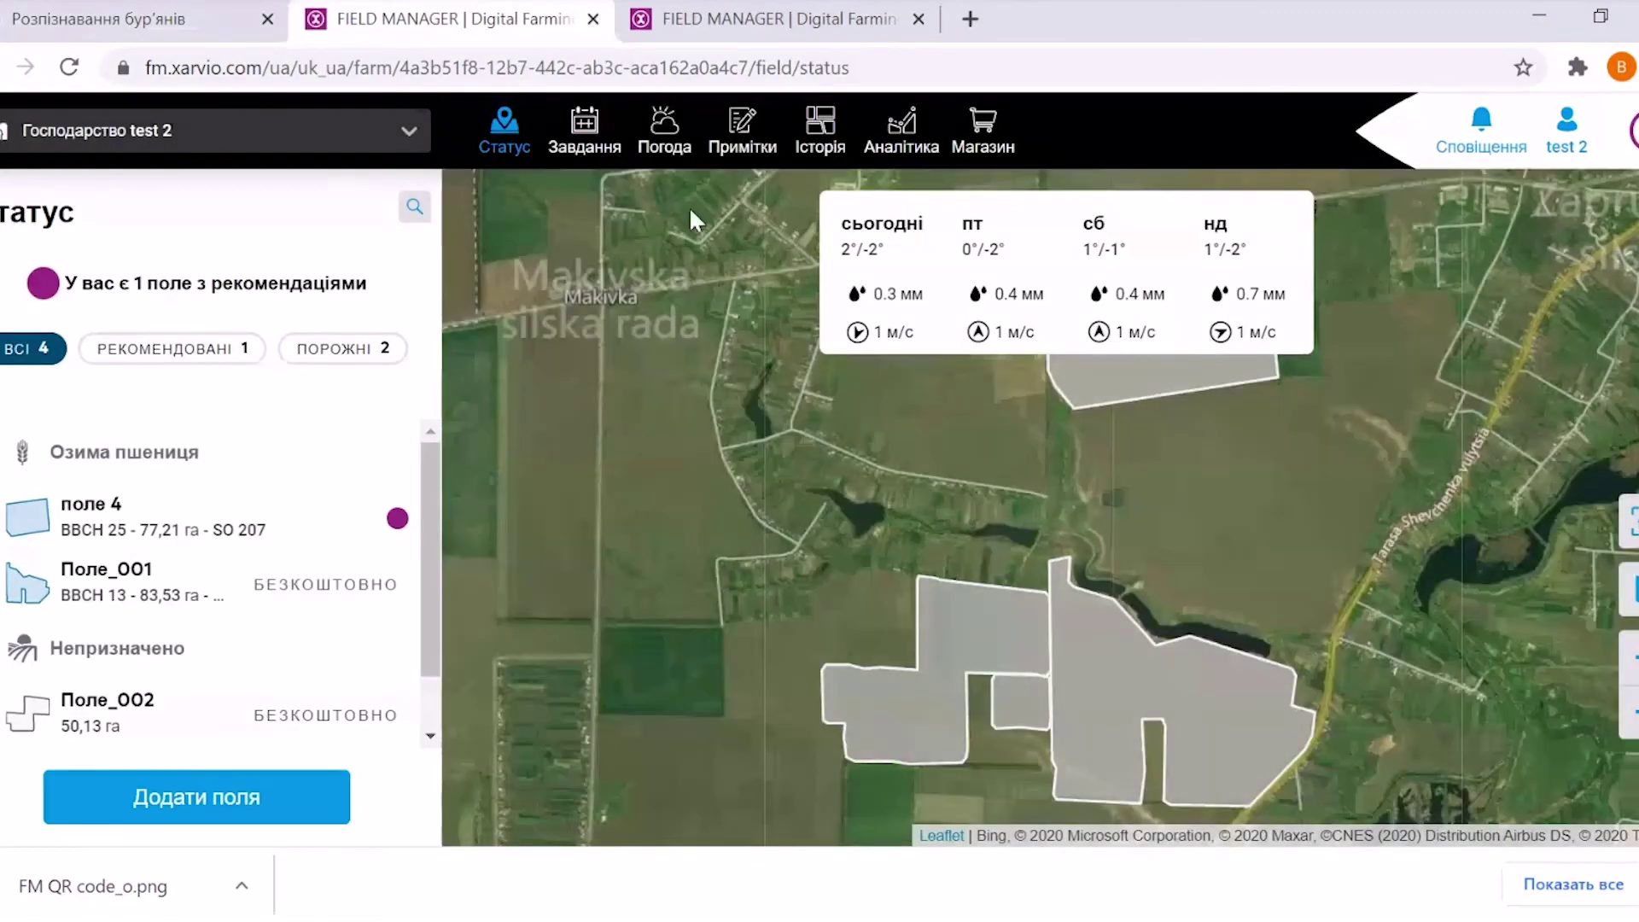
Check поле 4's tasks in Завдання, then open its details on the Статус map
click(585, 132)
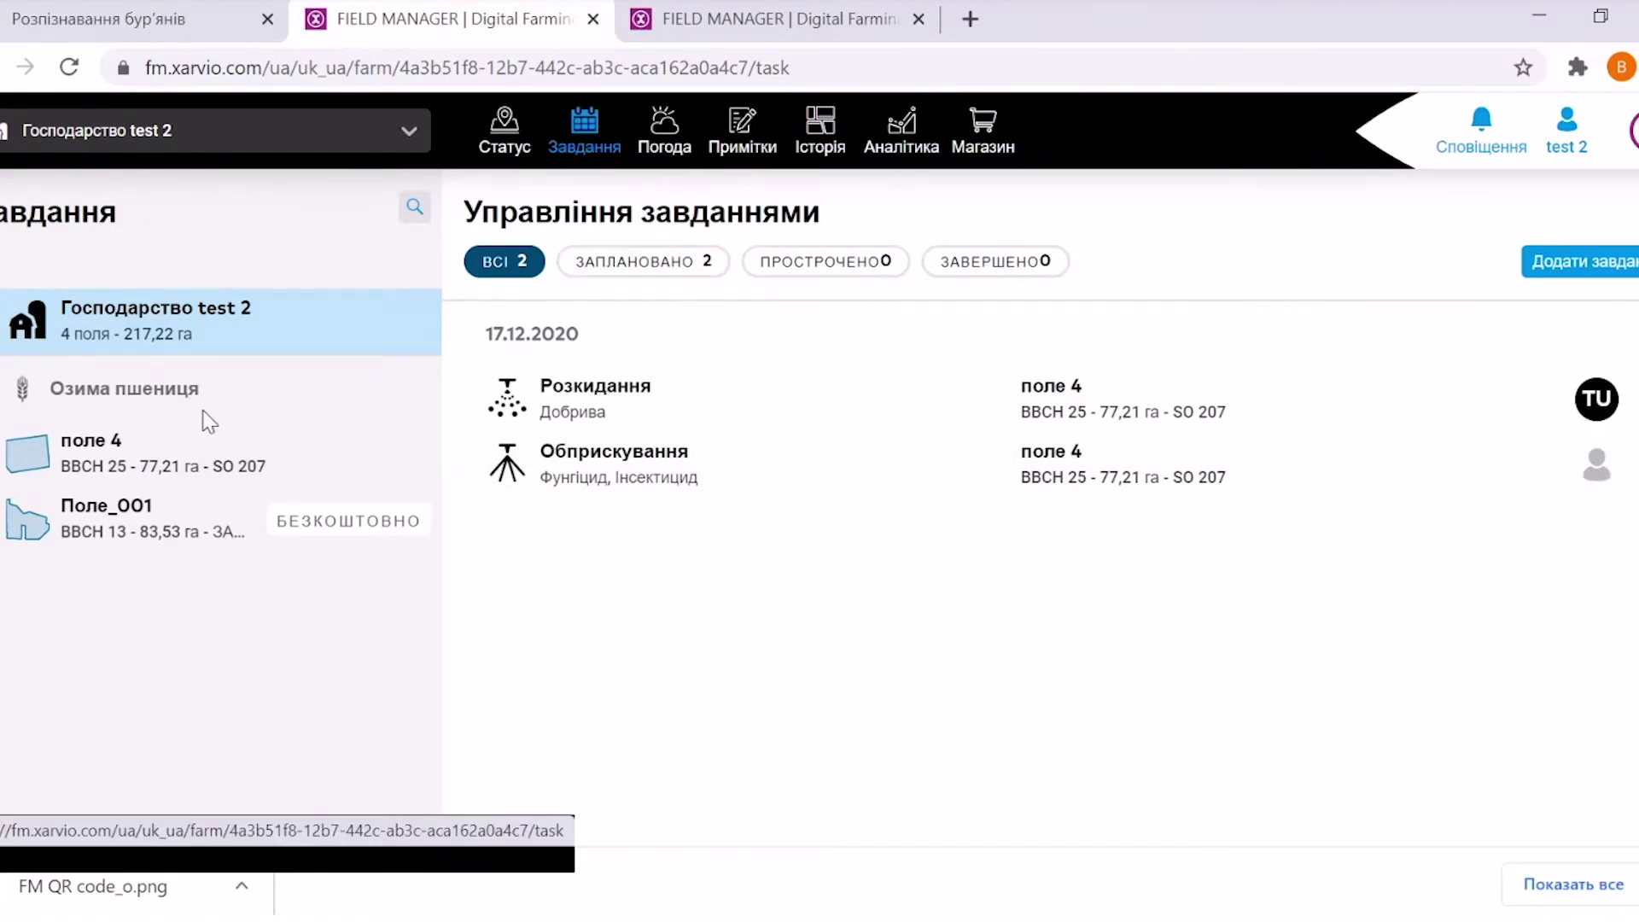
click(130, 461)
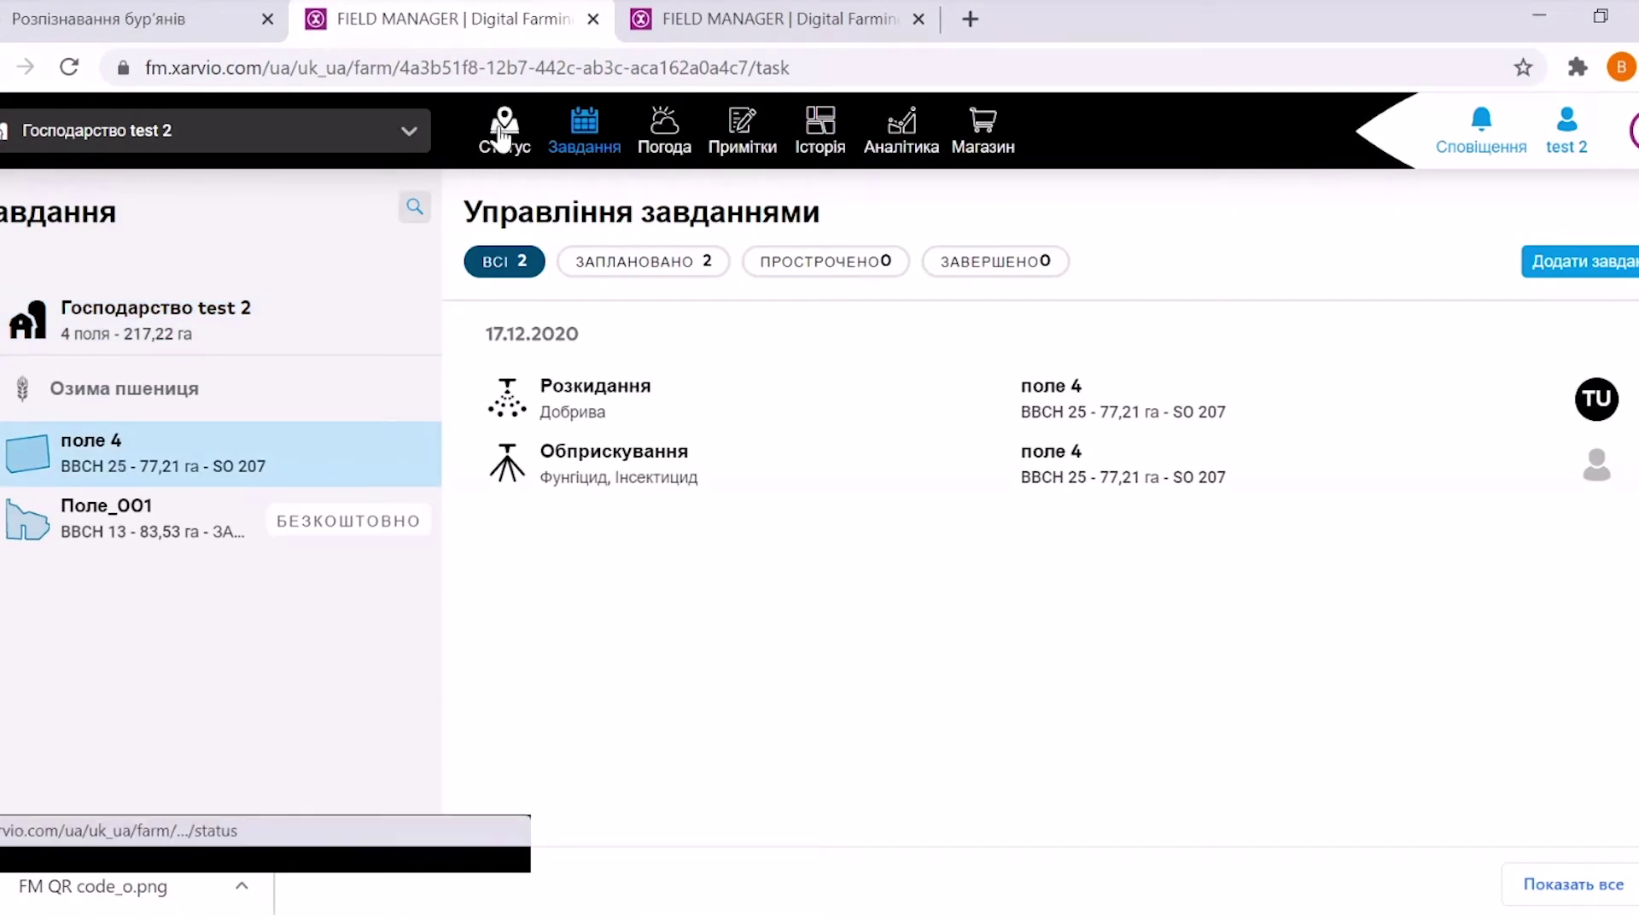
click(502, 128)
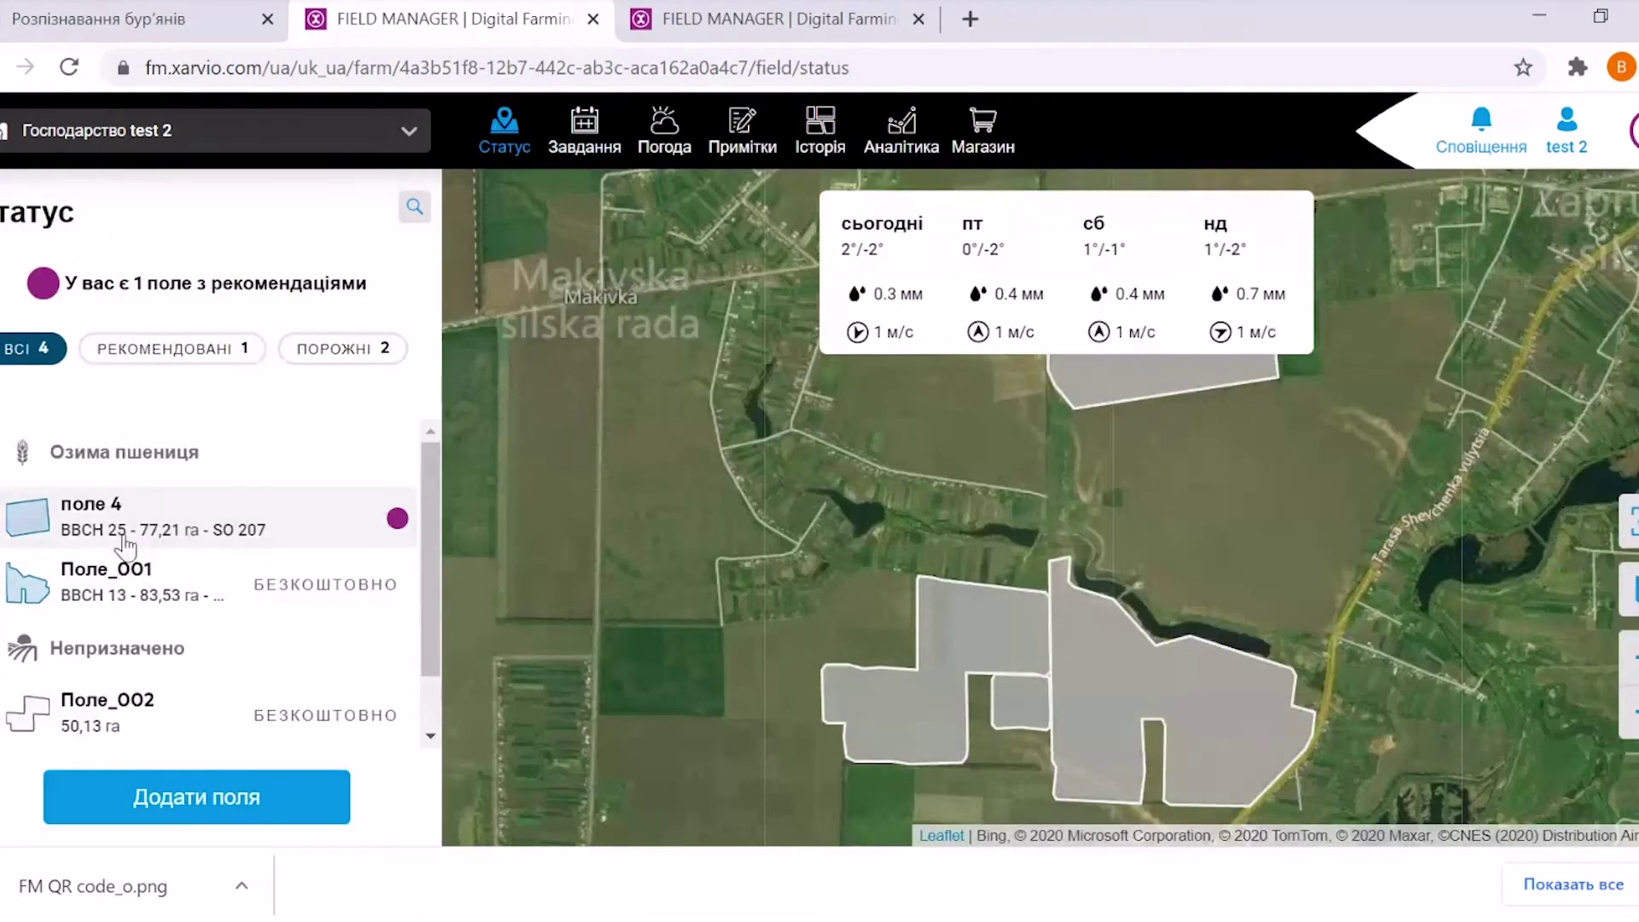
click(171, 516)
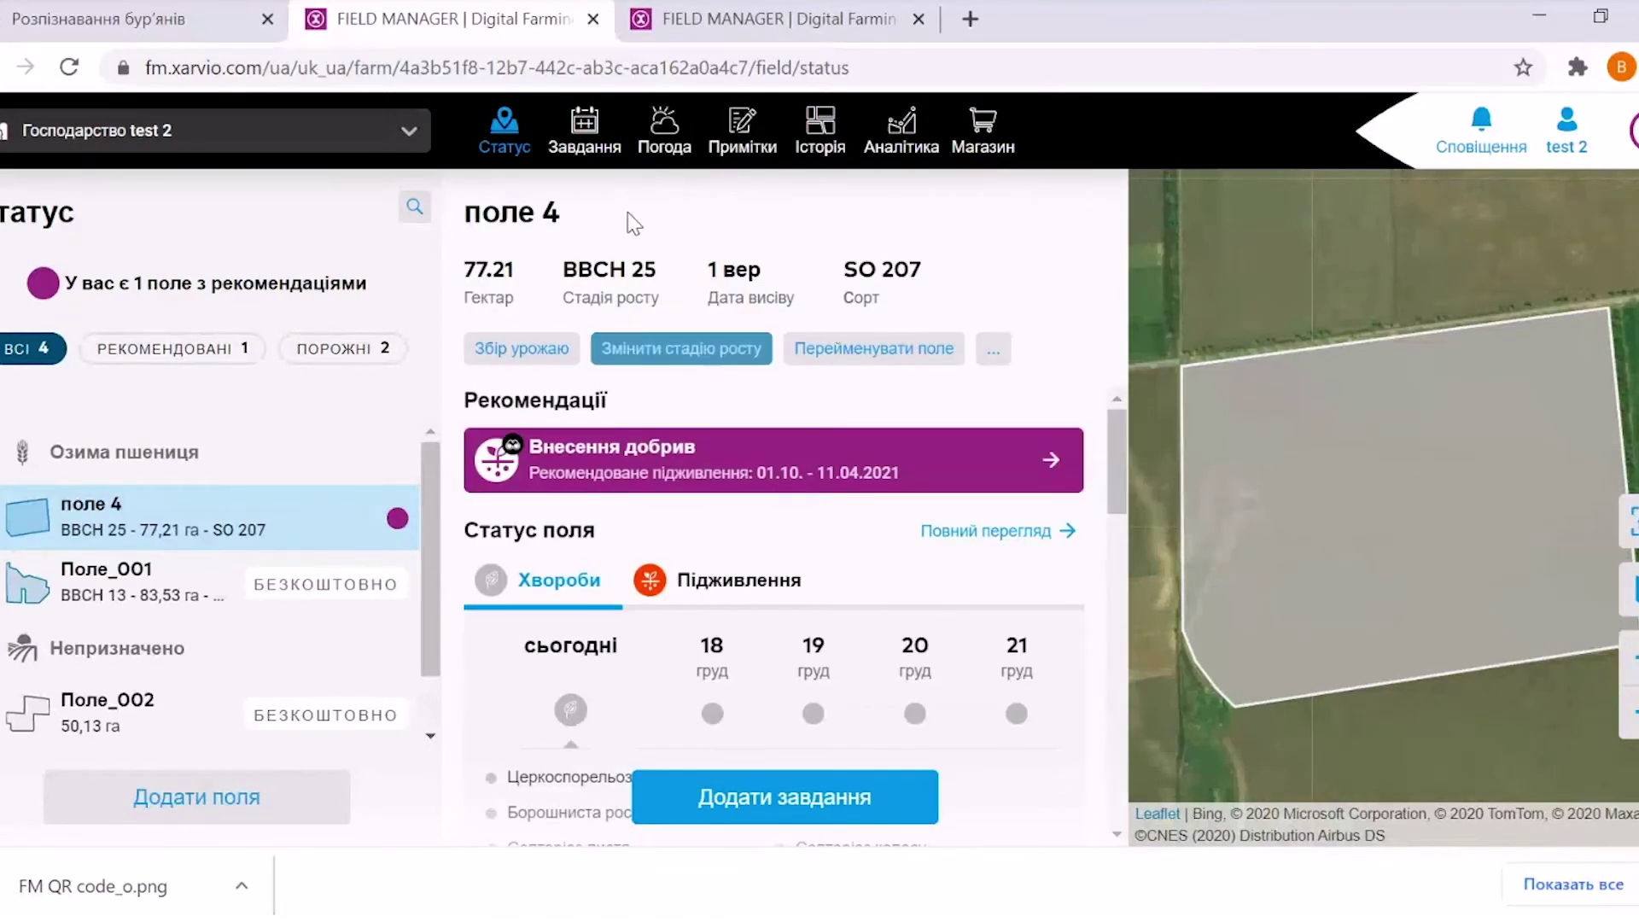
Add a new Посів task from поле 4's Додати завдання button
click(777, 799)
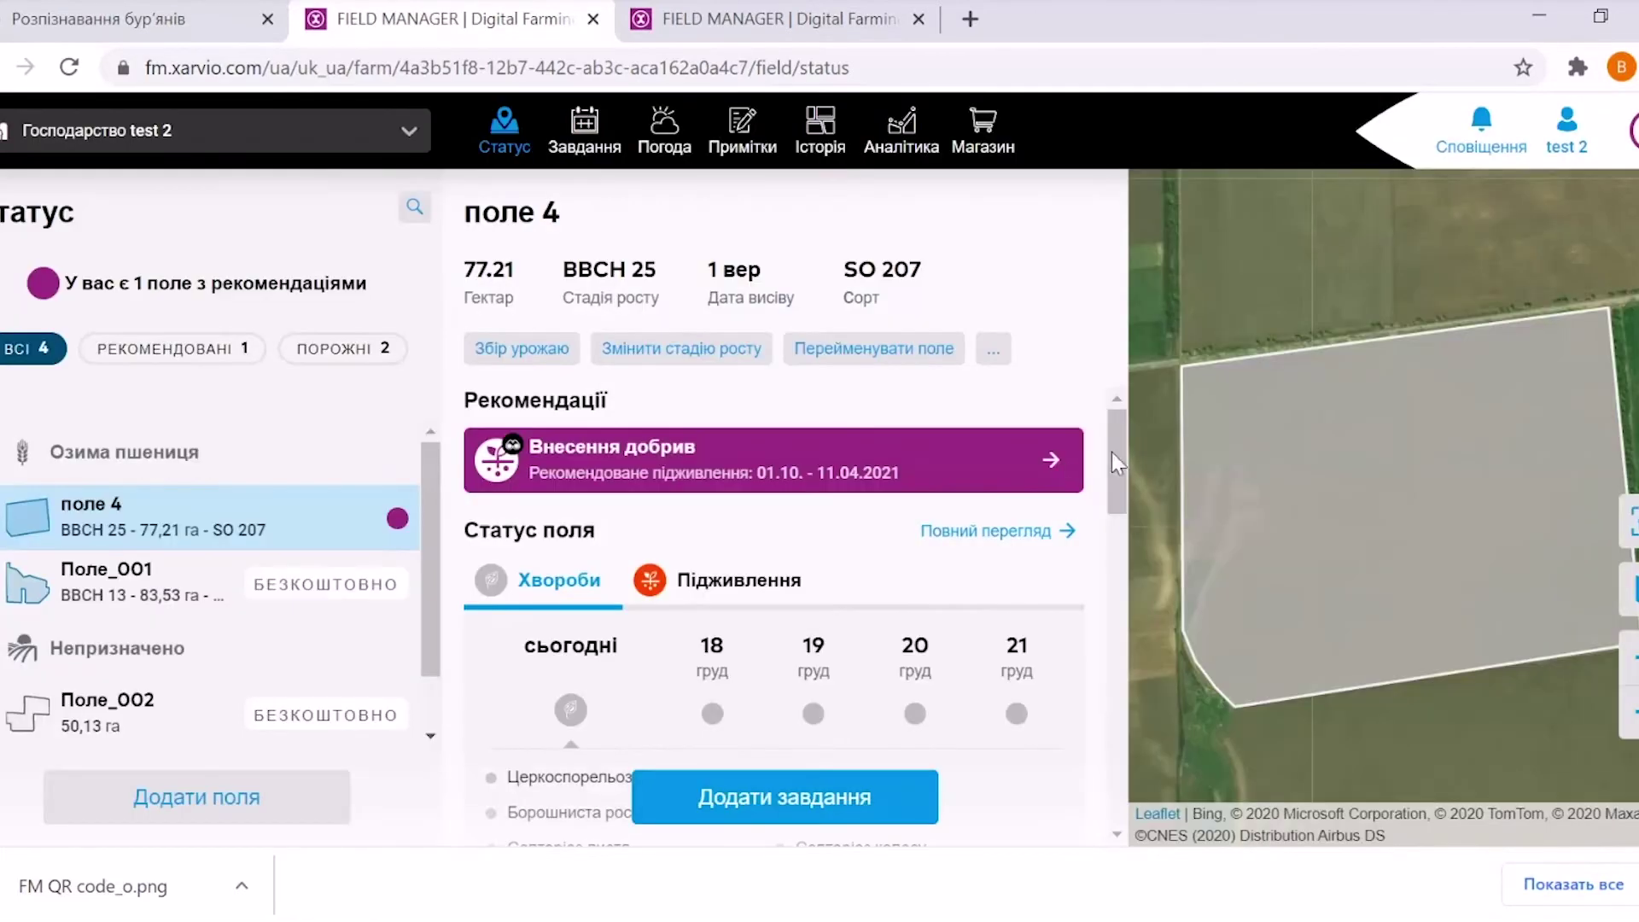
click(784, 797)
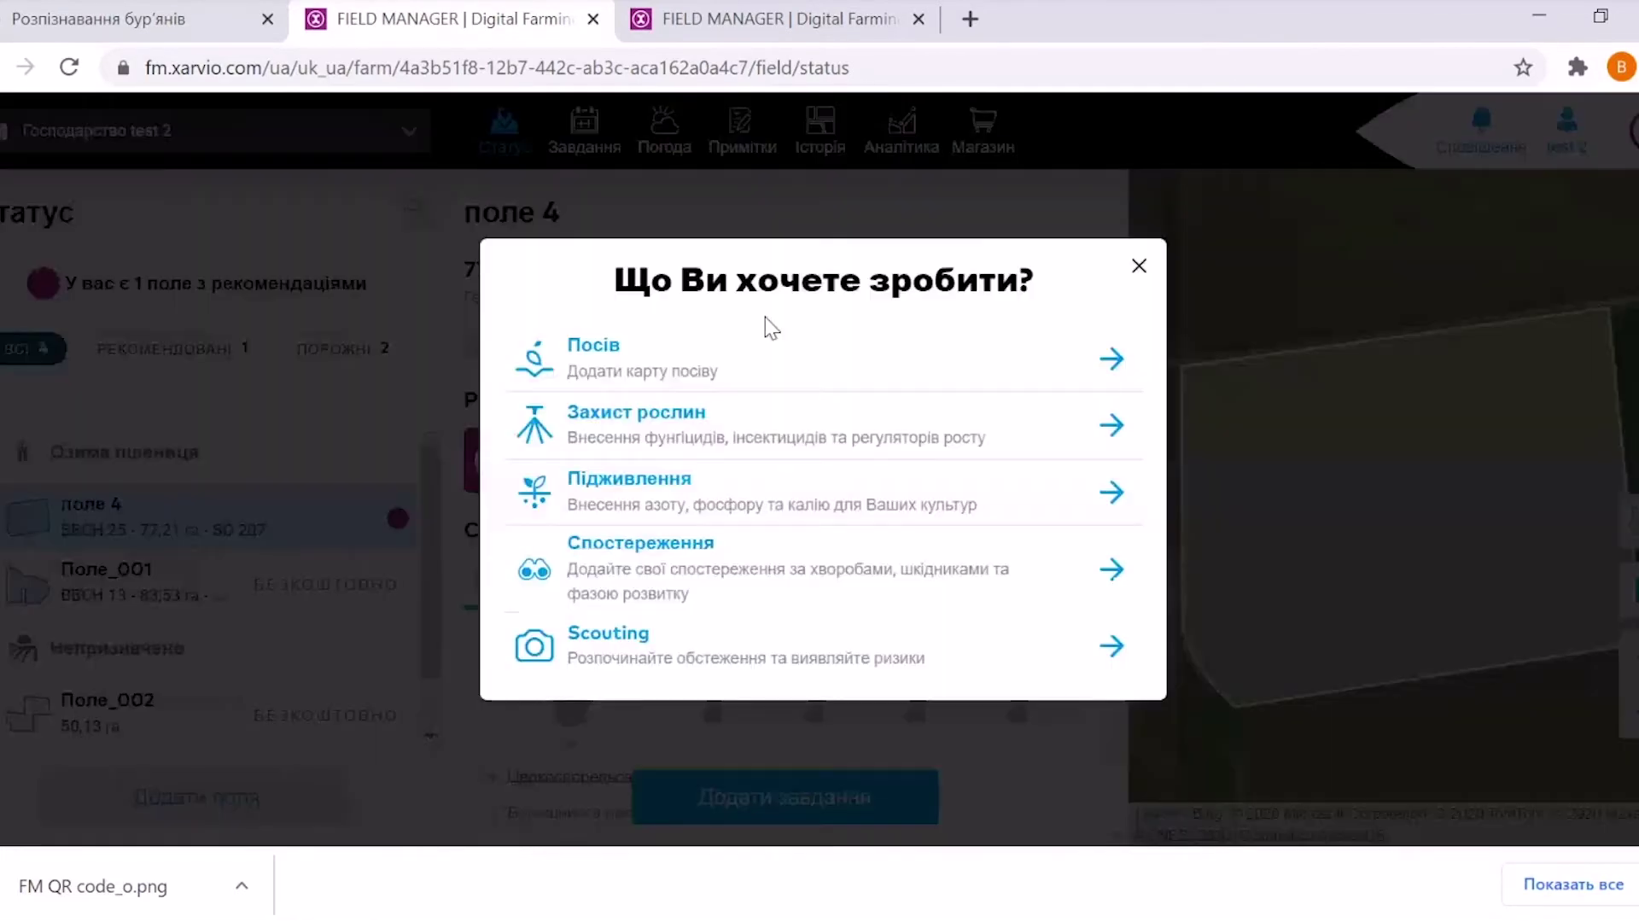
click(633, 374)
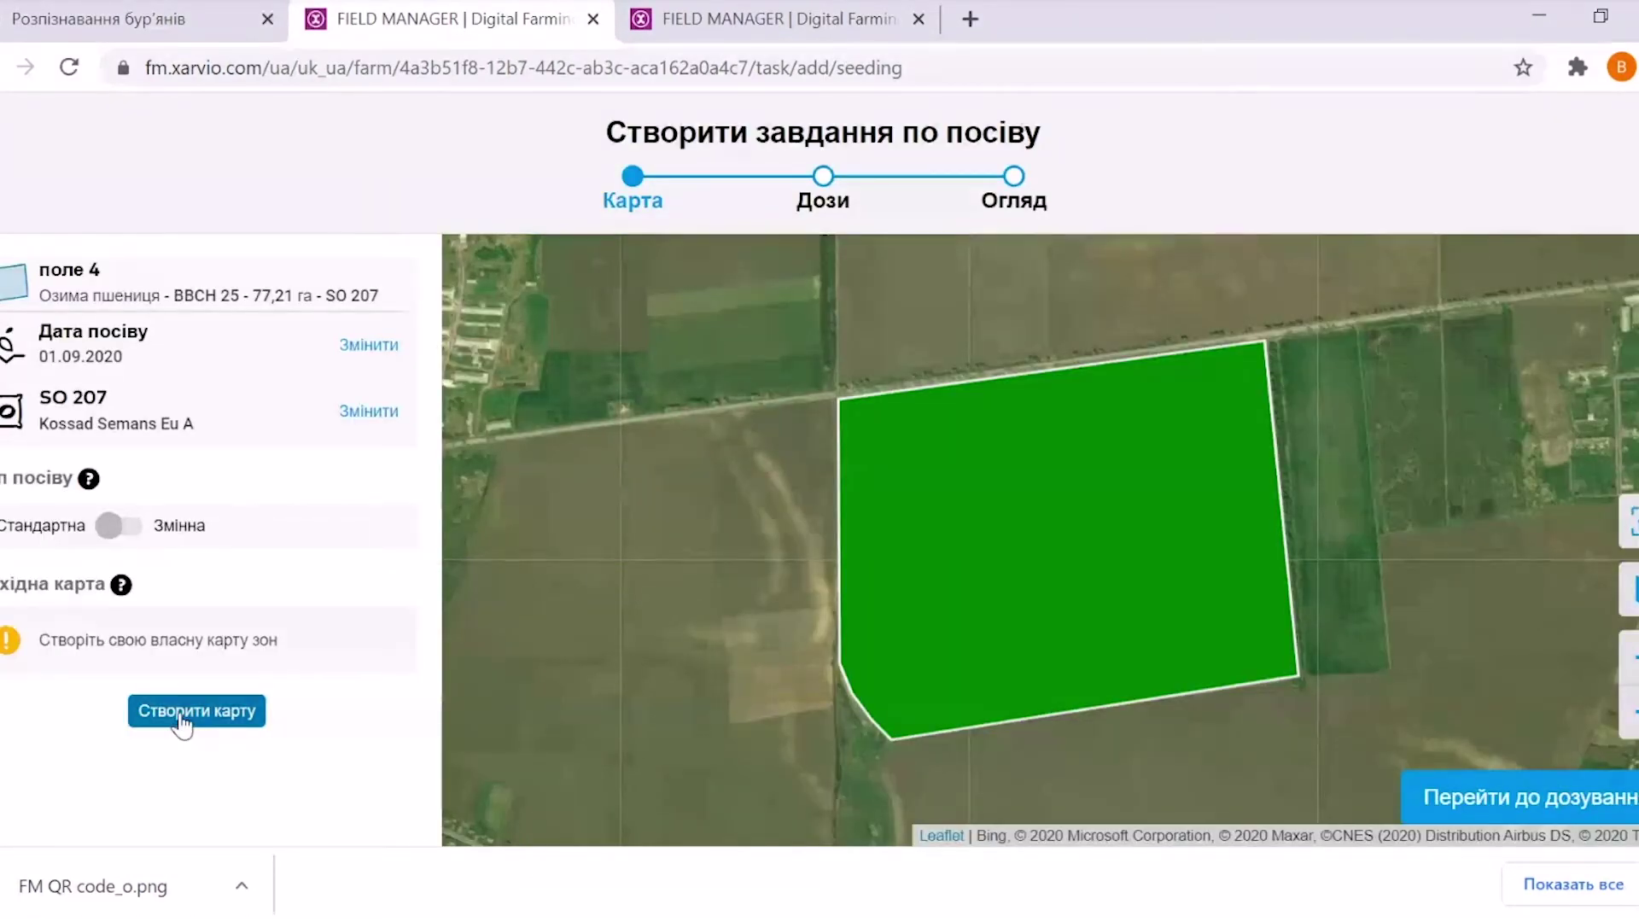
click(202, 709)
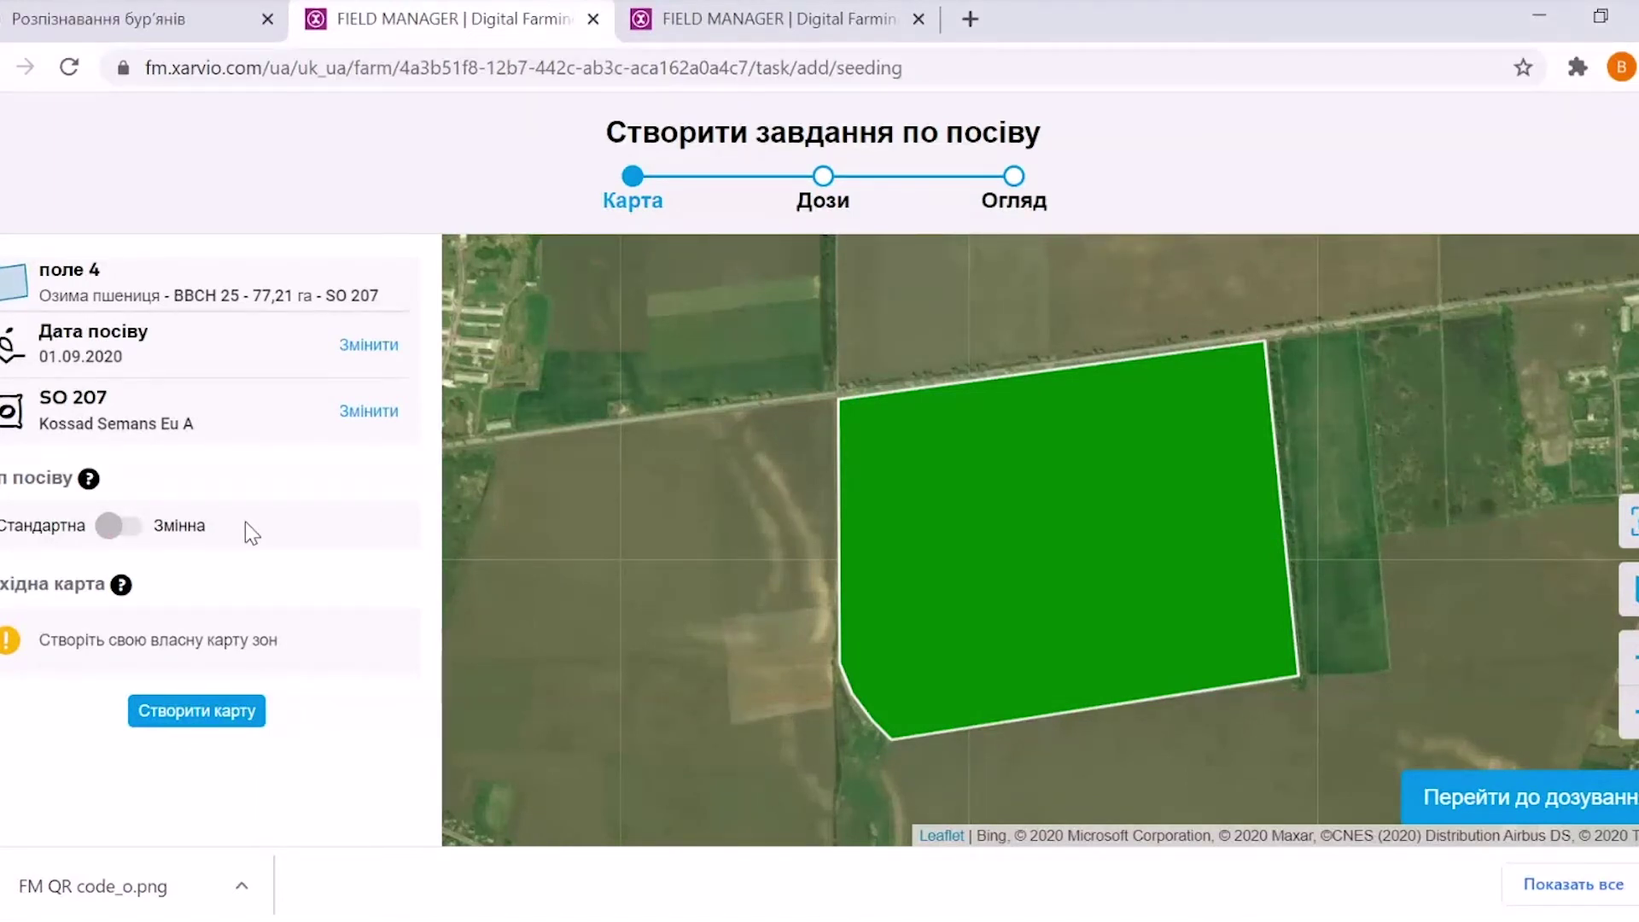
Change поле 4's sowing date to 18.09.2020
click(381, 348)
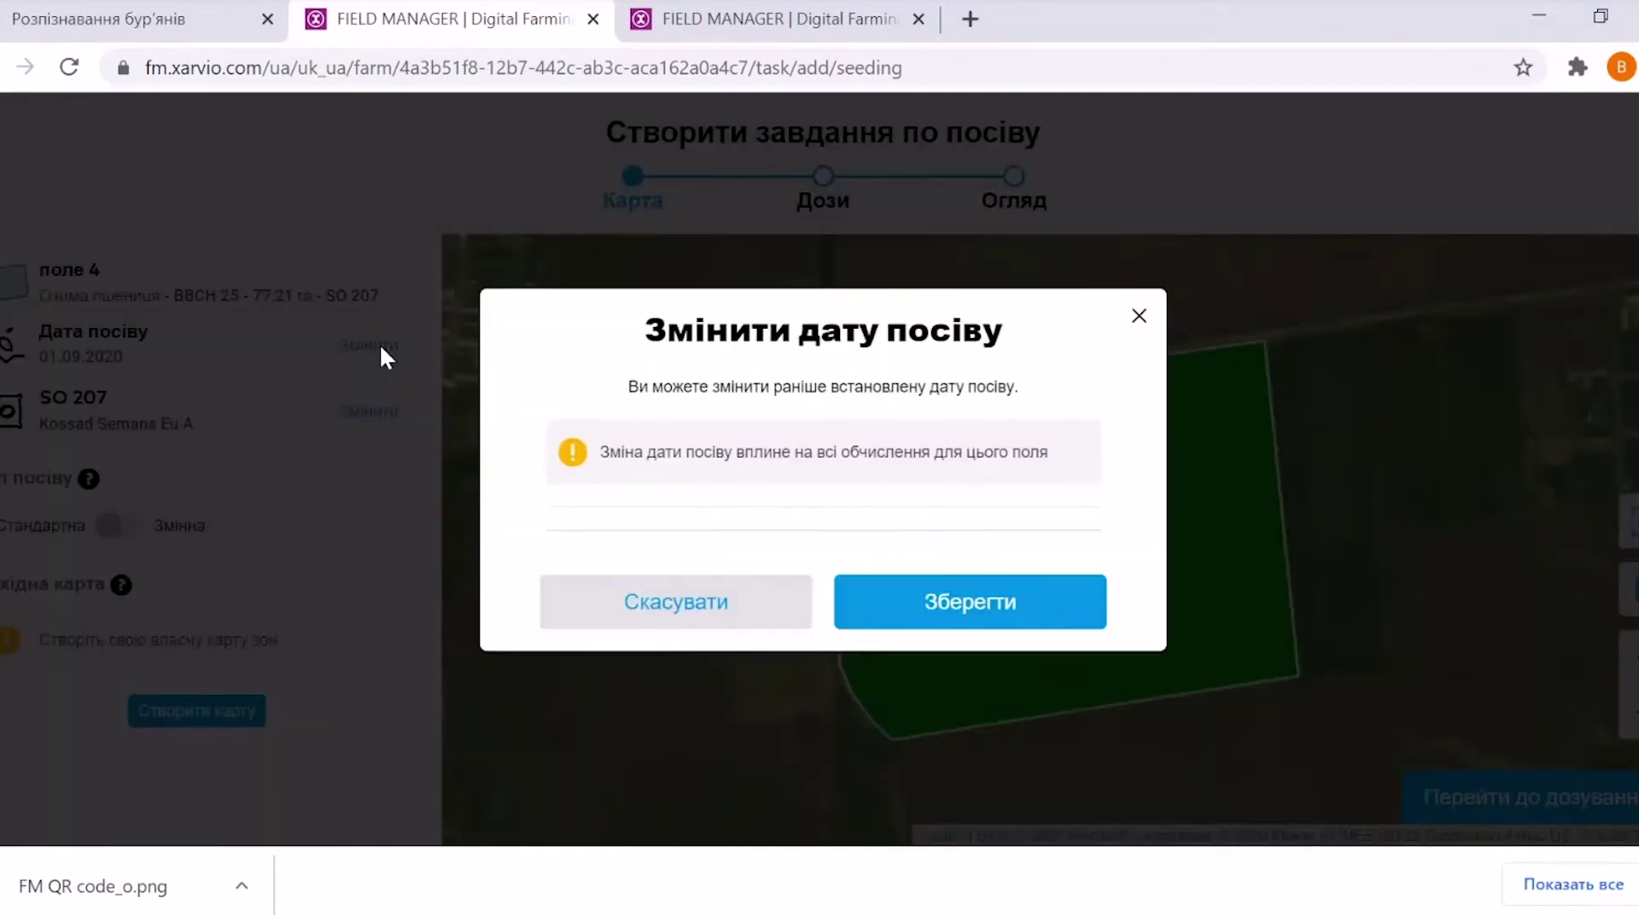
click(874, 517)
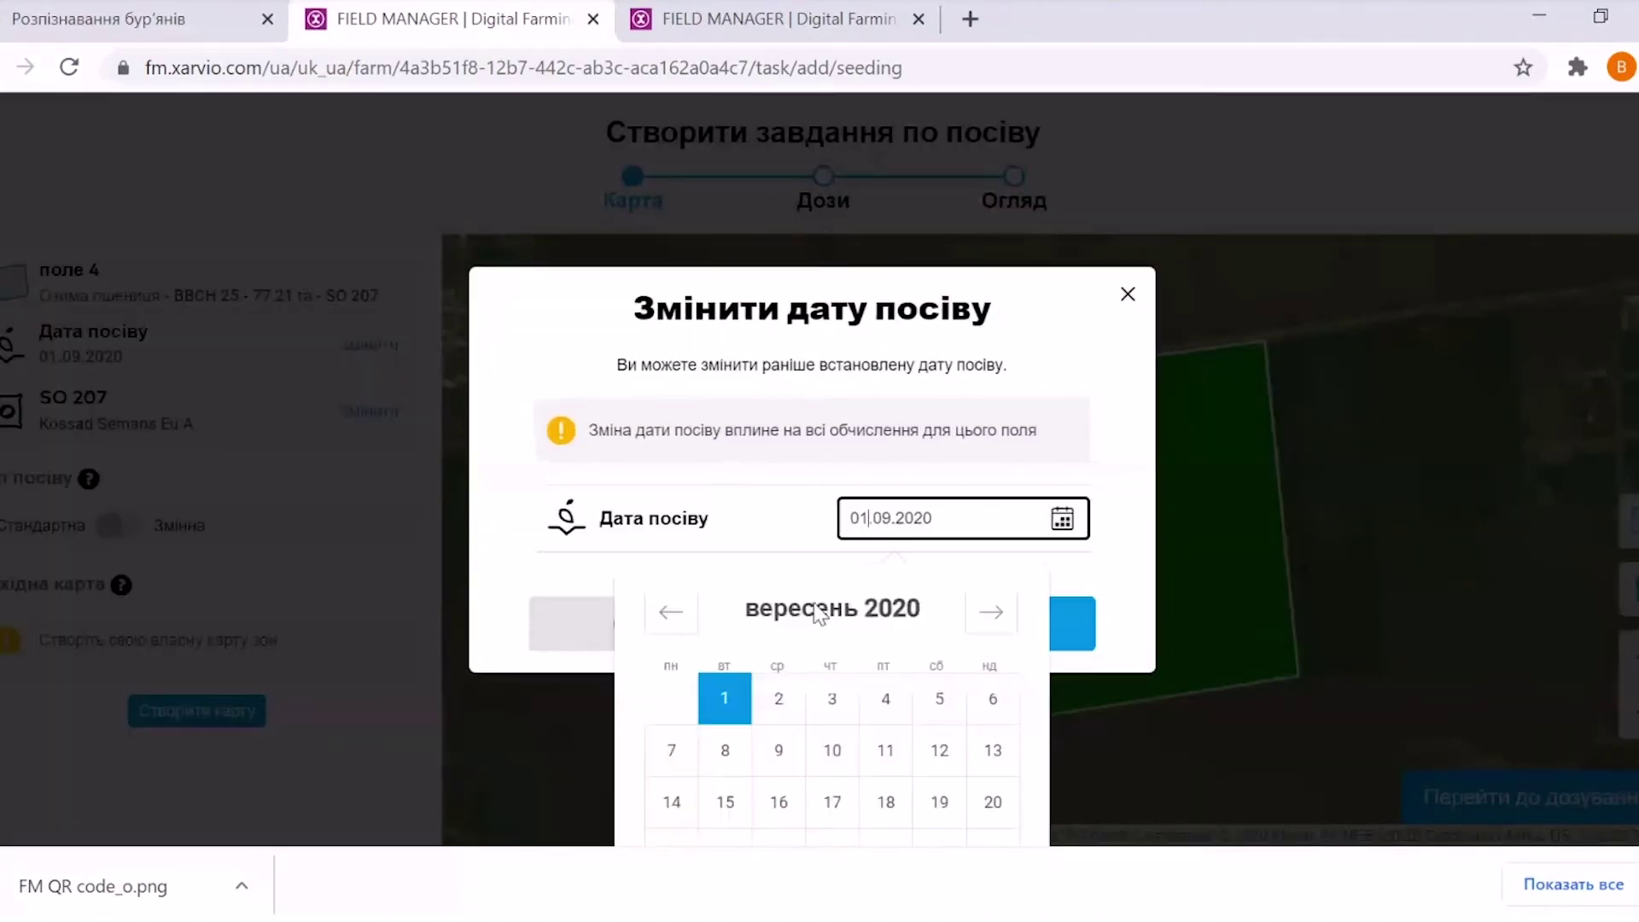
key(BackSpace)
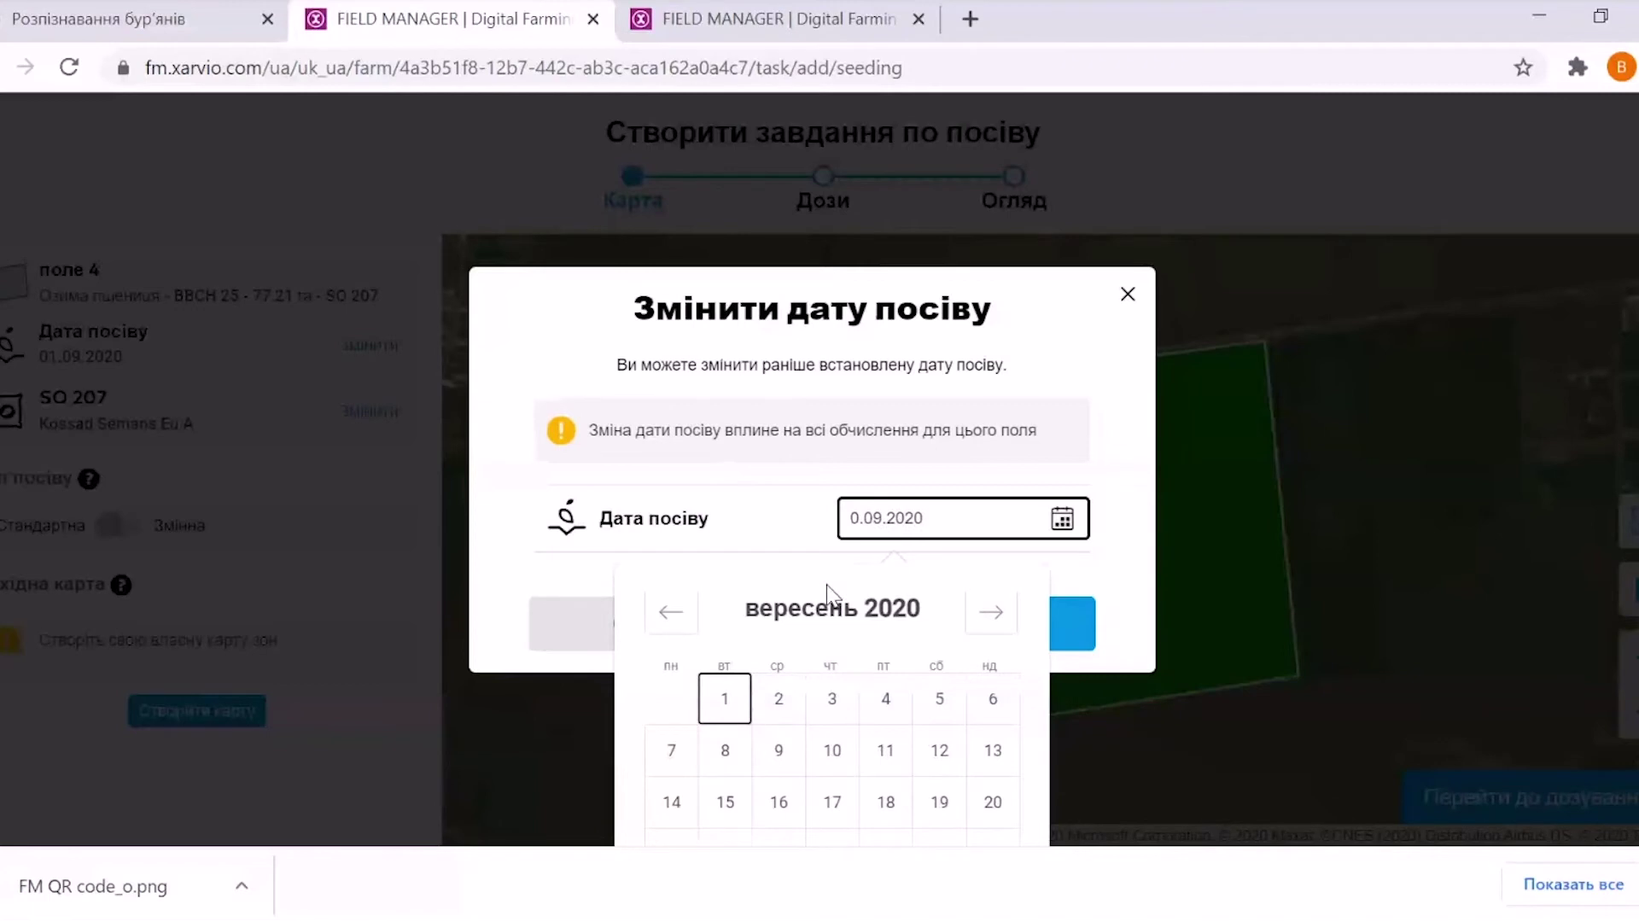
click(886, 802)
click(996, 639)
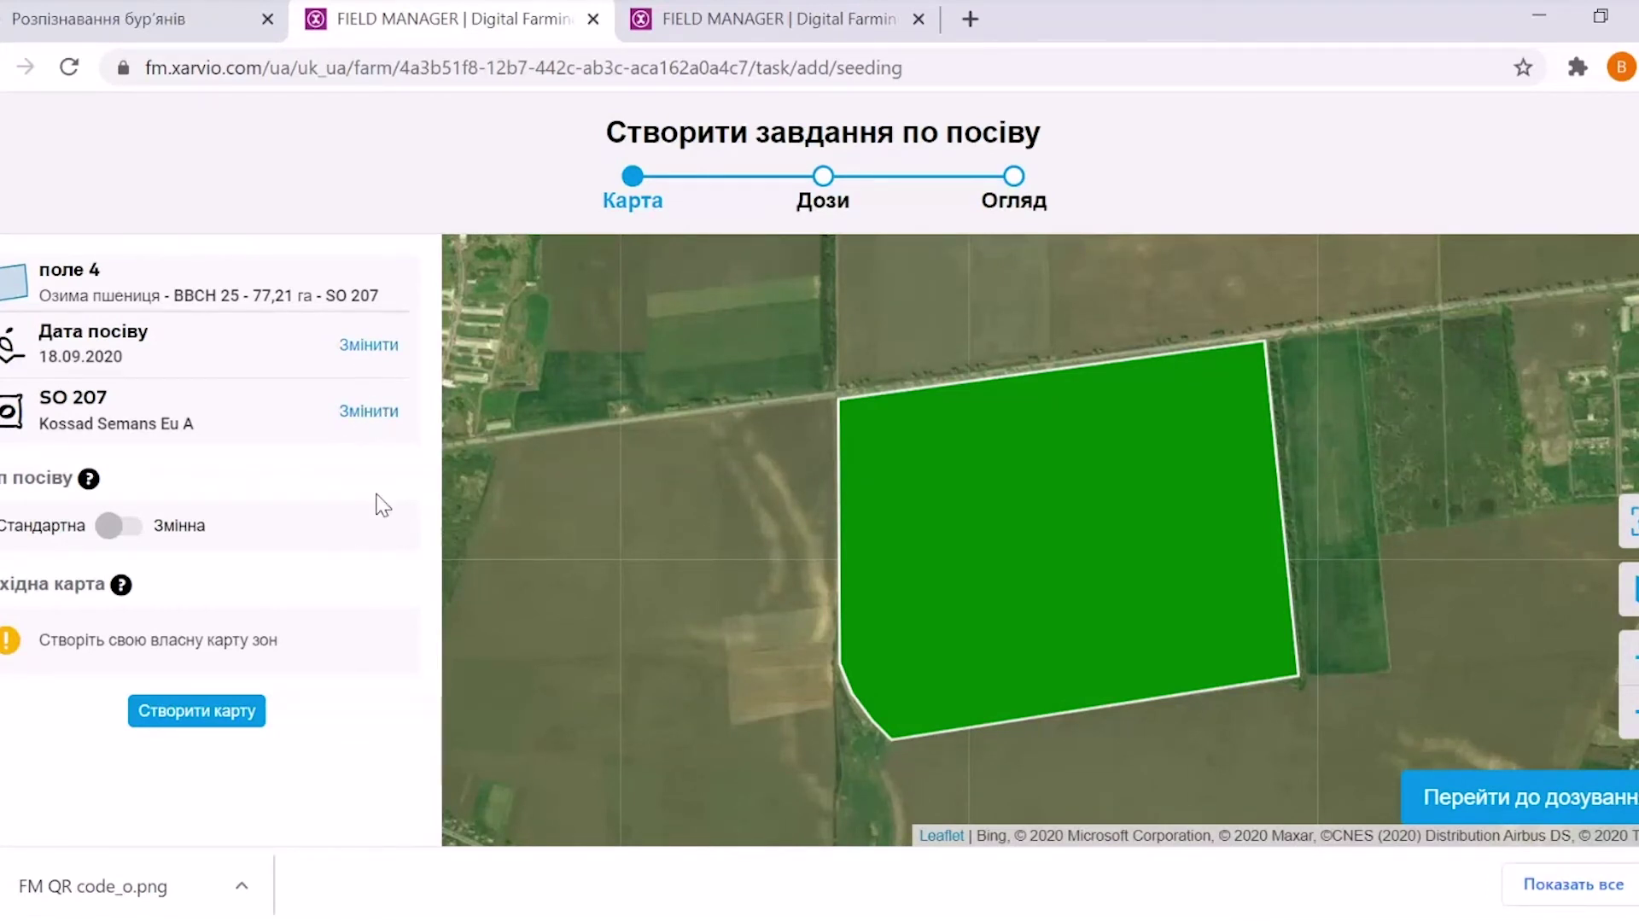
Replace the SO 207 variety with ДОРІДНА
click(373, 425)
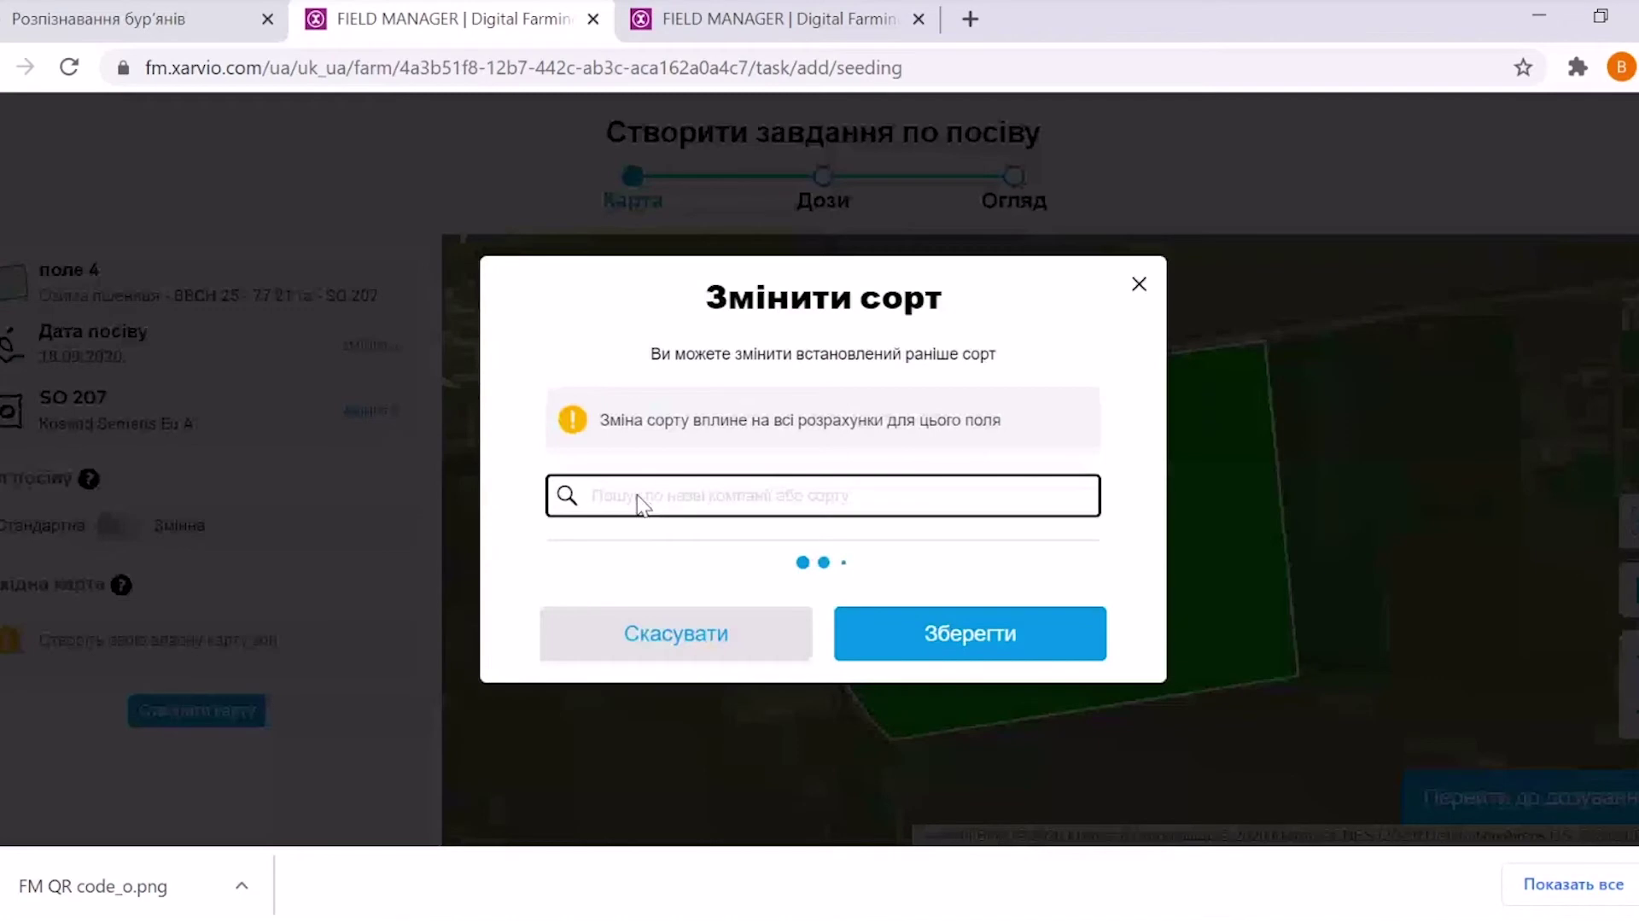
drag(1080, 486, 1081, 586)
scroll(1077, 584, down, 3)
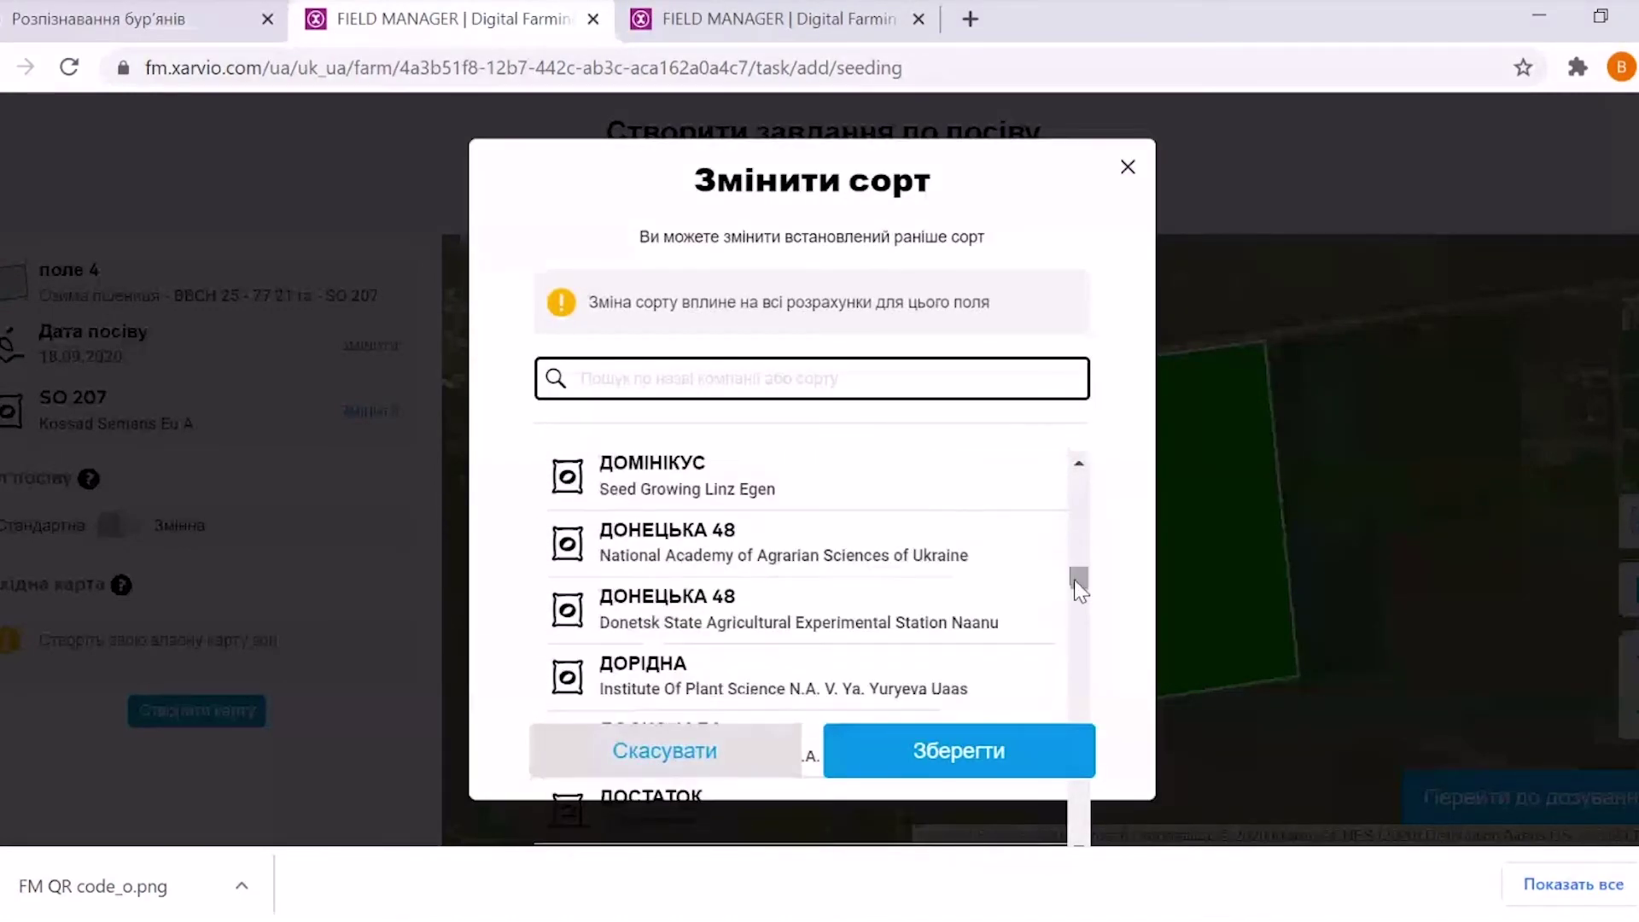
click(790, 681)
click(1032, 755)
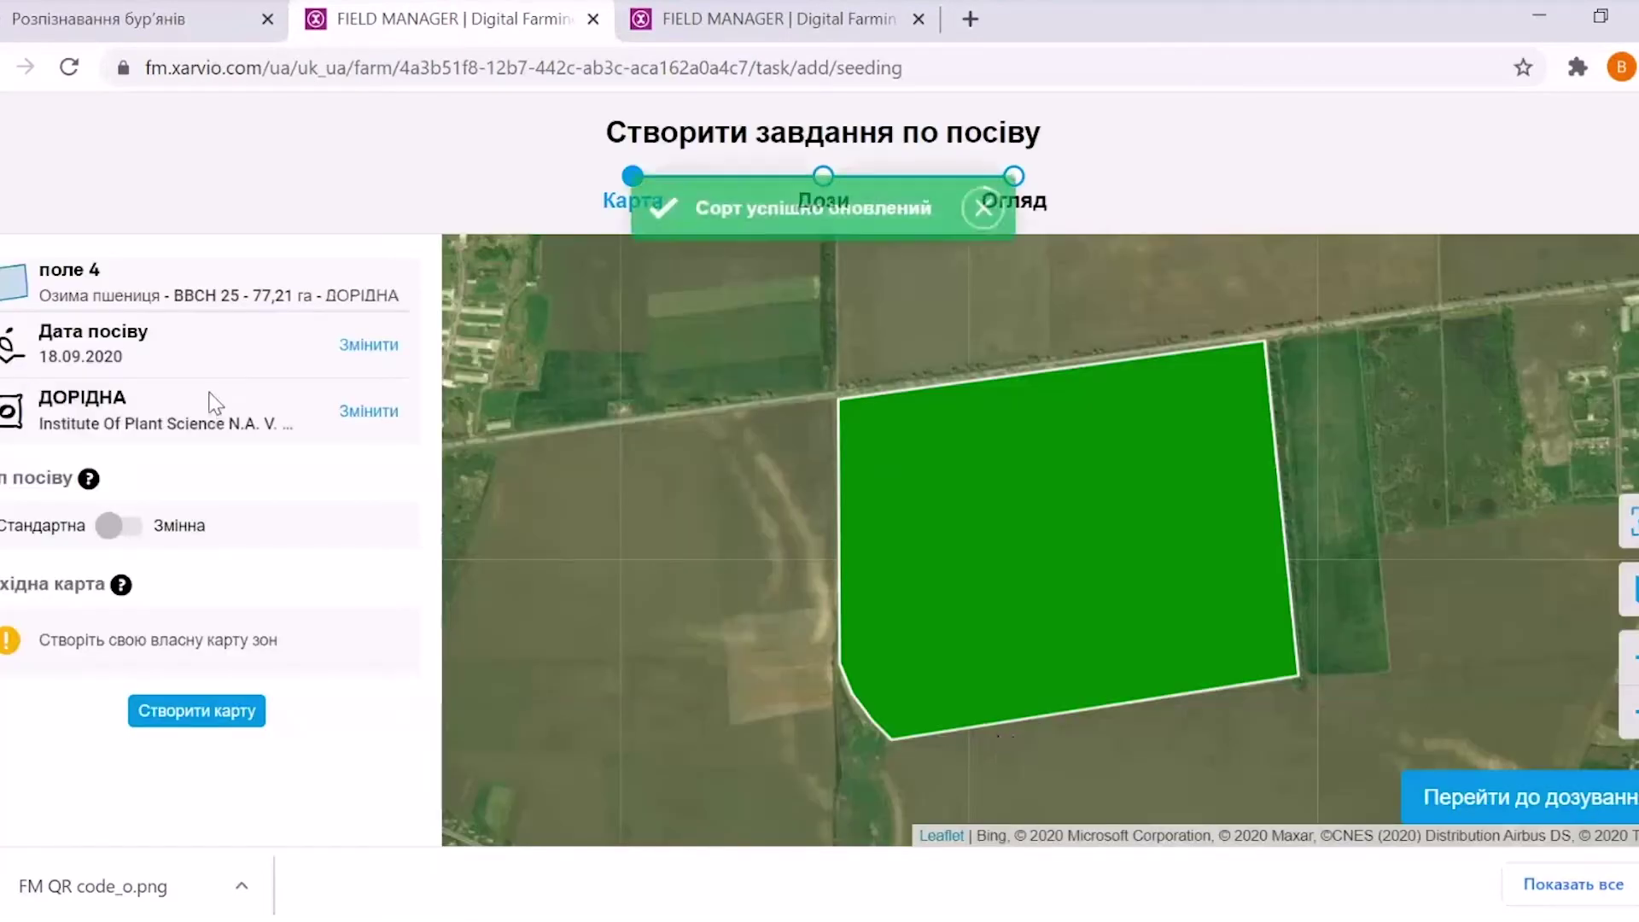
click(198, 711)
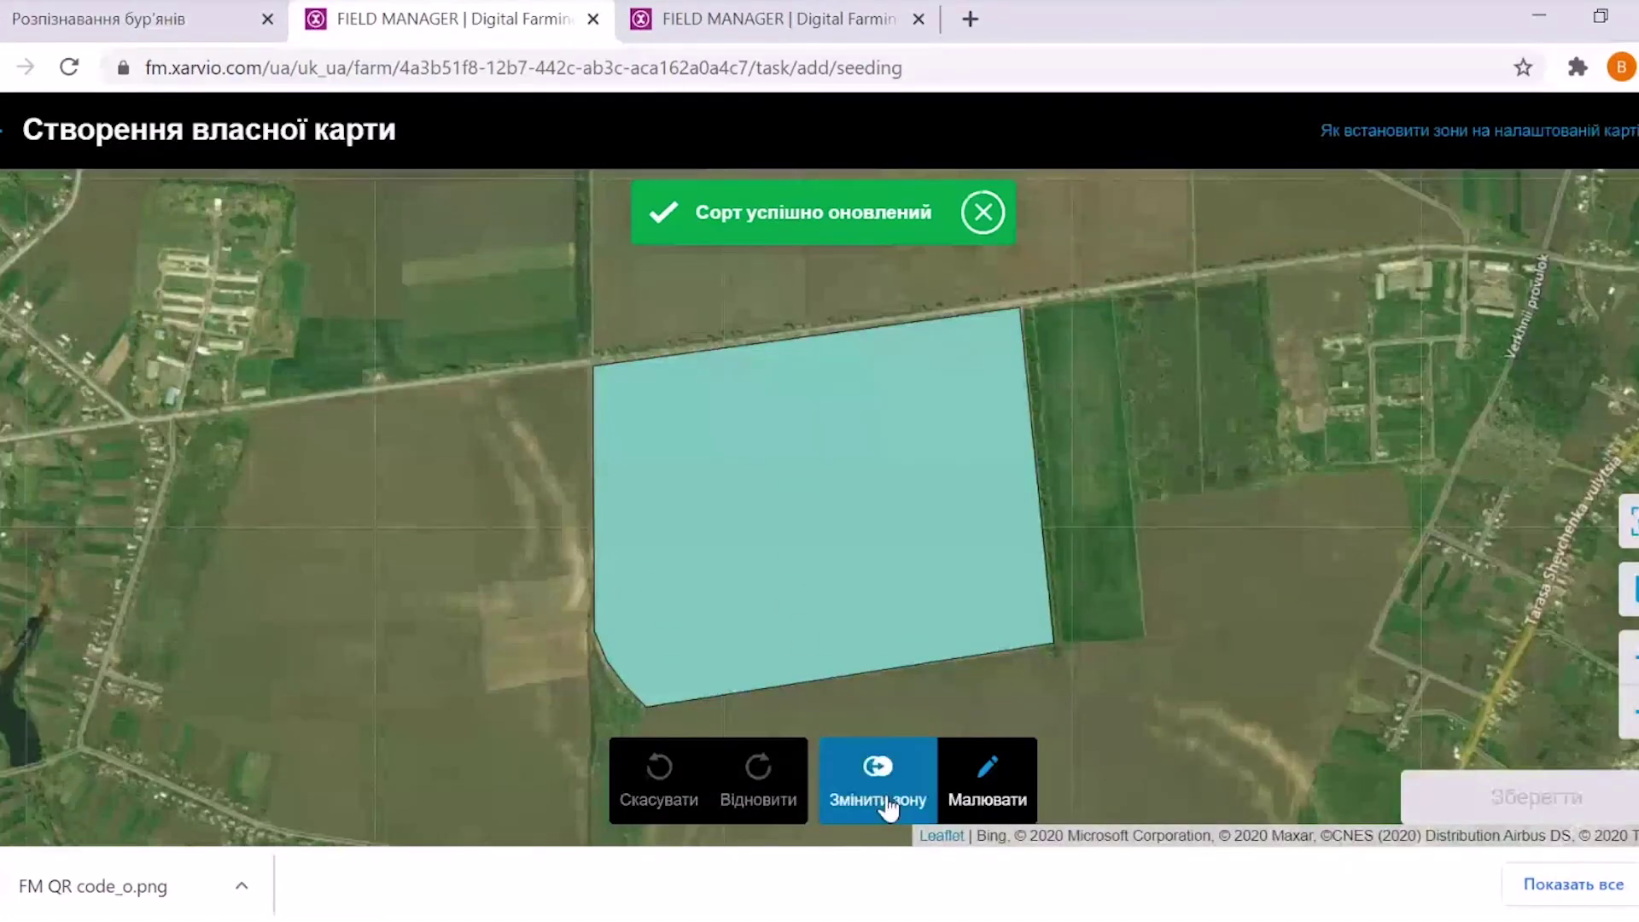
click(994, 782)
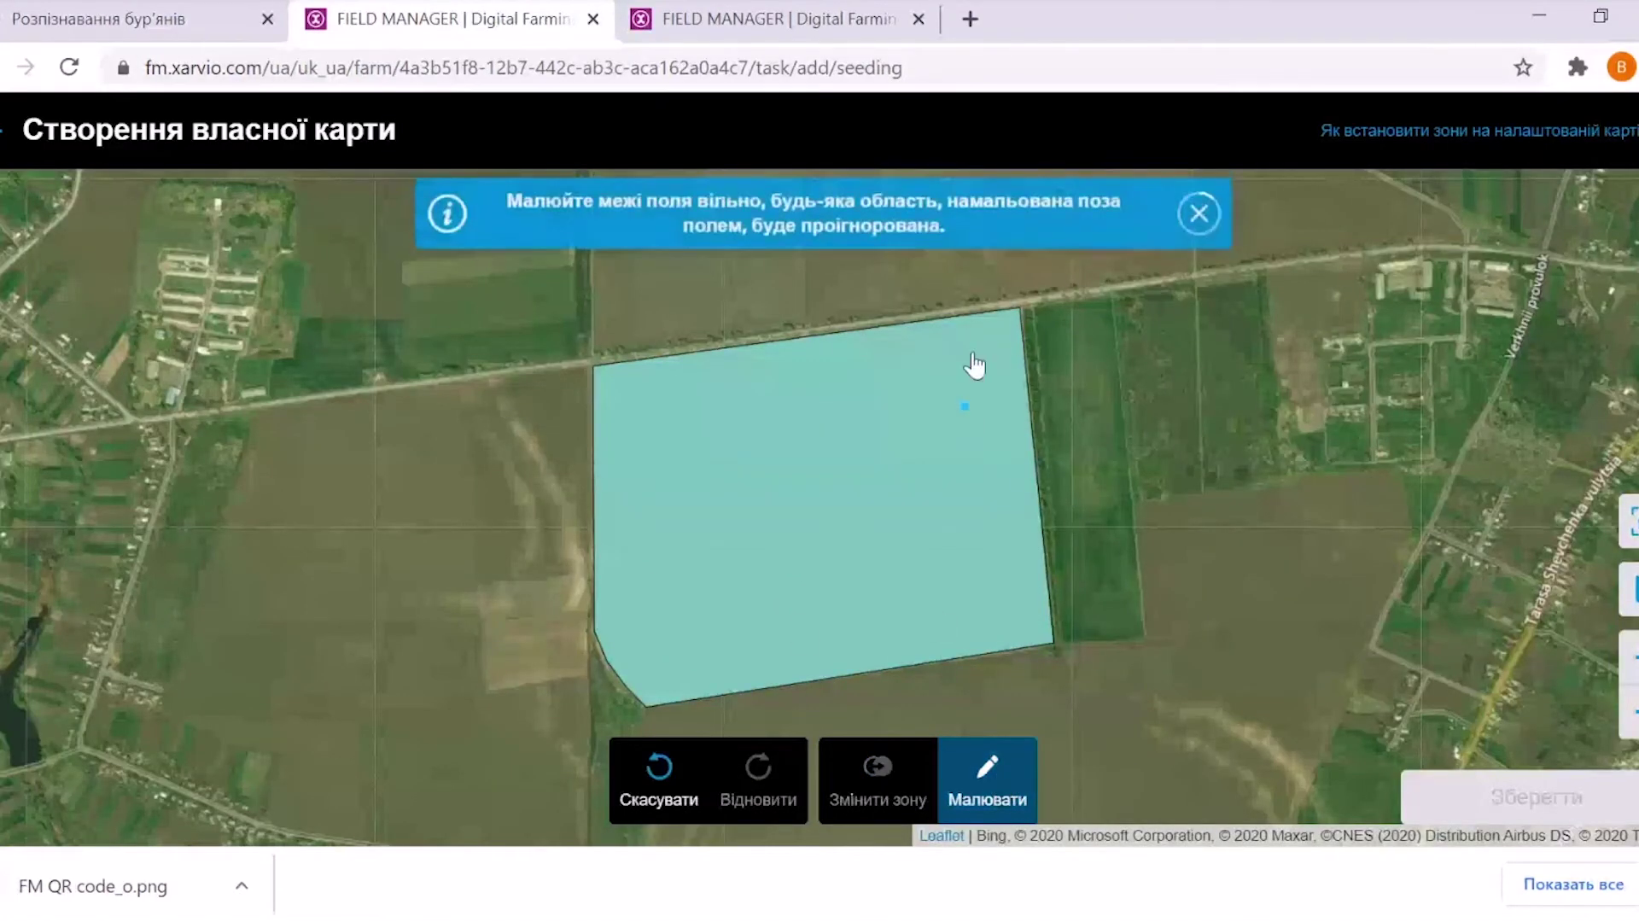
click(1199, 221)
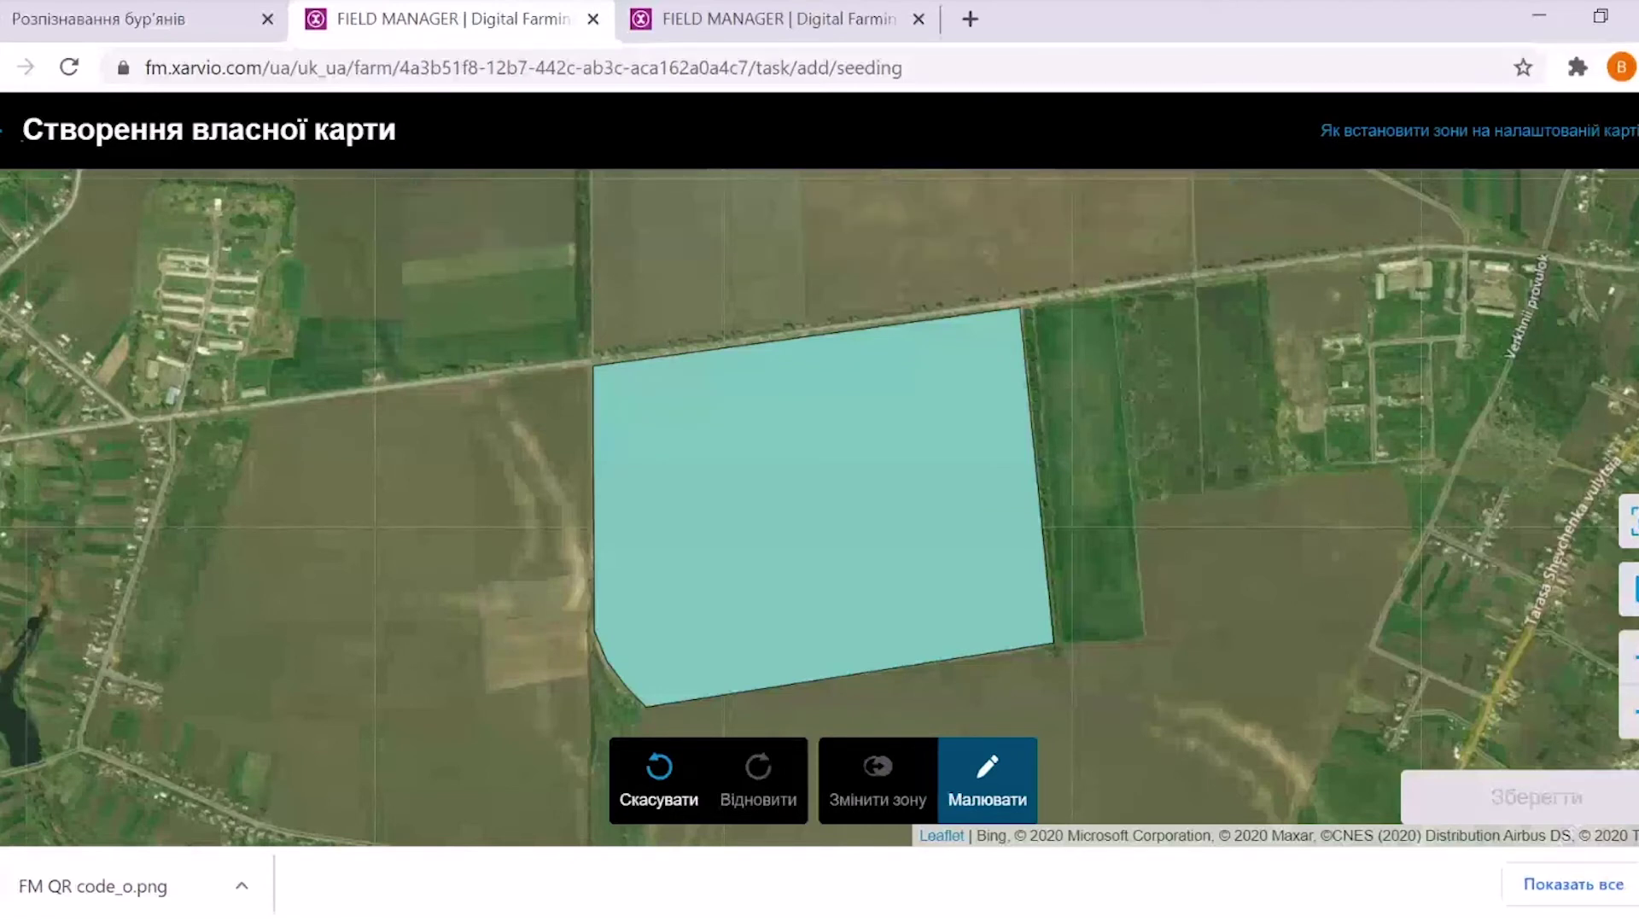
click(5, 129)
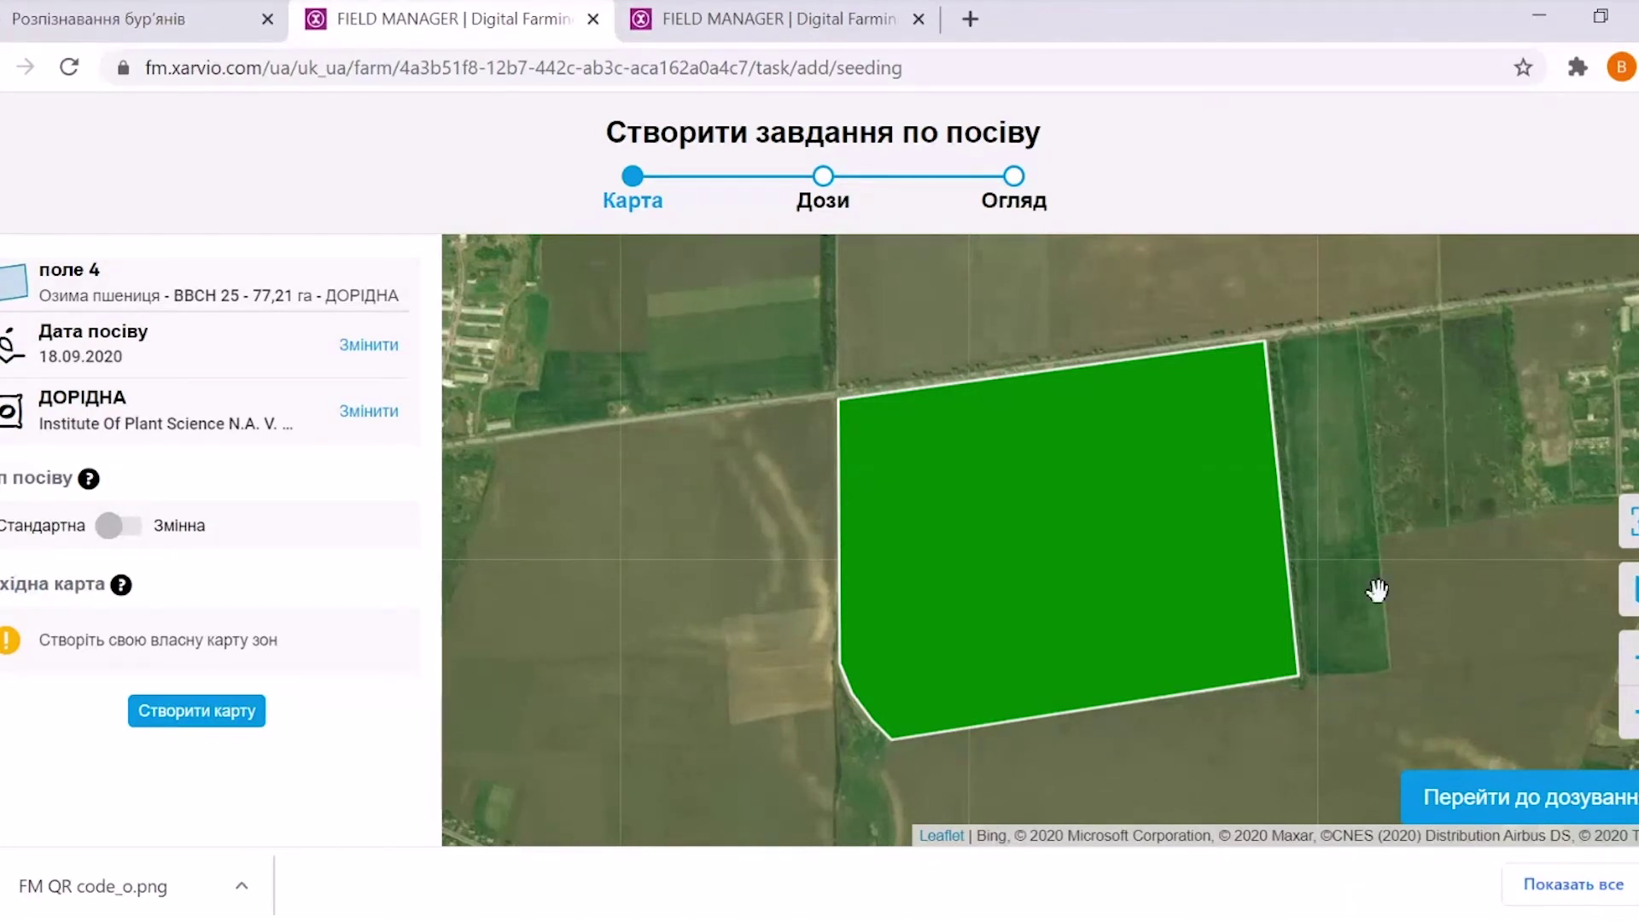
Switch the rate unit to кг/га and set the Стандарт zone to 200 kg/ha
click(1533, 801)
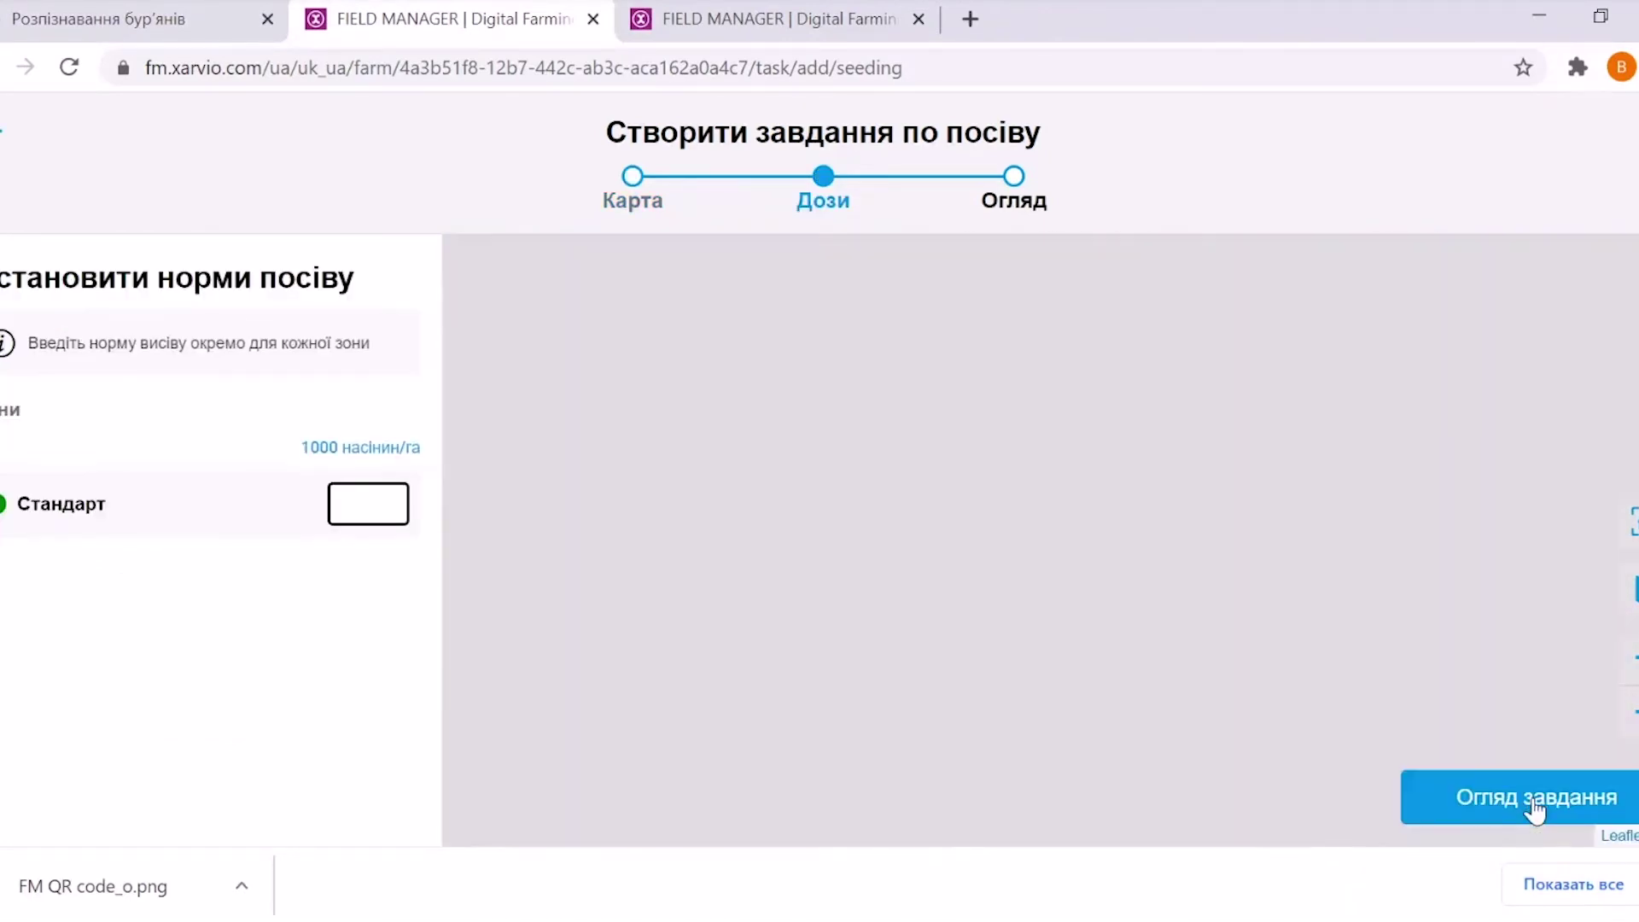
click(362, 507)
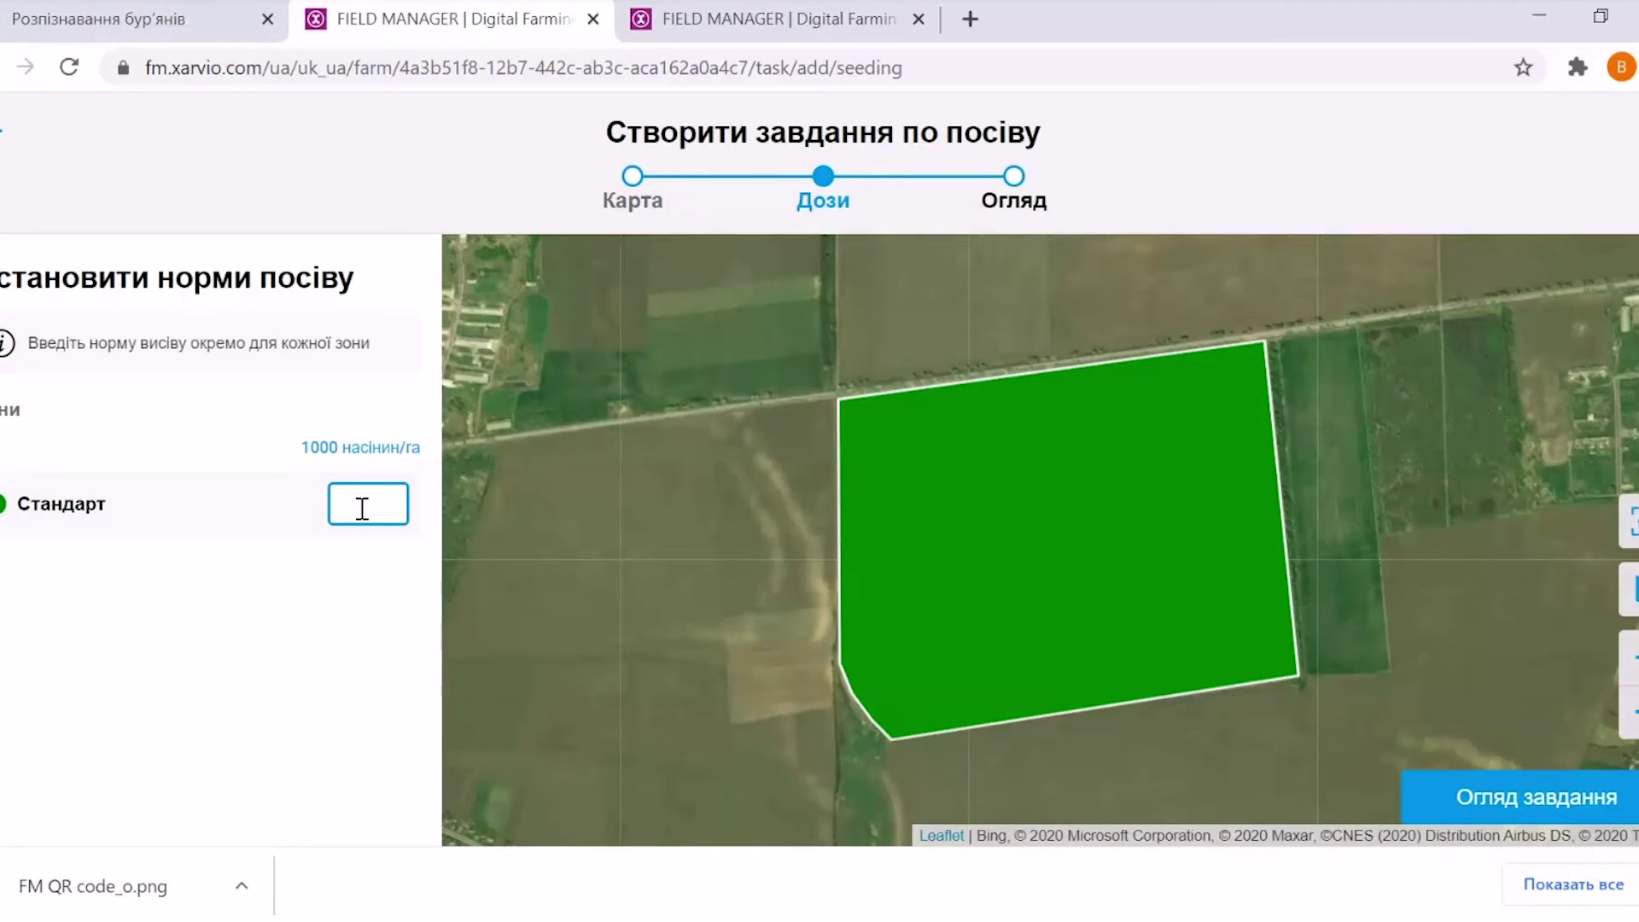
text(1)
key(BackSpace)
click(388, 444)
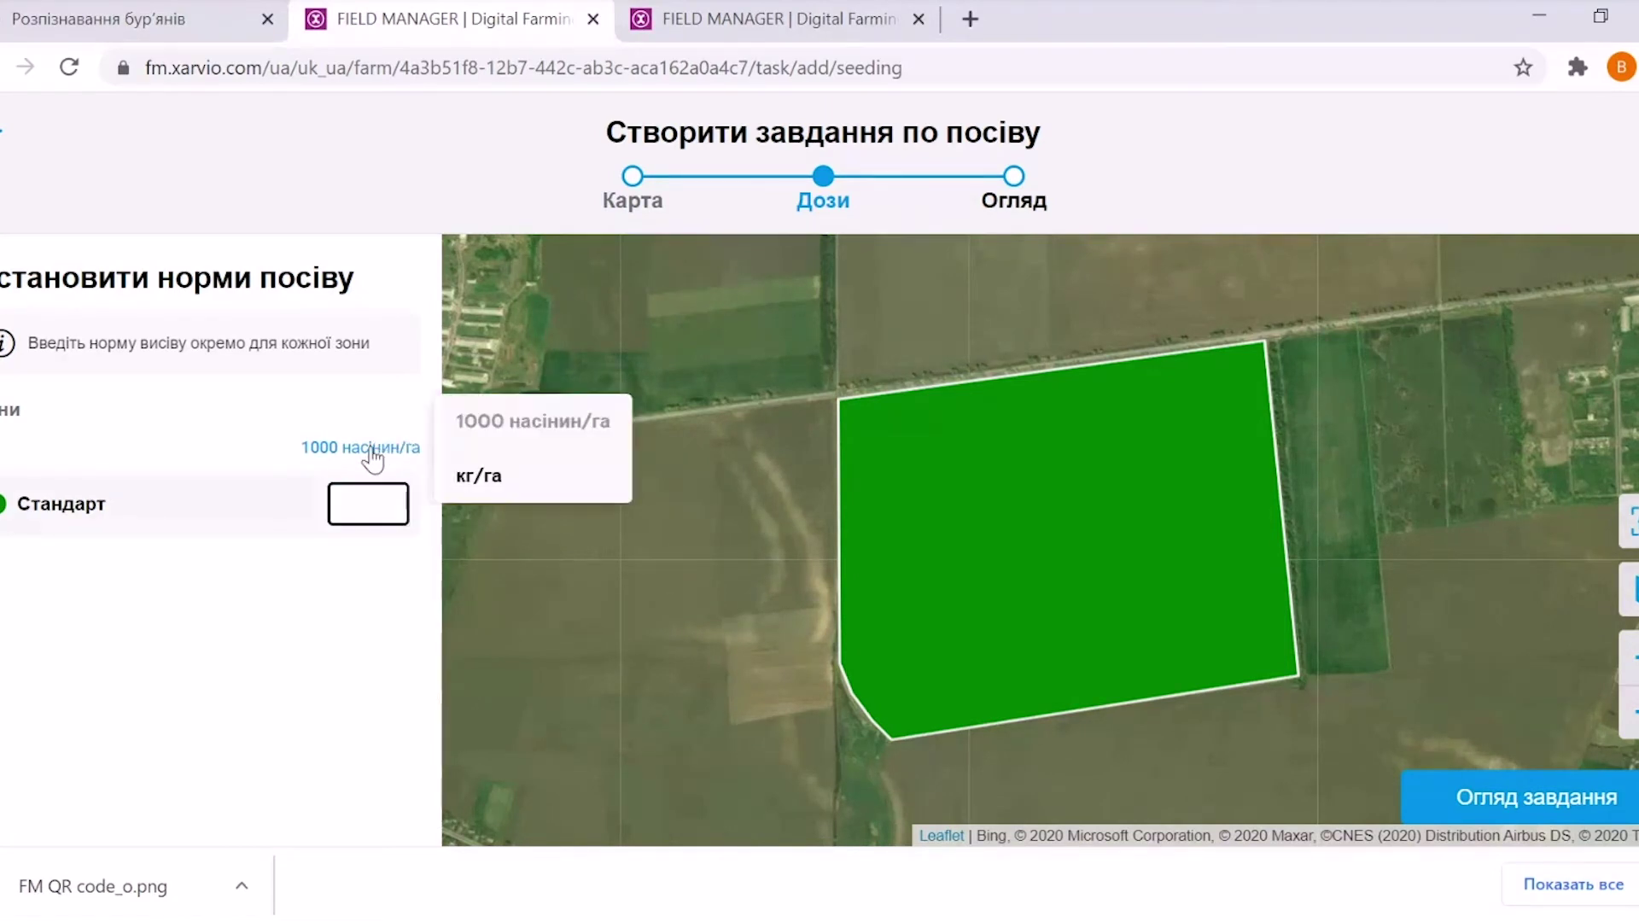
click(480, 471)
click(365, 504)
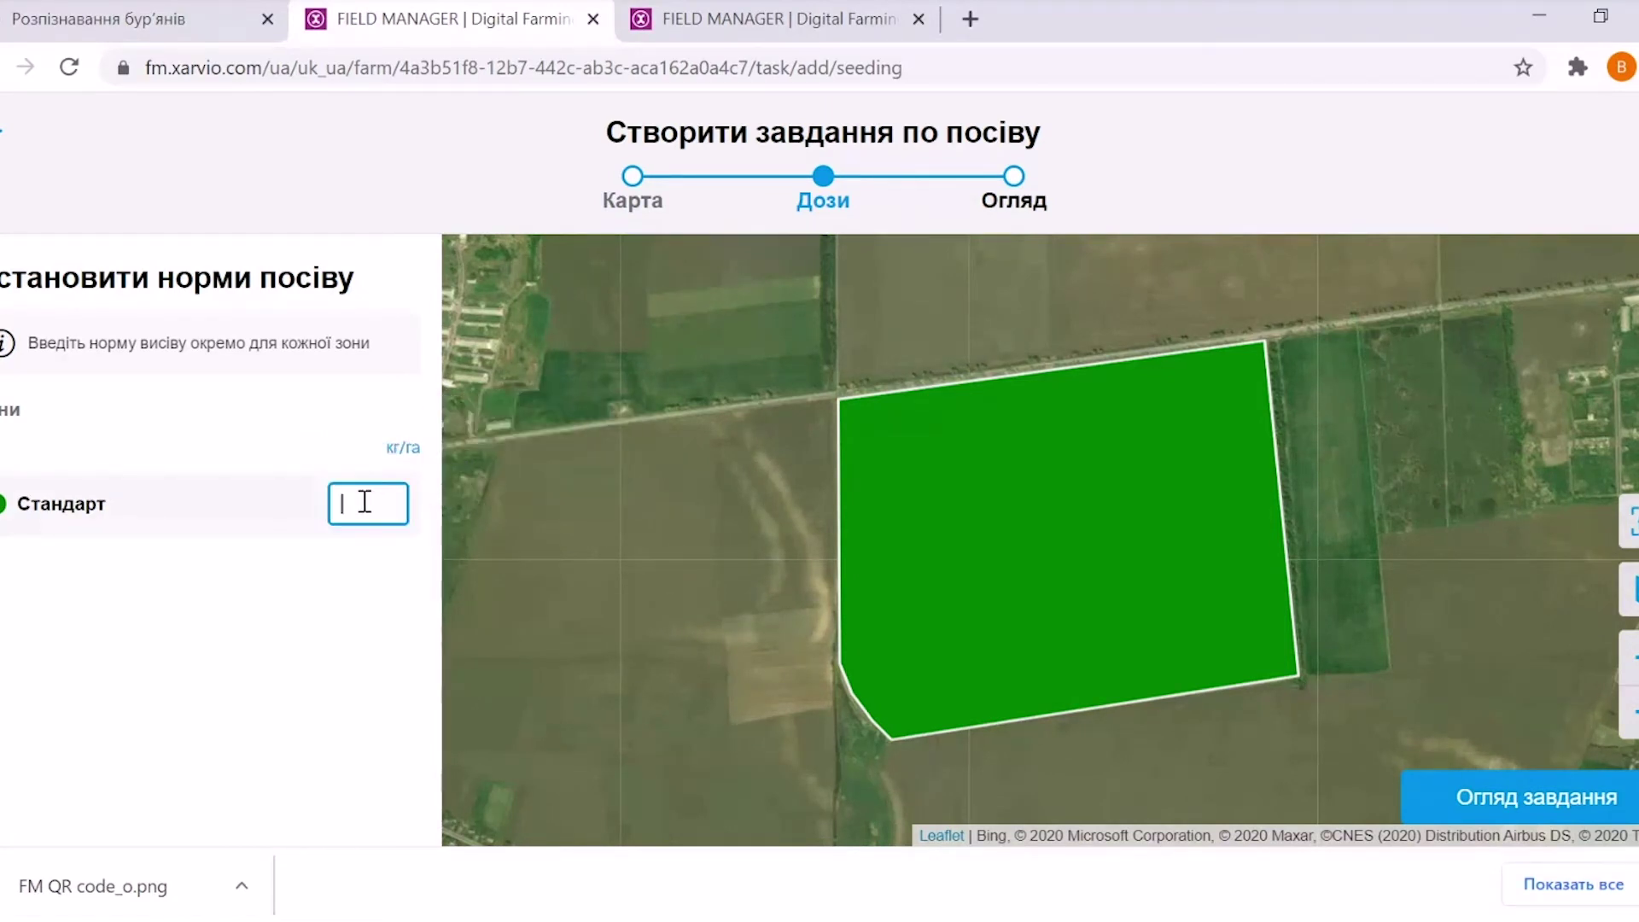
text(200)
Review the Огляд summary: ДОРІДНА at 200 kg/ha over one 77,21 ha zone
click(1508, 794)
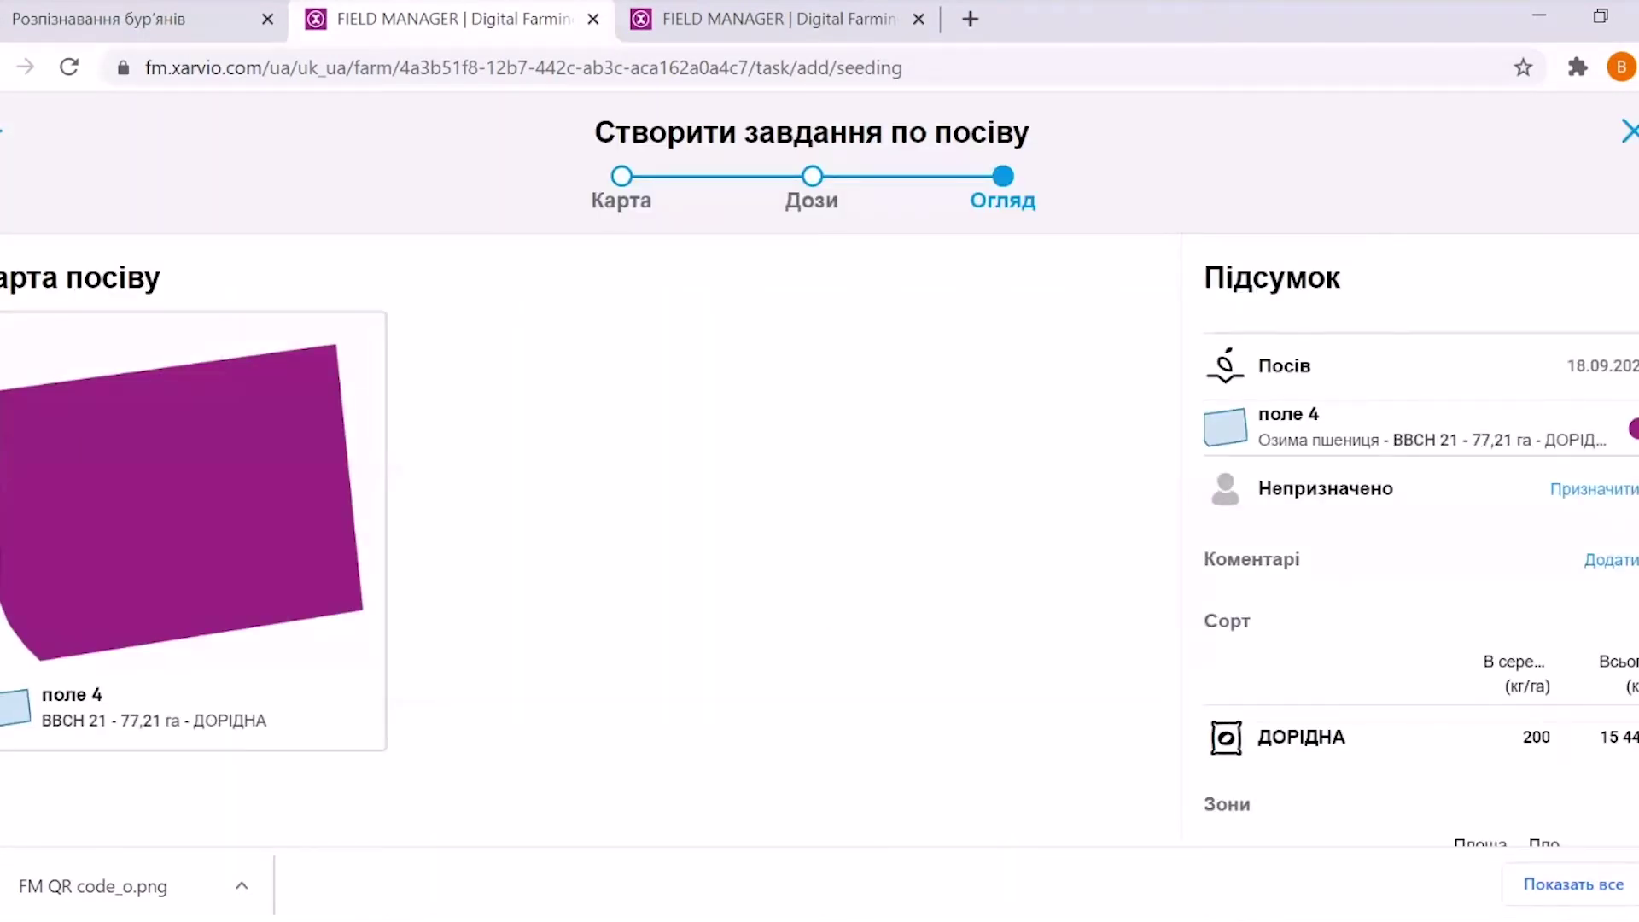
scroll(589, 461, down, 2)
scroll(589, 461, up, 2)
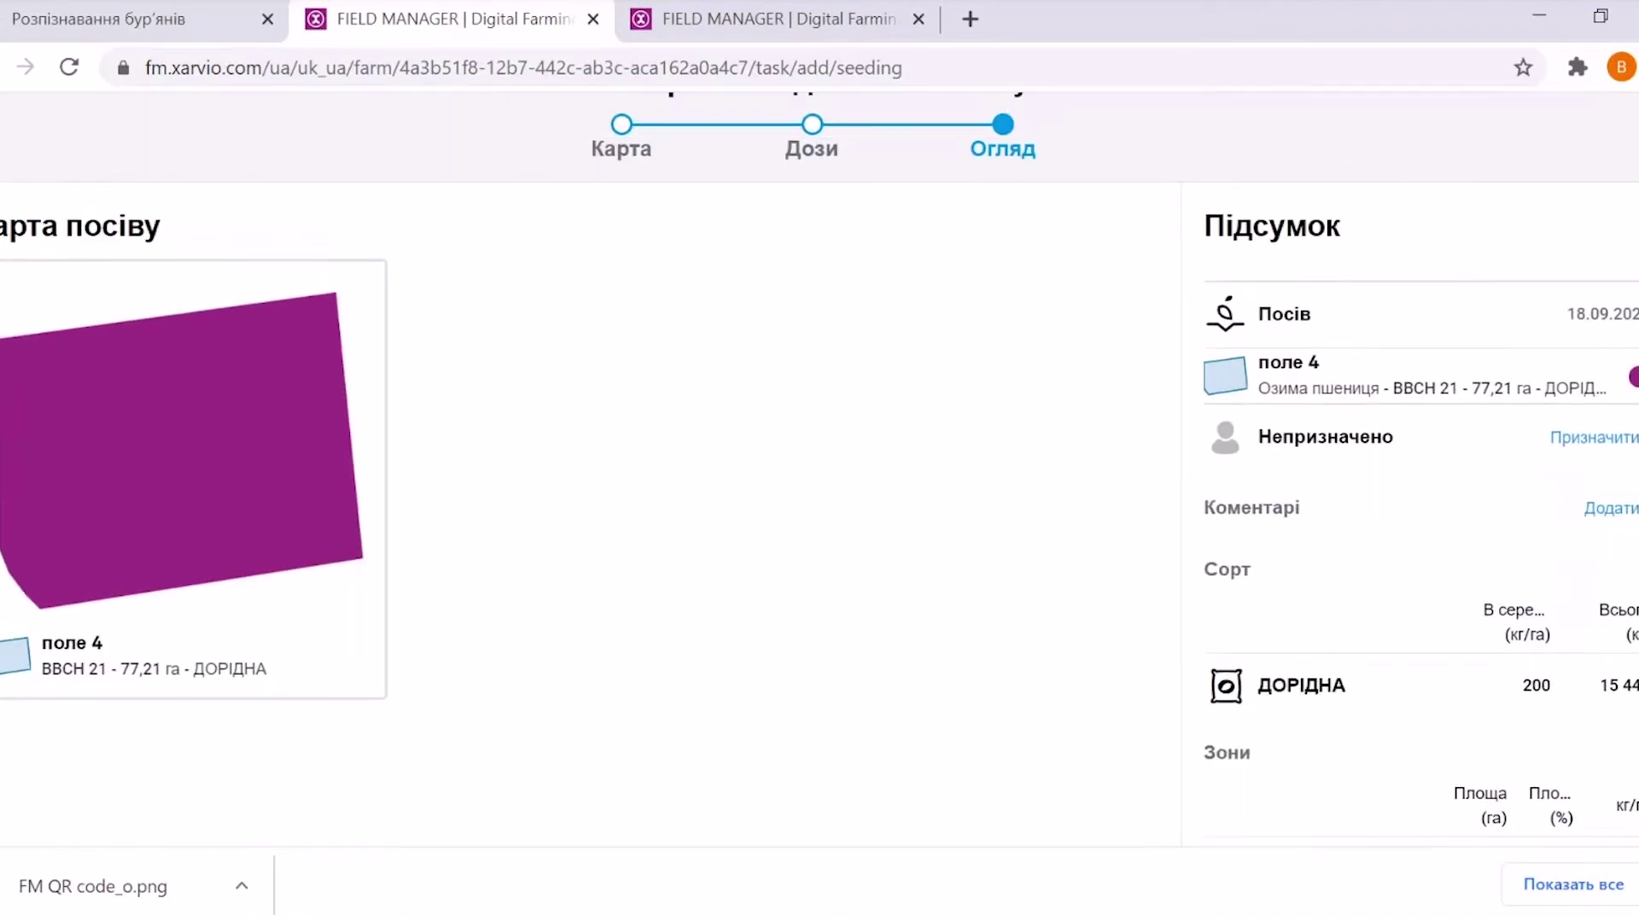
scroll(590, 461, down, 2)
scroll(589, 461, up, 2)
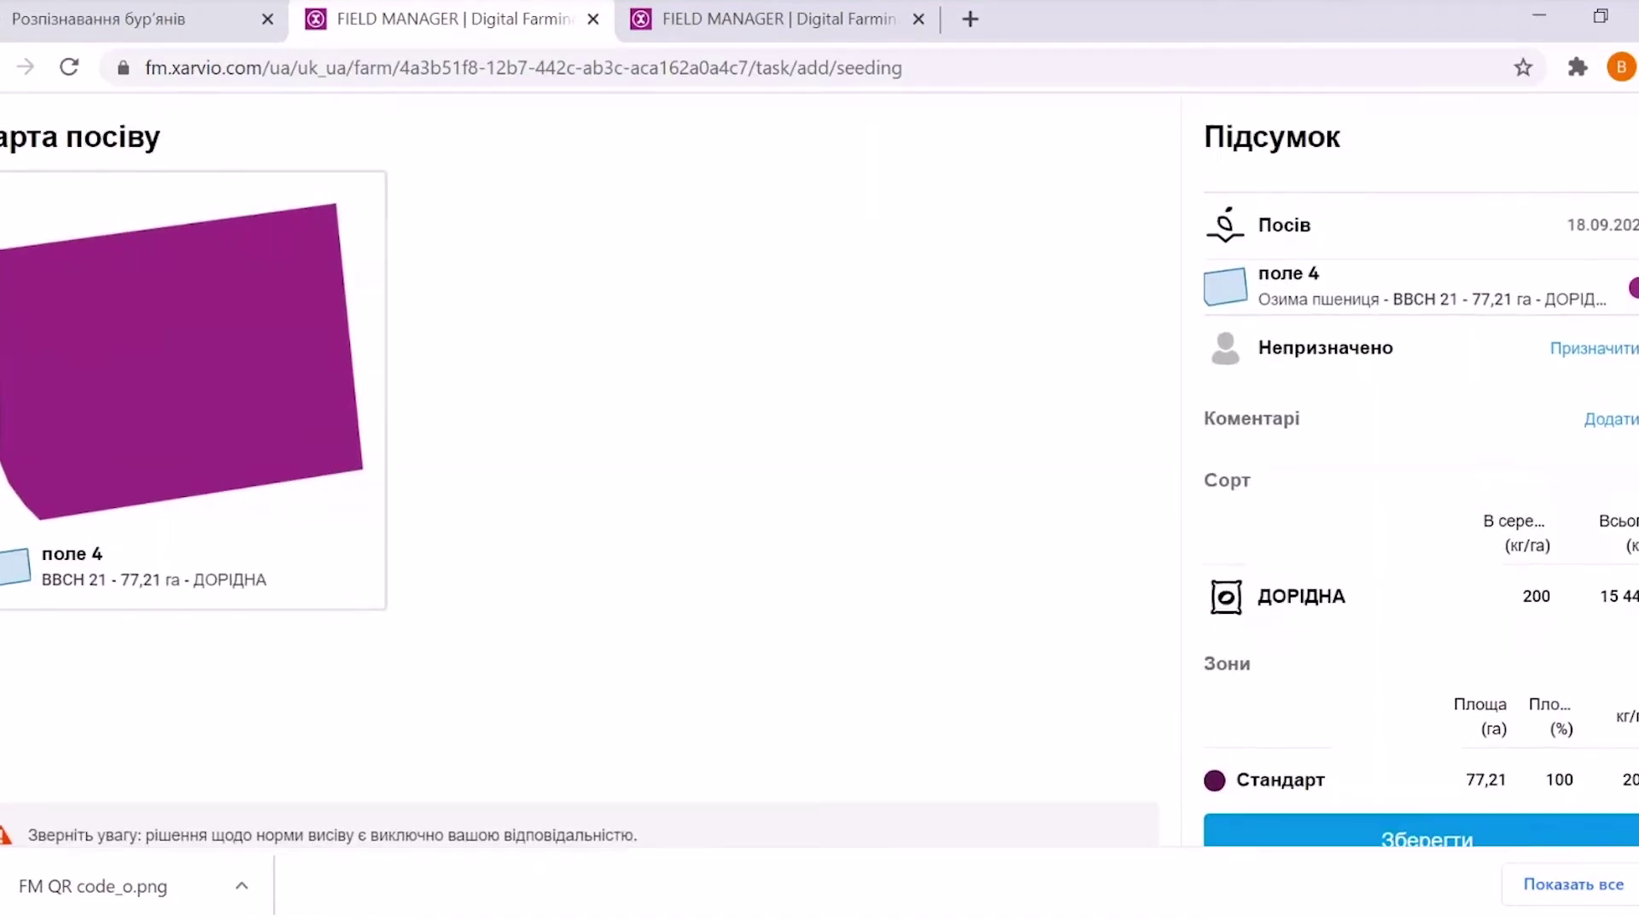
scroll(590, 461, down, 2)
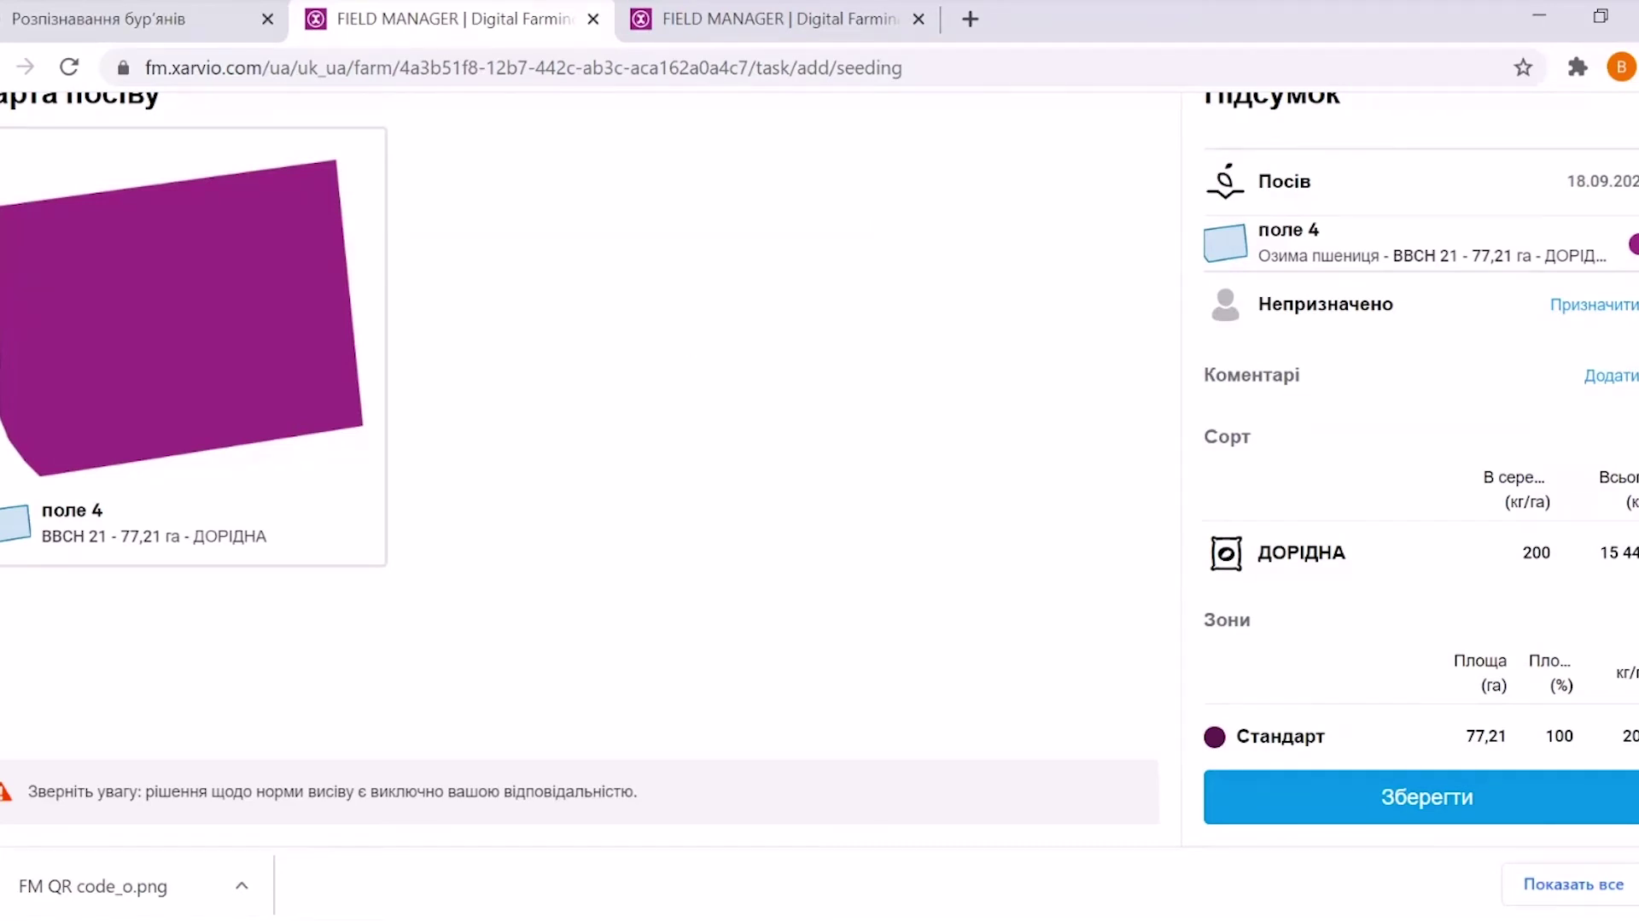
scroll(741, 428, up, 2)
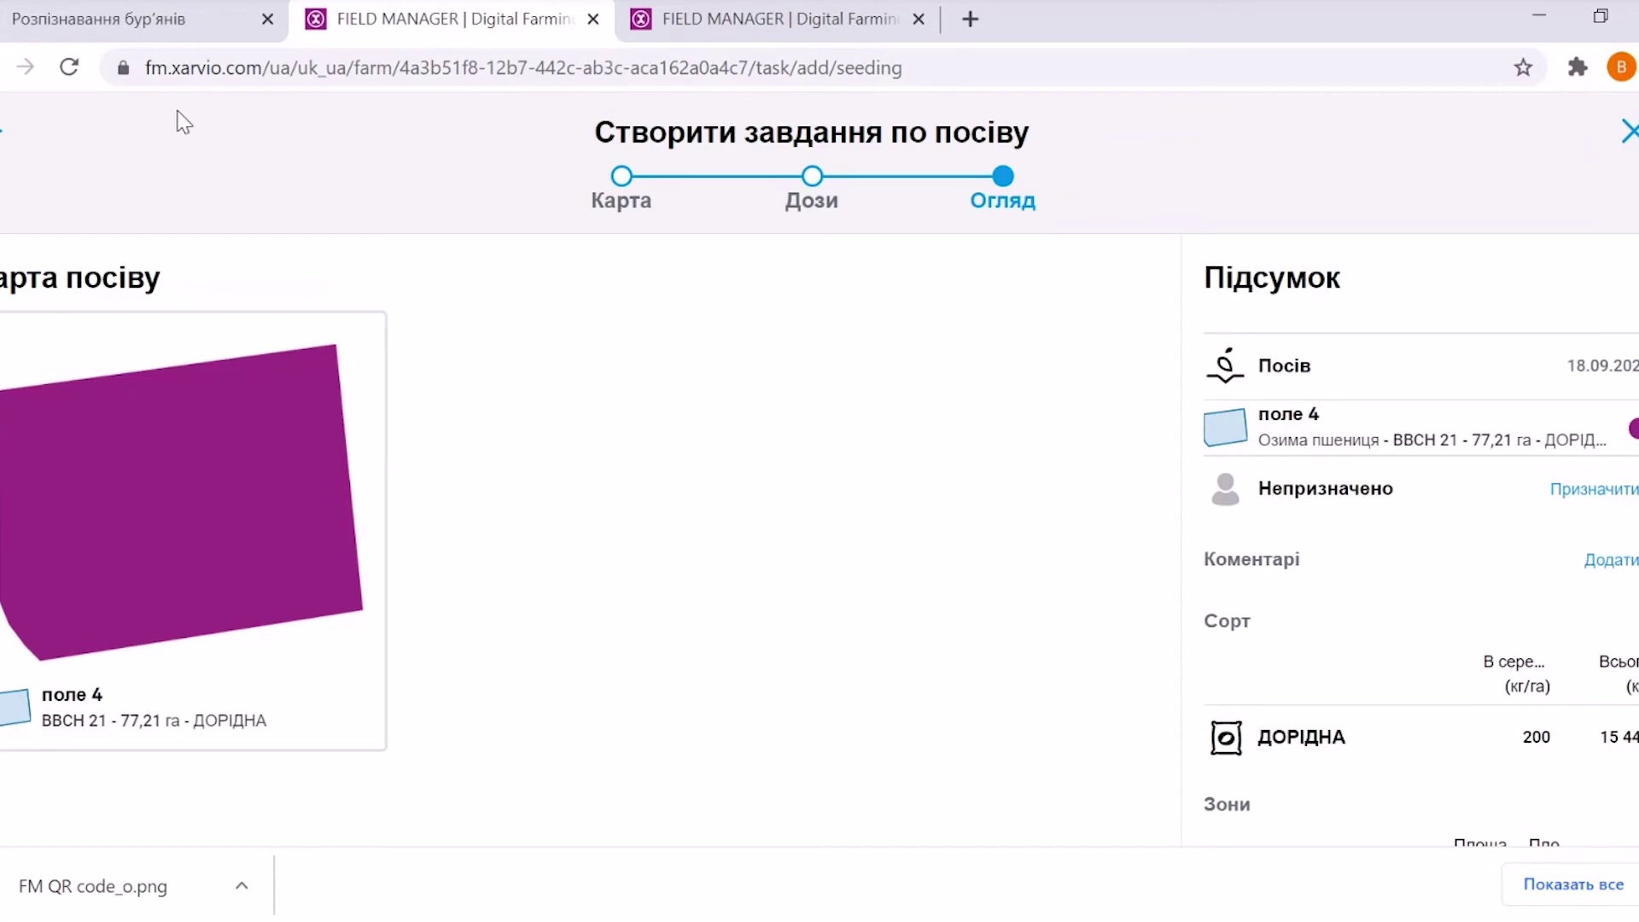
Exit the seeding wizard confirming Вихід, then open the profile's Співпраця page
click(7, 128)
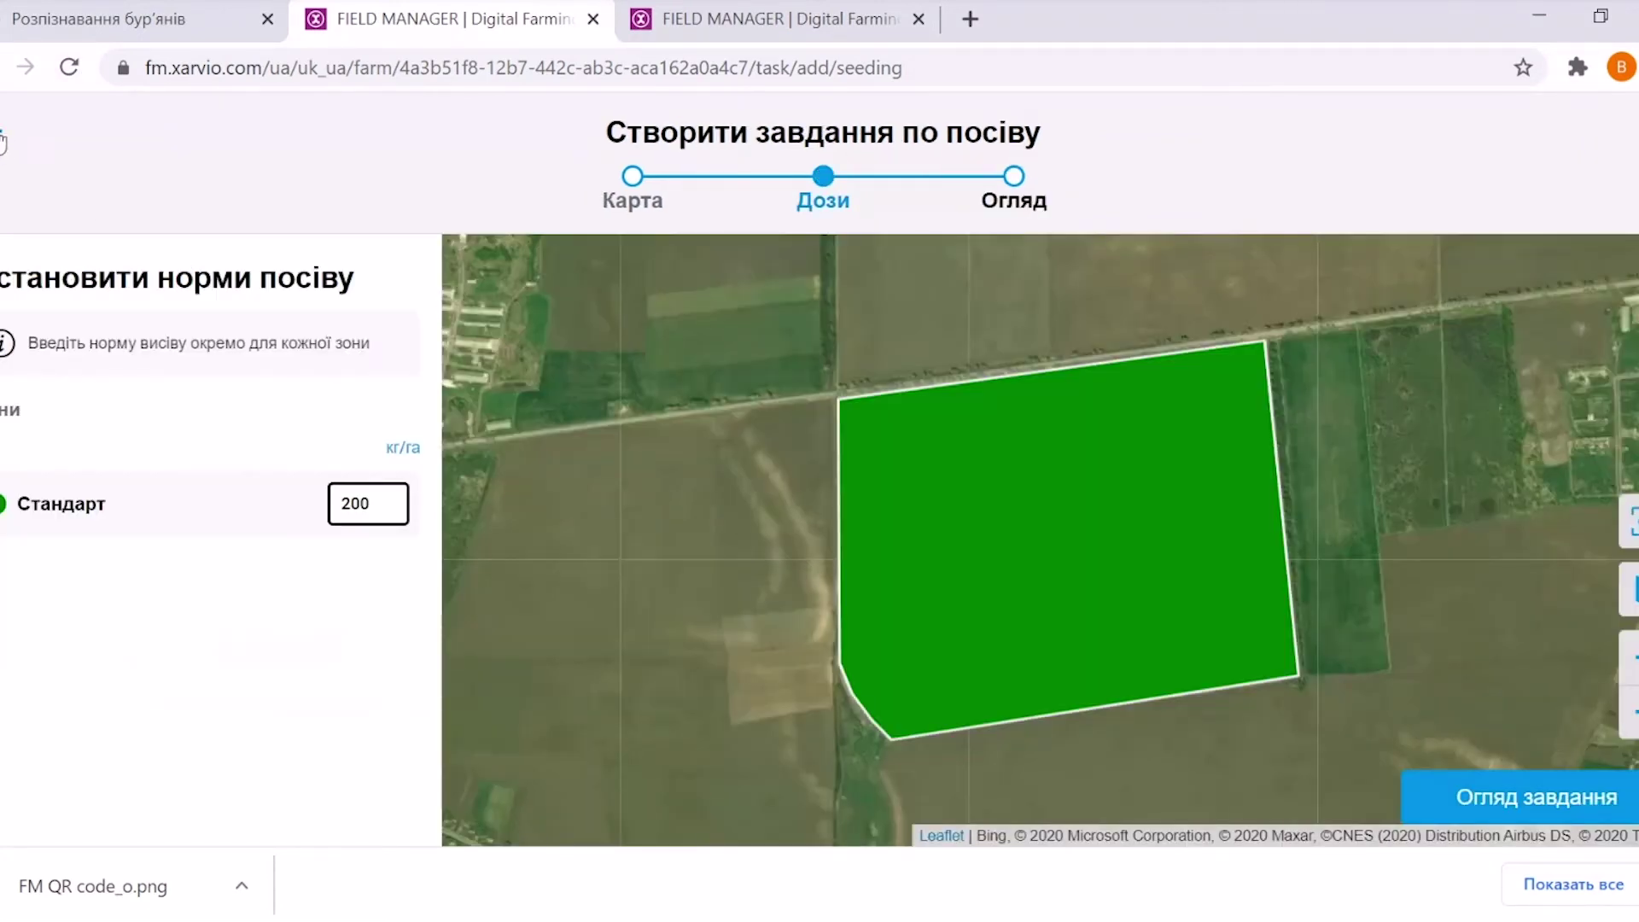
click(4, 135)
click(5, 132)
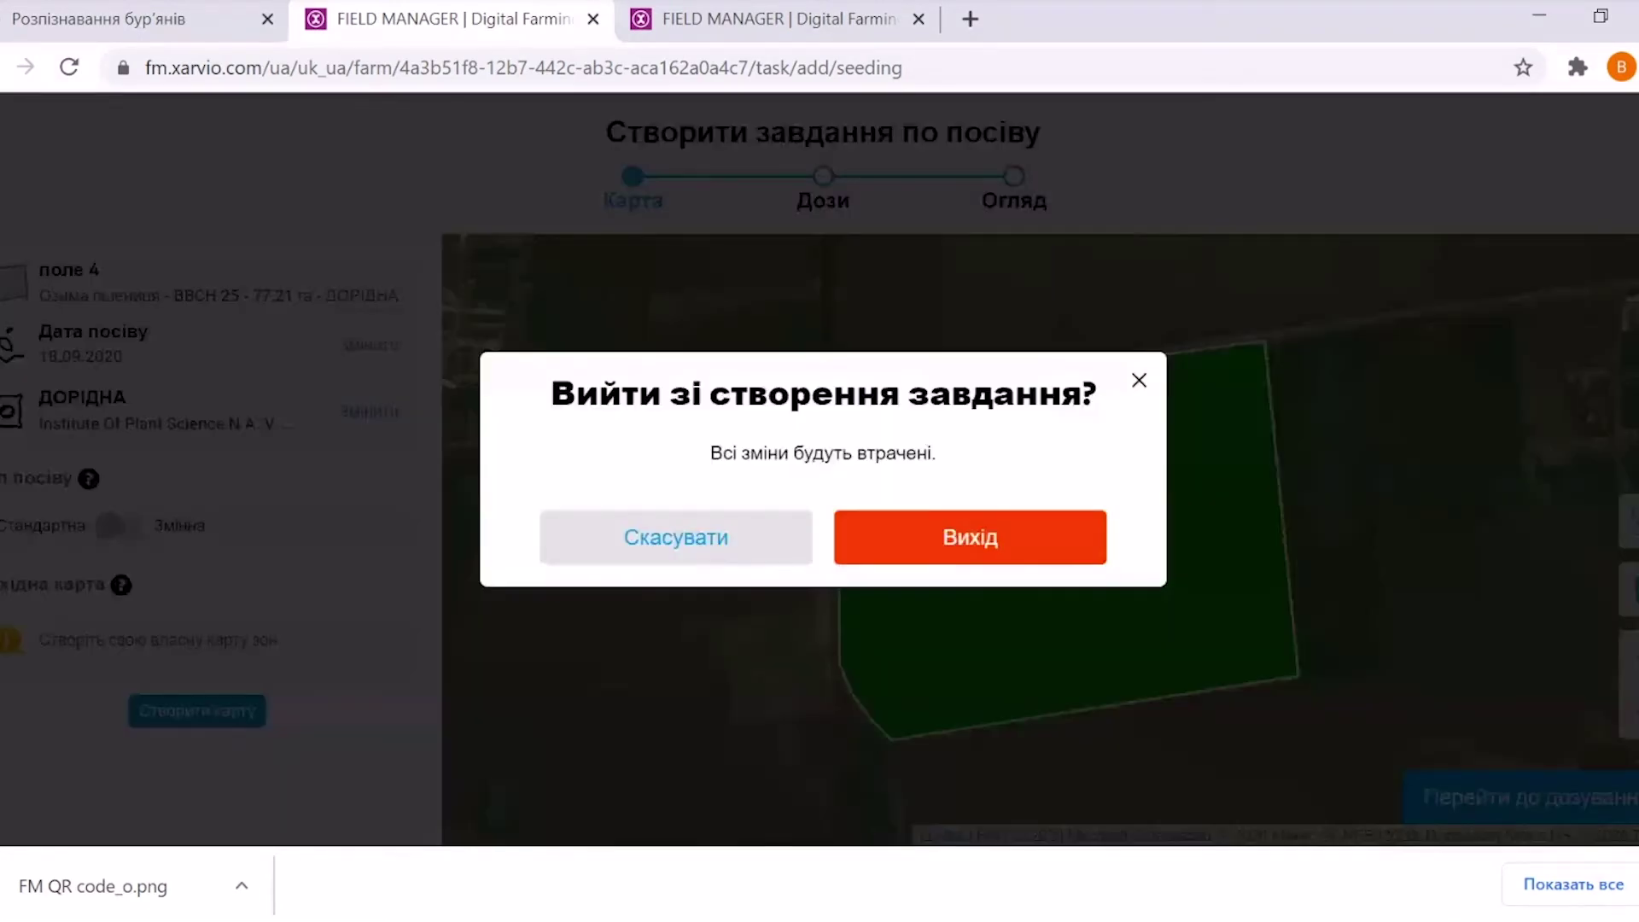
click(928, 550)
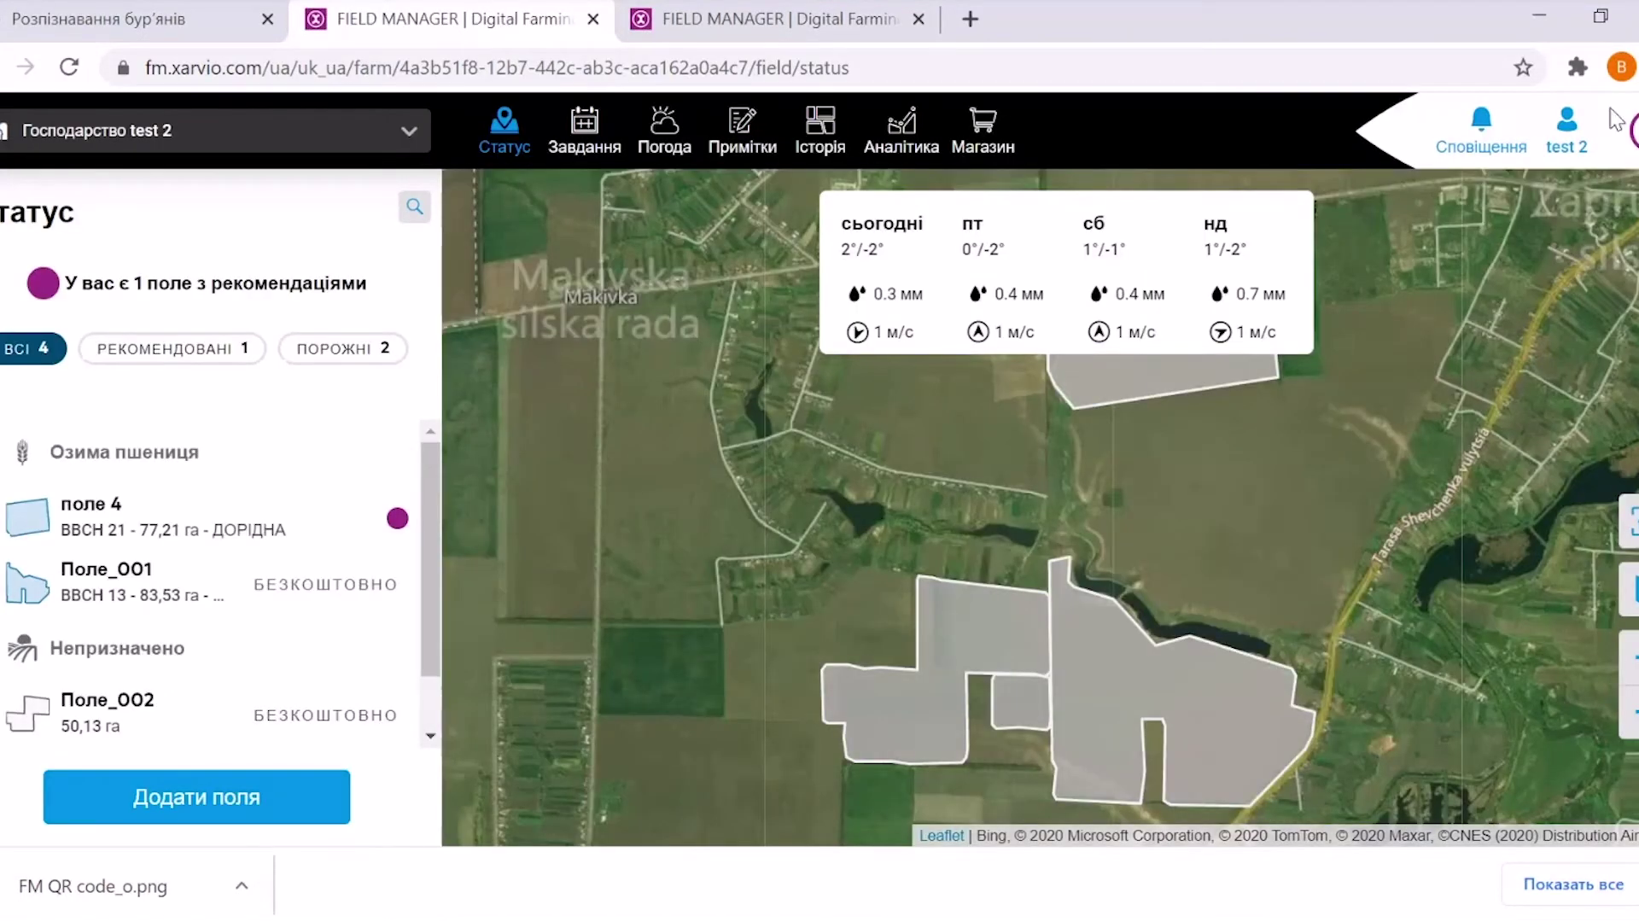
click(1571, 144)
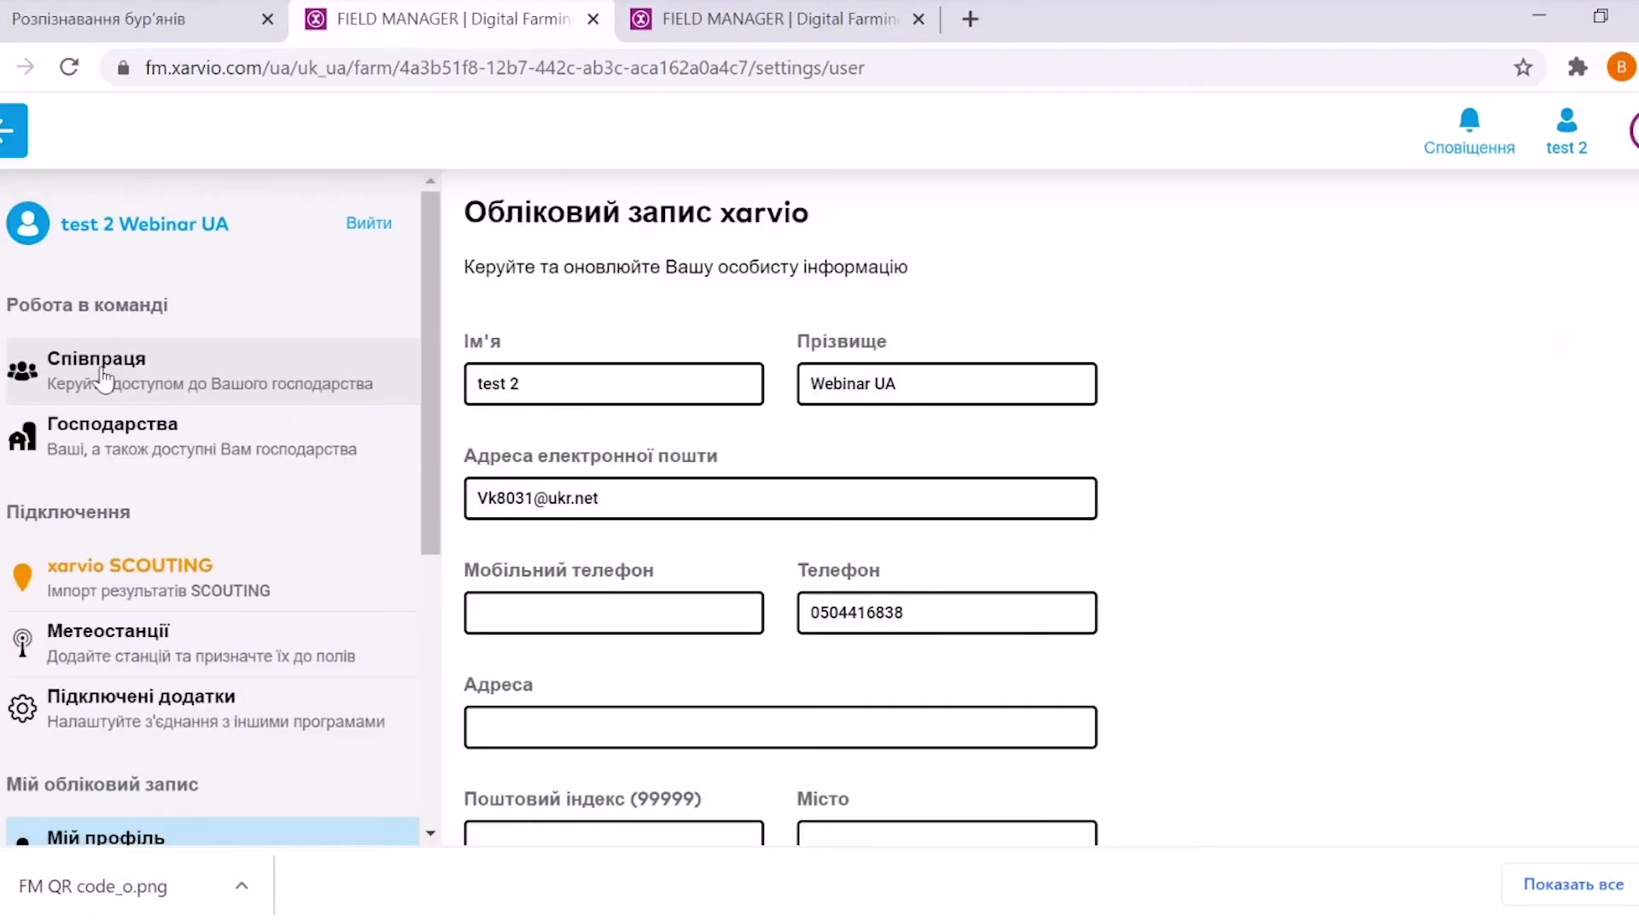
click(102, 386)
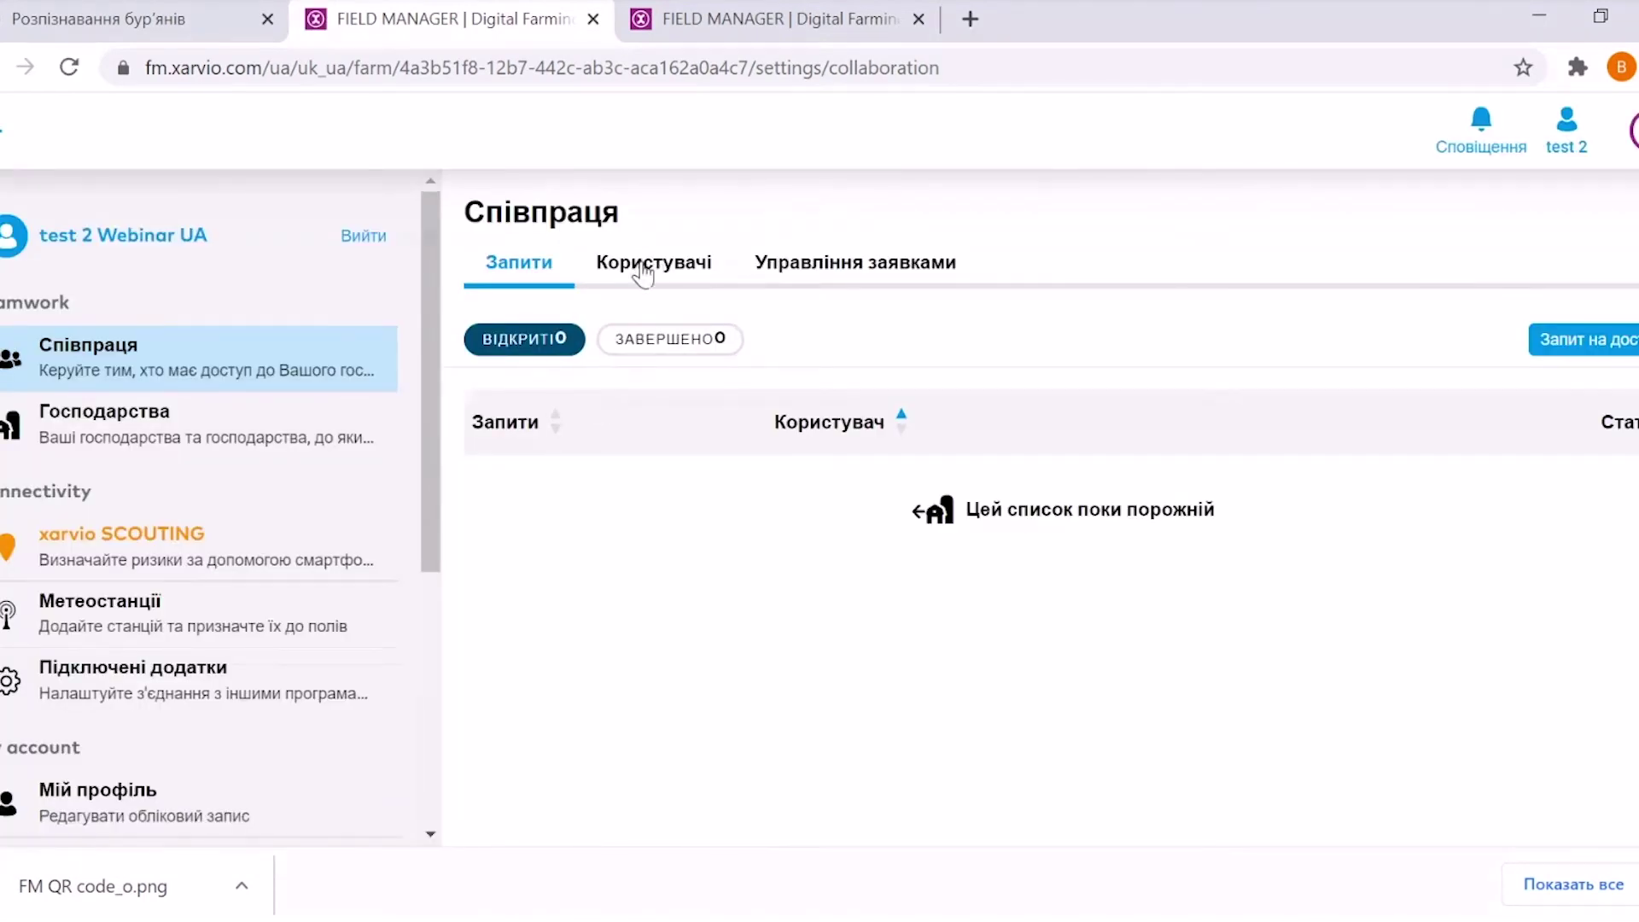
Show the farm's users list and begin a new farm access request
click(643, 270)
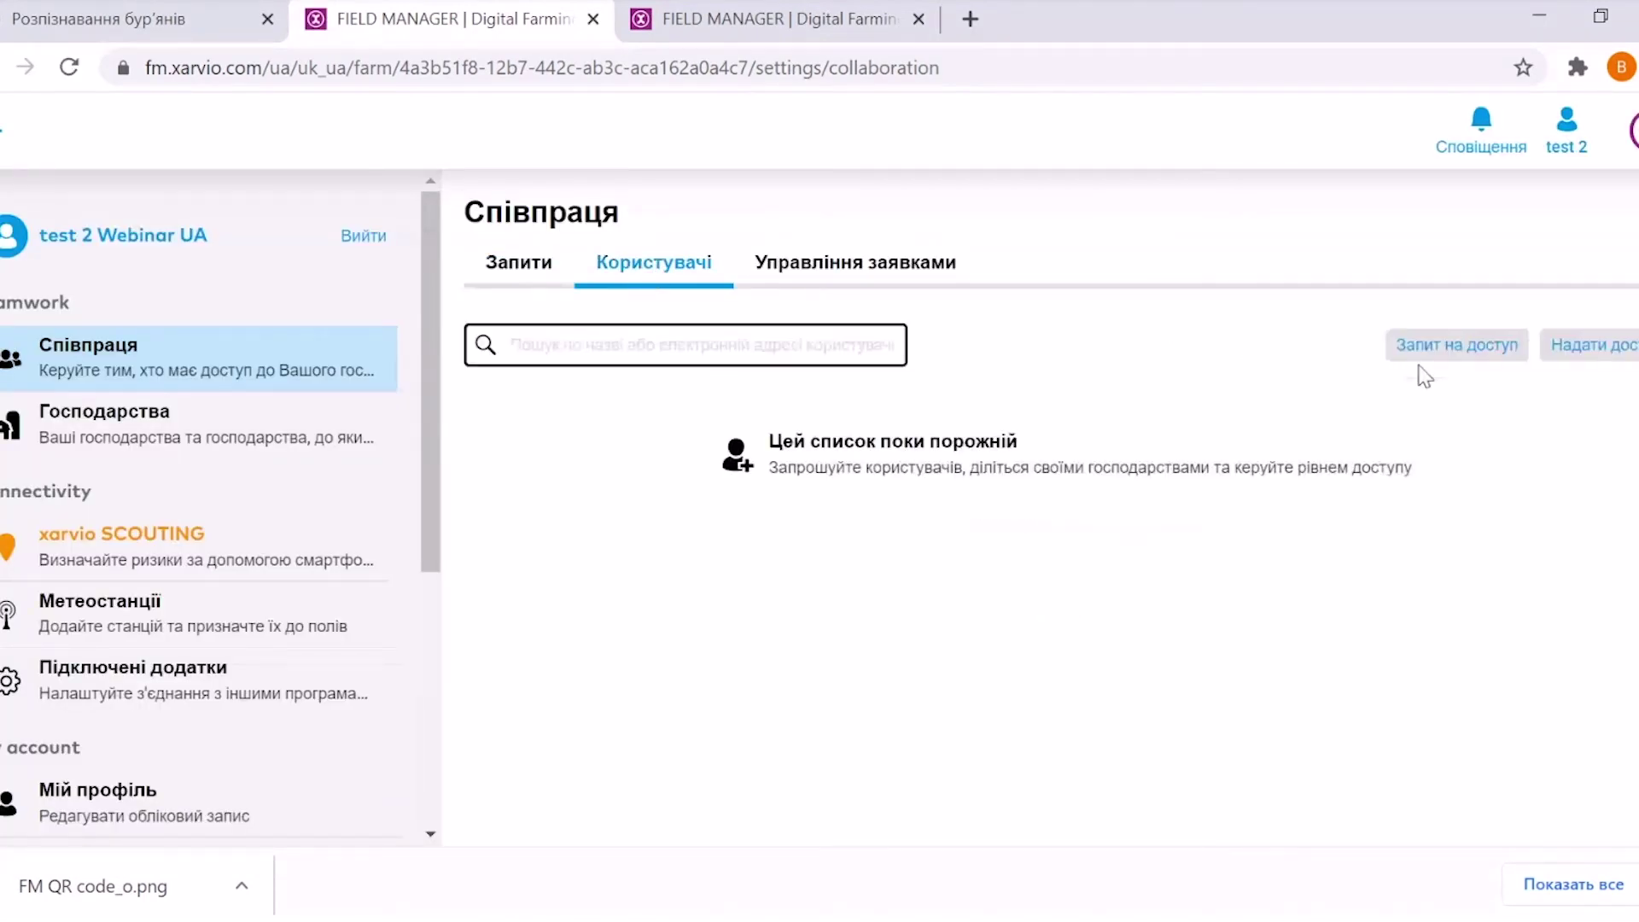
click(1450, 350)
click(827, 479)
Enter the farm owner's e-mail address, send the access request, and return to the field status map
text(ц)
key(BackSpace)
text(M)
key(BackSpace)
text(VLA)
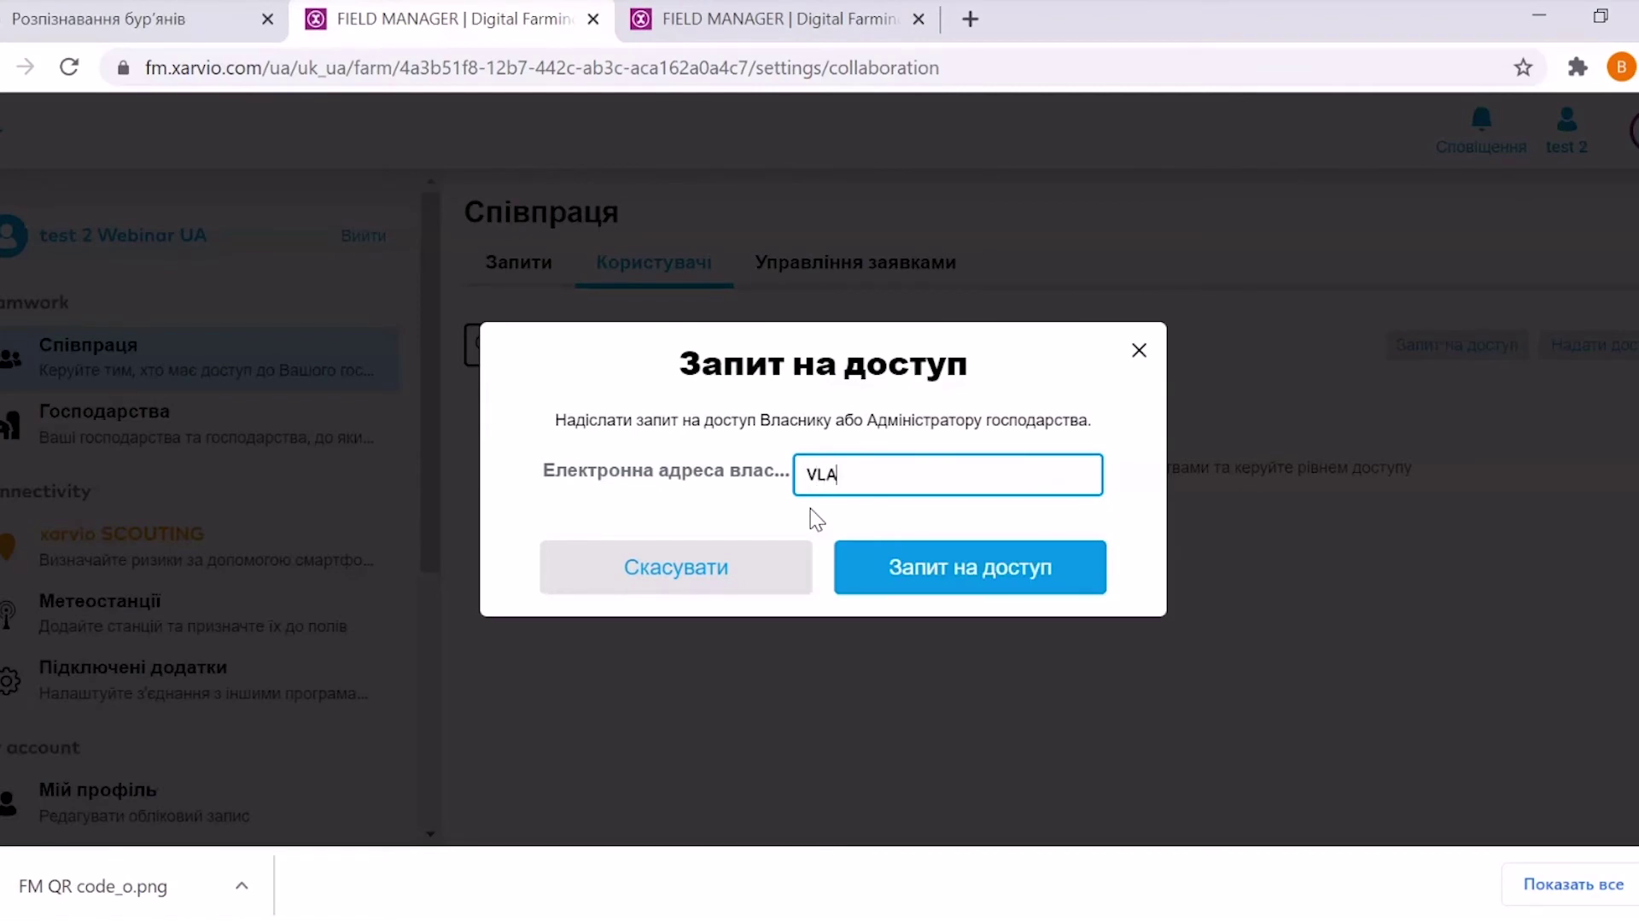
key(BackSpace)
key(BackSpace)
key(BackSpace)
key(BackSpace)
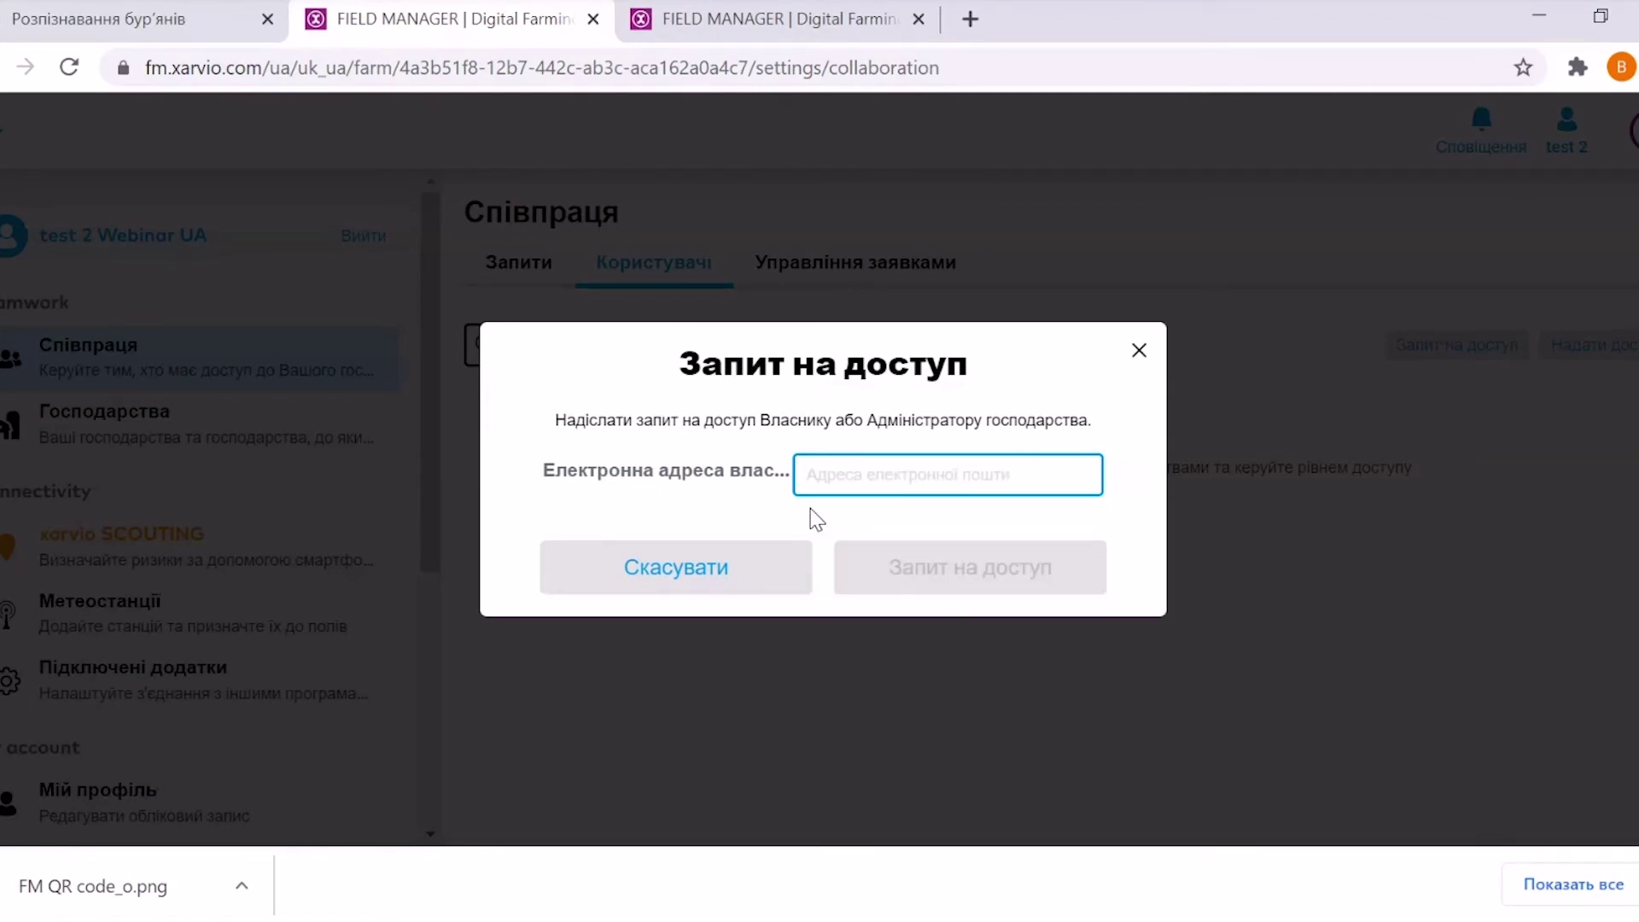
text(ц)
key(BackSpace)
text(M)
key(BackSpace)
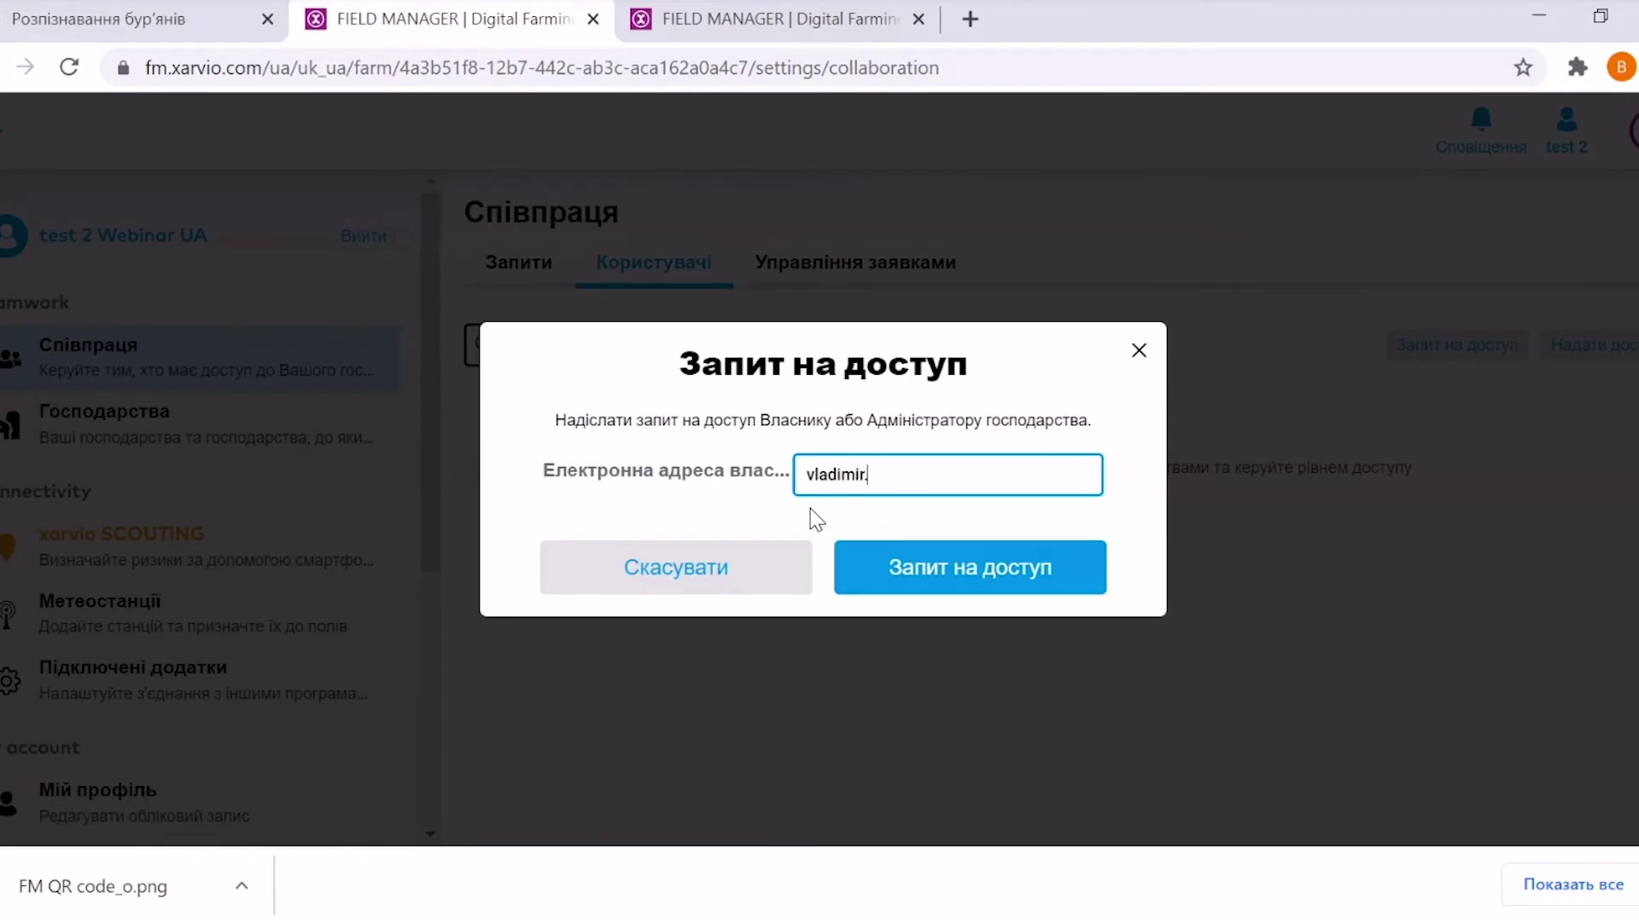
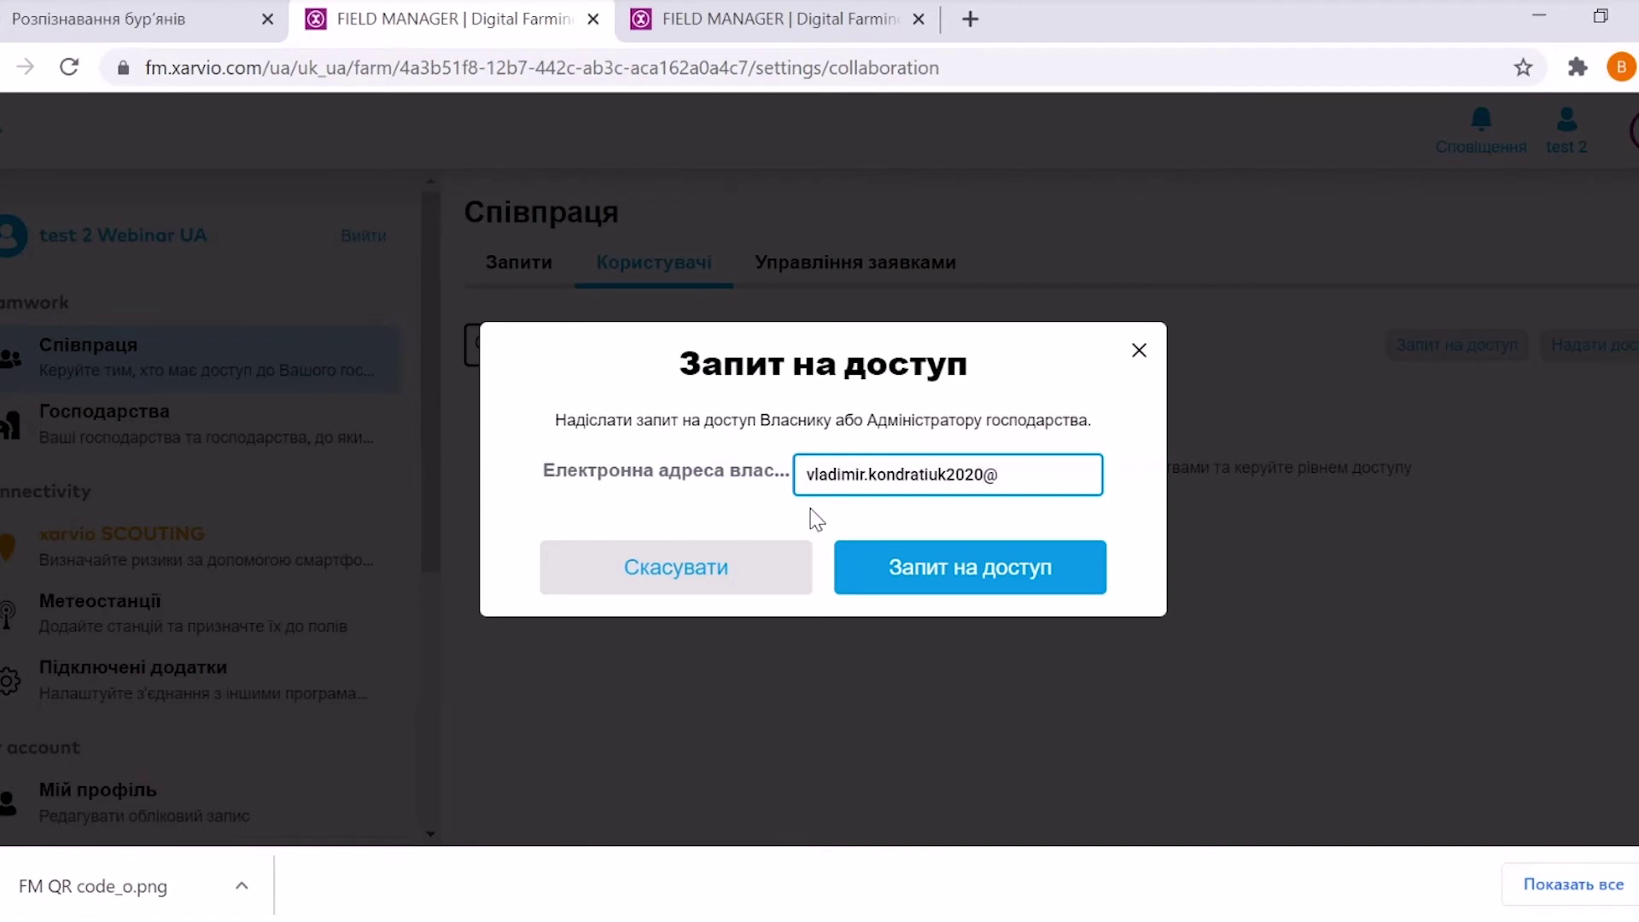
click(919, 567)
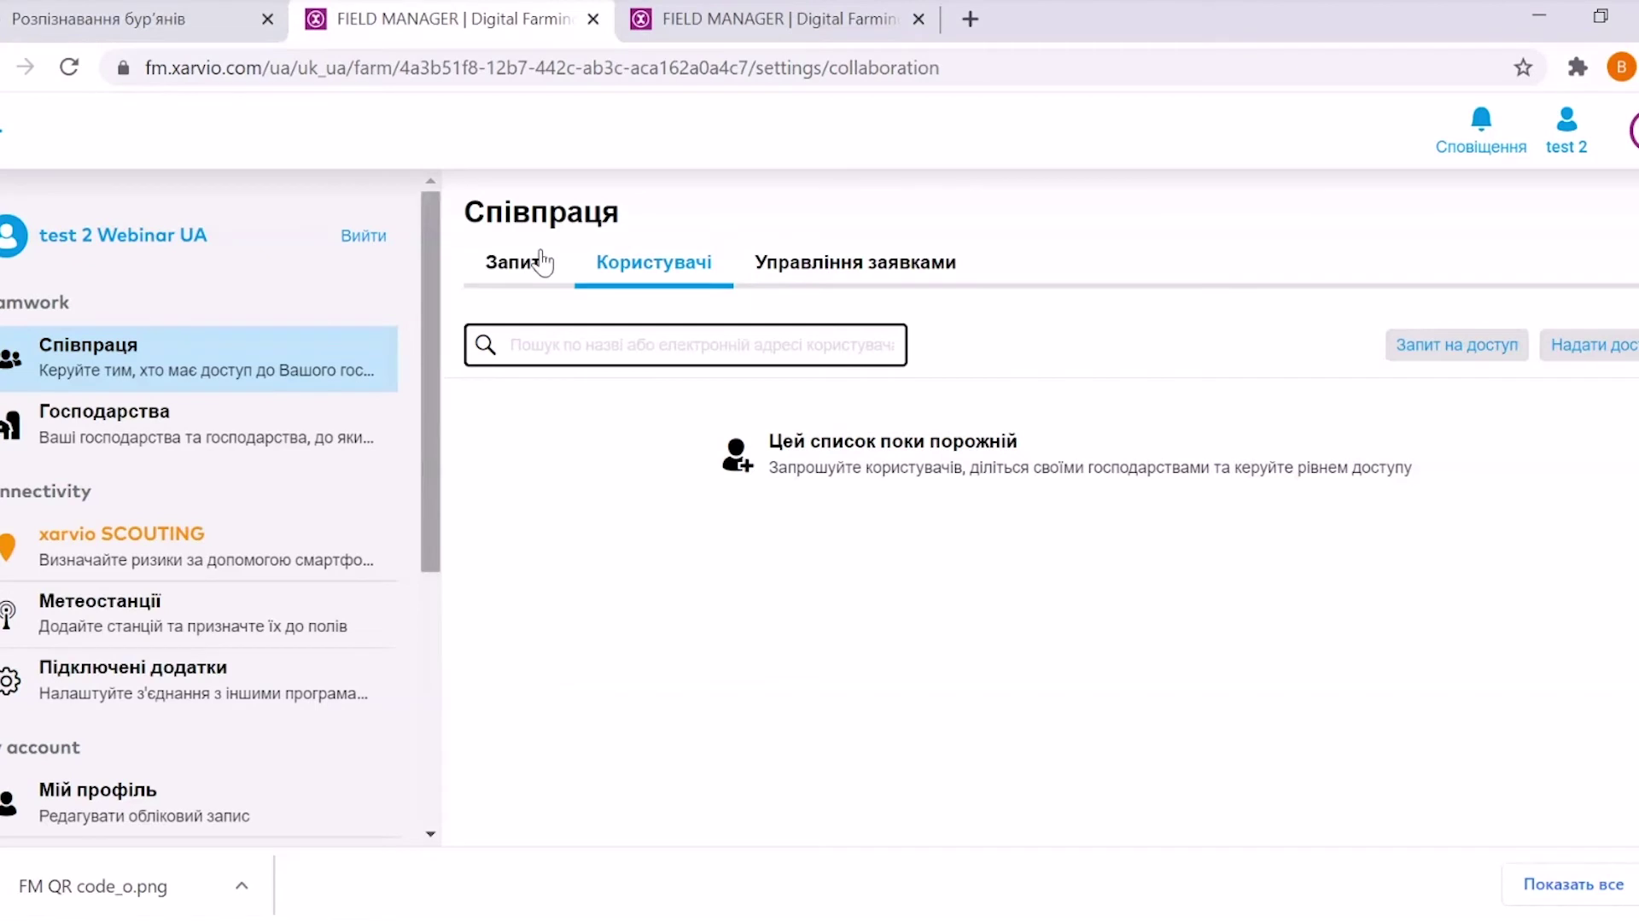
drag(4, 132, 485, 415)
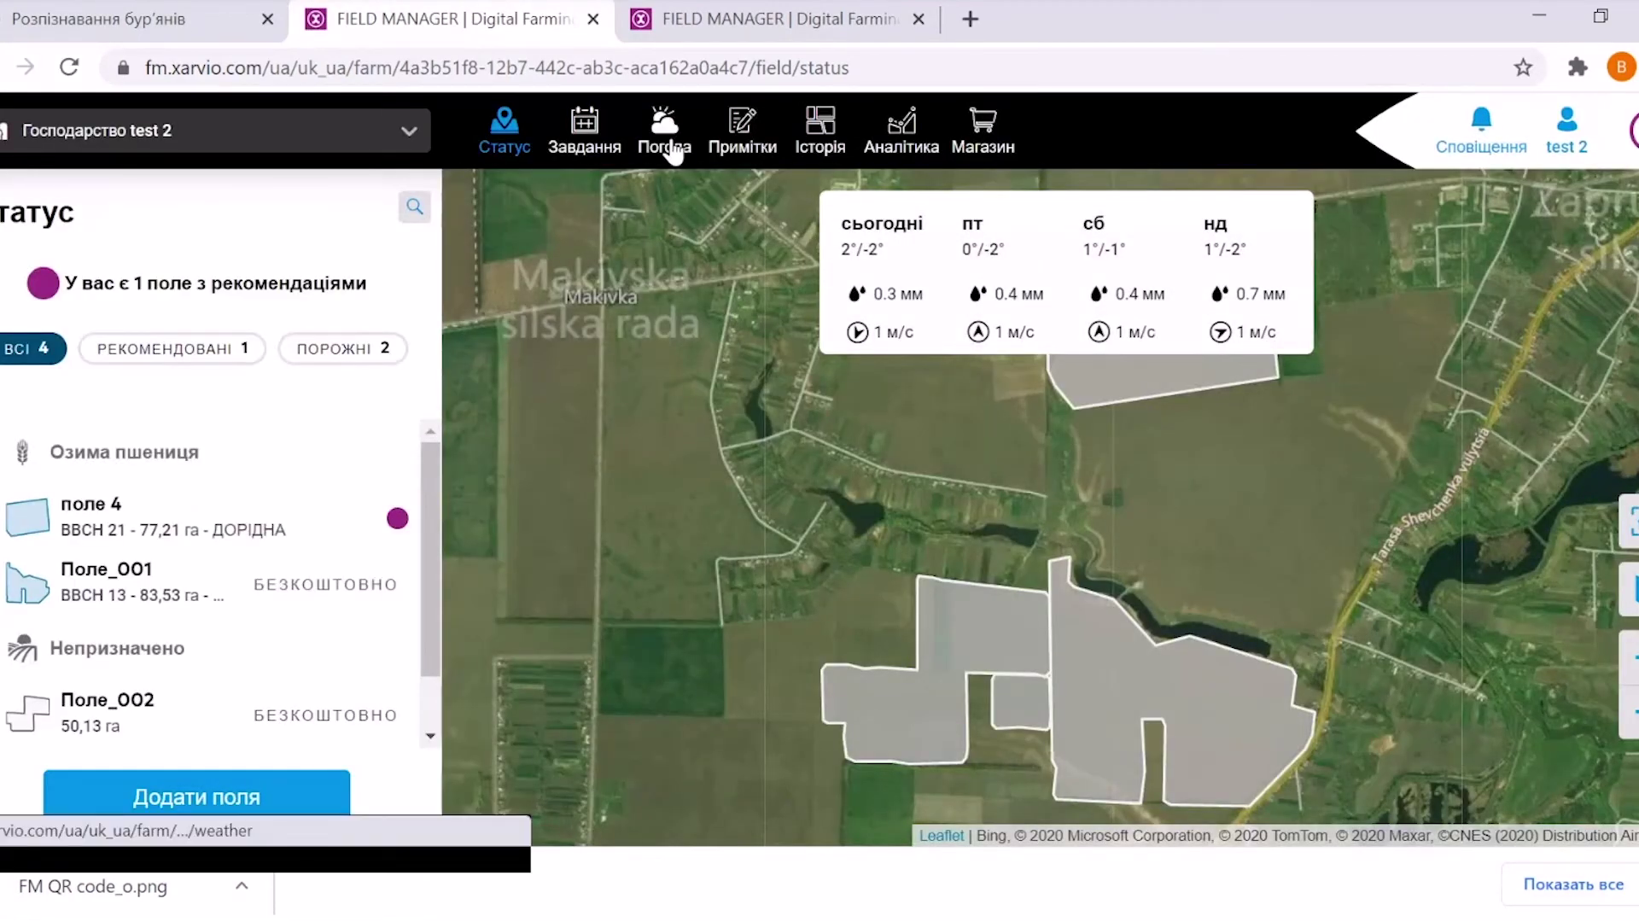
Scroll through the Погода page's hourly spraying weather, 10-day forecast and historical climate charts
click(671, 139)
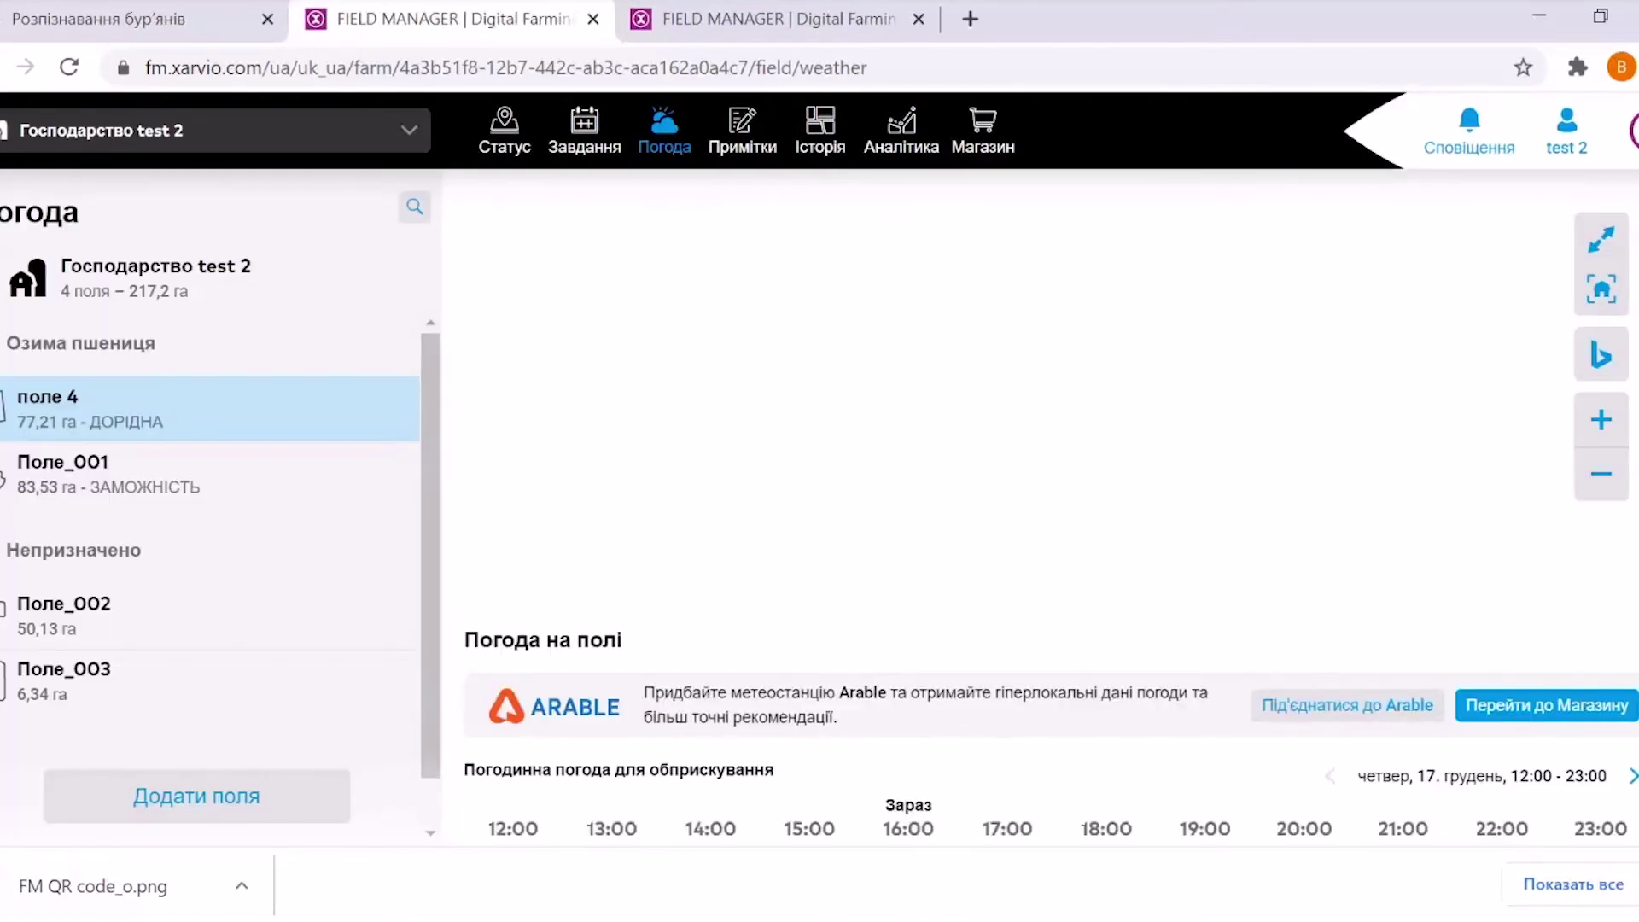
scroll(1051, 504, down, 5)
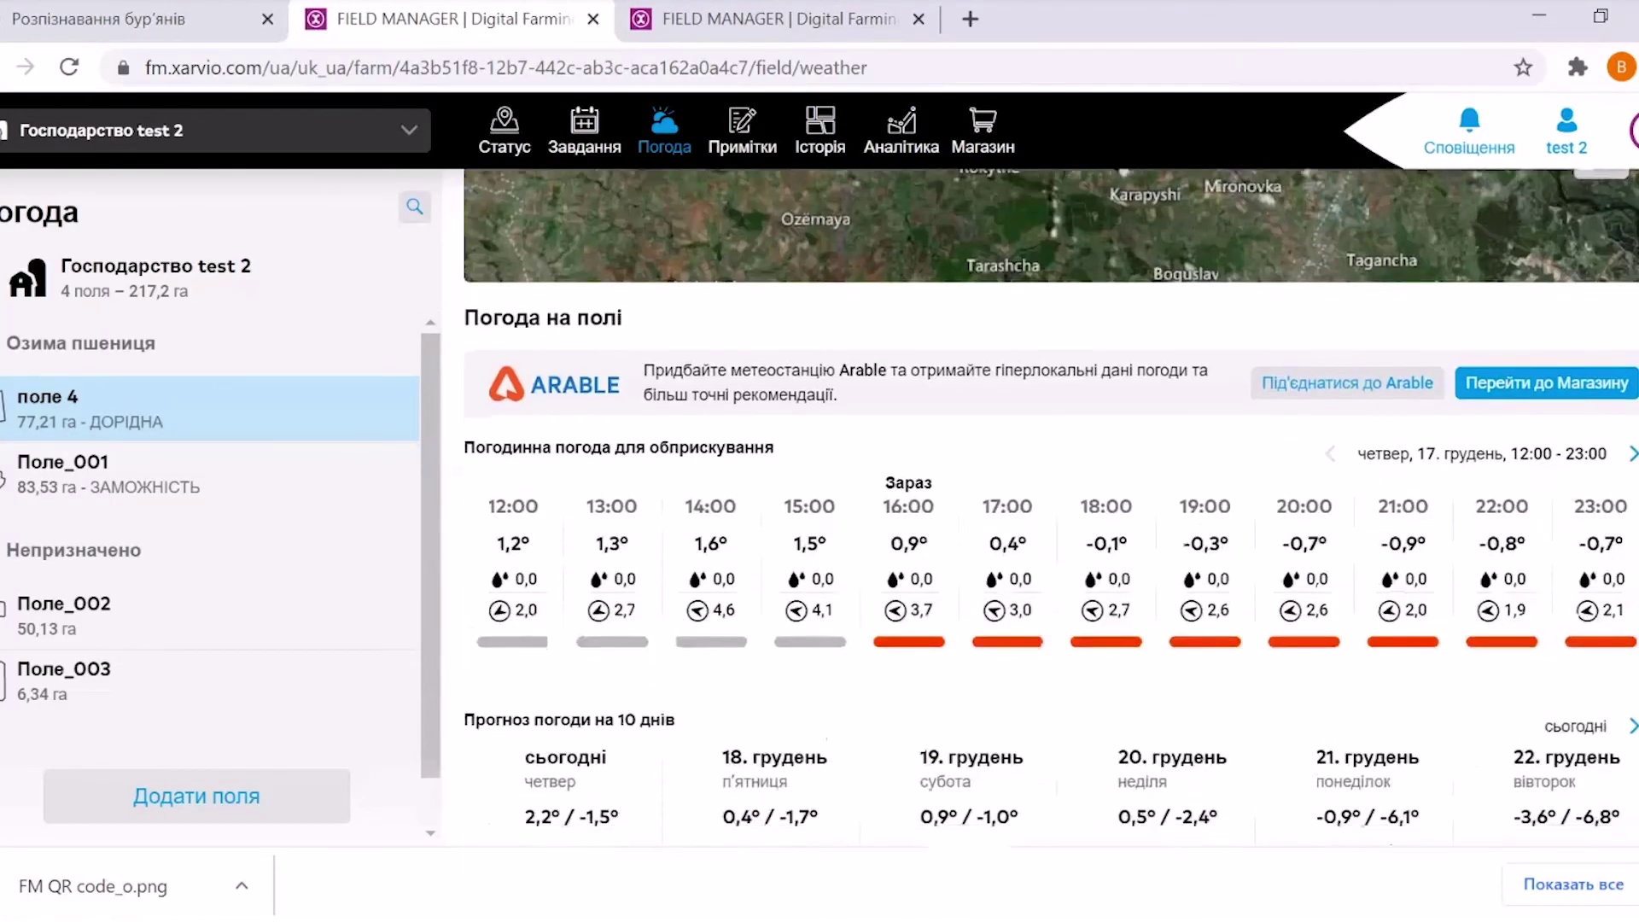
scroll(1051, 504, down, 5)
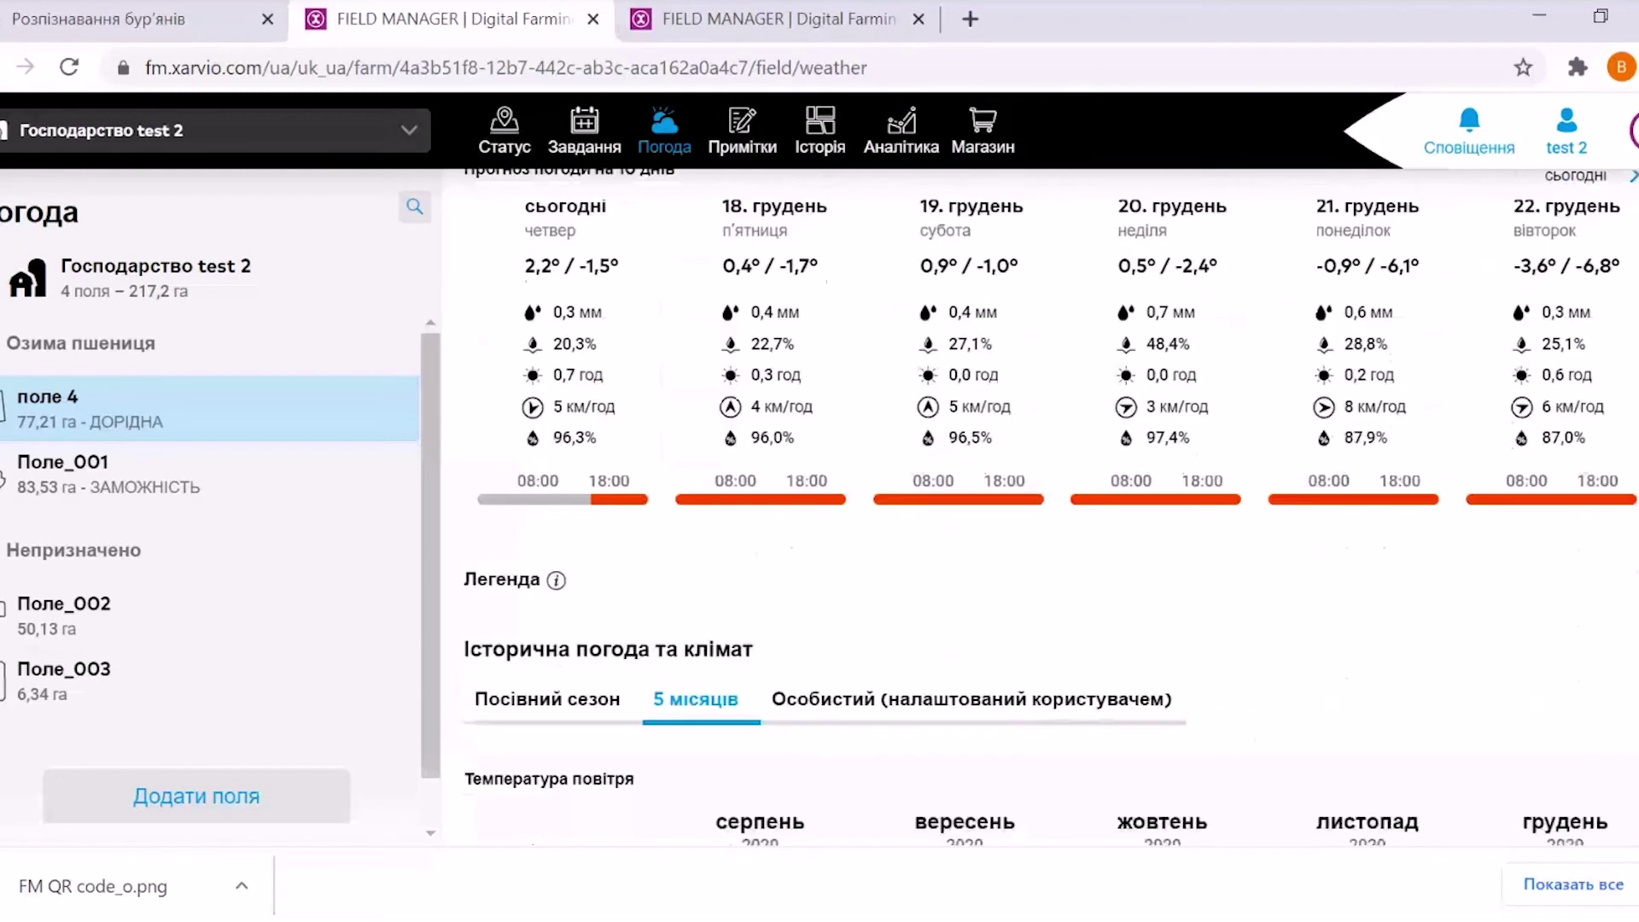
scroll(1050, 512, down, 2)
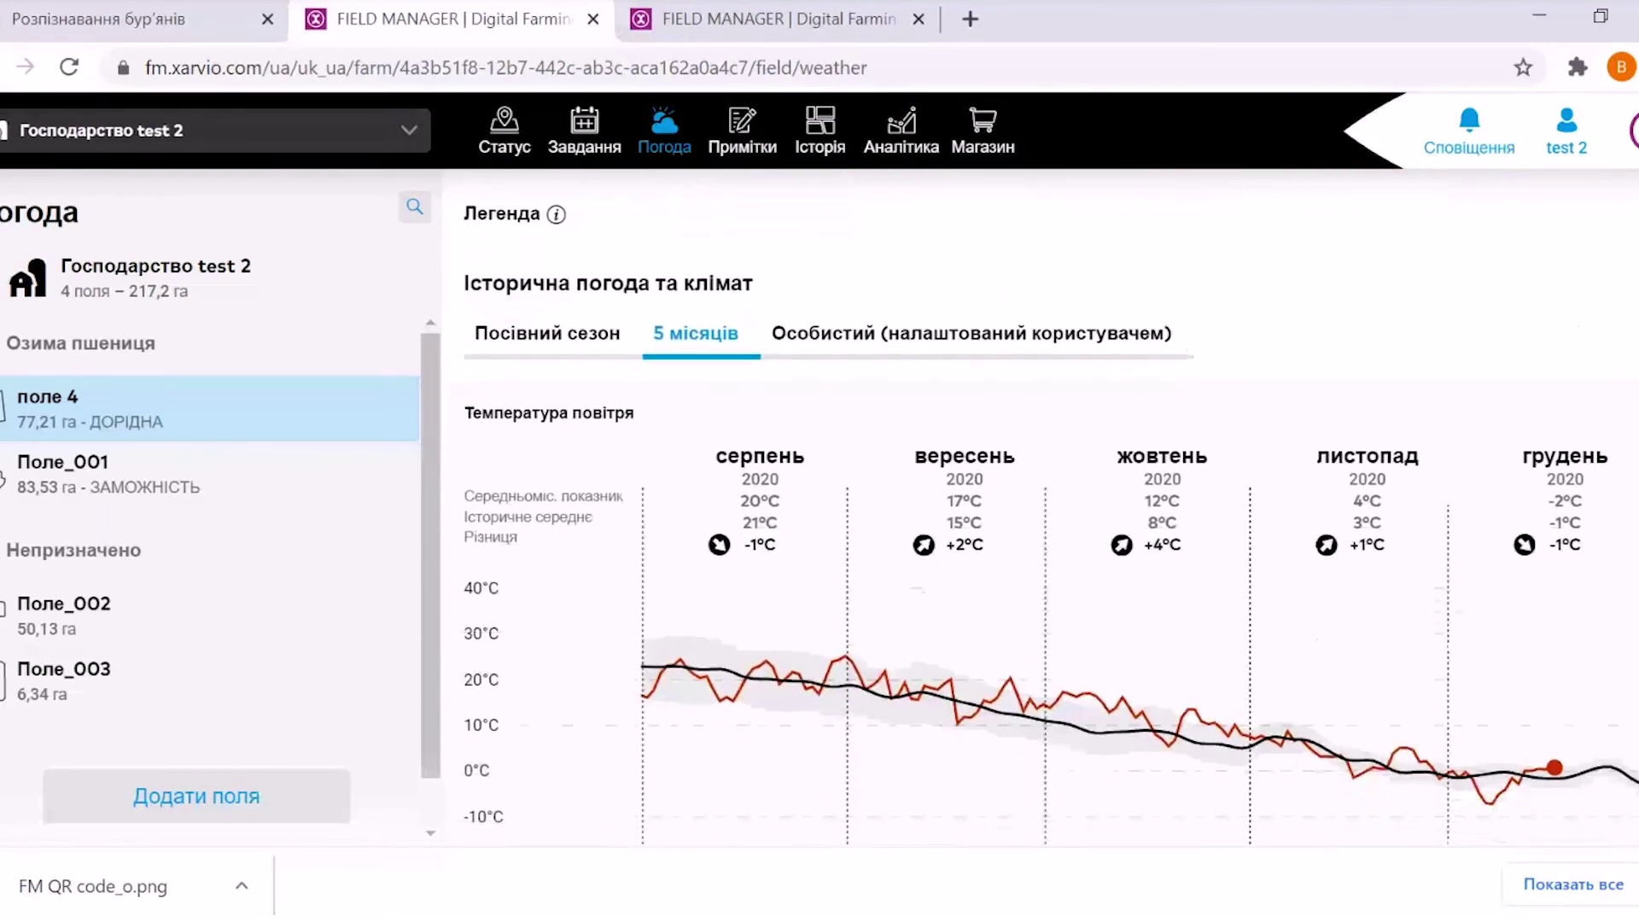
scroll(1050, 512, down, 4)
scroll(1050, 512, up, 11)
scroll(1050, 427, up, 4)
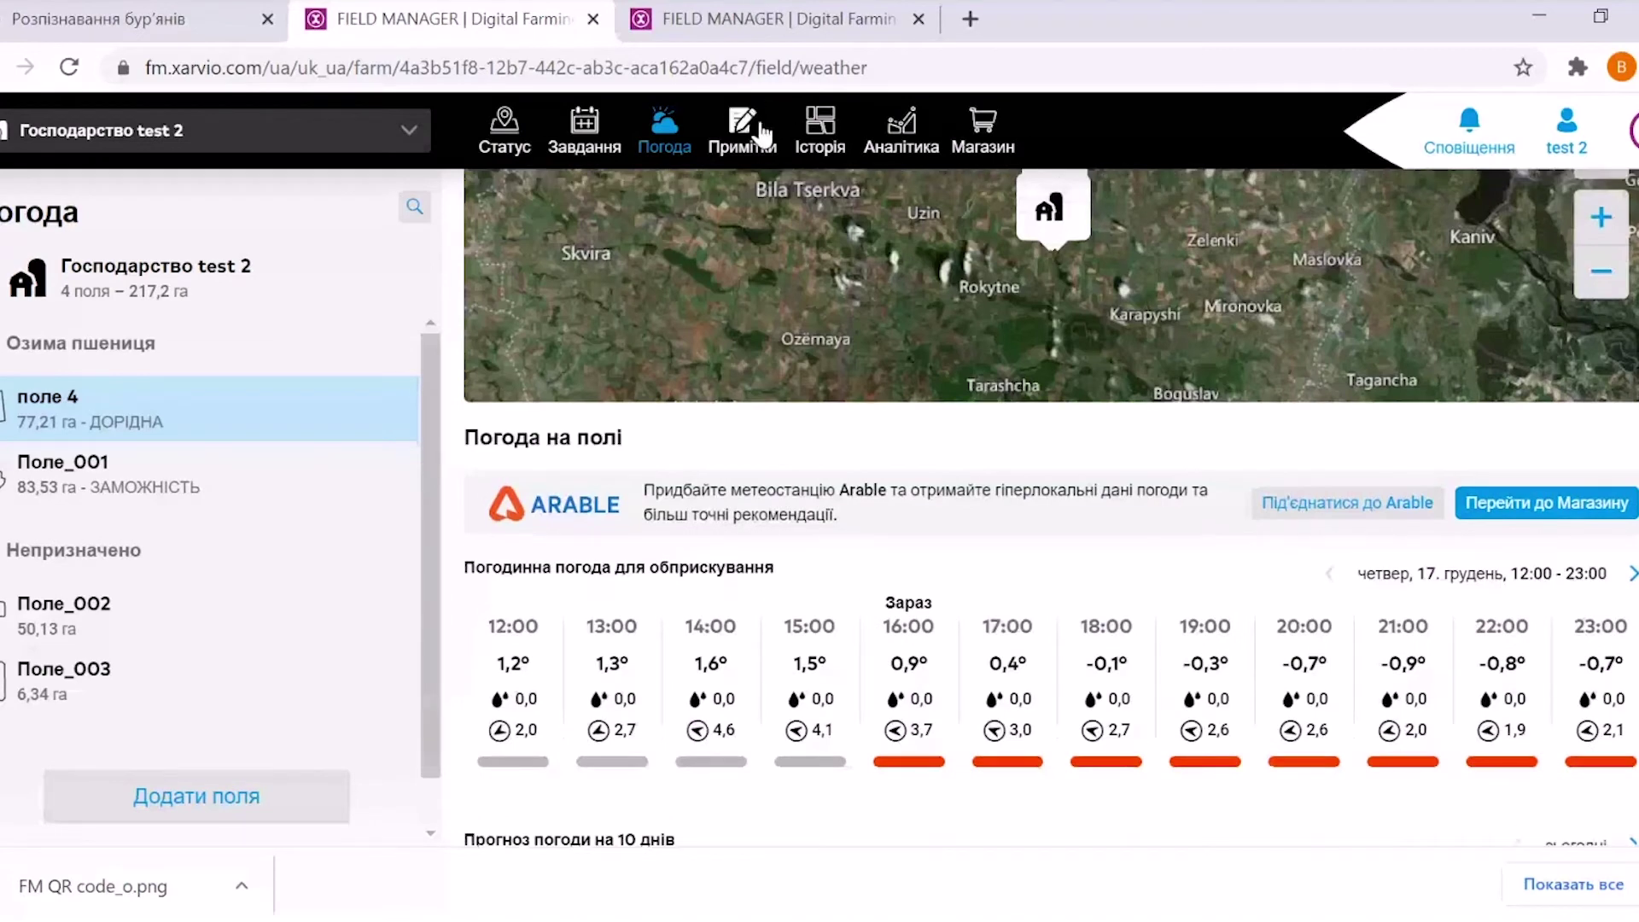
click(743, 129)
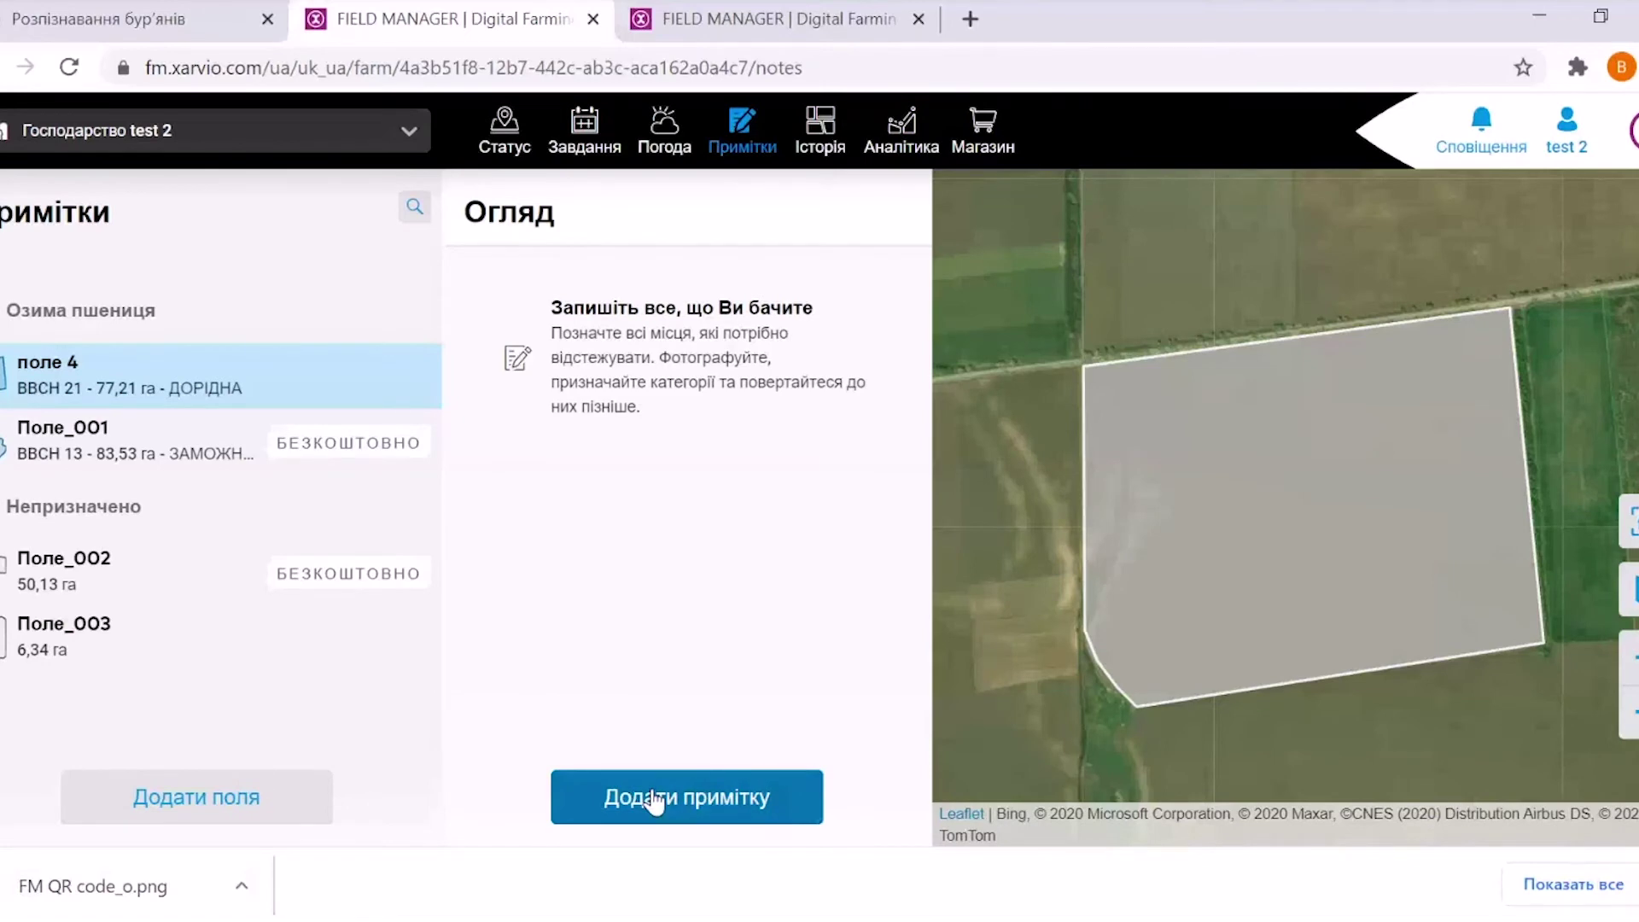
Start a new field note for the current season with category diseases and medium priority
click(654, 802)
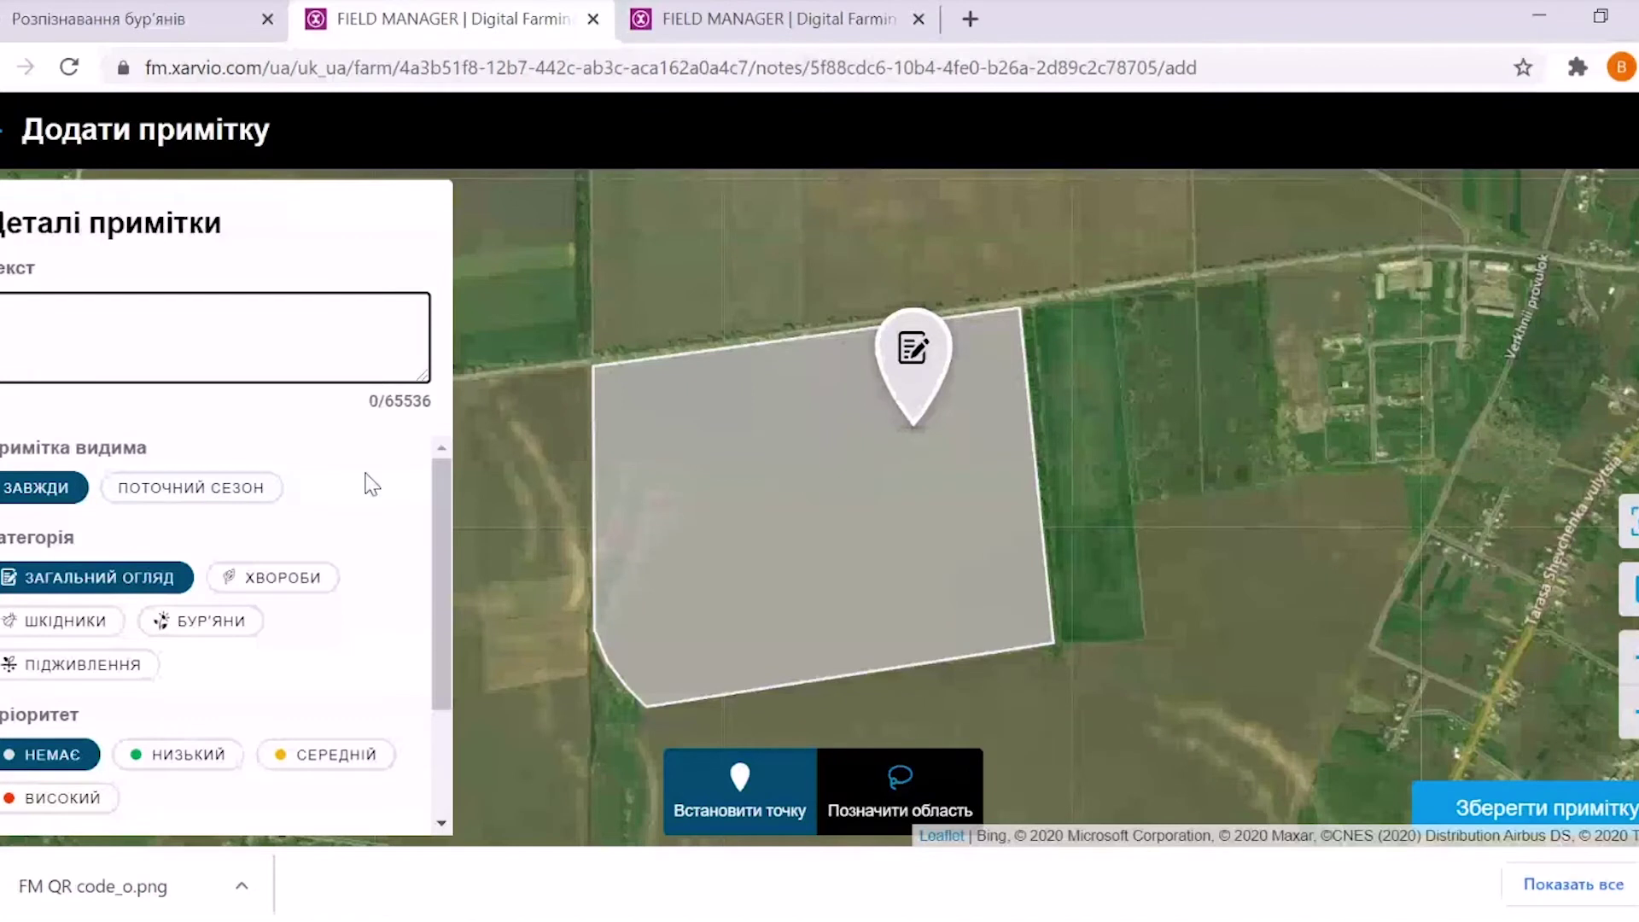
click(185, 496)
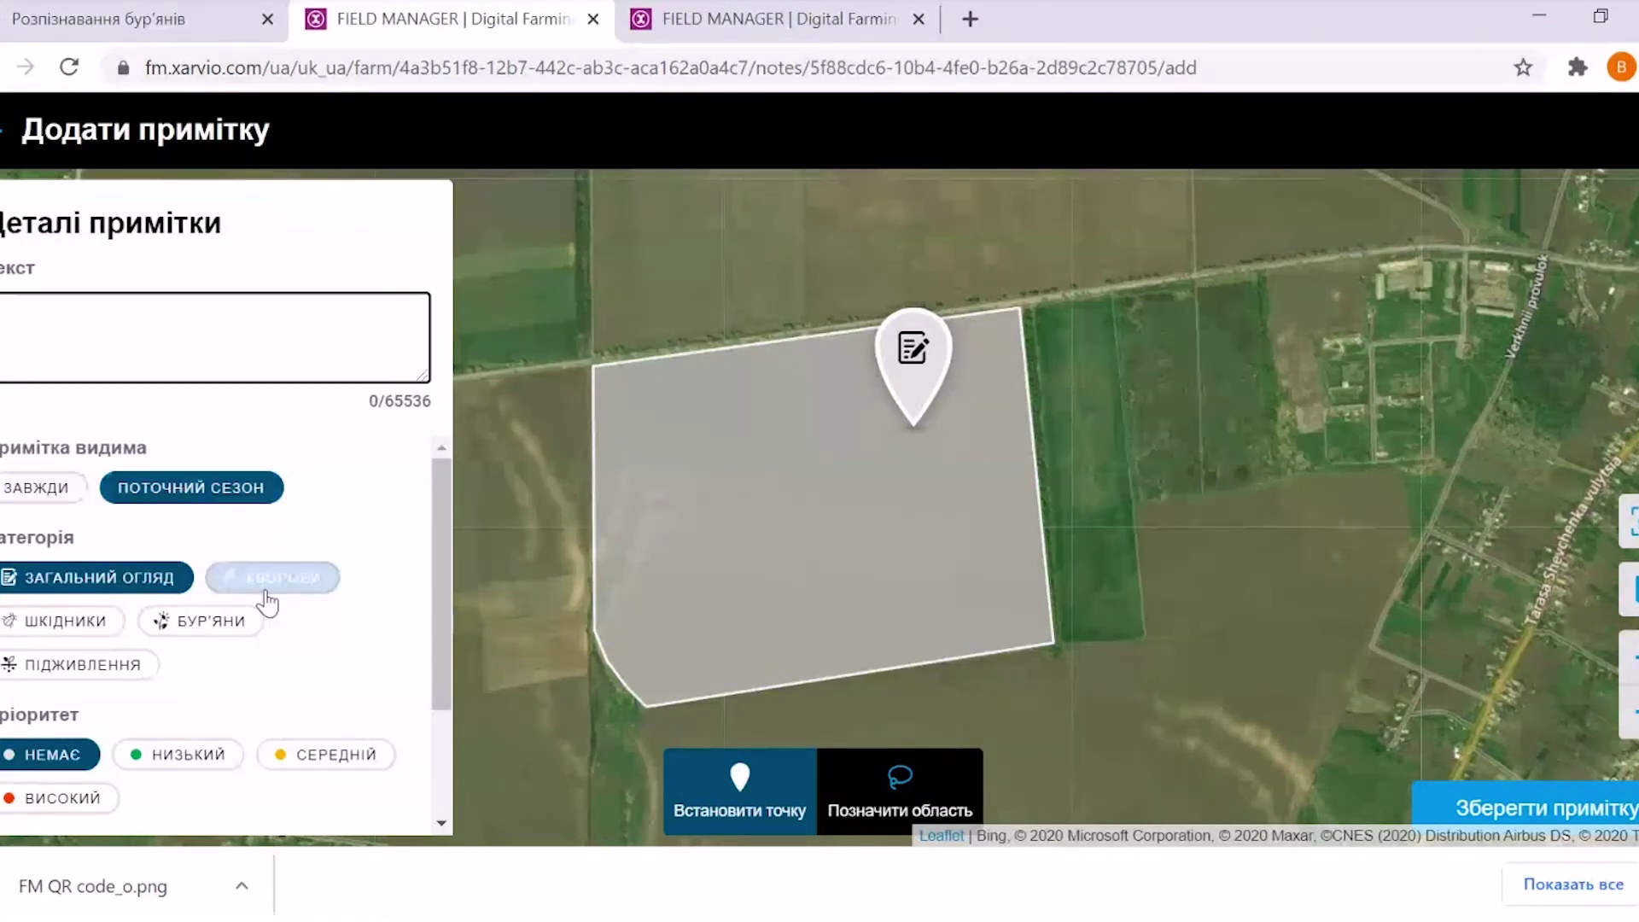
click(266, 587)
click(197, 764)
click(329, 756)
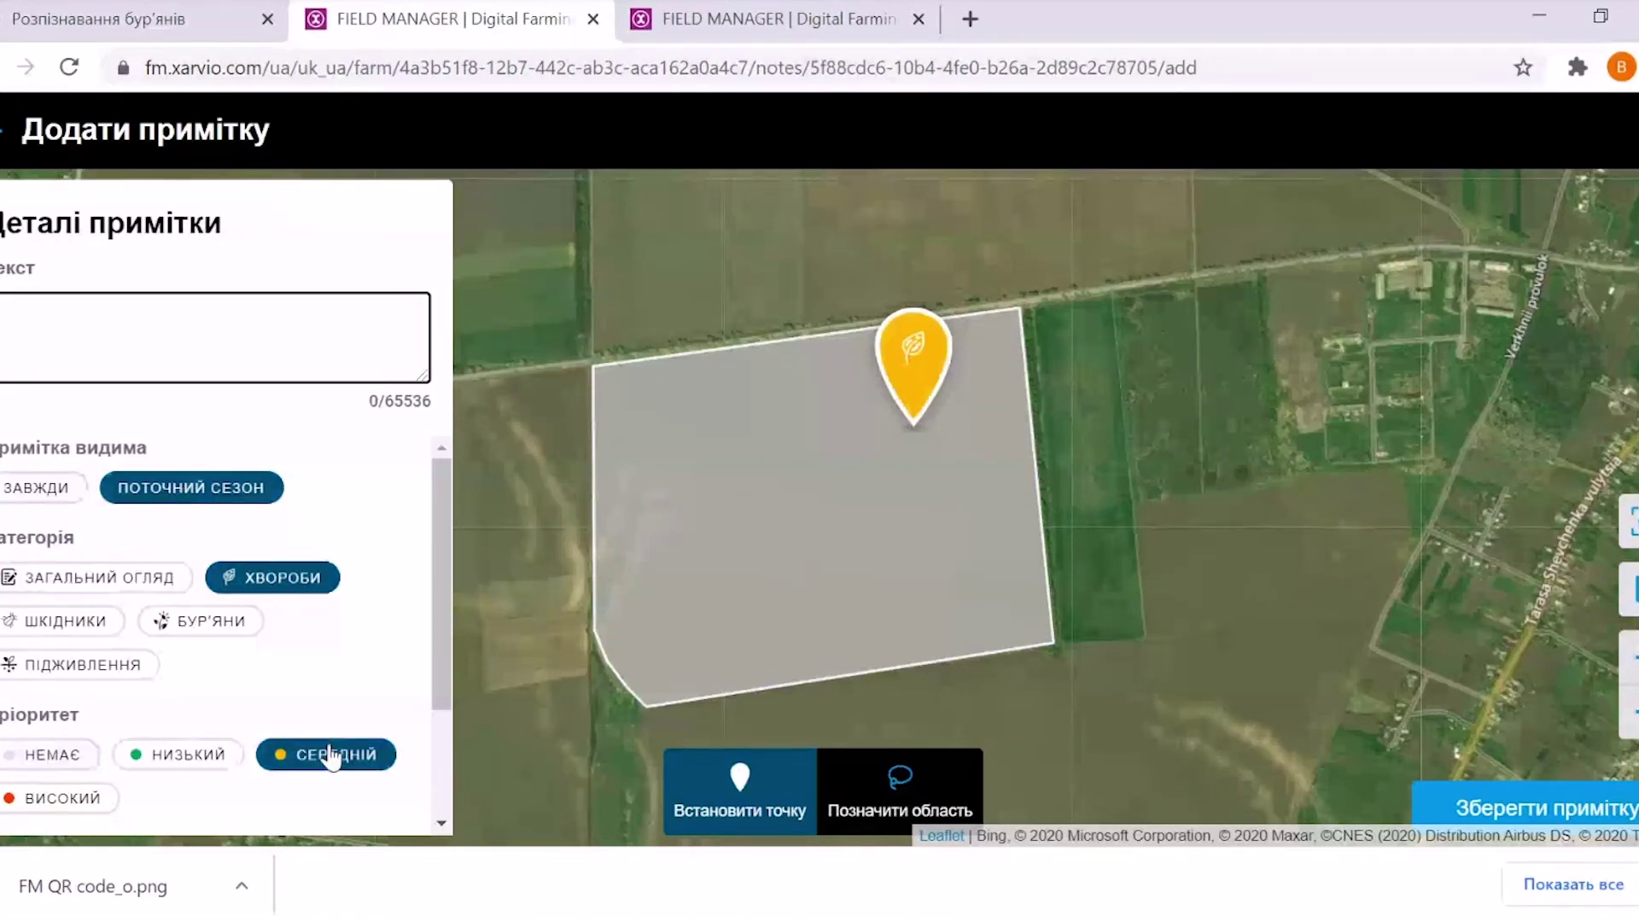
scroll(444, 608, down, 2)
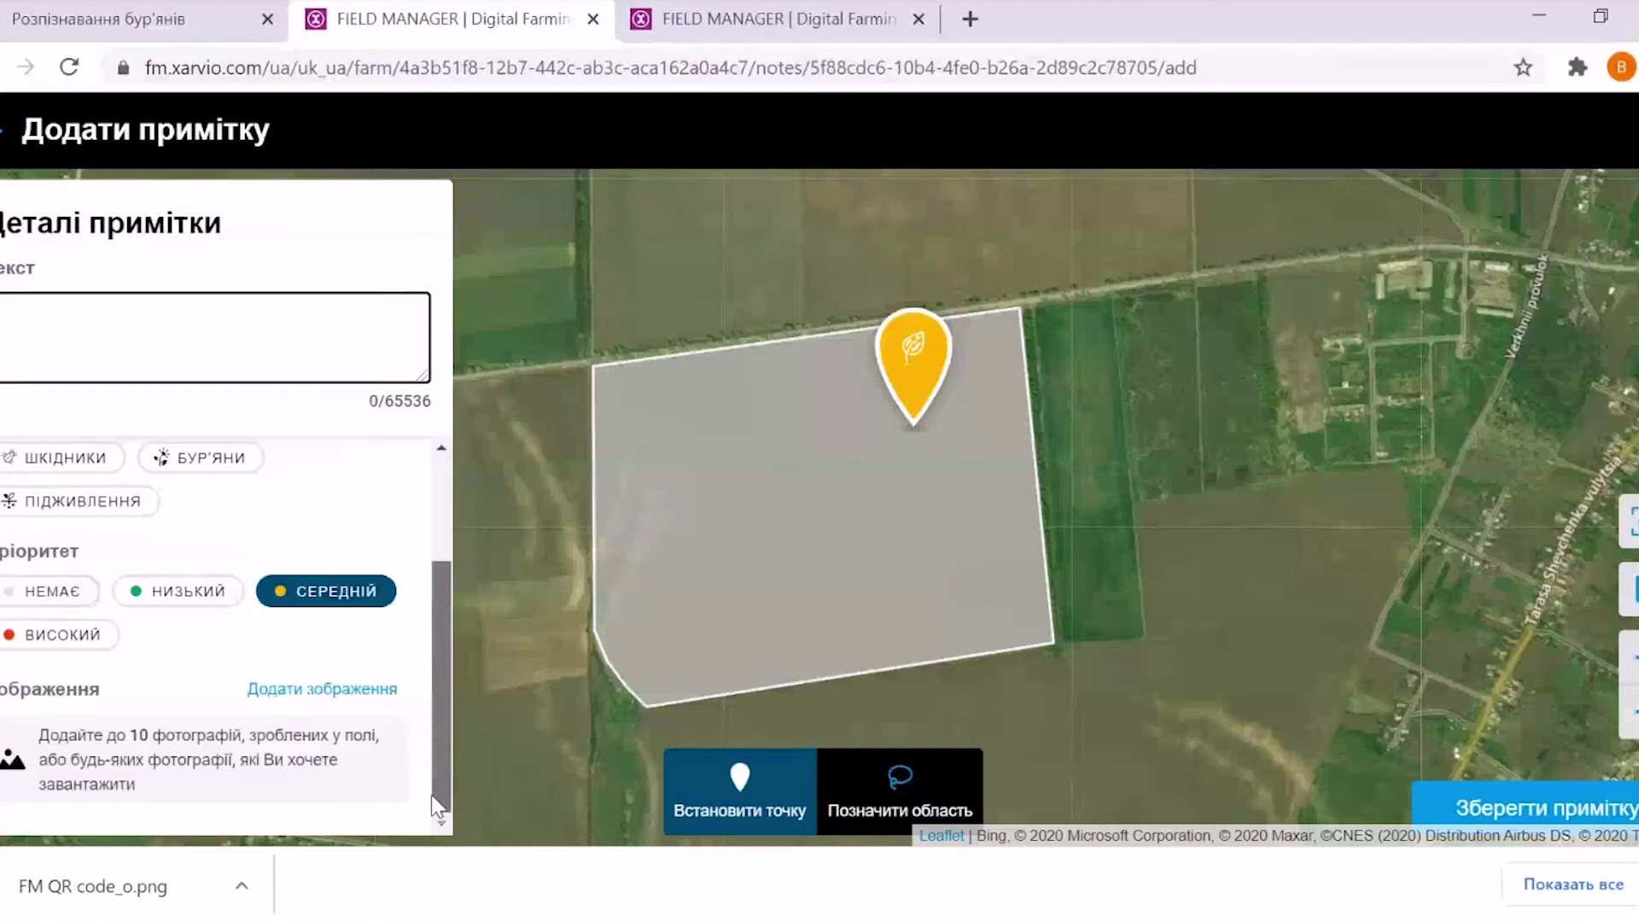
Dismiss the note's image upload, abandon the note, and open the Історія season overview
click(299, 690)
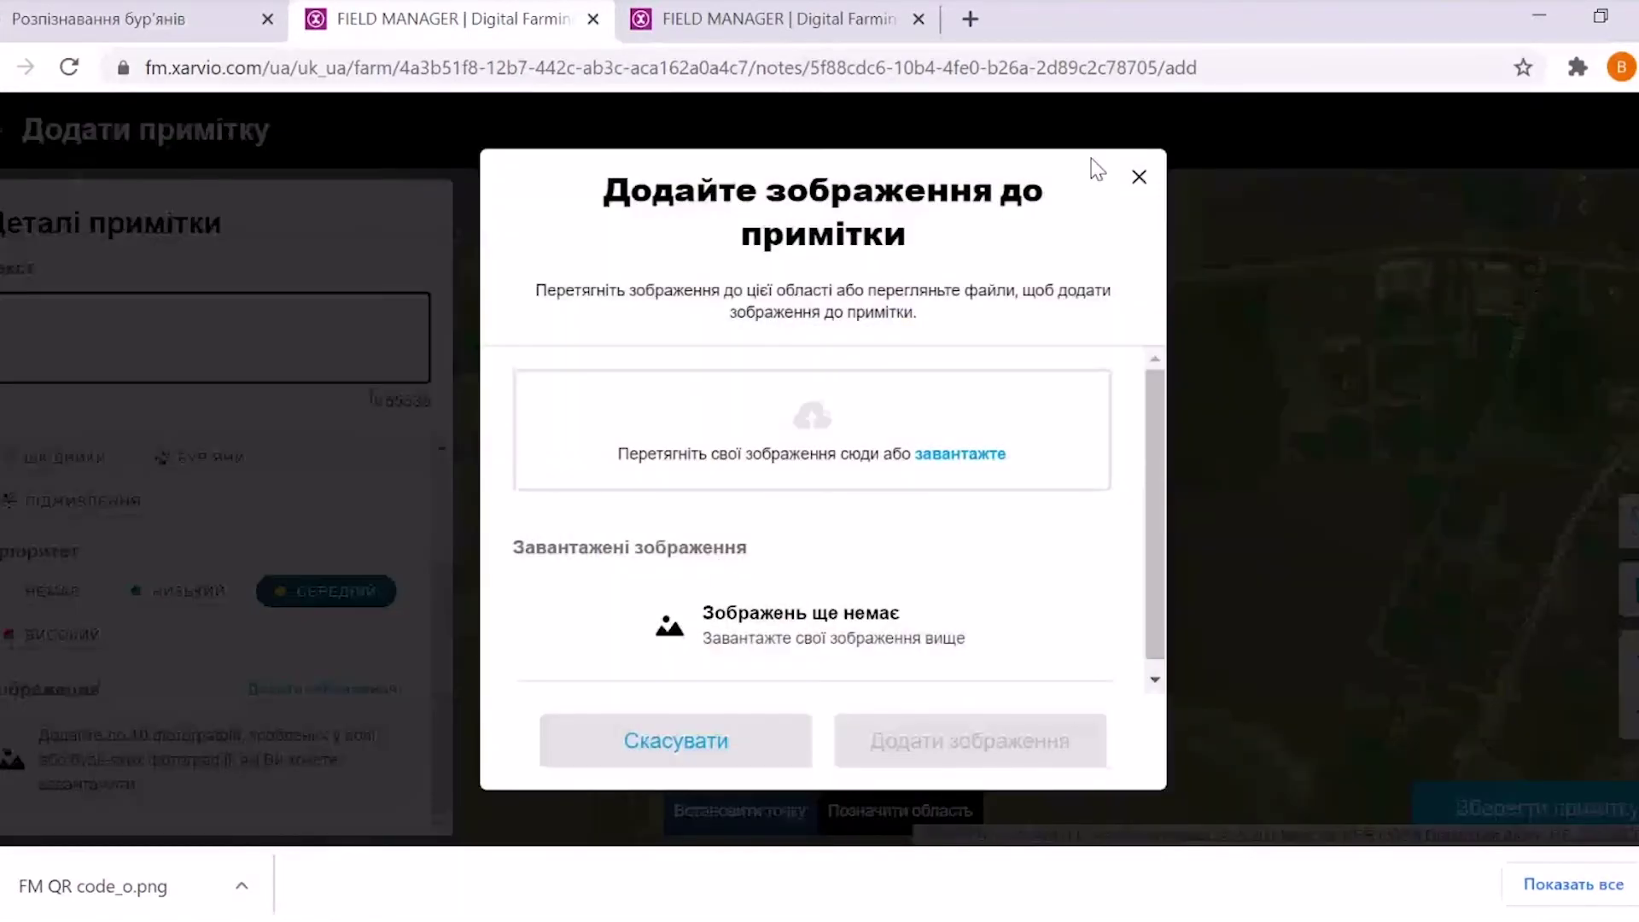
click(1139, 177)
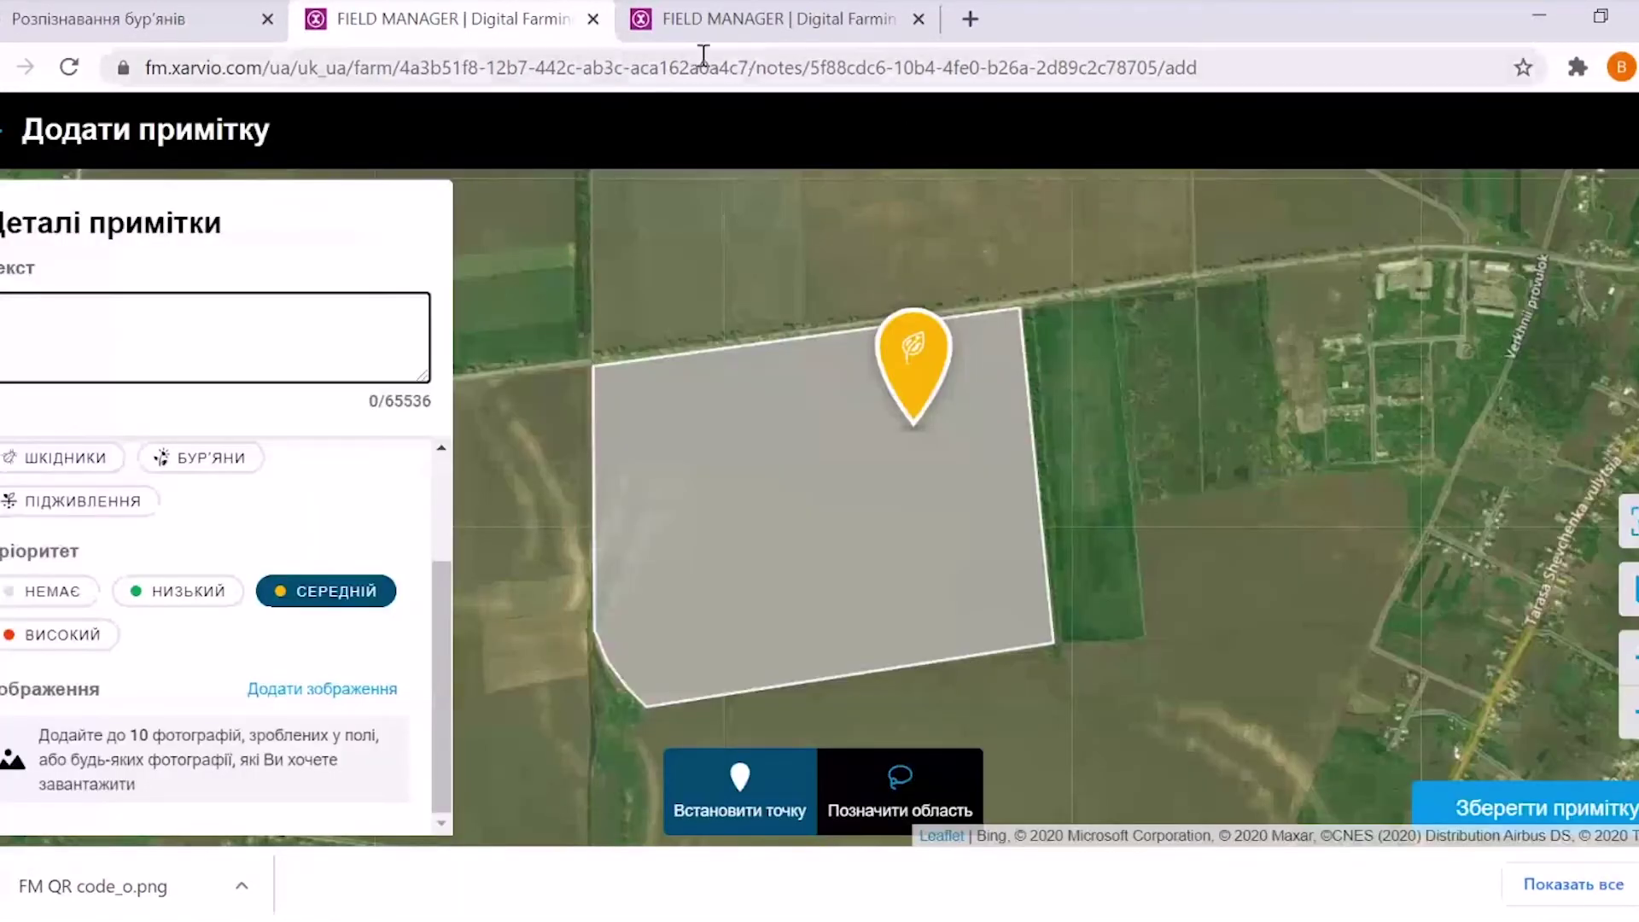
click(2, 141)
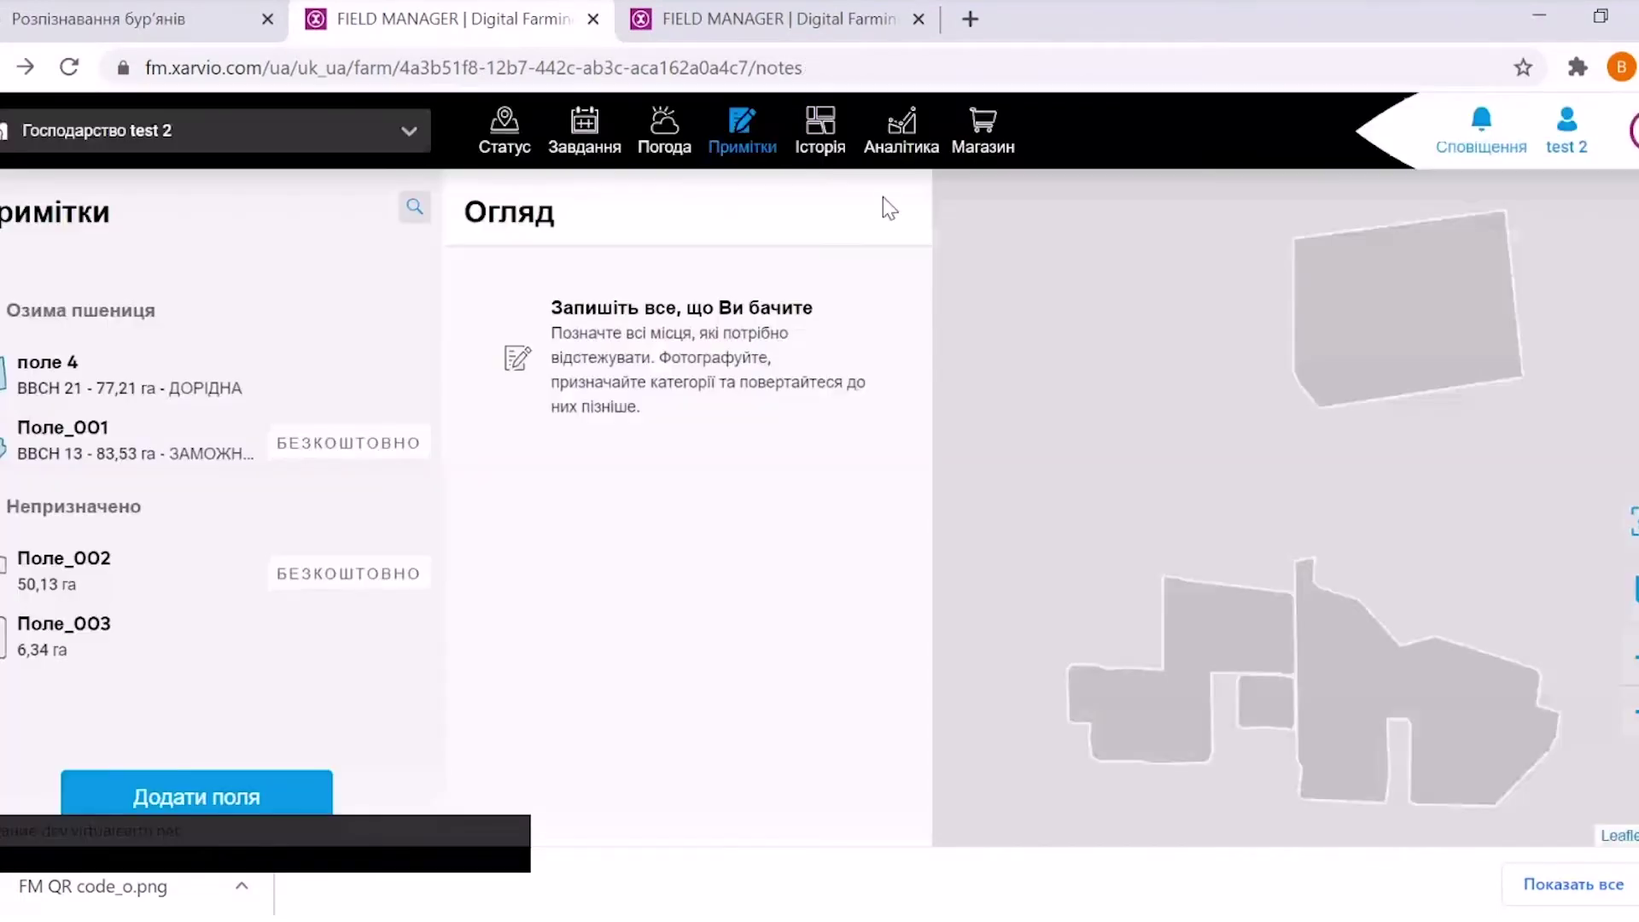
click(819, 154)
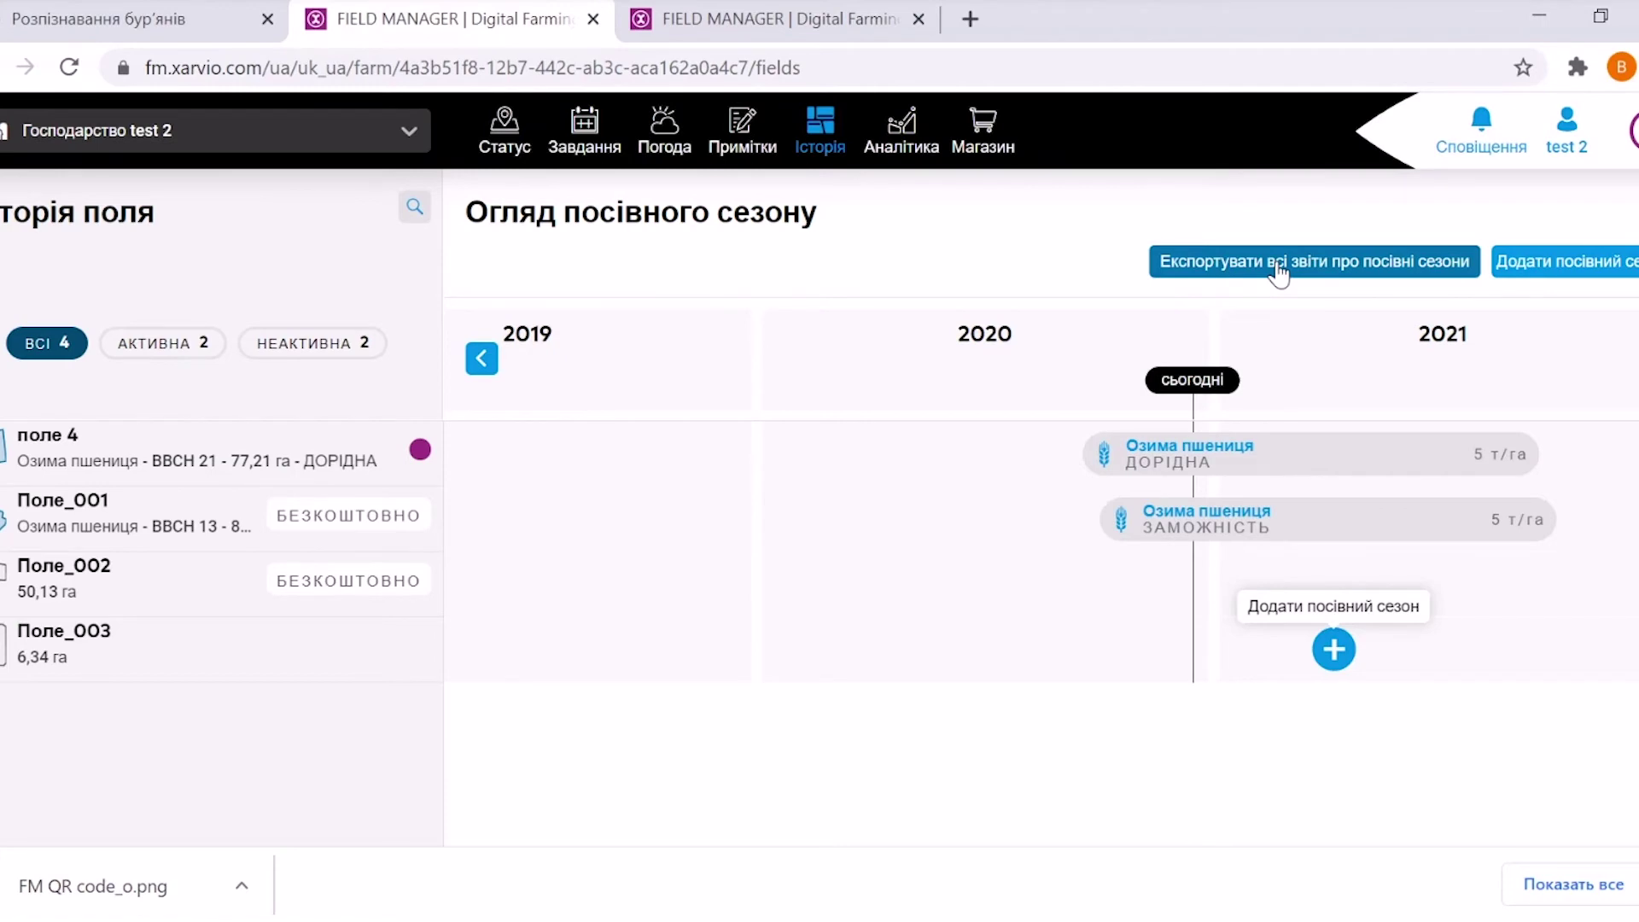
View the Аналітика maps page and close its Додати карту prompt without uploading anything
click(900, 135)
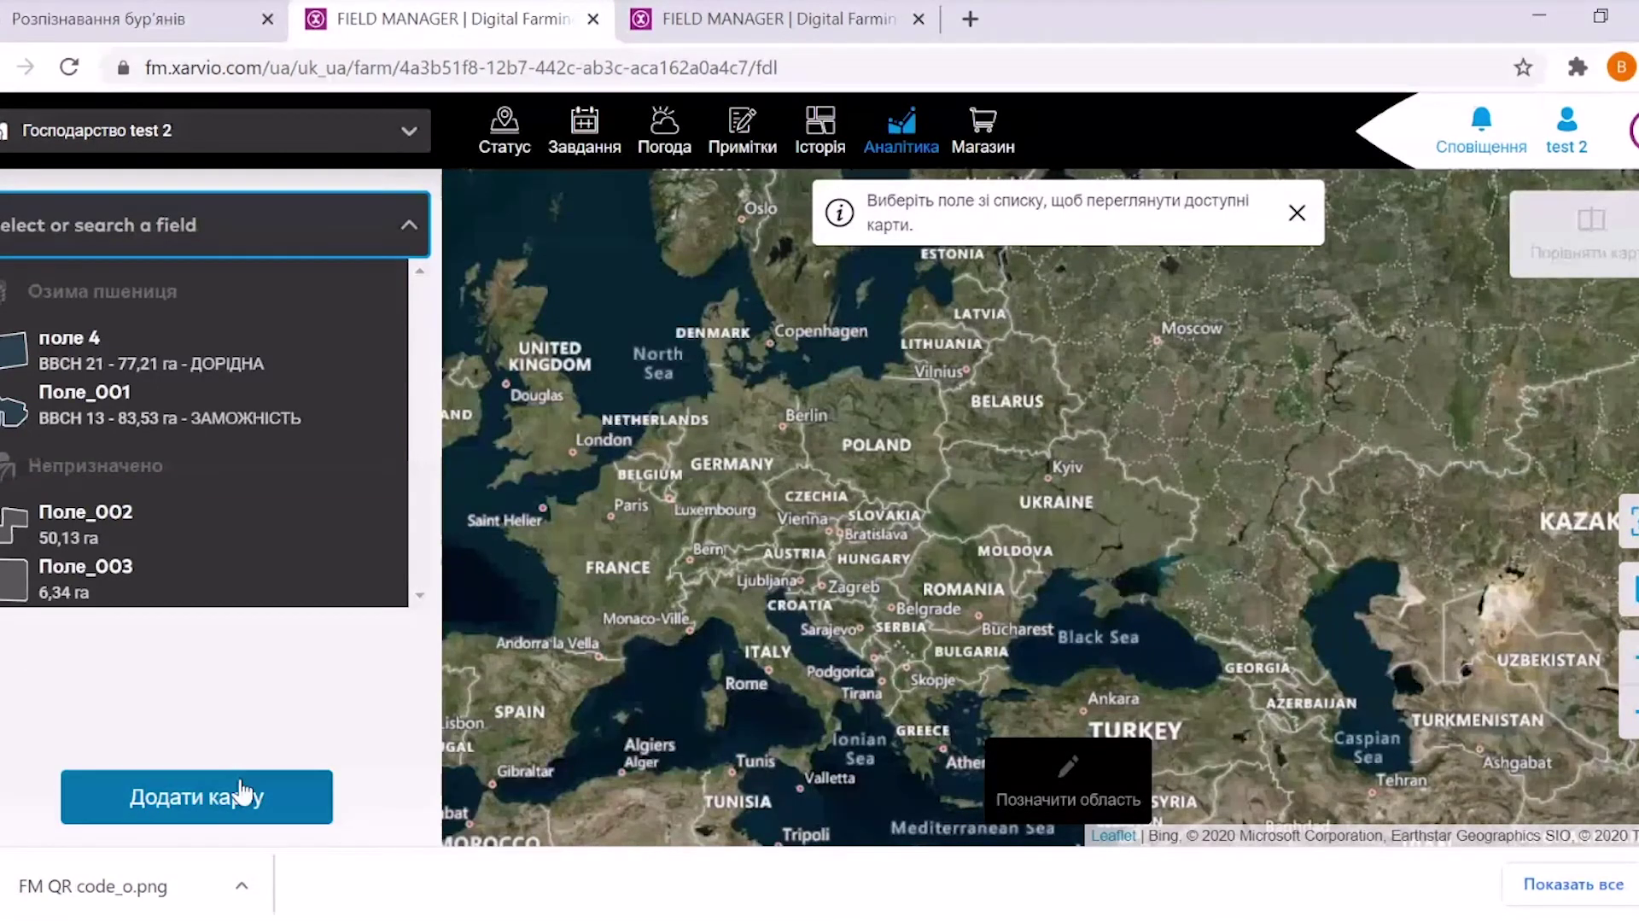
click(241, 793)
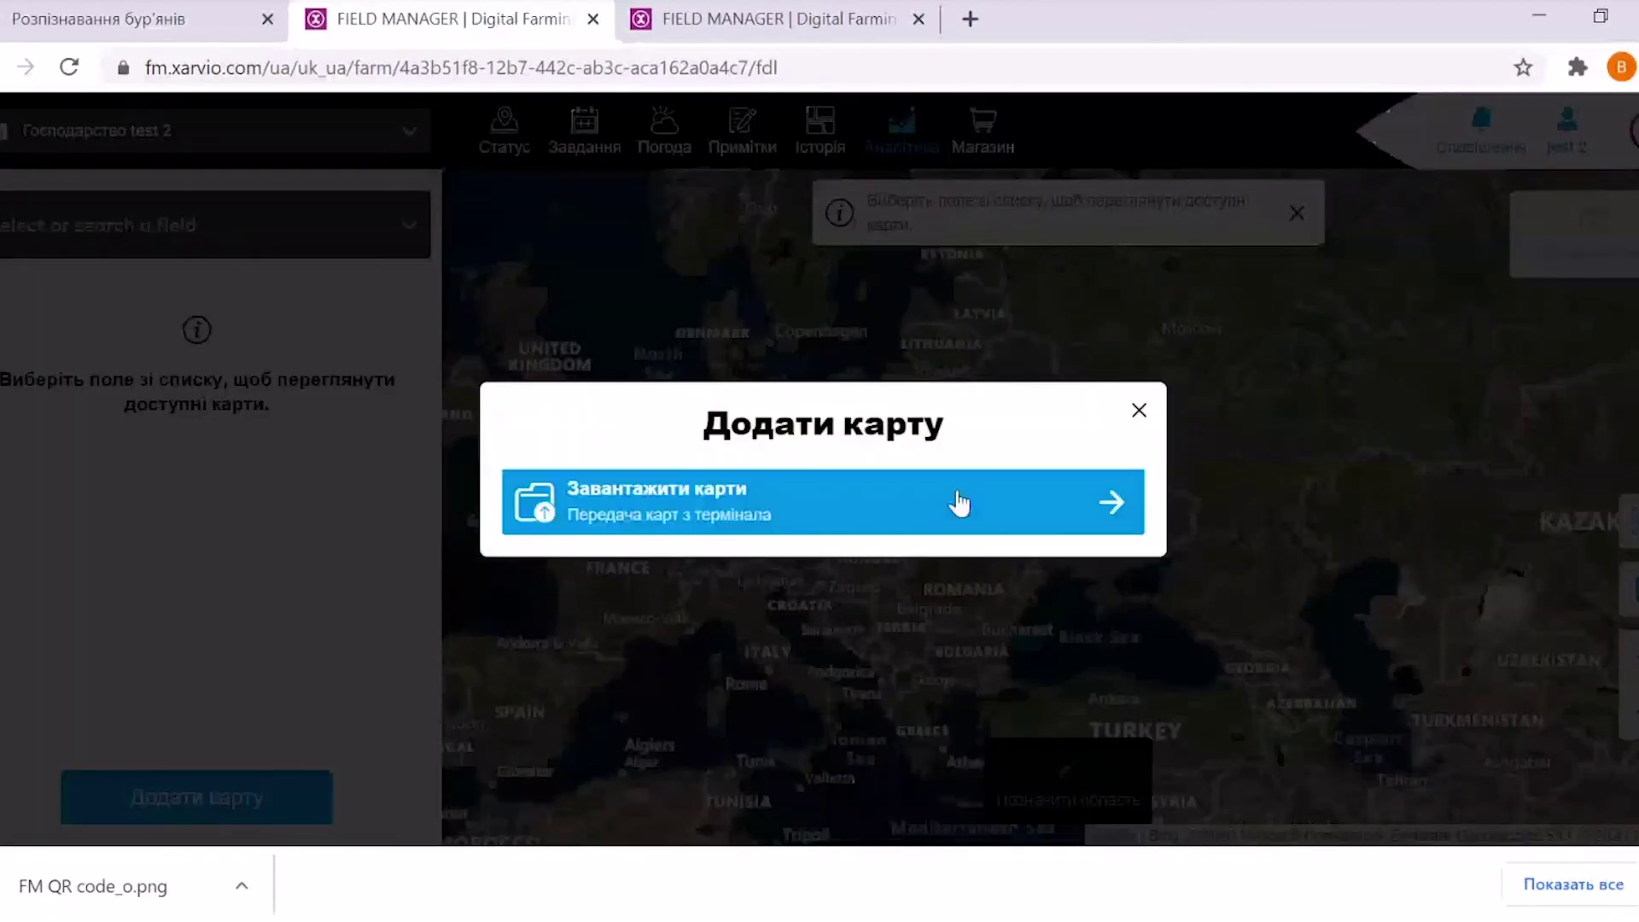
click(1140, 412)
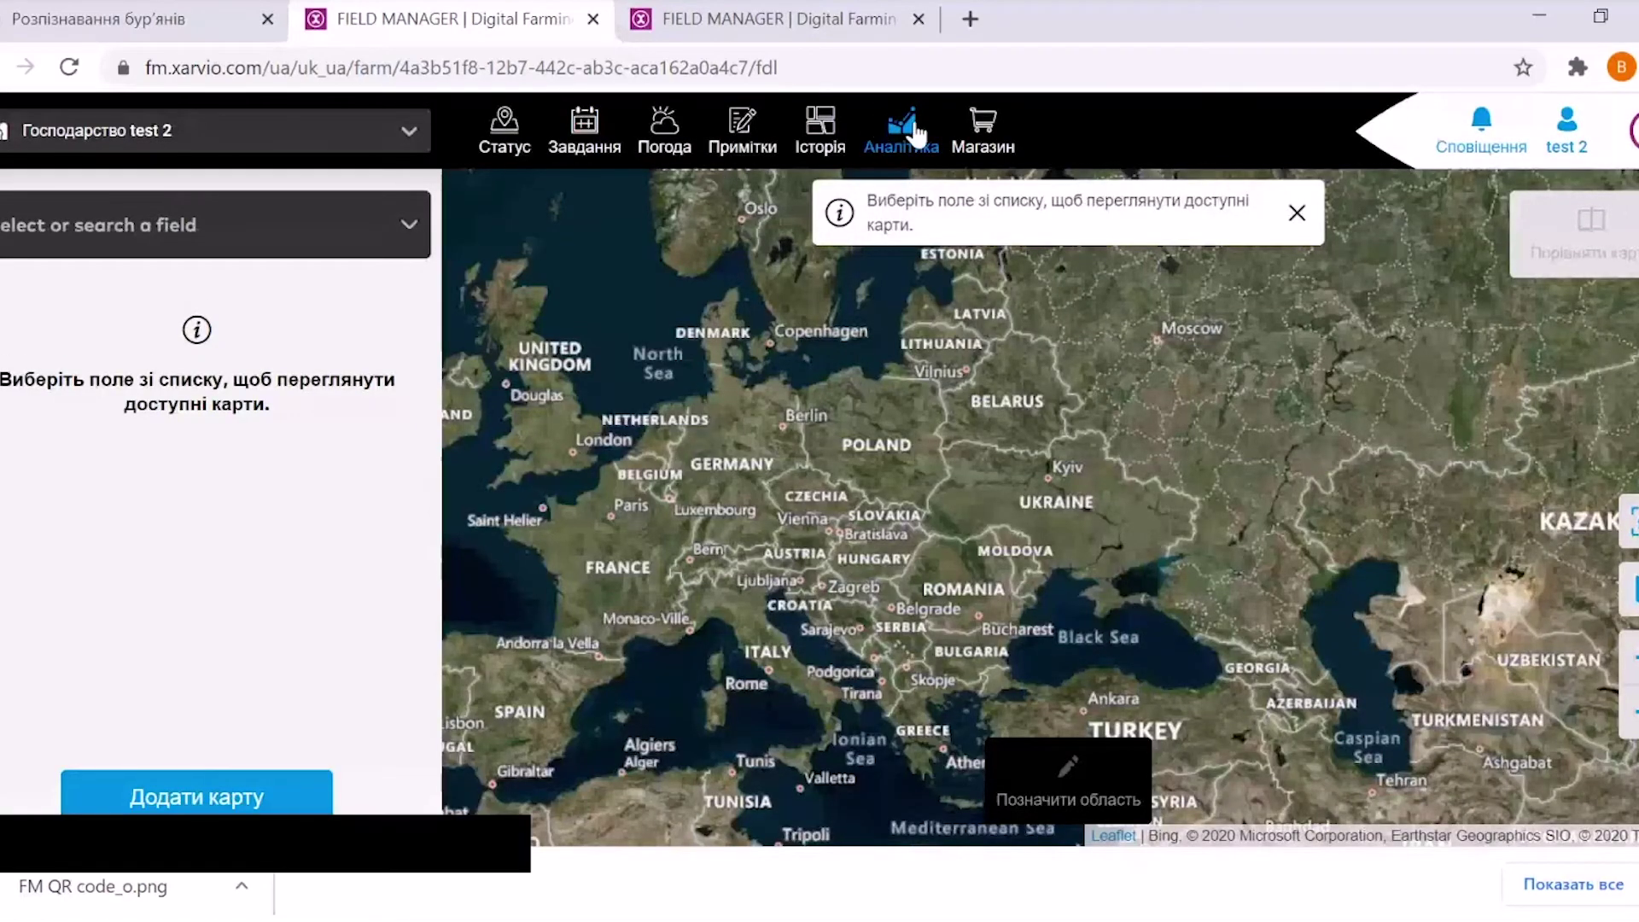
click(988, 145)
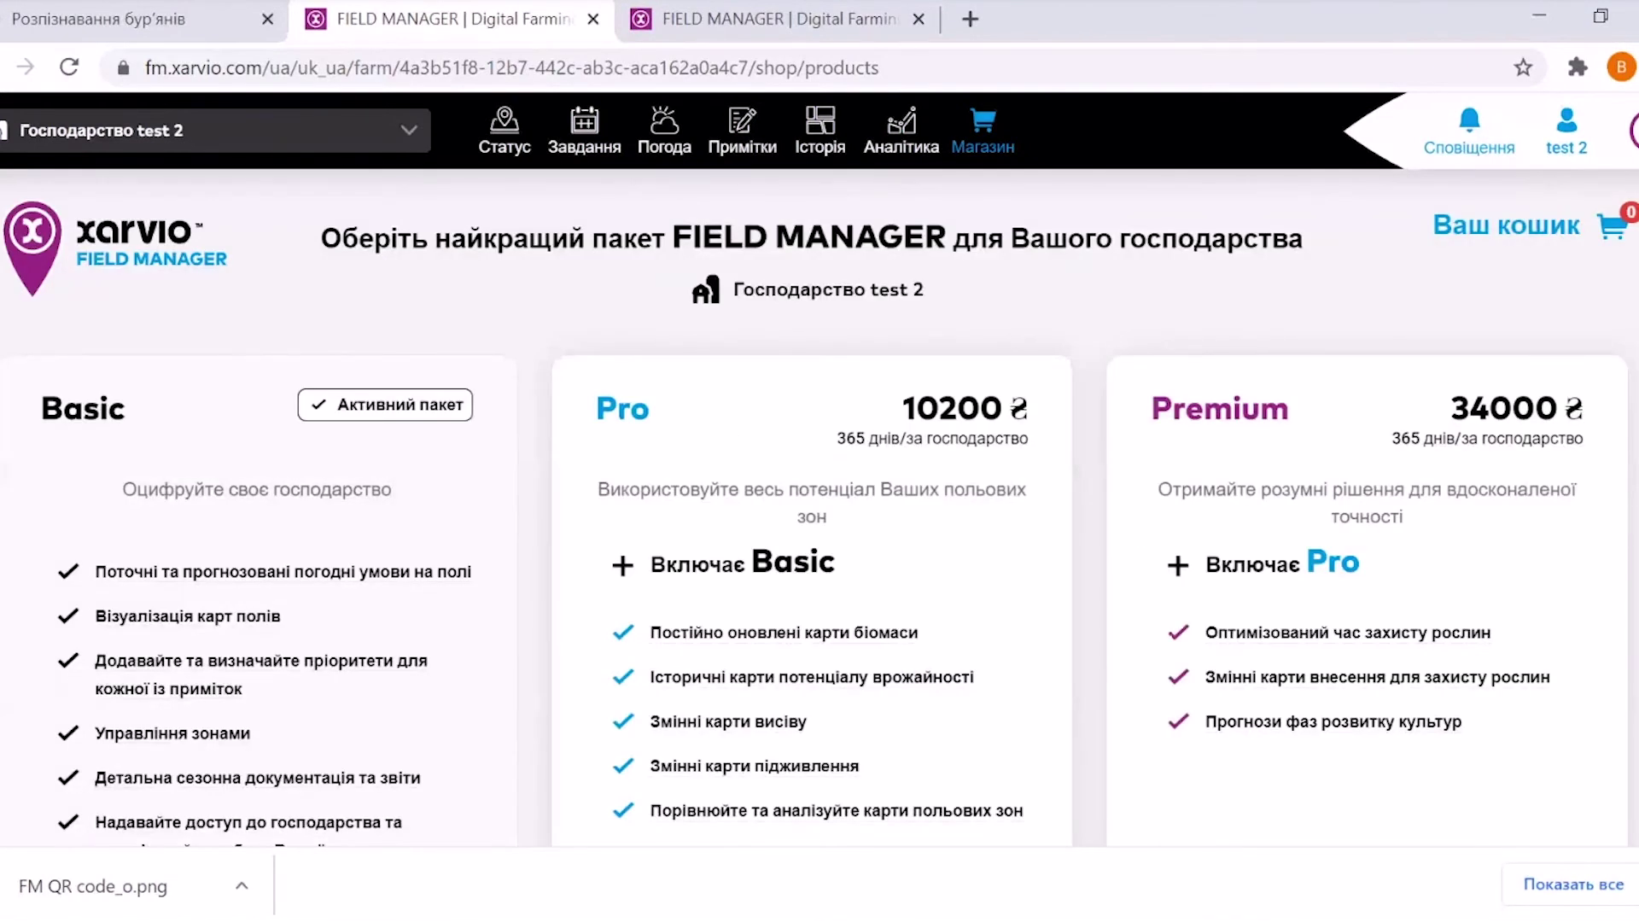
Scroll the Магазин page to compare Basic (free), Pro (10200 ₴) and Premium (34000 ₴) packages
scroll(820, 504, down, 2)
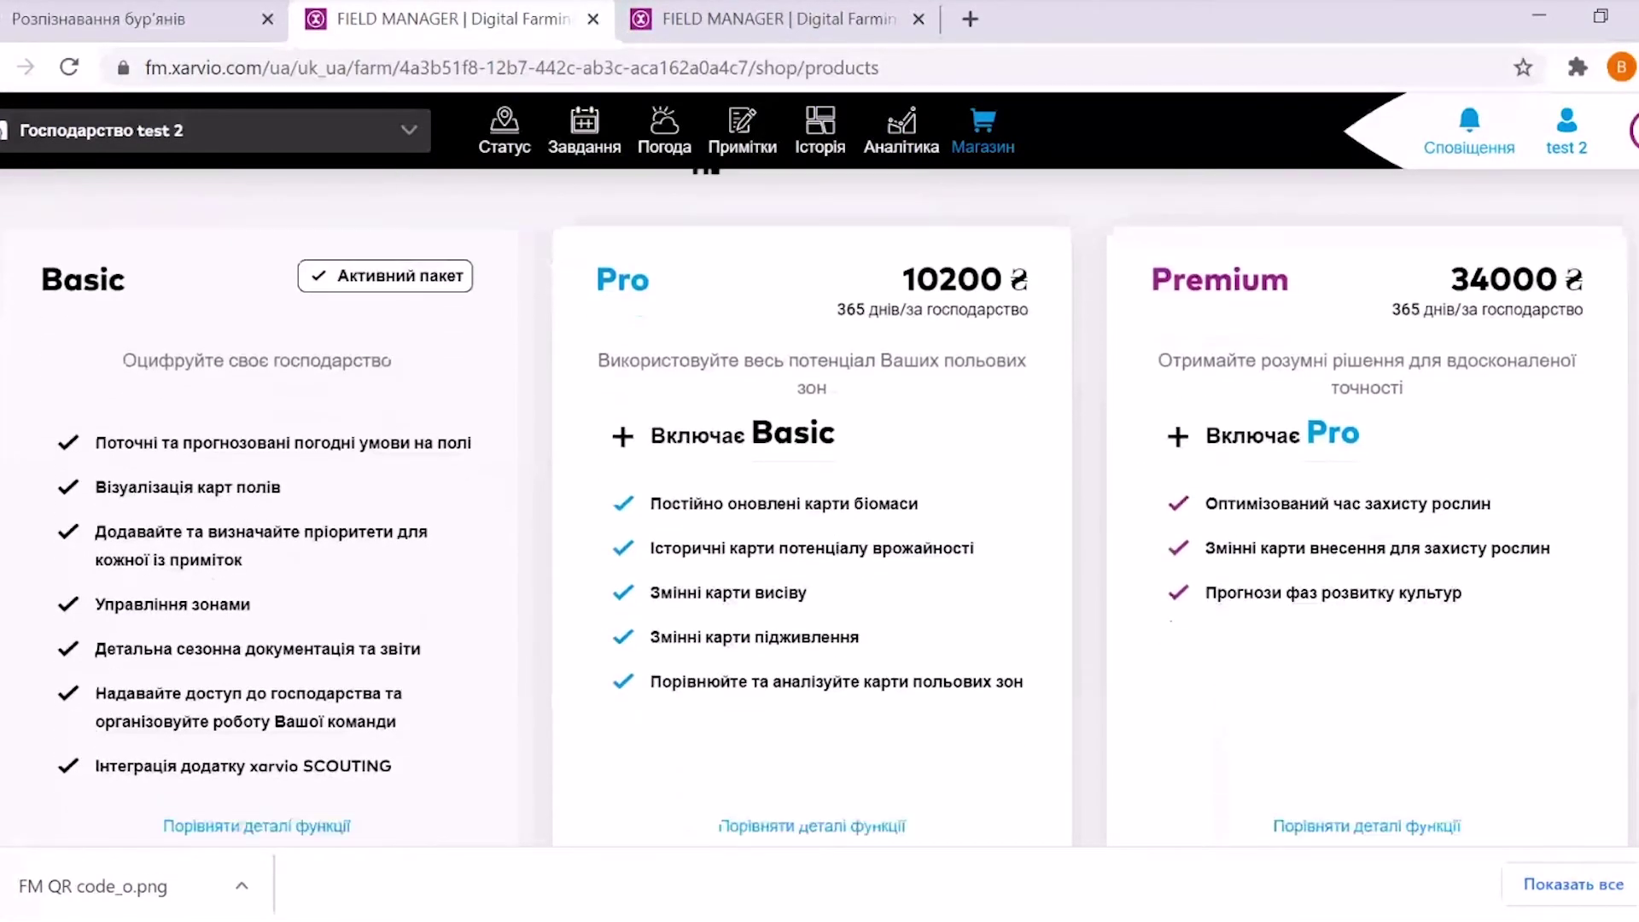
scroll(819, 504, up, 2)
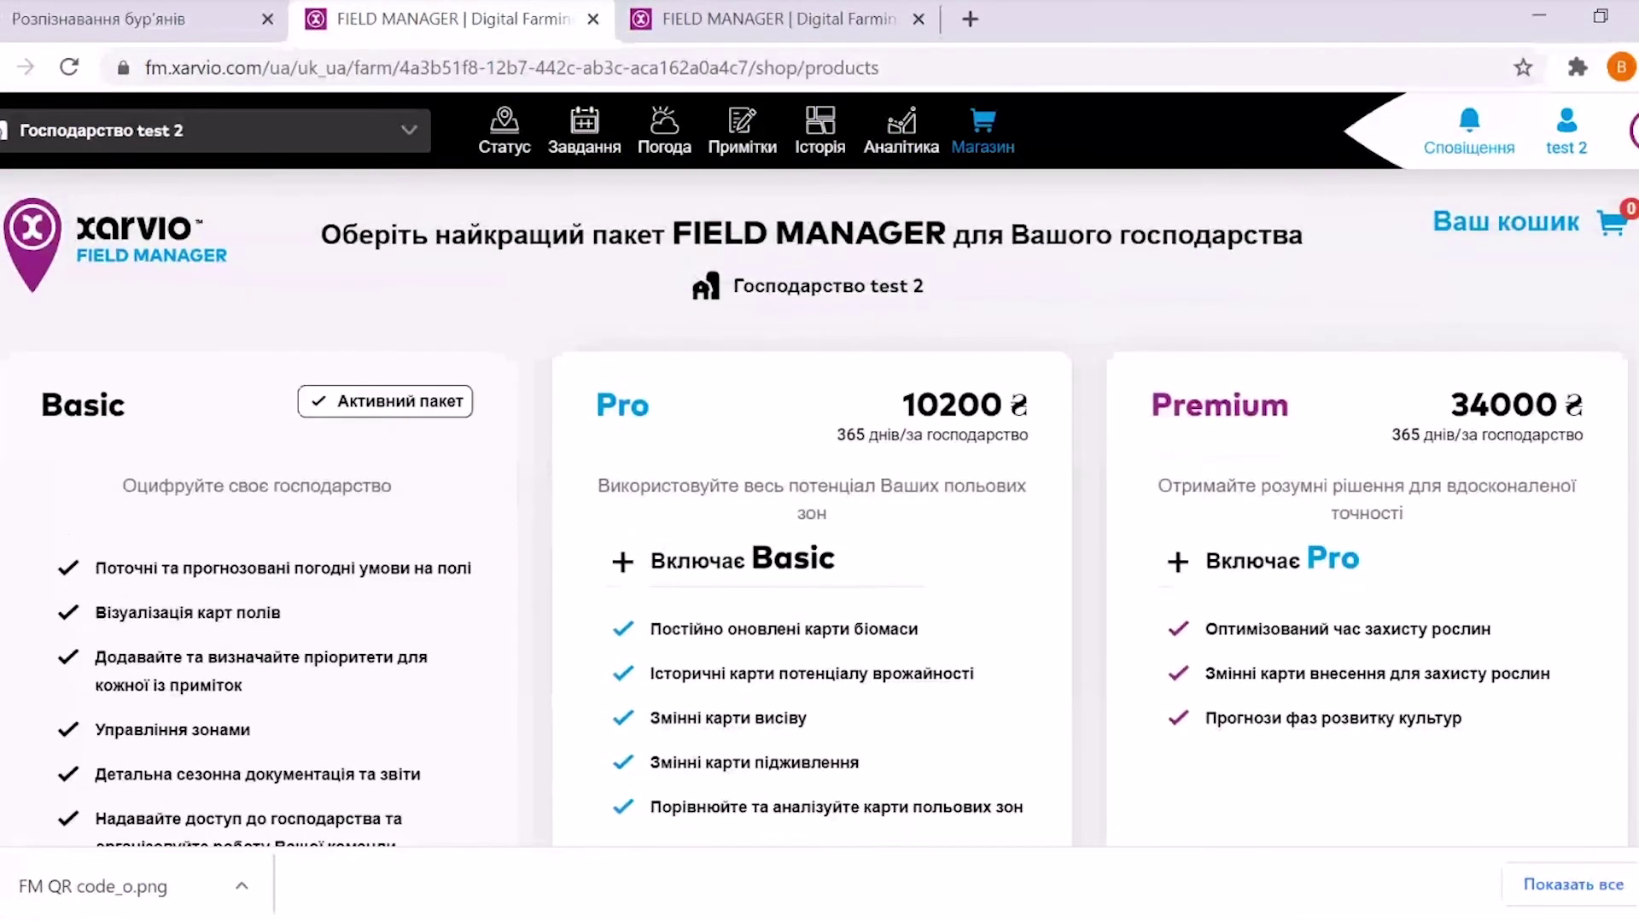
scroll(820, 503, down, 3)
scroll(819, 504, down, 1)
scroll(820, 504, up, 3)
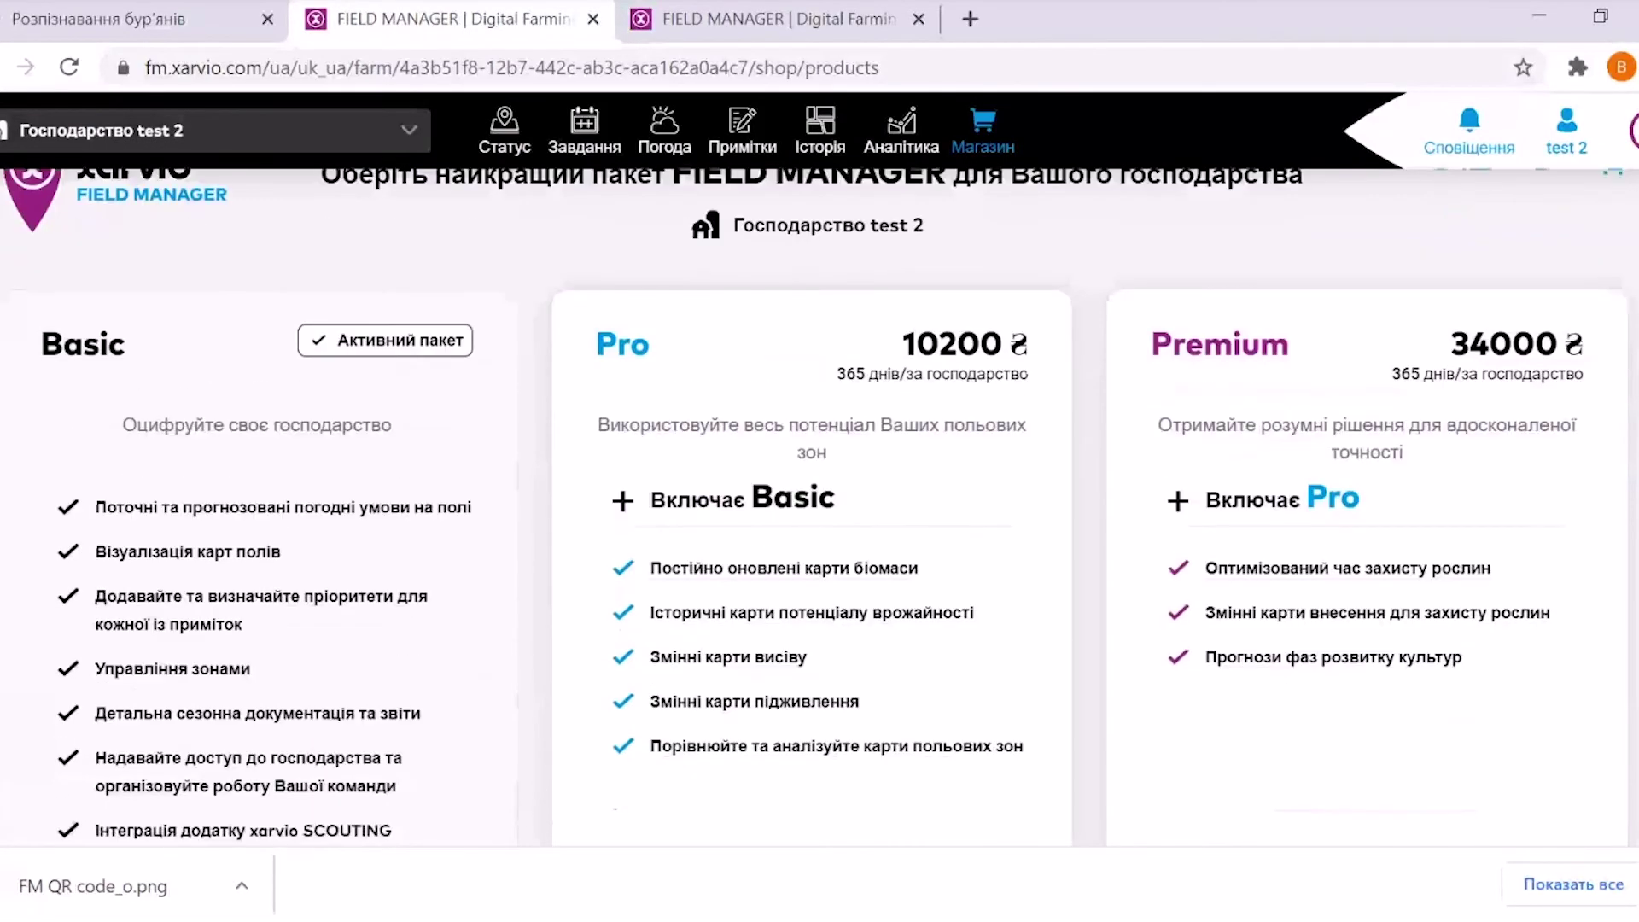
scroll(820, 504, down, 3)
scroll(820, 503, up, 1)
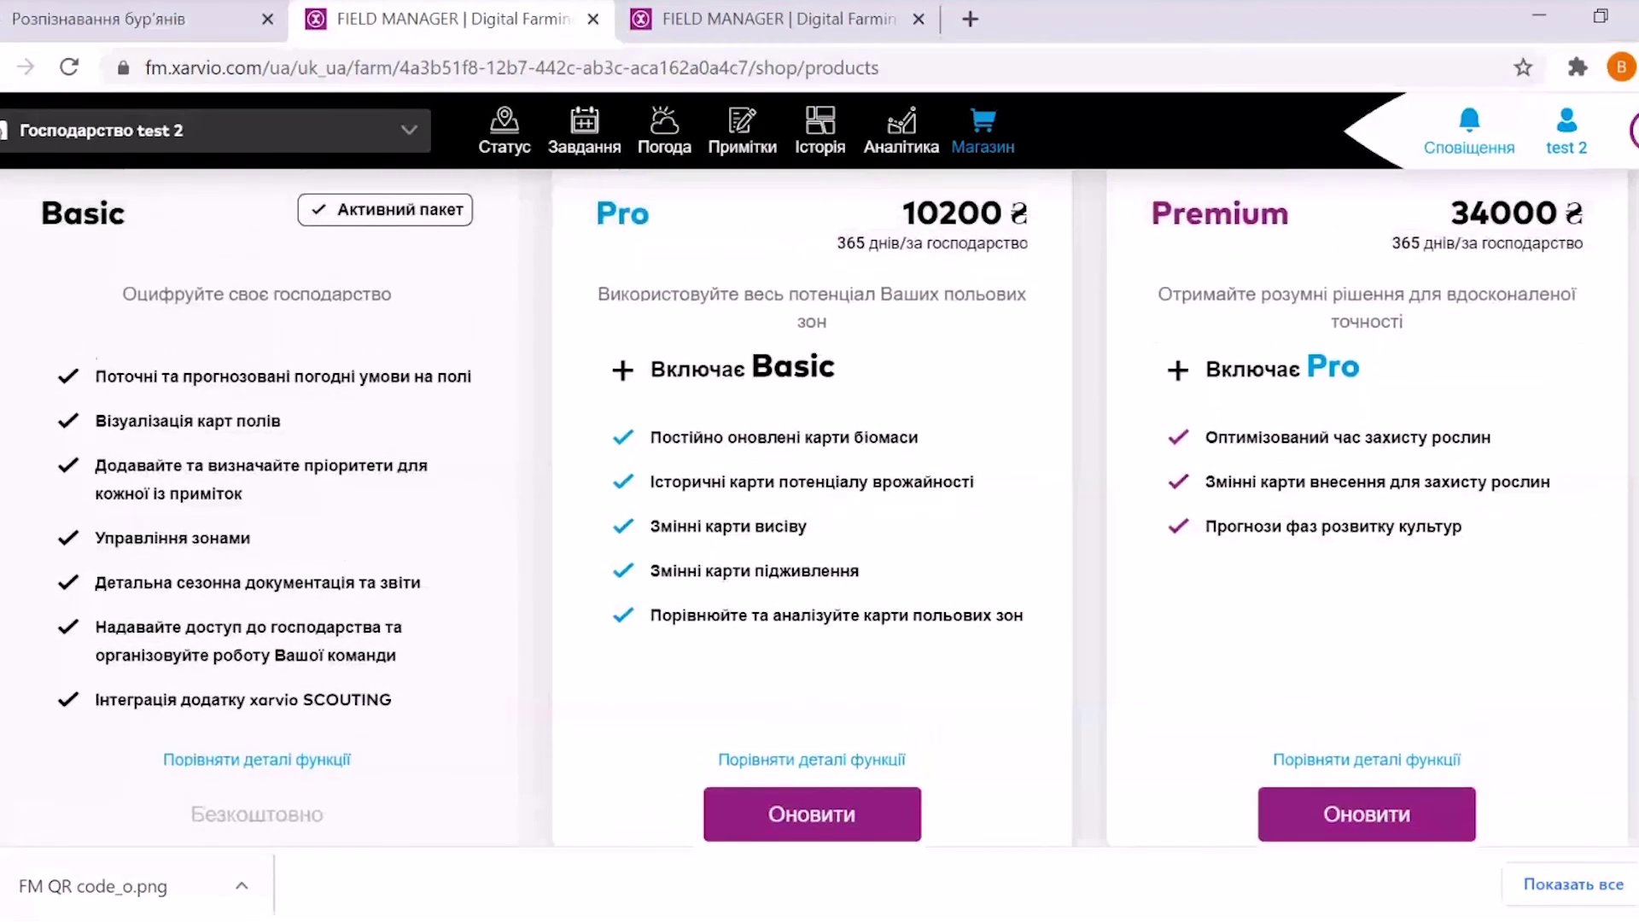
scroll(819, 503, down, 1)
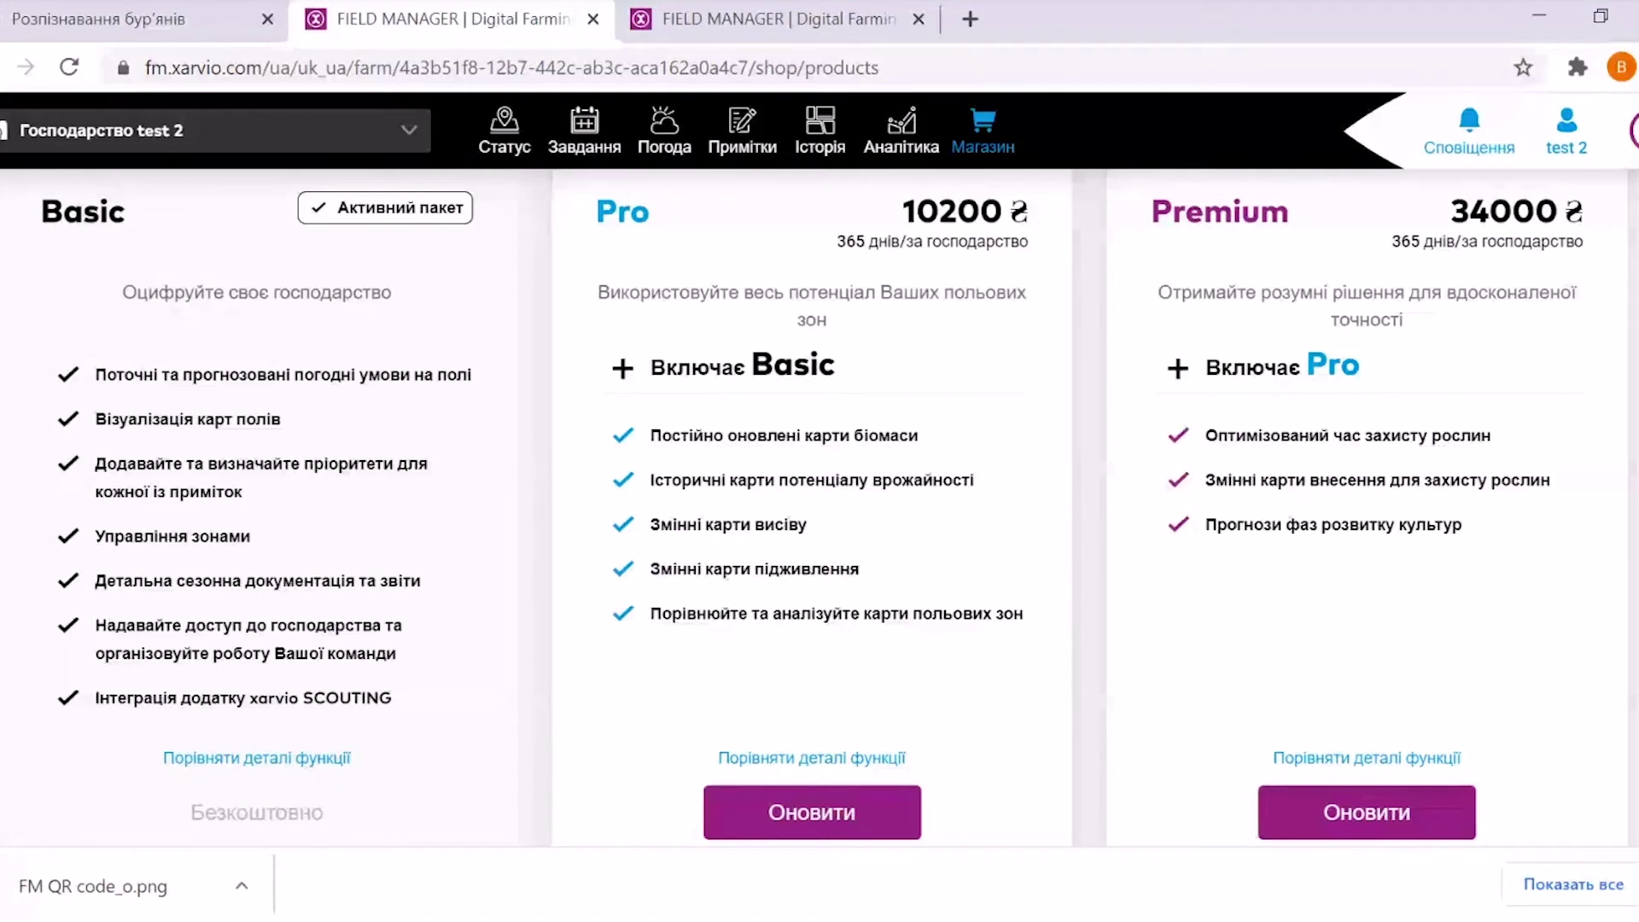
Scroll up and down through the Basic, Pro and Premium cards to review each package's features
scroll(833, 505, down, 1)
scroll(833, 505, up, 3)
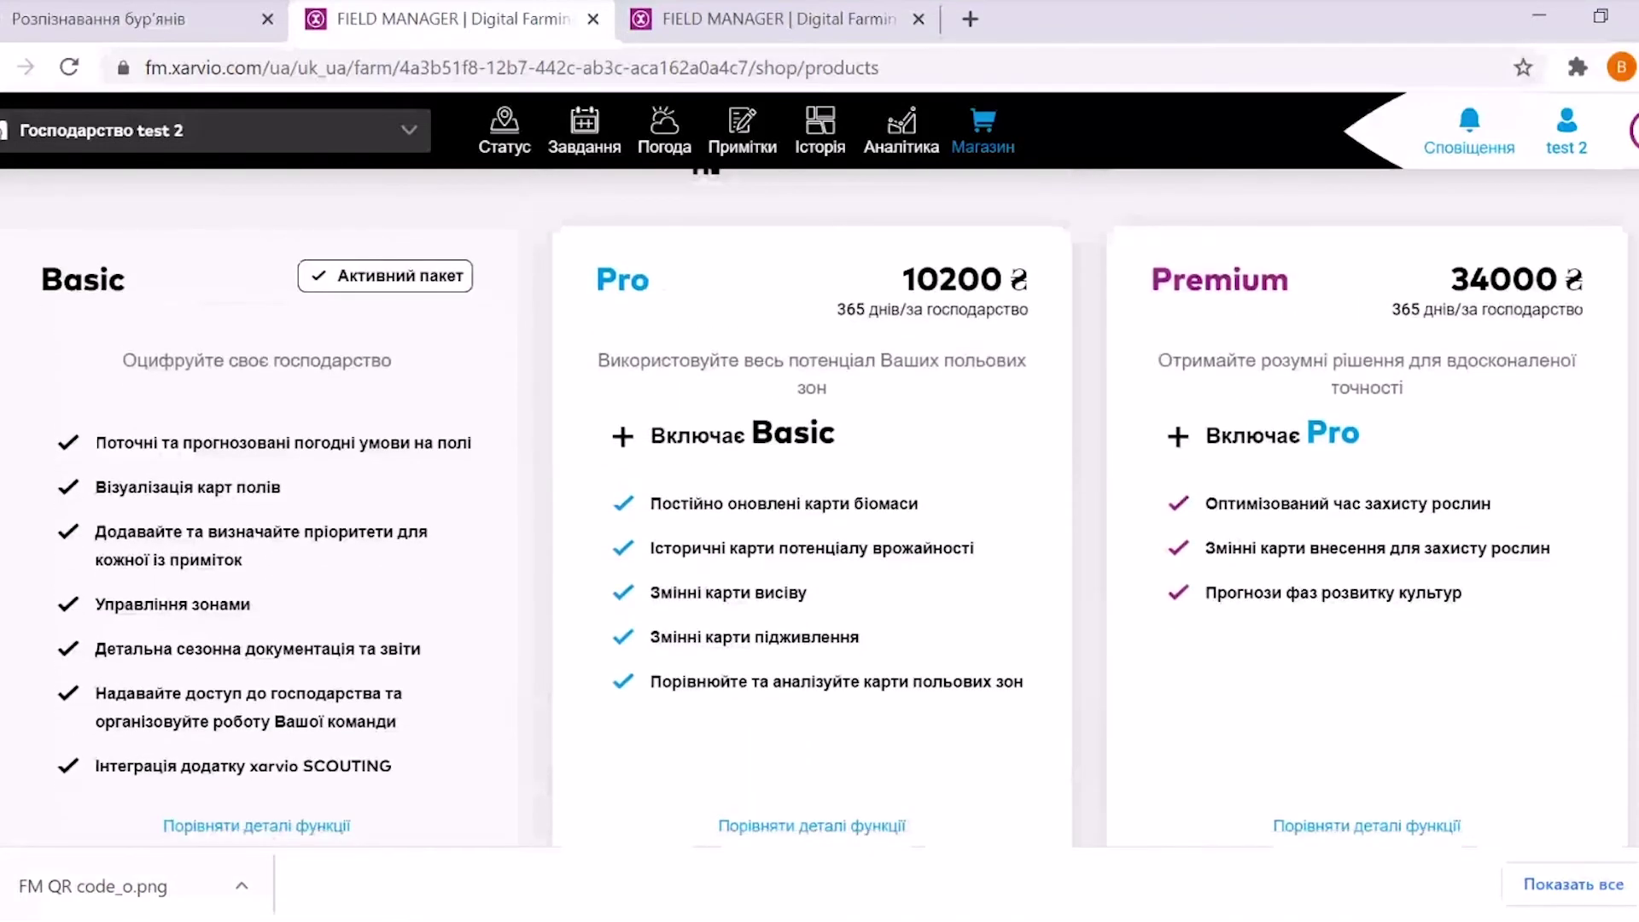
scroll(833, 505, down, 1)
scroll(833, 505, up, 1)
scroll(834, 506, down, 1)
scroll(833, 505, up, 1)
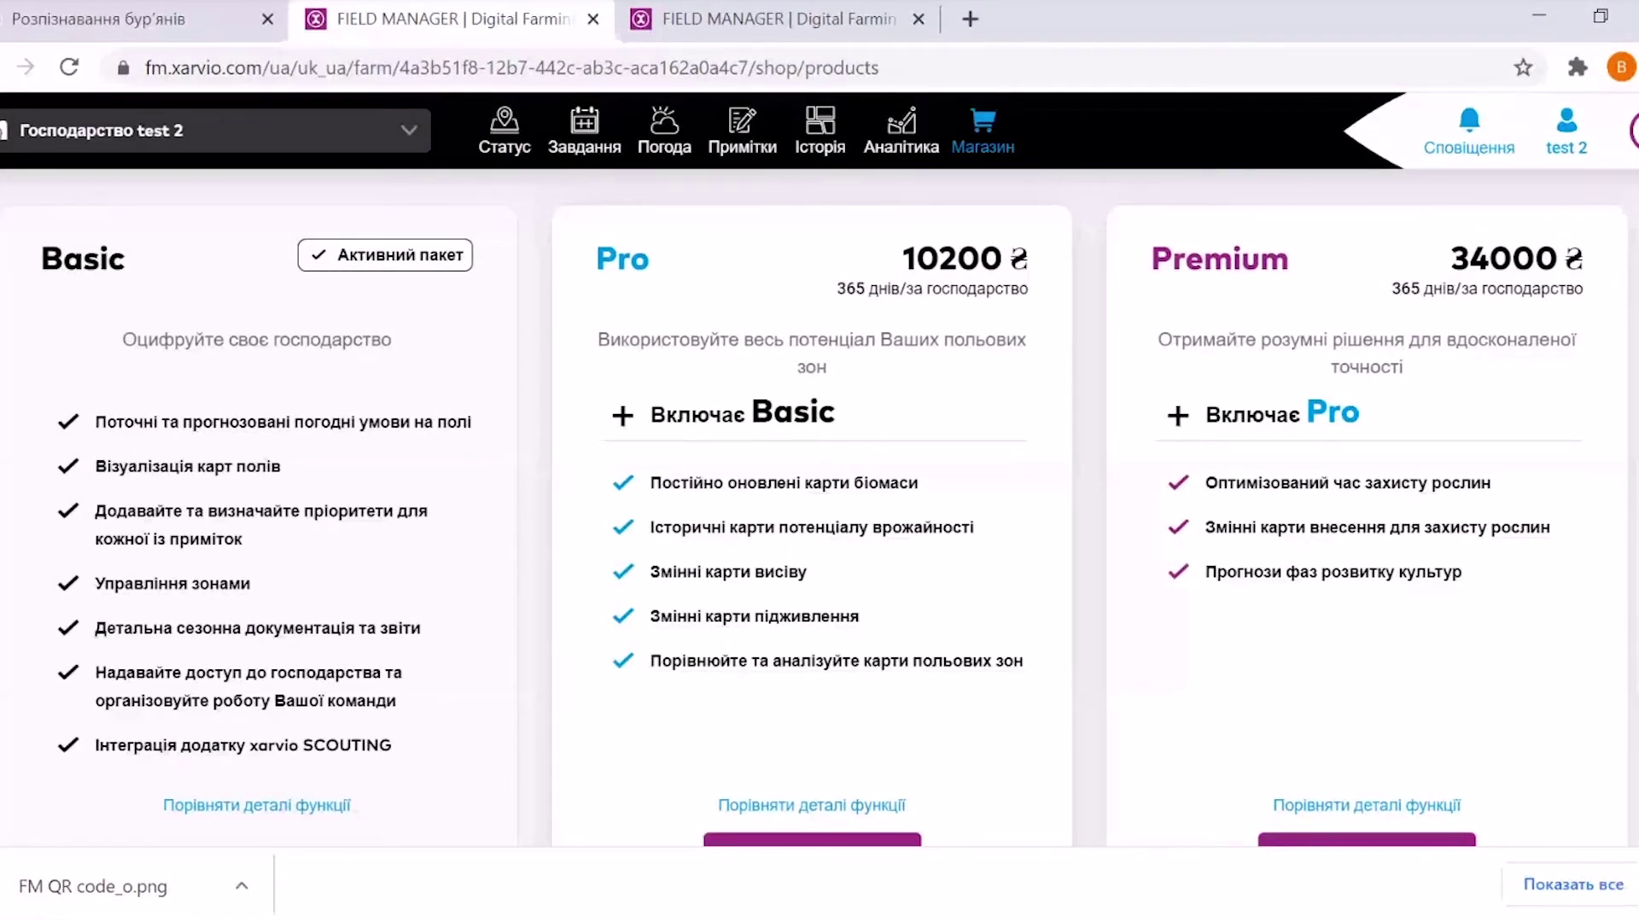
scroll(833, 506, down, 1)
scroll(833, 505, up, 1)
scroll(834, 505, down, 2)
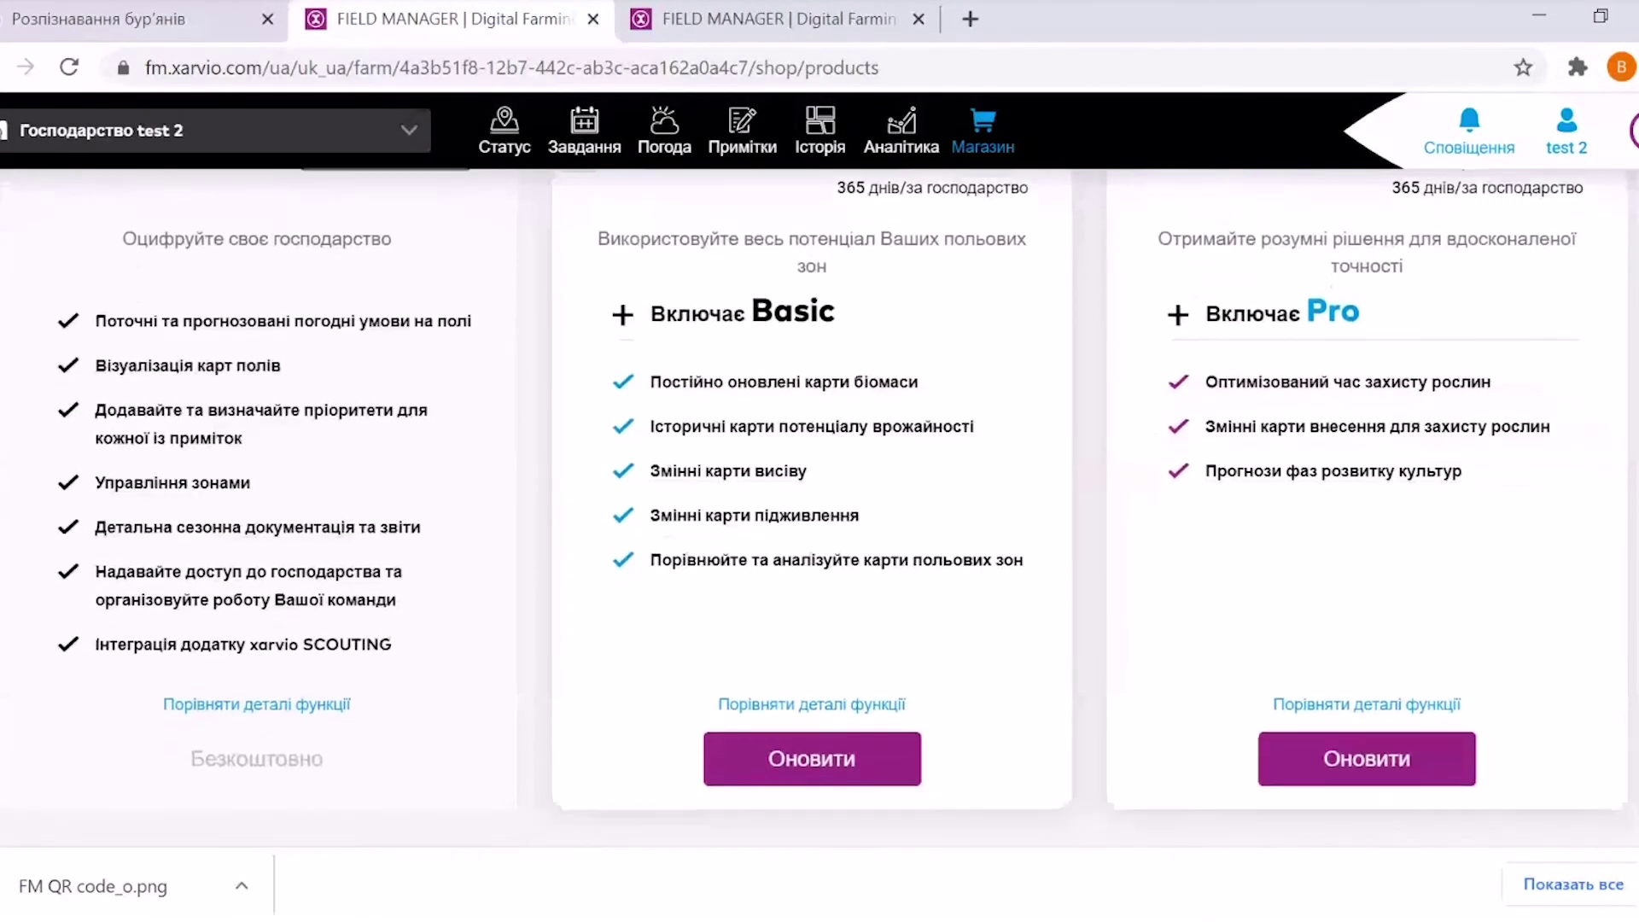
scroll(833, 506, up, 1)
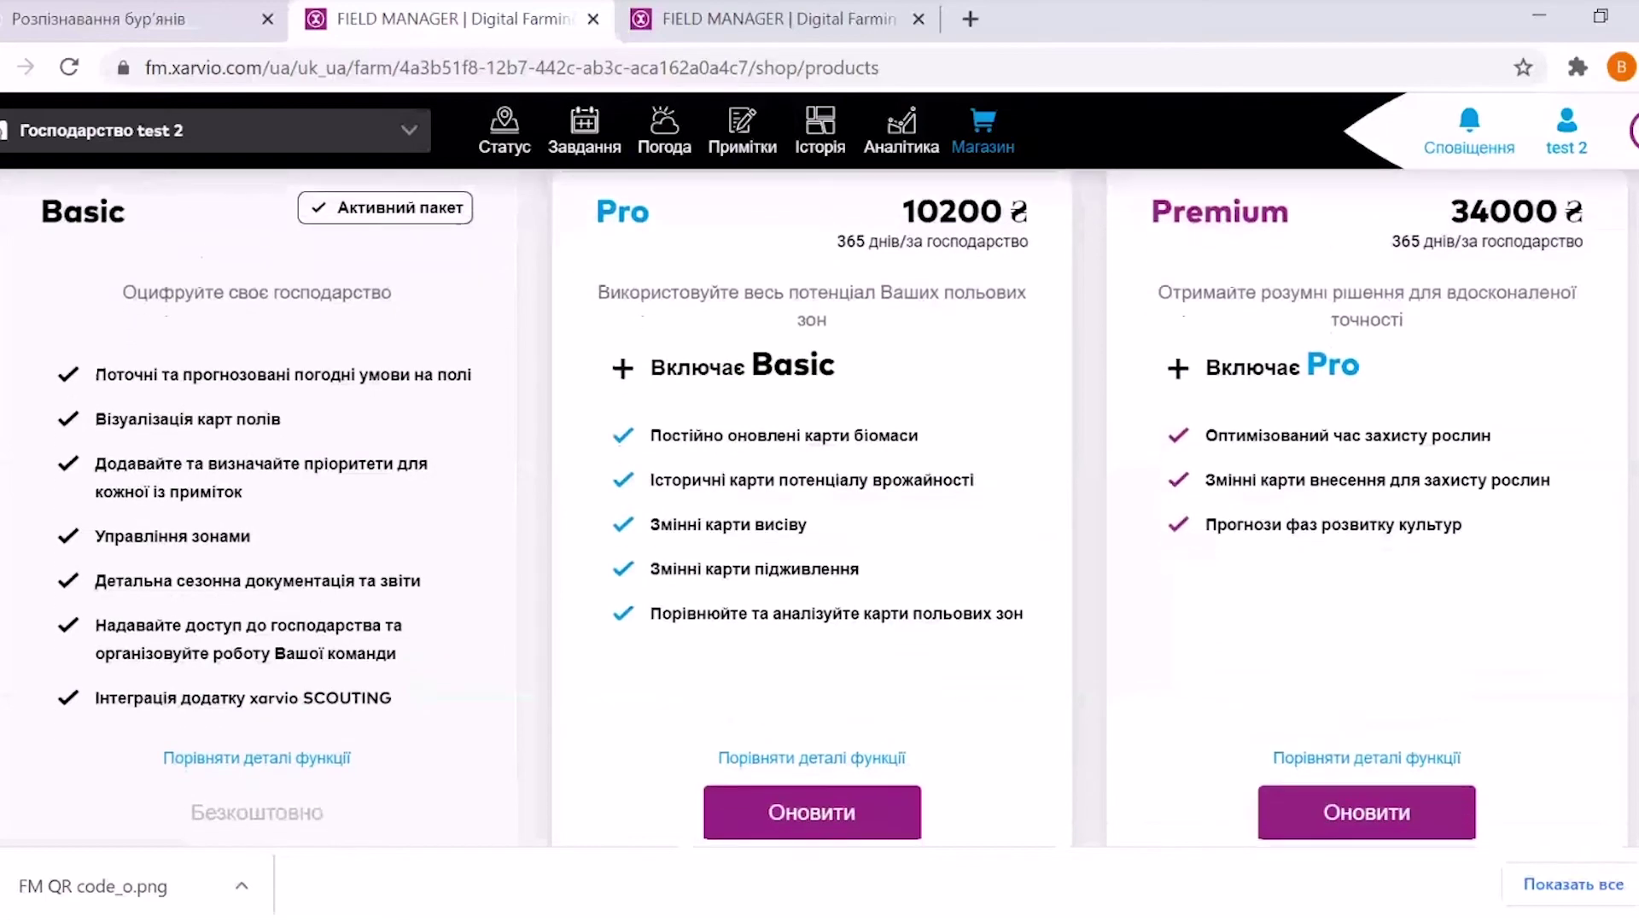
scroll(834, 506, up, 1)
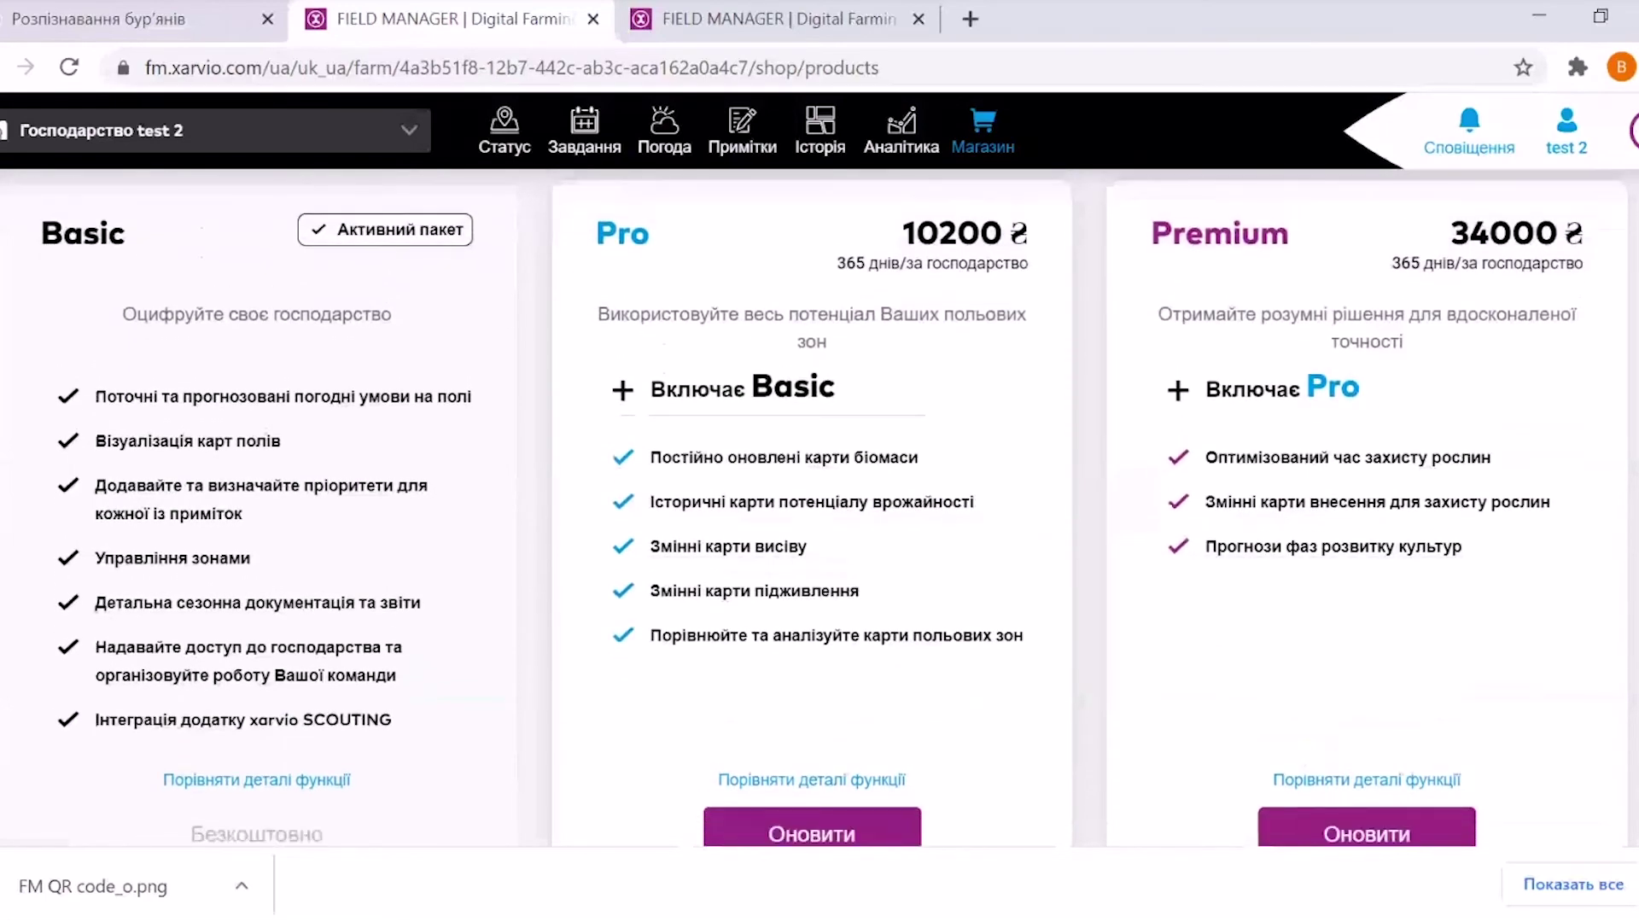
scroll(833, 508, down, 1)
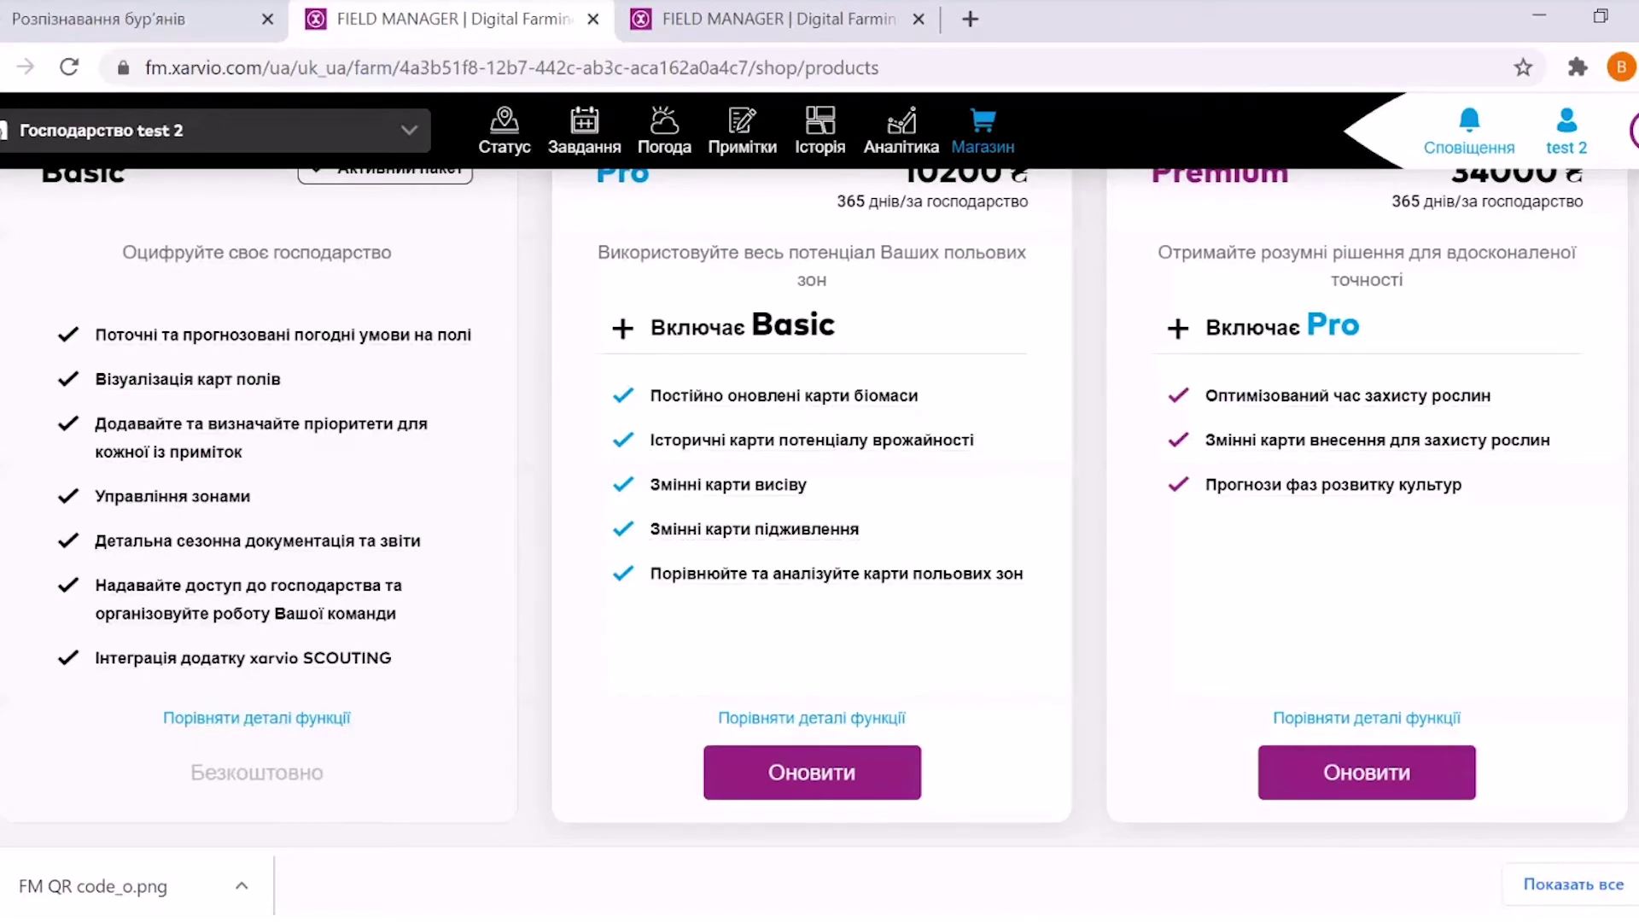
scroll(820, 504, up, 1)
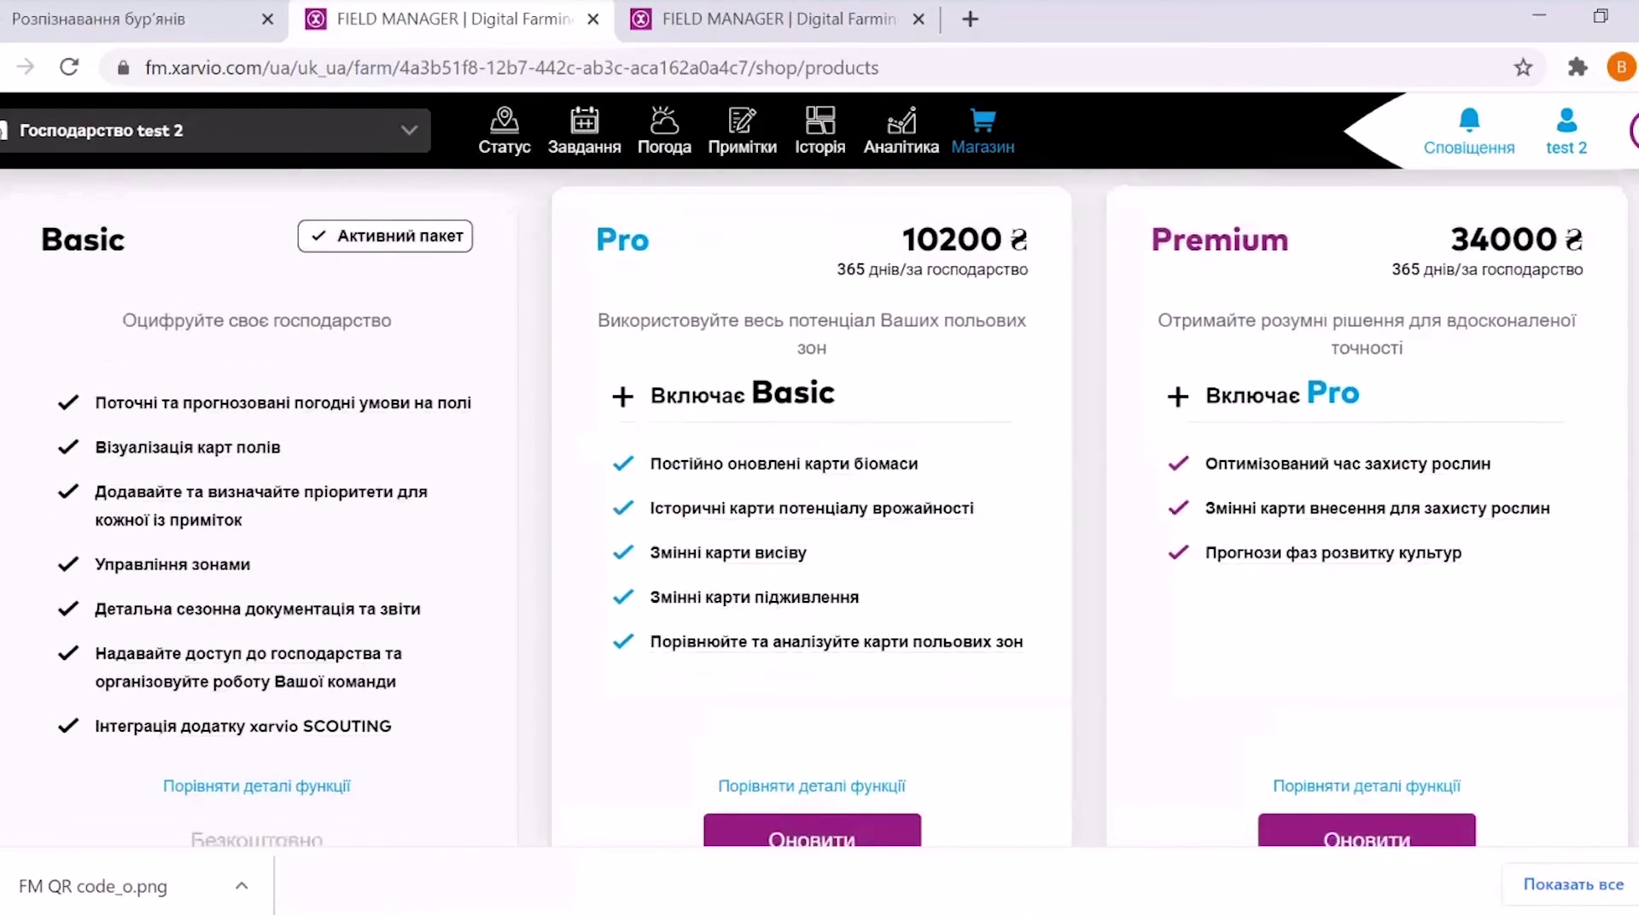
scroll(820, 512, down, 1)
scroll(819, 512, up, 1)
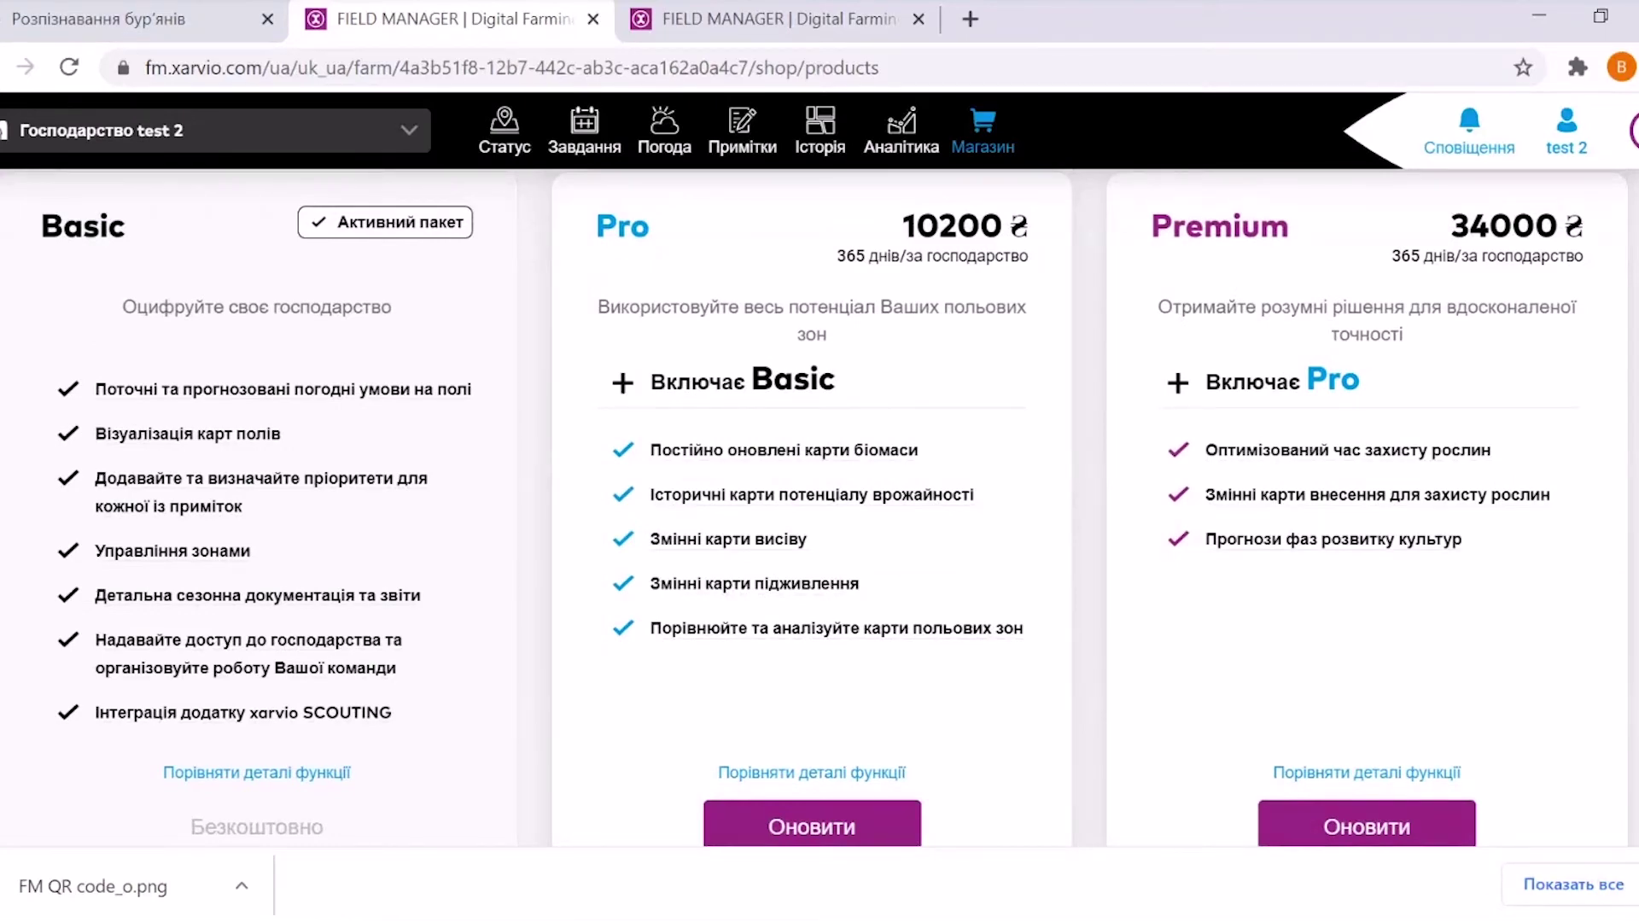
scroll(820, 508, down, 1)
scroll(820, 513, down, 1)
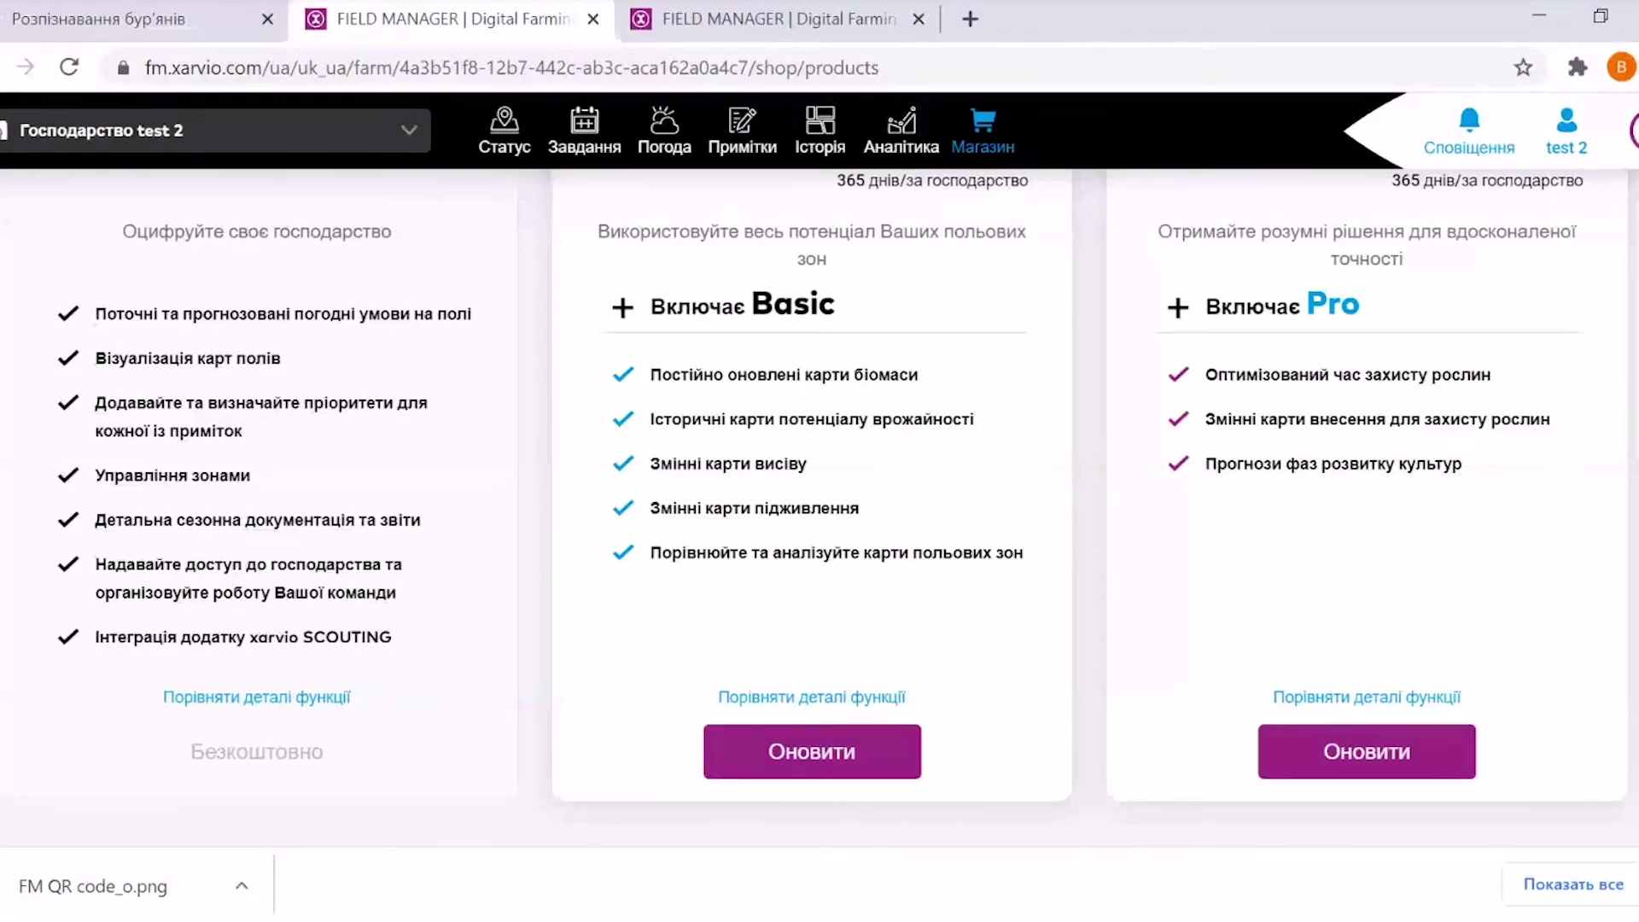
scroll(820, 503, up, 2)
scroll(819, 504, down, 3)
scroll(819, 504, up, 3)
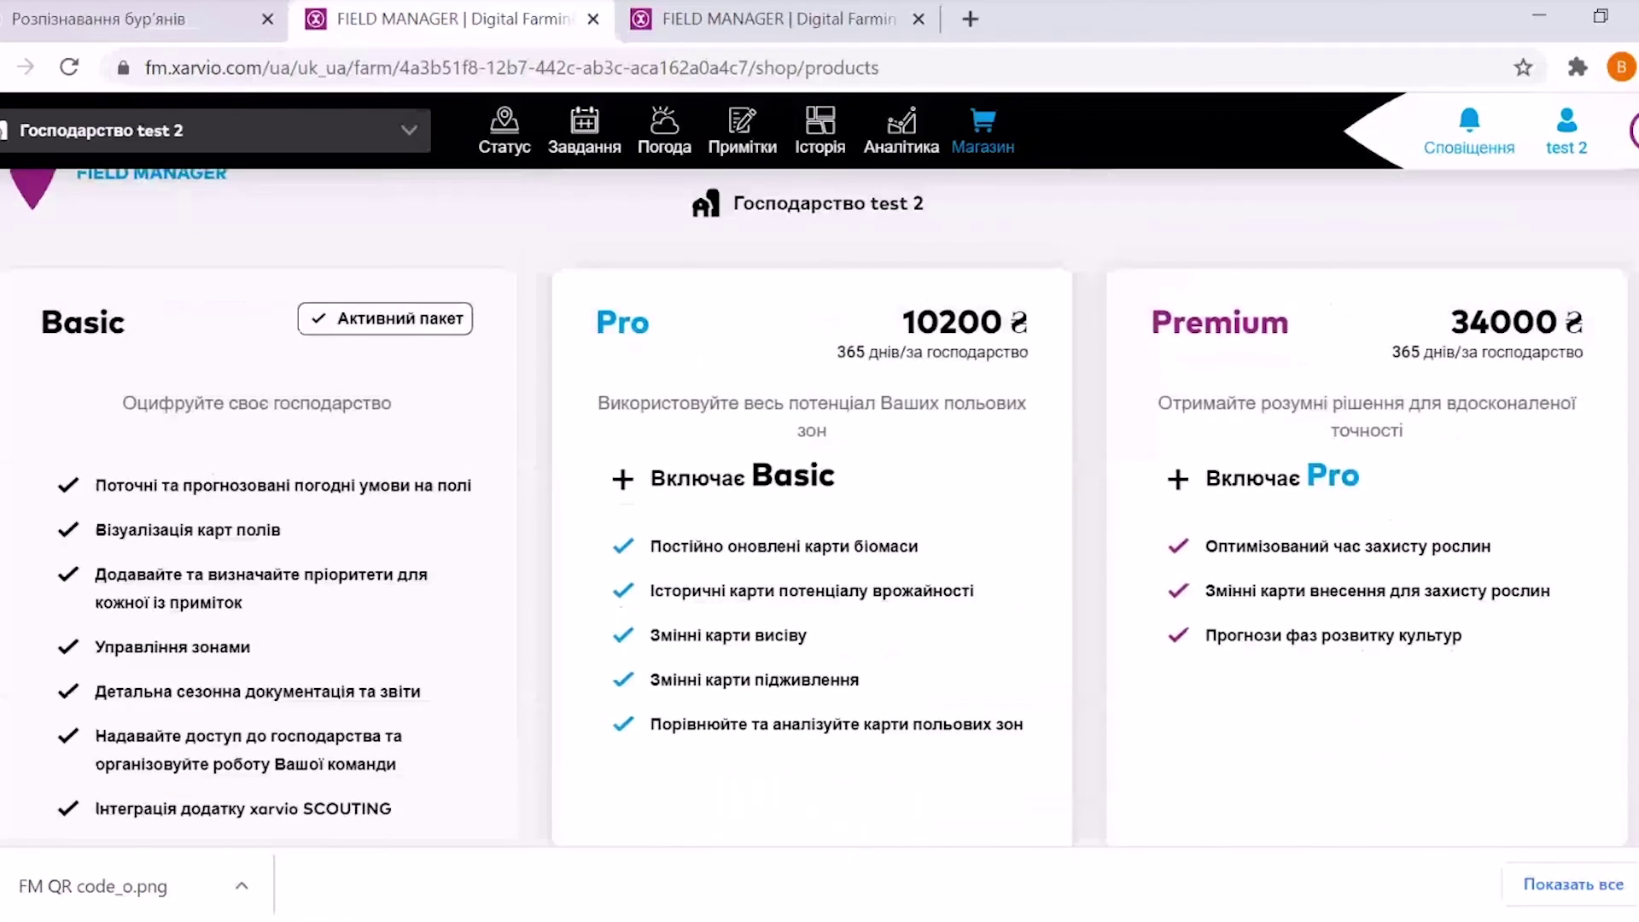
scroll(1149, 213, up, 1)
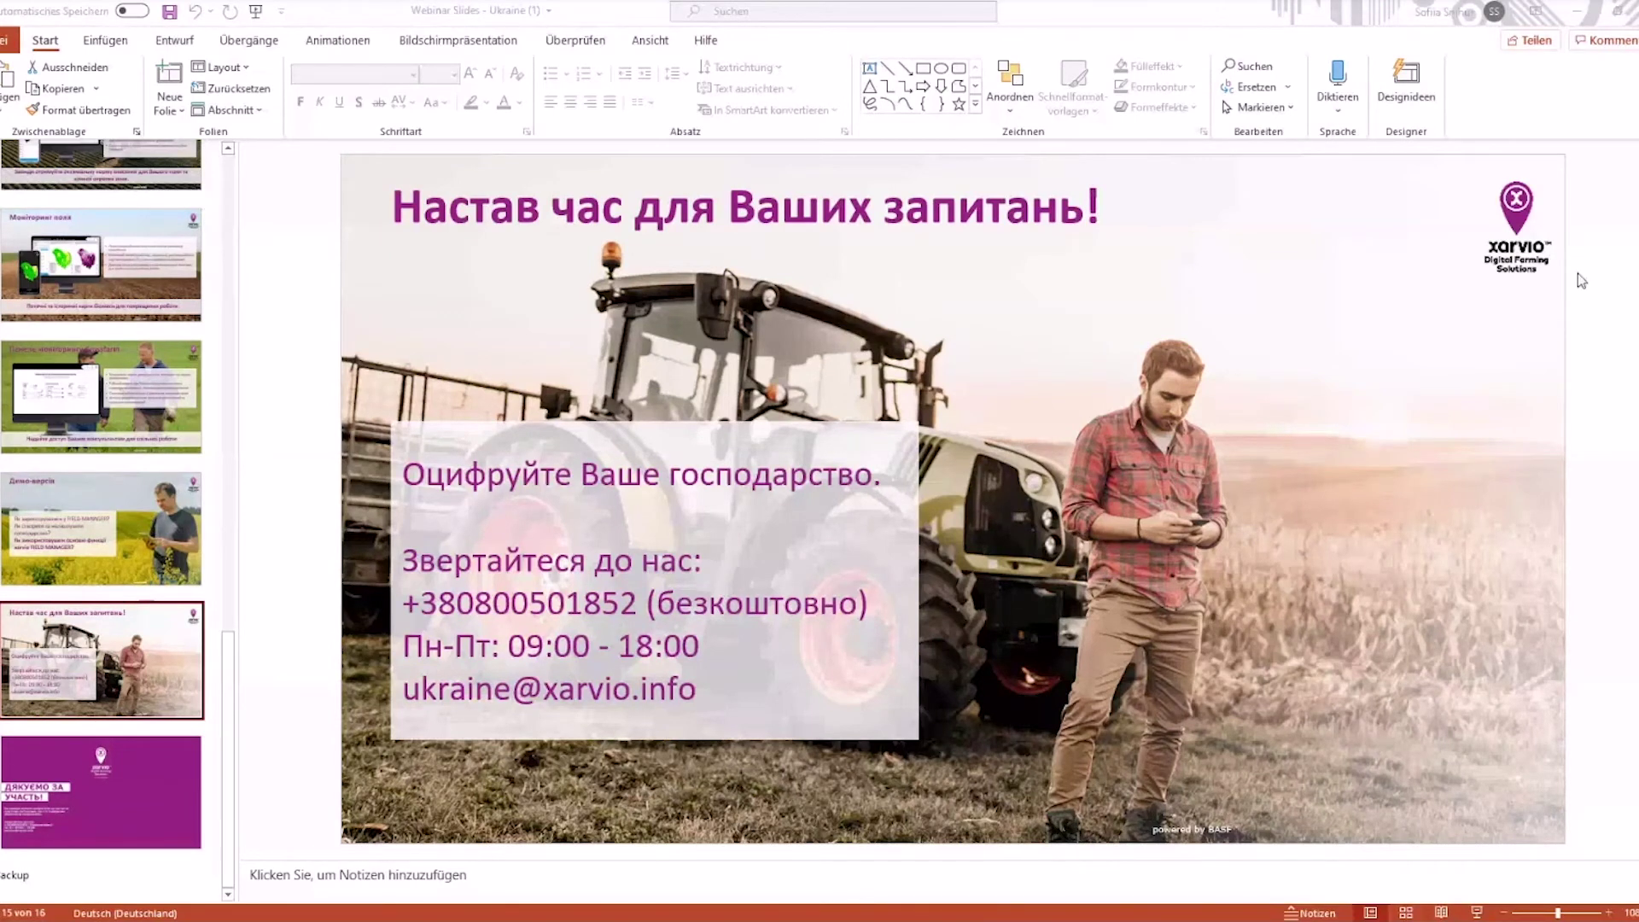
click(1462, 222)
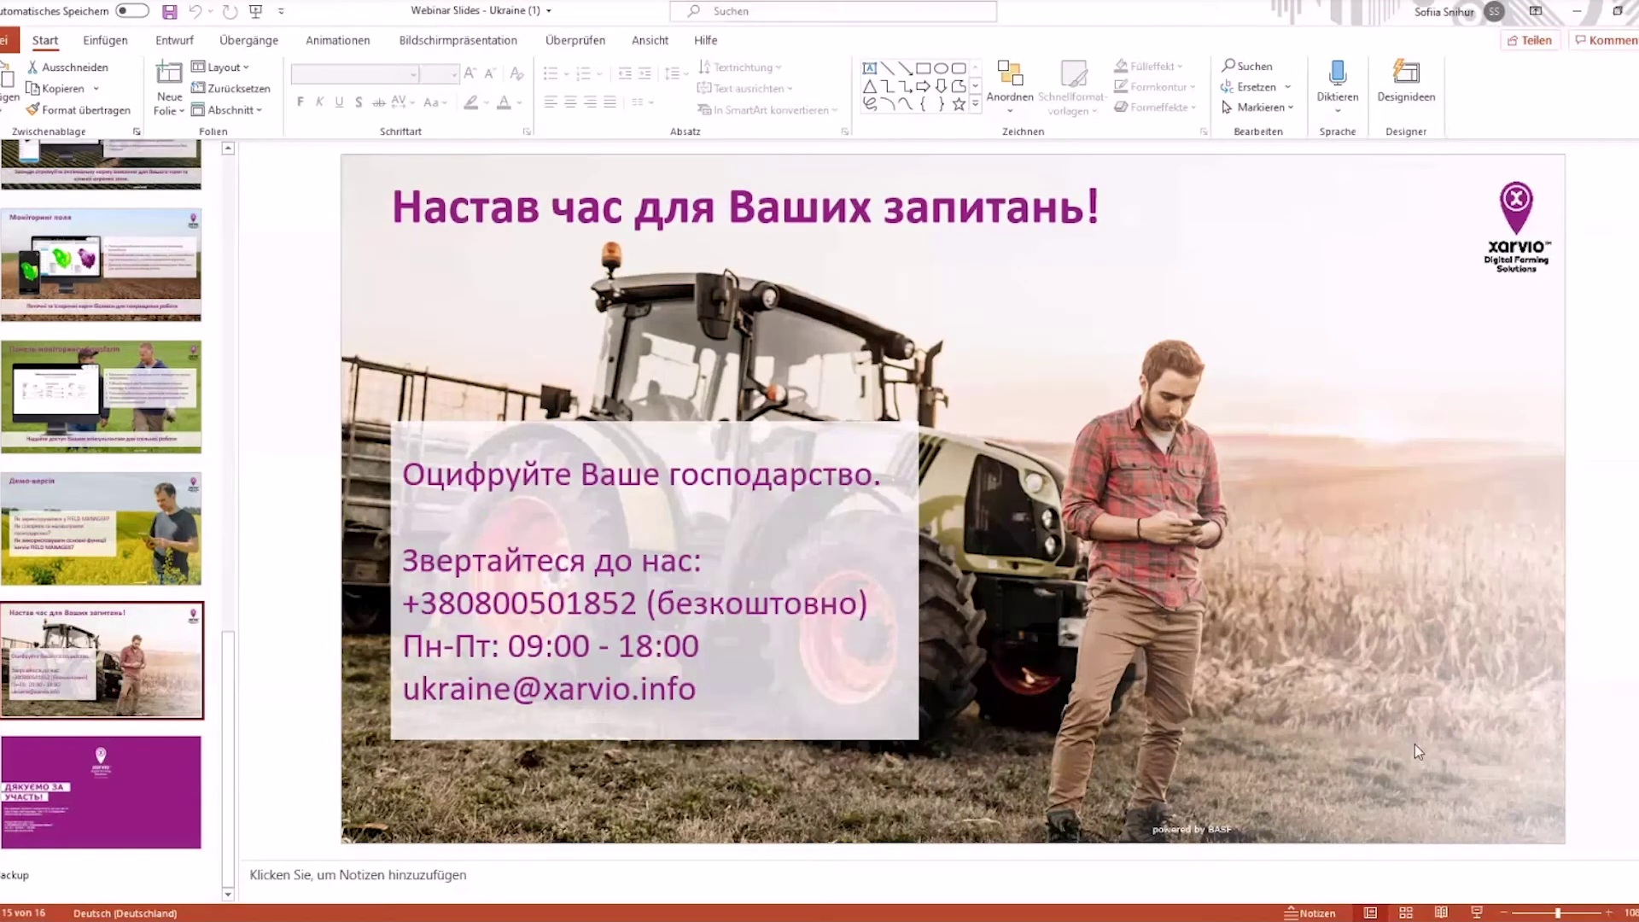